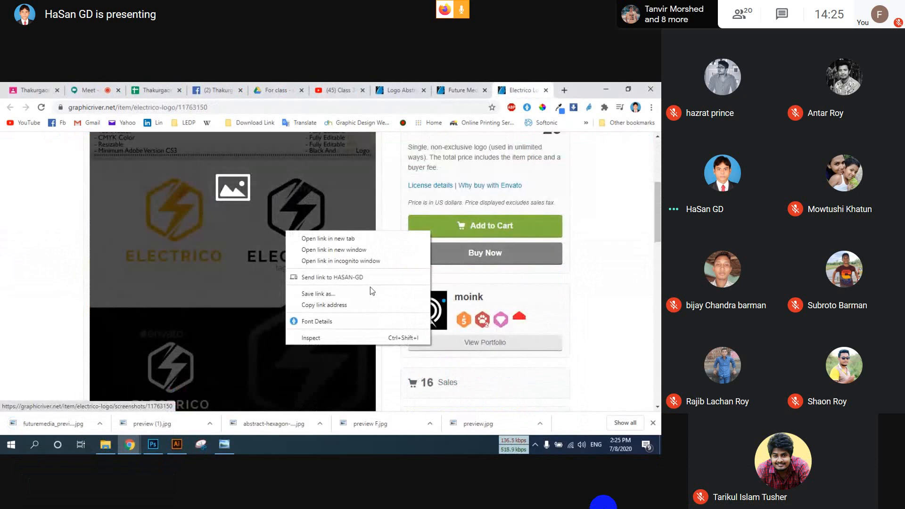
# Open the large preview of the Electrico logo, save it as an image in the current folder, and close the preview.
pyautogui.click(42, 256)
pyautogui.click(42, 257)
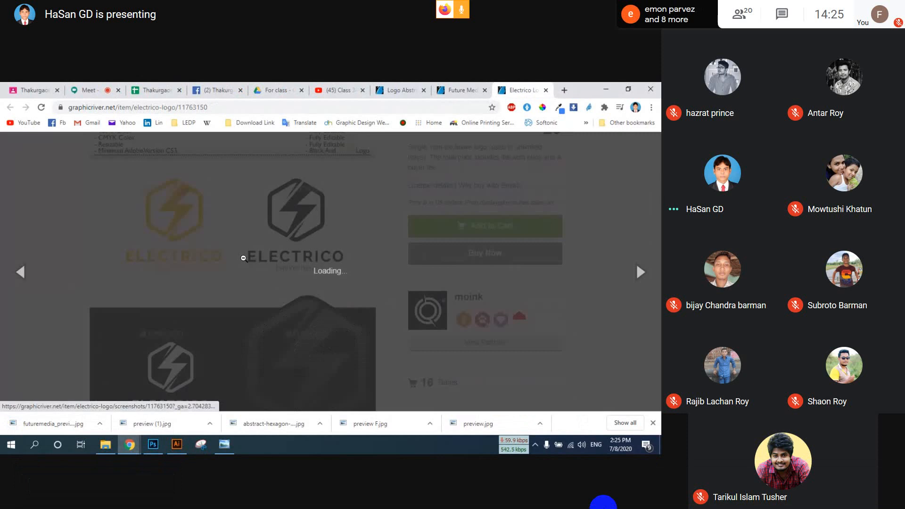
pyautogui.scroll(-3, 291, 275)
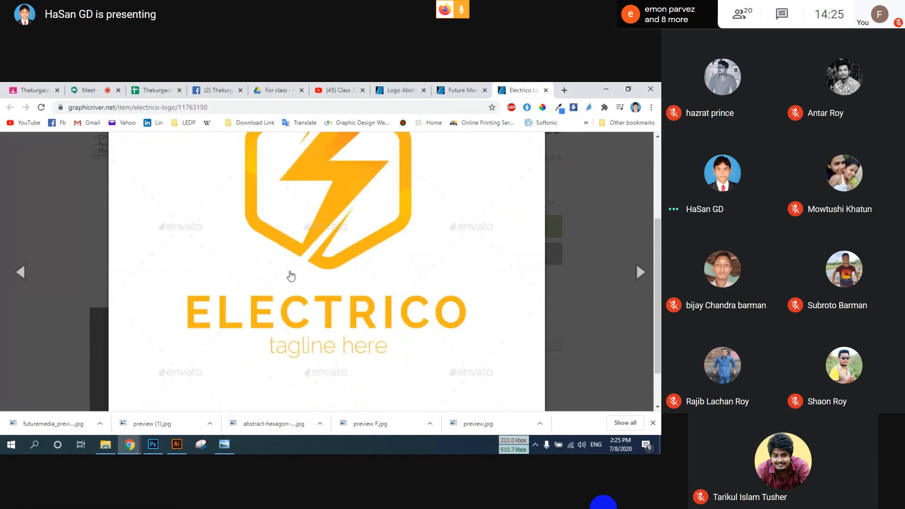
pyautogui.rightClick(344, 237)
pyautogui.click(361, 259)
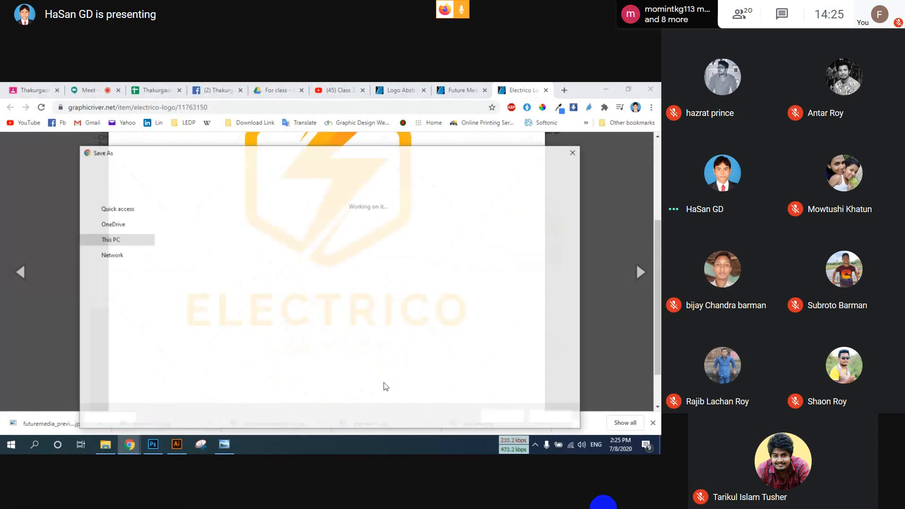
pyautogui.press('Return')
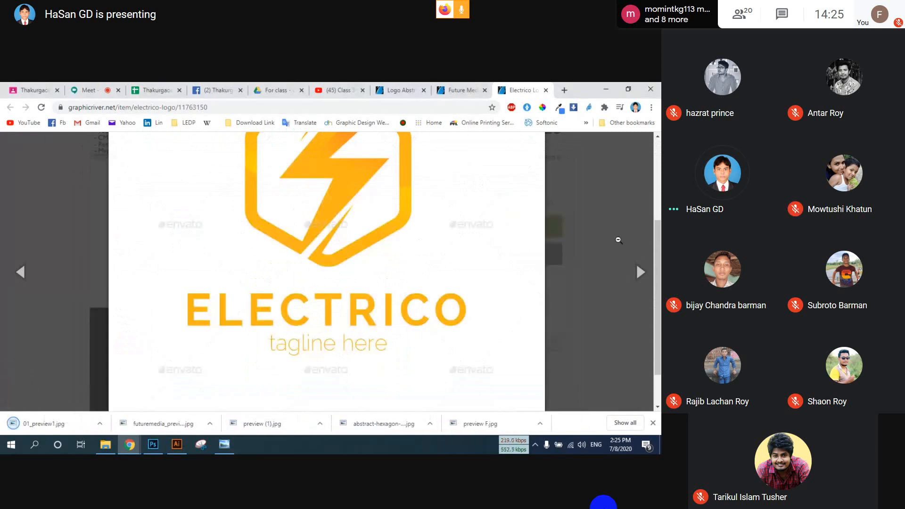
pyautogui.click(7, 196)
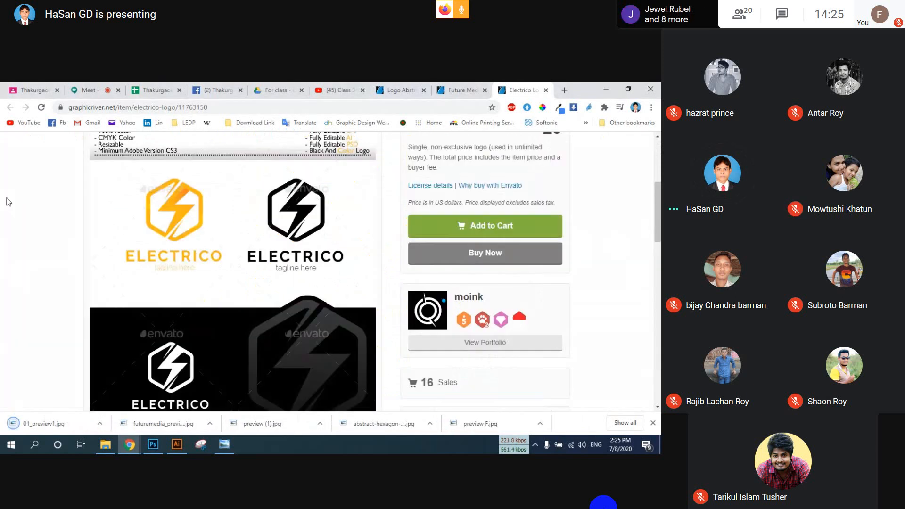
# Switch to the Thakurgaon Graphics Design Batch 01 Facebook group and reload its main page.
pyautogui.scroll(-4, 341, 277)
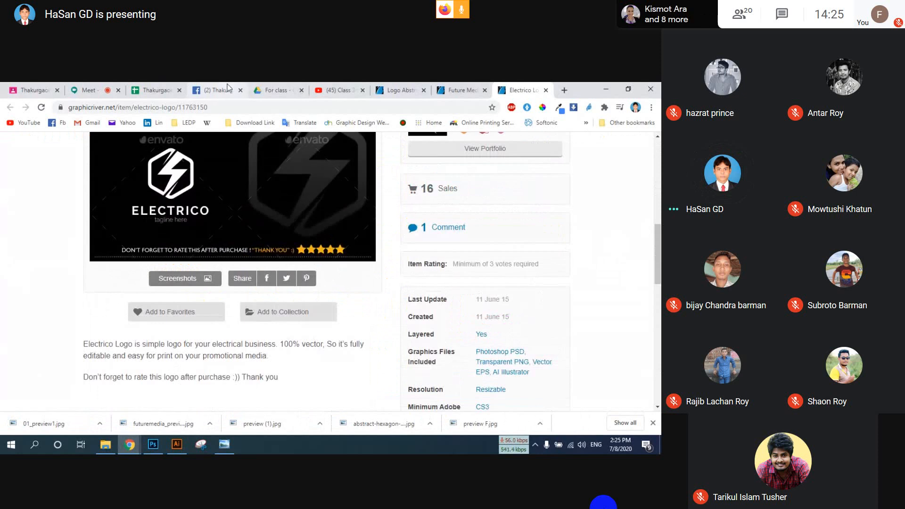
pyautogui.click(228, 89)
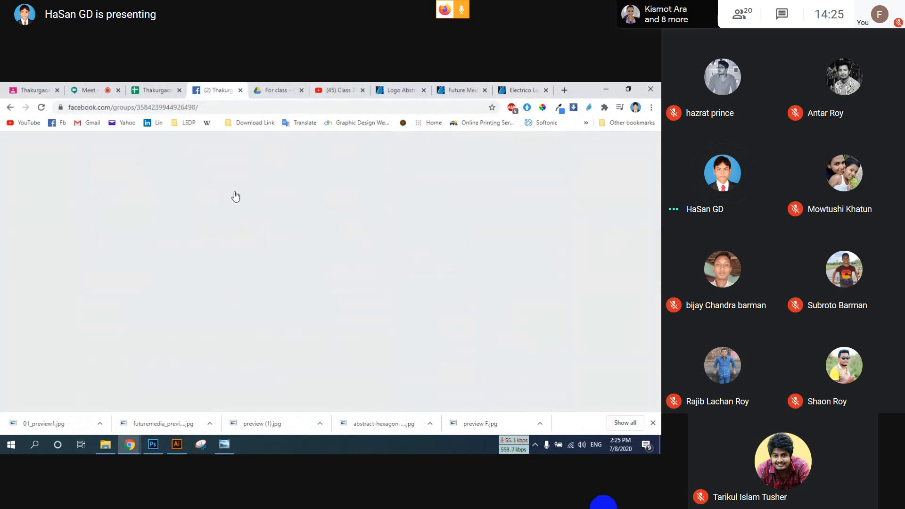
pyautogui.scroll(5, 71, 221)
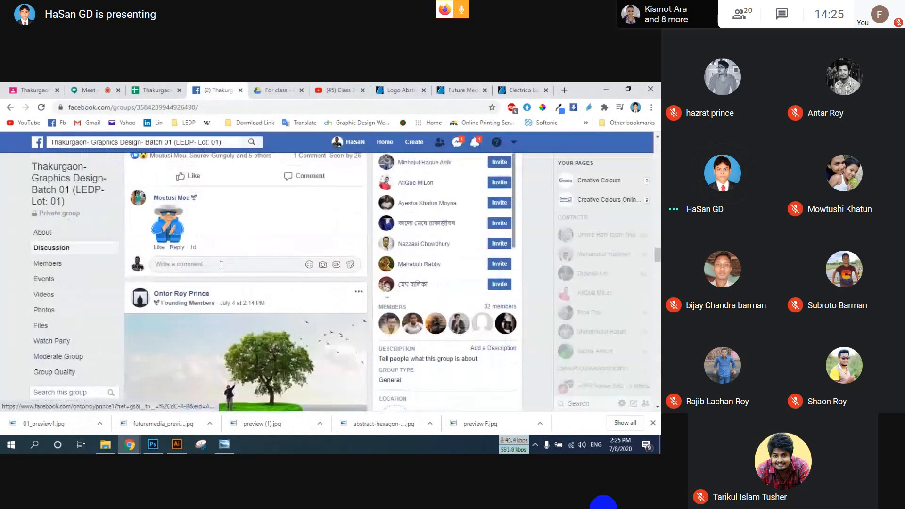
pyautogui.scroll(3, 73, 187)
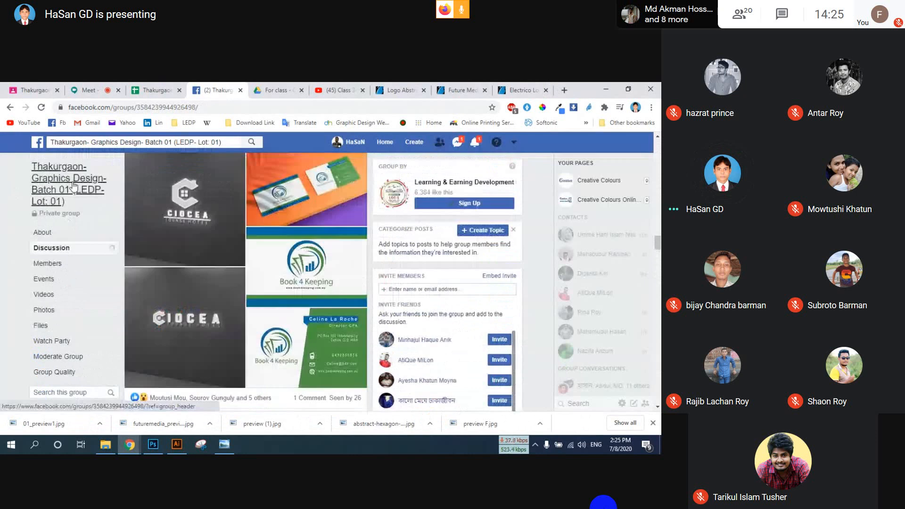
pyautogui.click(73, 187)
# Look through the recent design posts in the group's discussion.
pyautogui.scroll(-2, 73, 184)
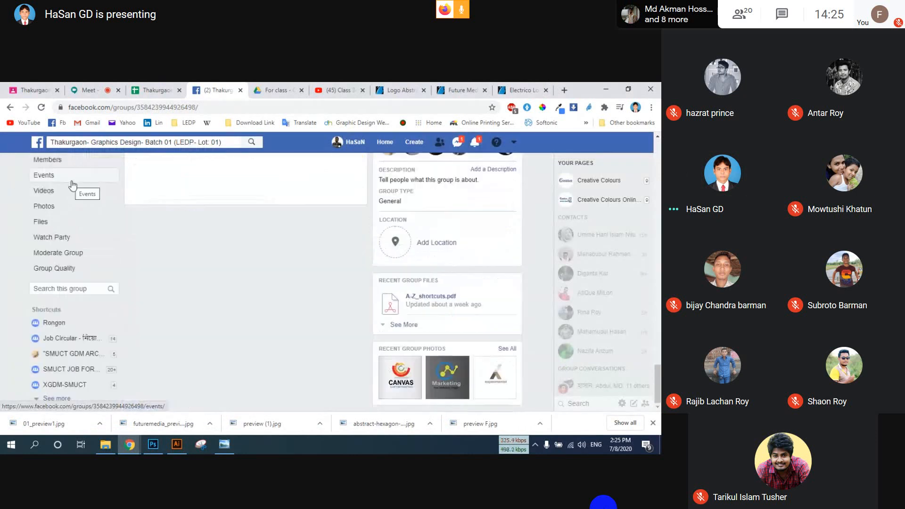
pyautogui.scroll(-1, 215, 264)
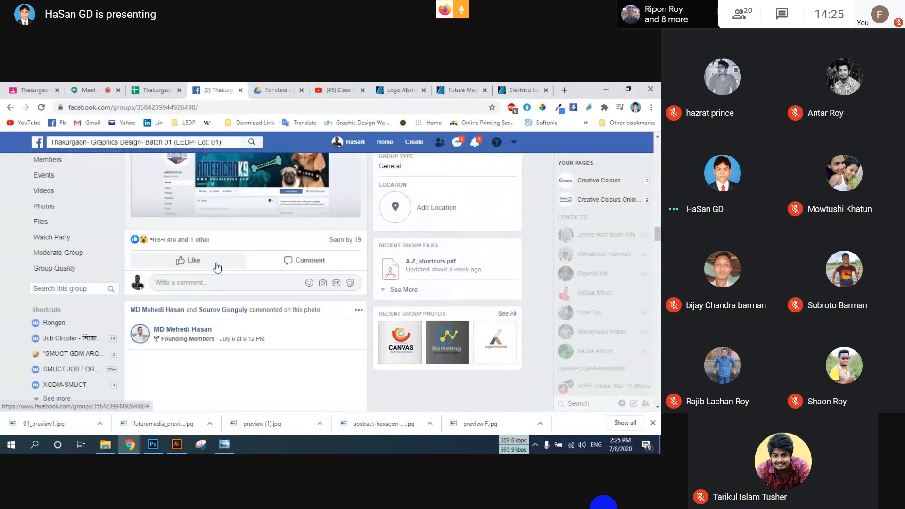
pyautogui.scroll(3, 217, 267)
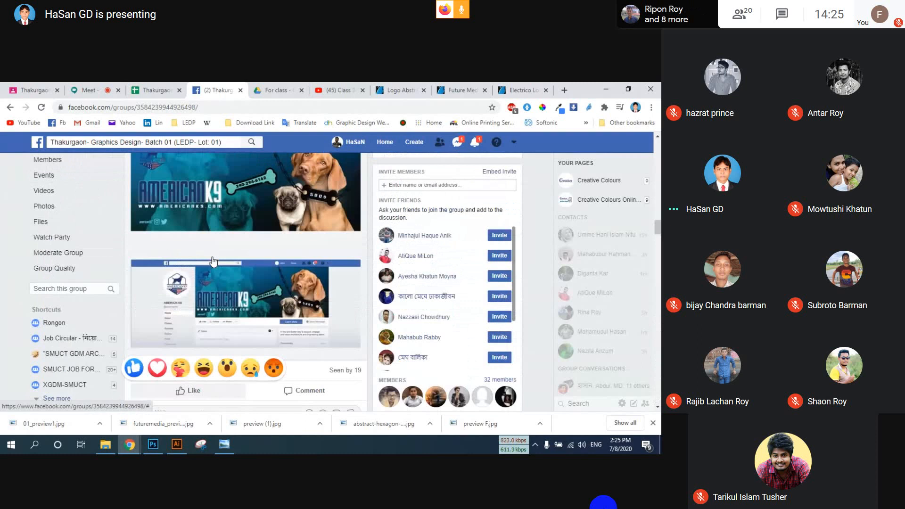
pyautogui.scroll(5, 213, 260)
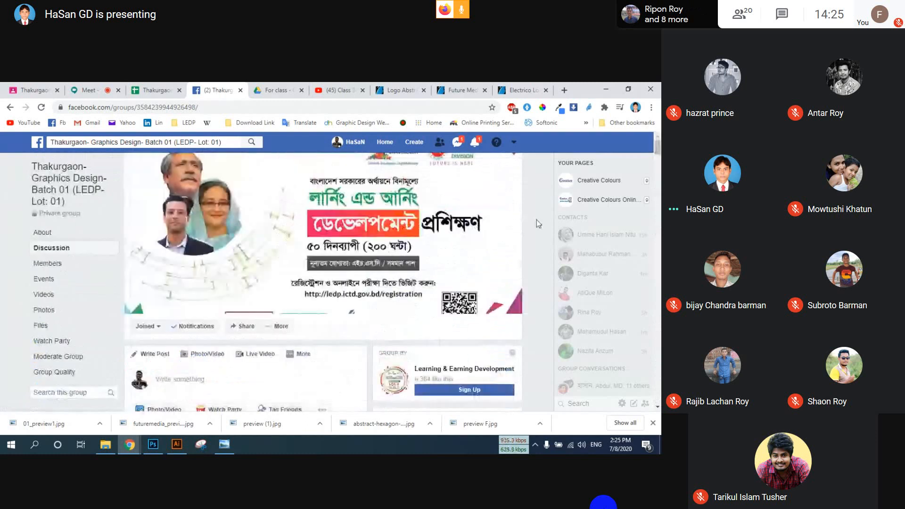
pyautogui.scroll(-4, 282, 338)
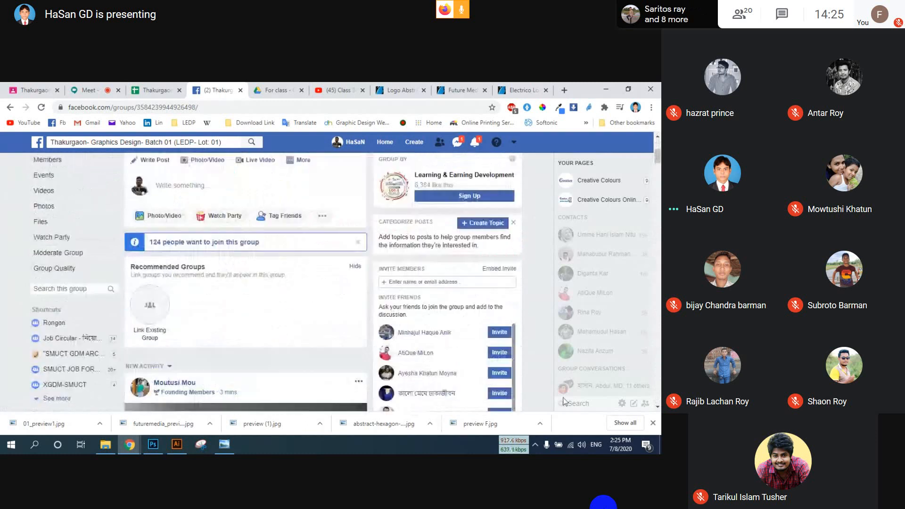
pyautogui.click(653, 423)
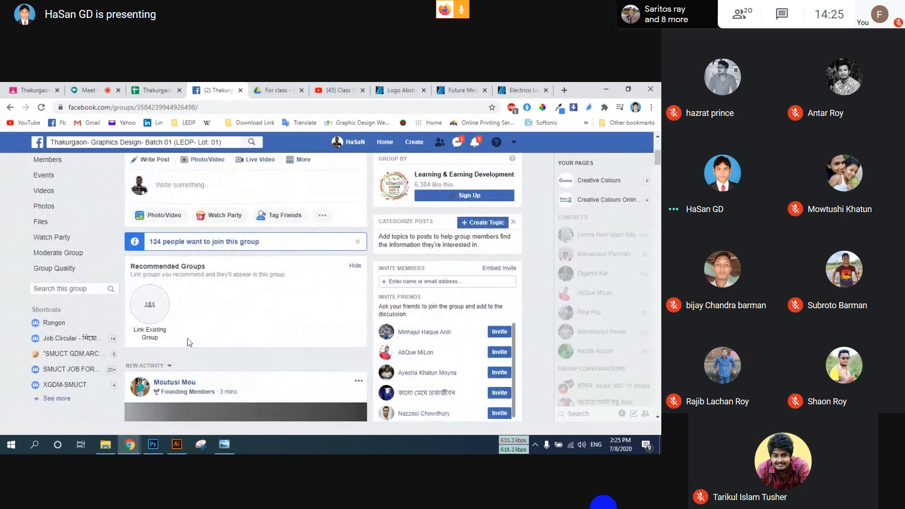
pyautogui.scroll(-7, 194, 337)
pyautogui.scroll(-3, 193, 338)
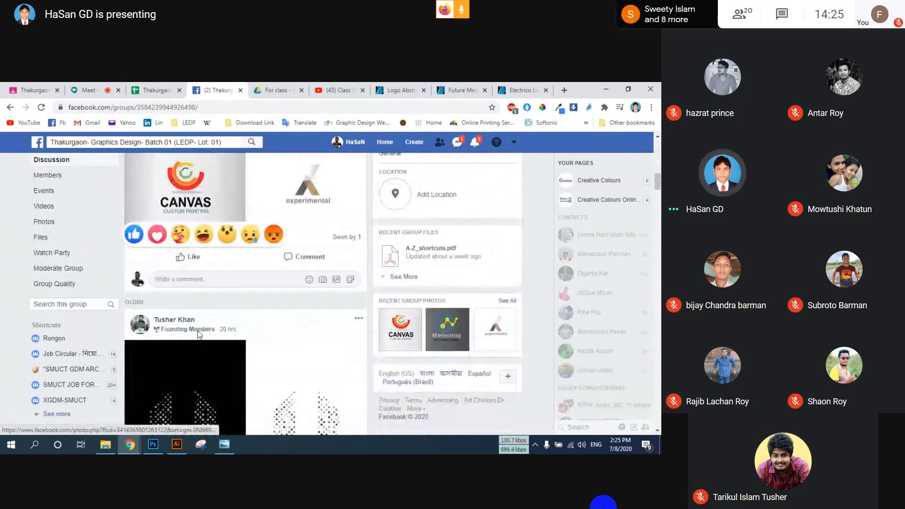
pyautogui.scroll(15, 198, 334)
pyautogui.scroll(-1, 170, 283)
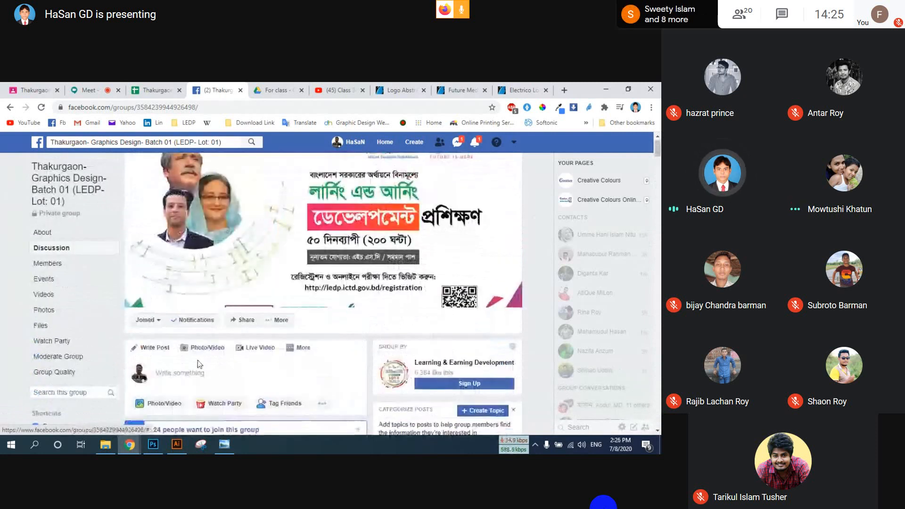
# Start a new group post and attach all six logo preview images from the 8.7.2020 folder.
pyautogui.click(184, 331)
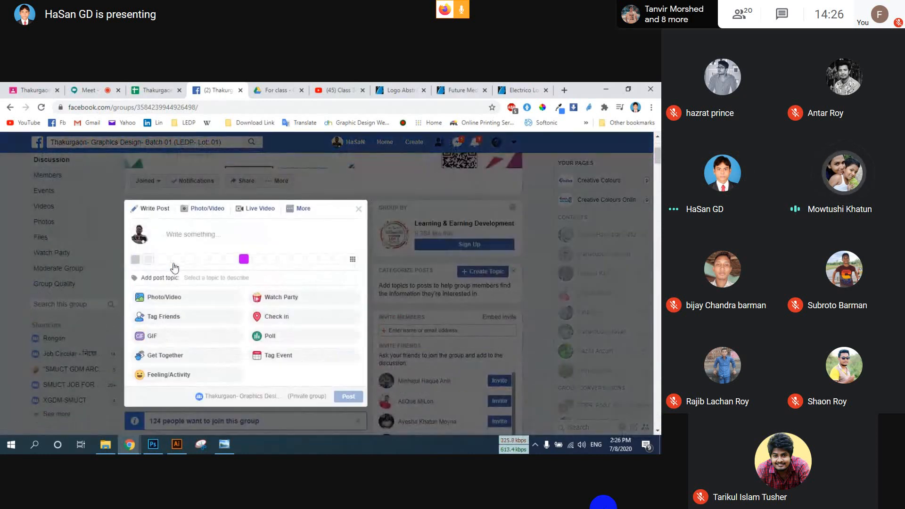
pyautogui.click(167, 301)
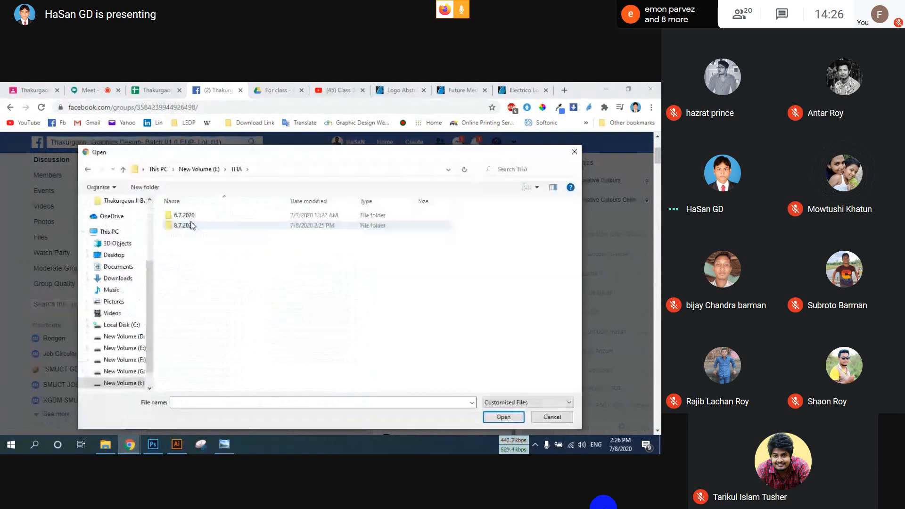
pyautogui.click(200, 225)
pyautogui.doubleClick(200, 225)
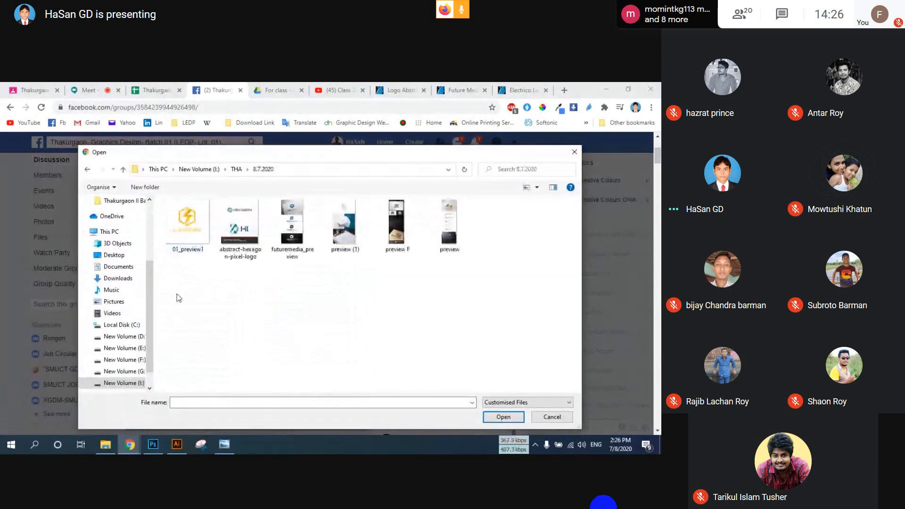
pyautogui.moveTo(175, 298); pyautogui.dragTo(509, 197)
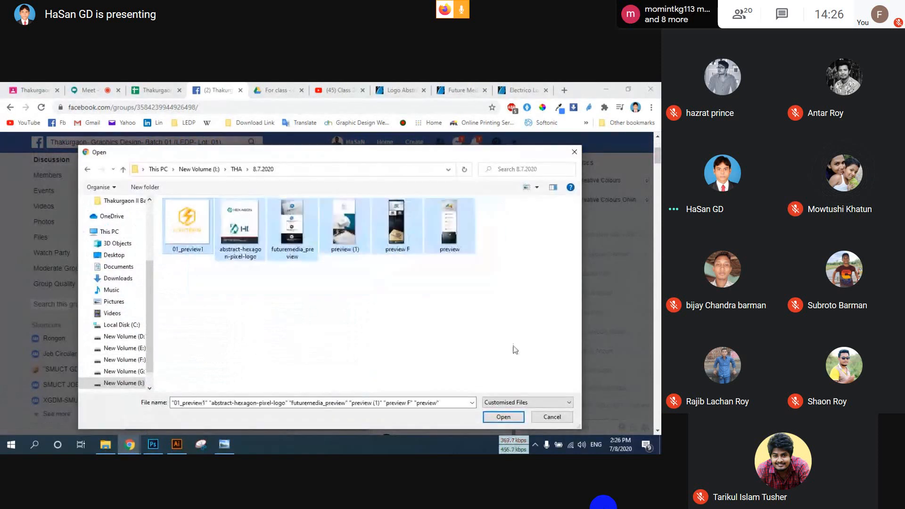
pyautogui.click(504, 417)
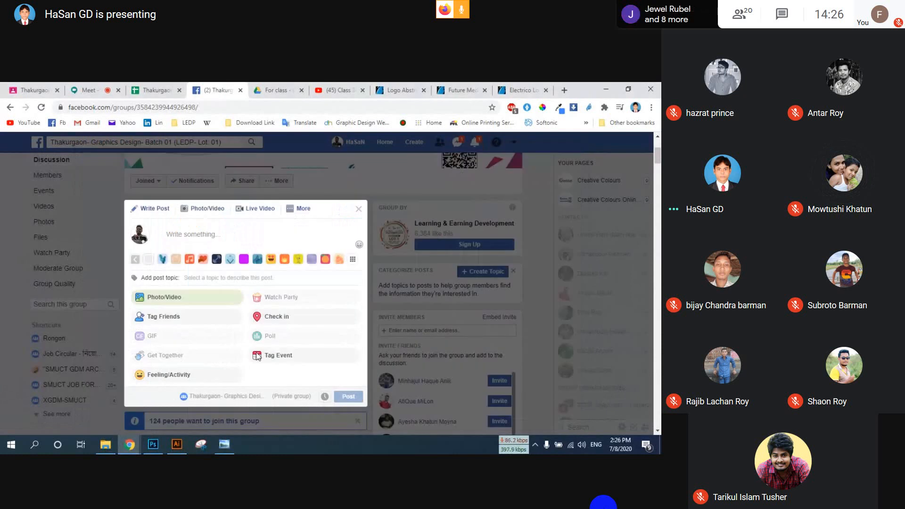
# Write "Any 5 design" as the post's text and publish it to the group.
pyautogui.click(184, 231)
pyautogui.write('A')
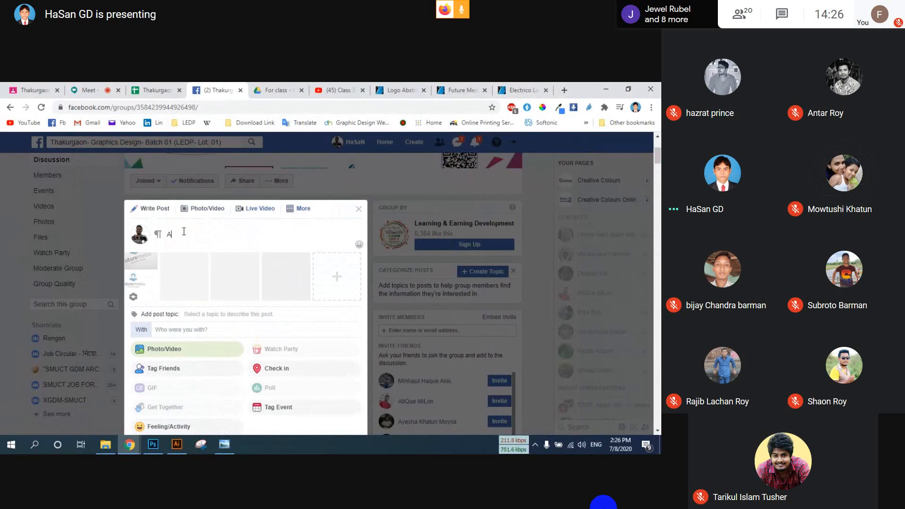
pyautogui.write('ny')
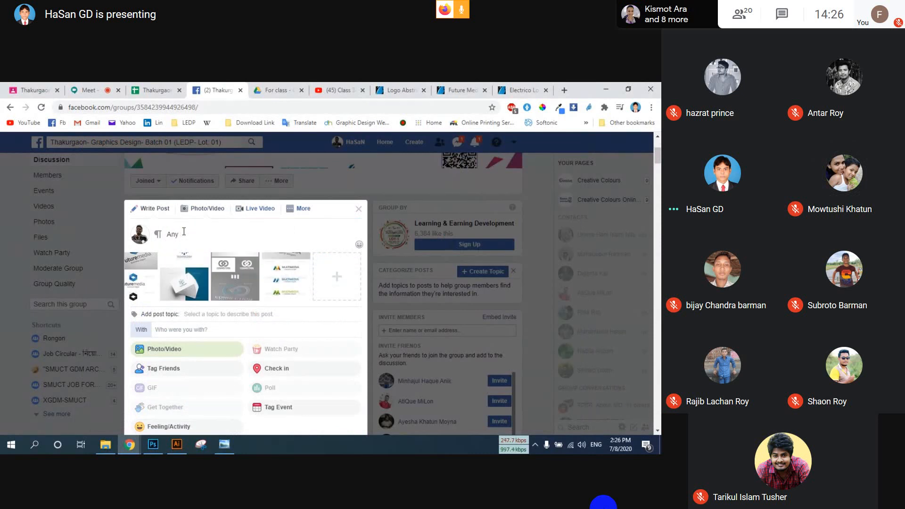
pyautogui.write(' s')
pyautogui.write('design')
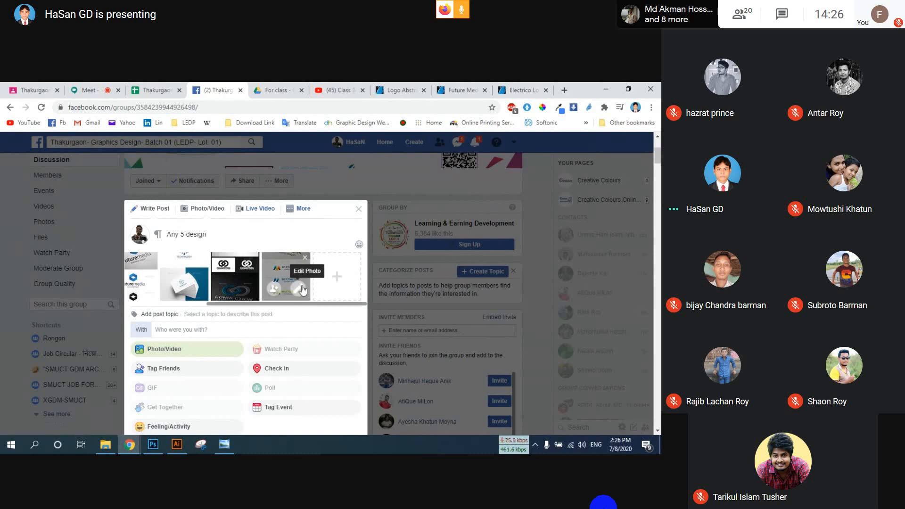
pyautogui.scroll(-2, 387, 237)
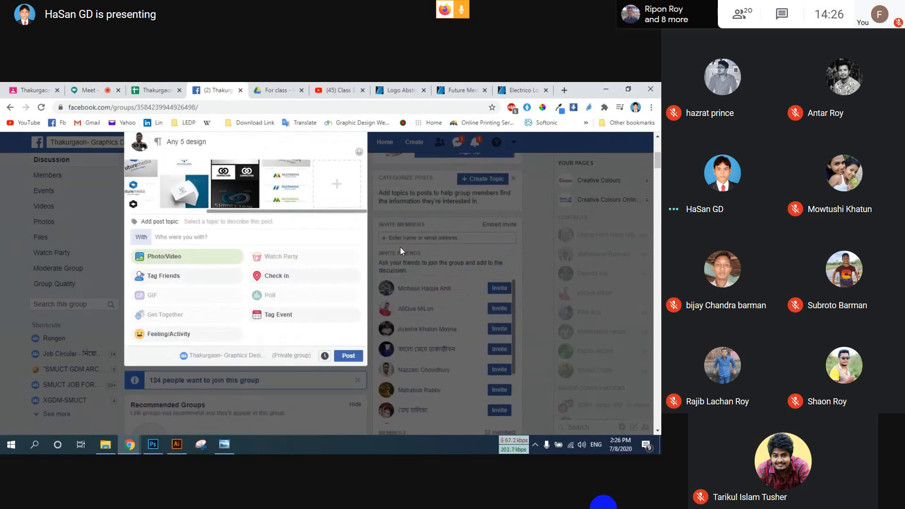
pyautogui.scroll(-1, 400, 247)
pyautogui.click(349, 304)
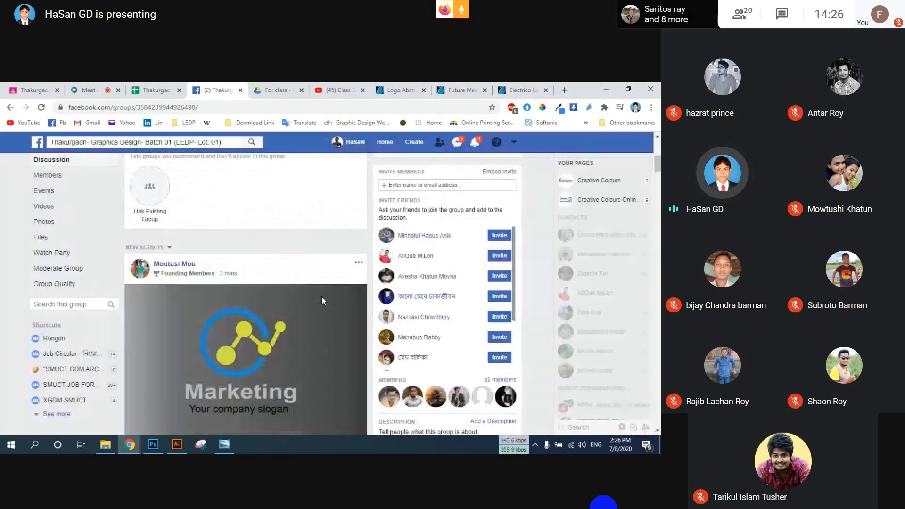
# Switch to the Google Meet call, unmute the microphone and mute it again.
pyautogui.click(88, 90)
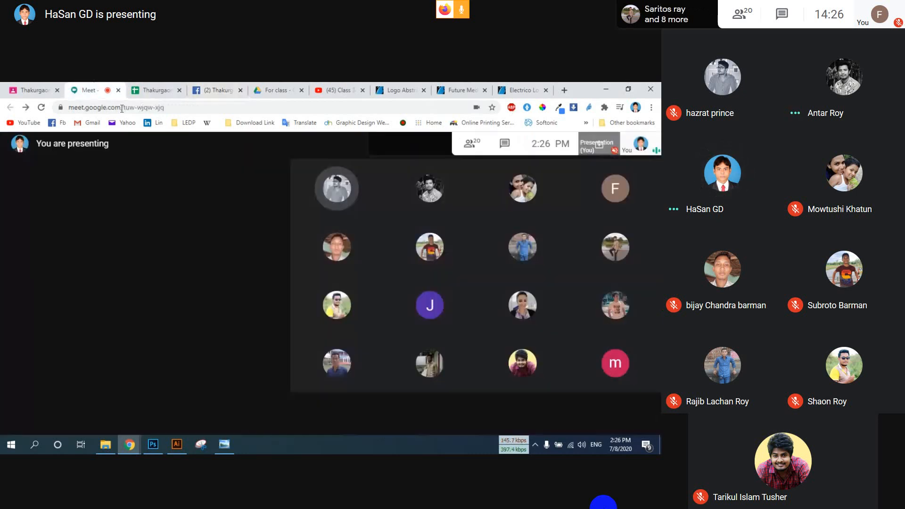
pyautogui.moveTo(409, 485)
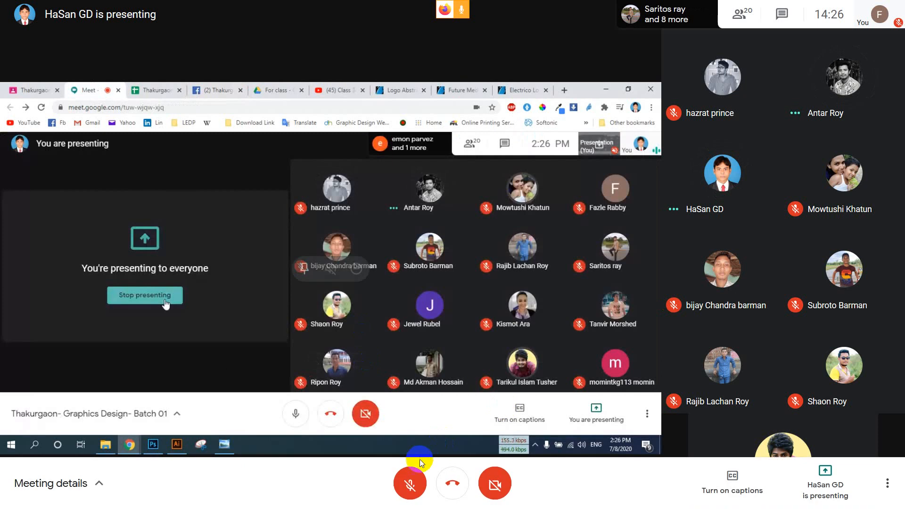
pyautogui.click(409, 484)
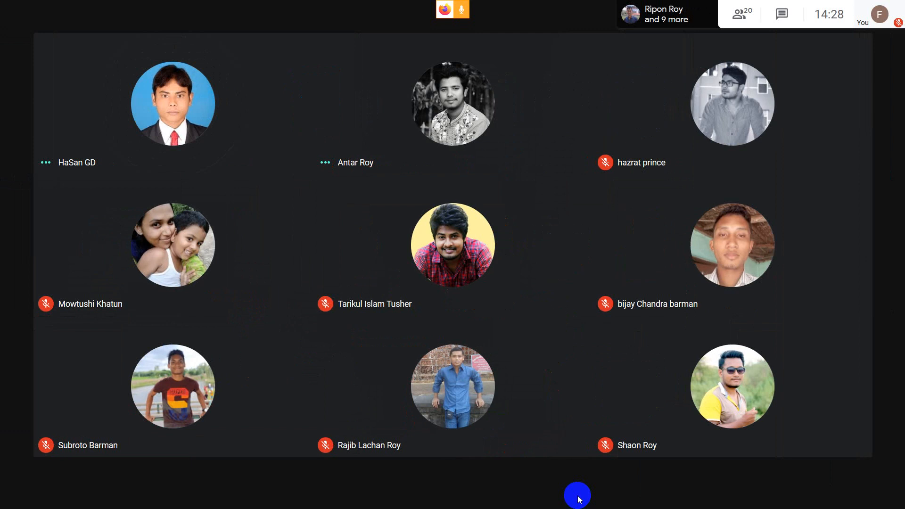
pyautogui.hotkey('ctrl', 'd')
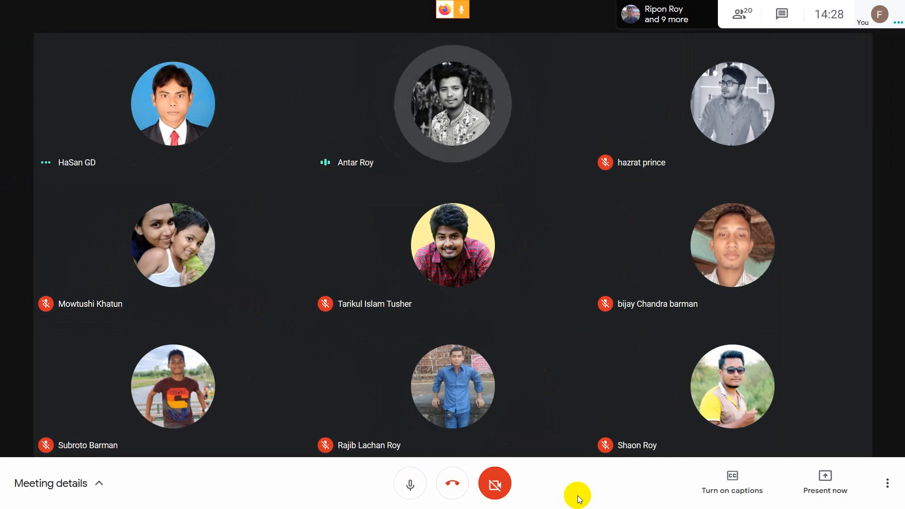
pyautogui.hotkey('ctrl', 'd')
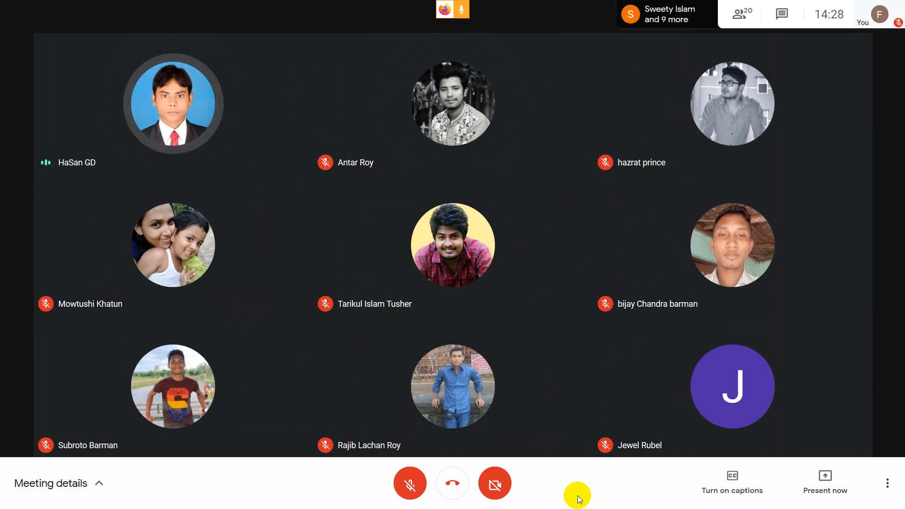
# Mute the microphone in the Google Meet call during the shared Illustrator presentation.
pyautogui.click(580, 499)
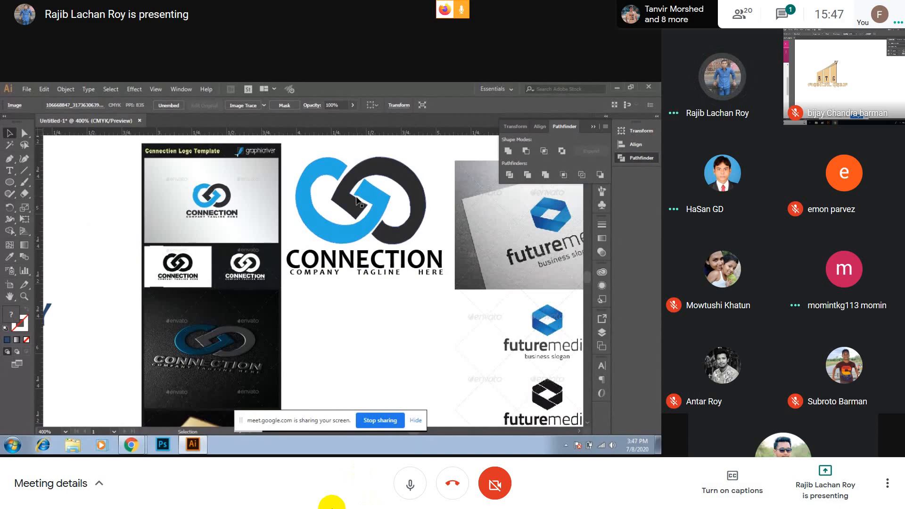
pyautogui.hotkey('ctrl', 'd')
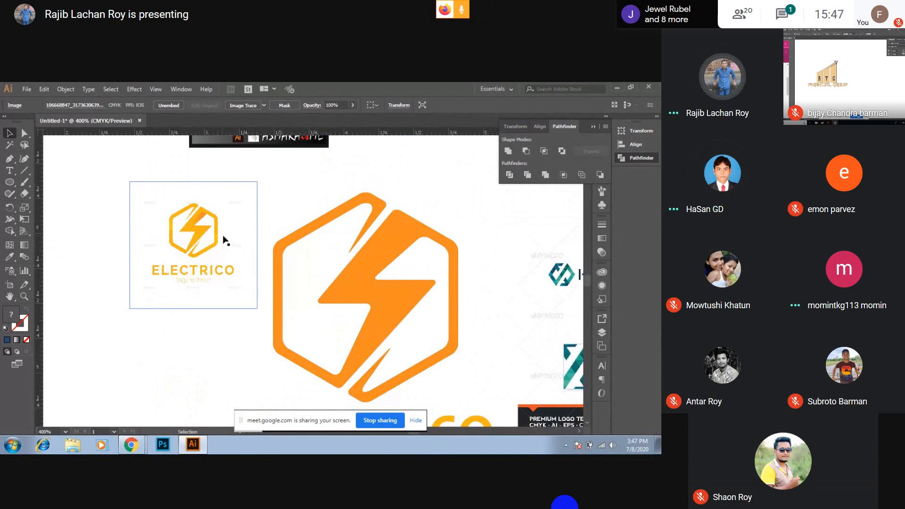
pyautogui.click(383, 246)
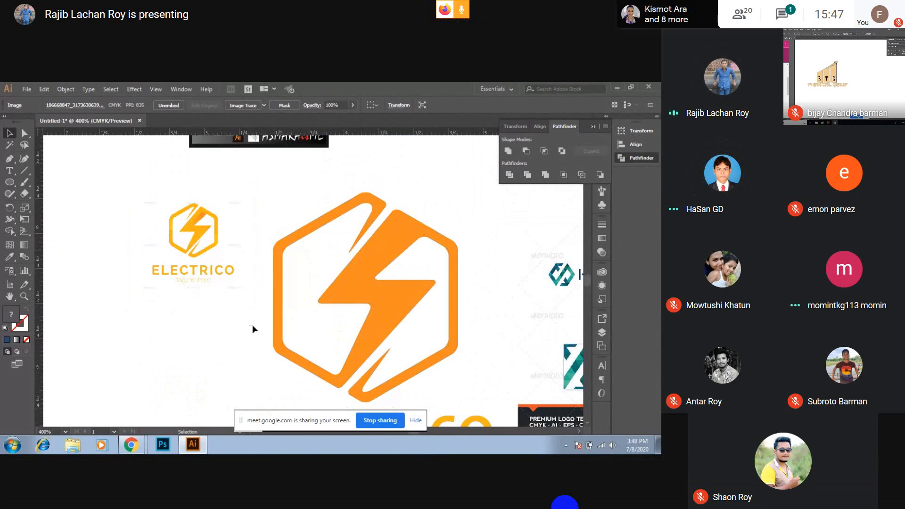
# Review the redrawn Electrico and Hexagon logos next to their reference images in the shared Illustrator document.
pyautogui.click(251, 302)
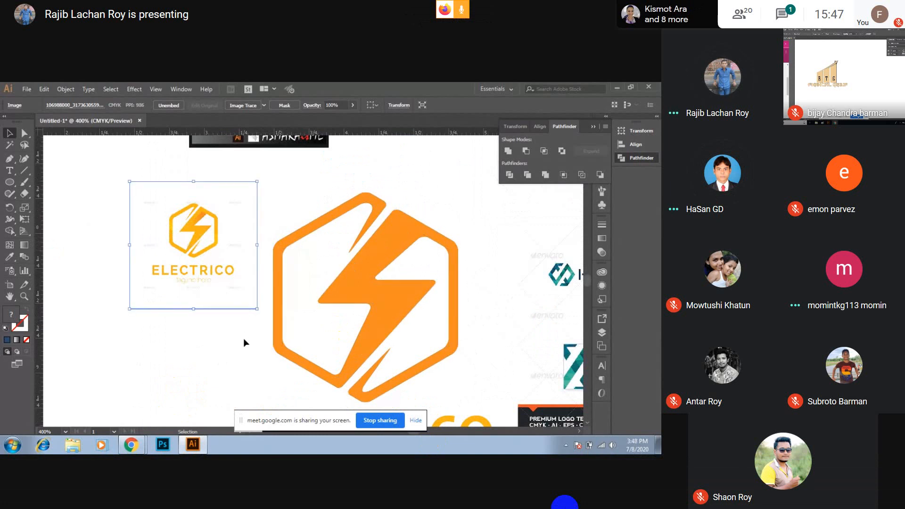
pyautogui.click(243, 337)
pyautogui.moveTo(243, 338); pyautogui.dragTo(200, 249)
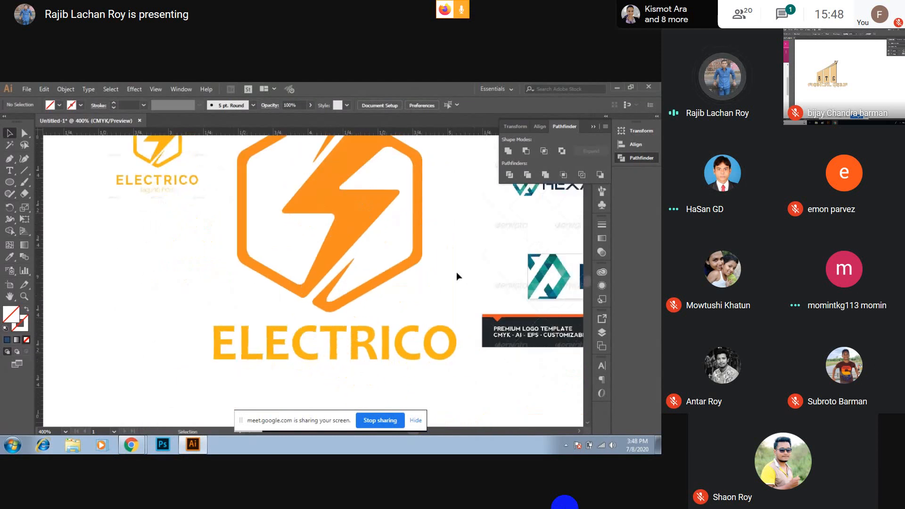
pyautogui.scroll(2, 456, 276)
pyautogui.hscroll(5, 459, 254)
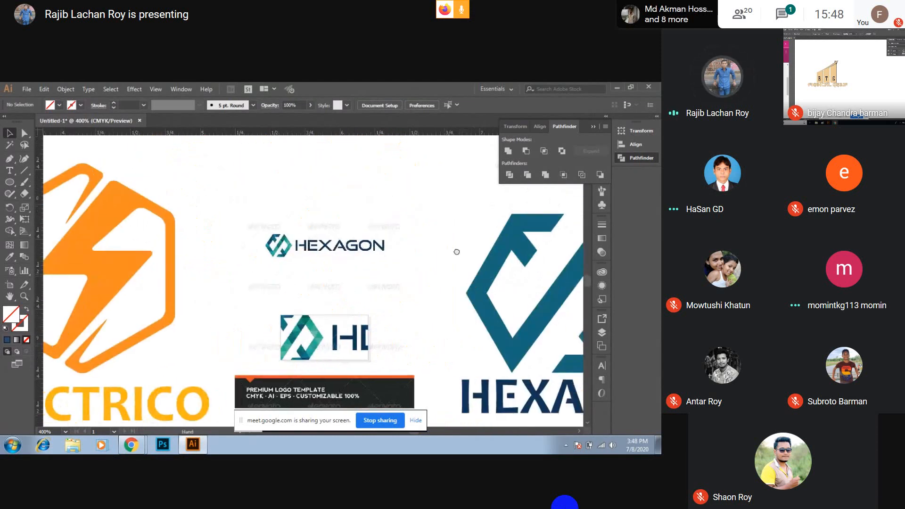
pyautogui.hscroll(3, 456, 245)
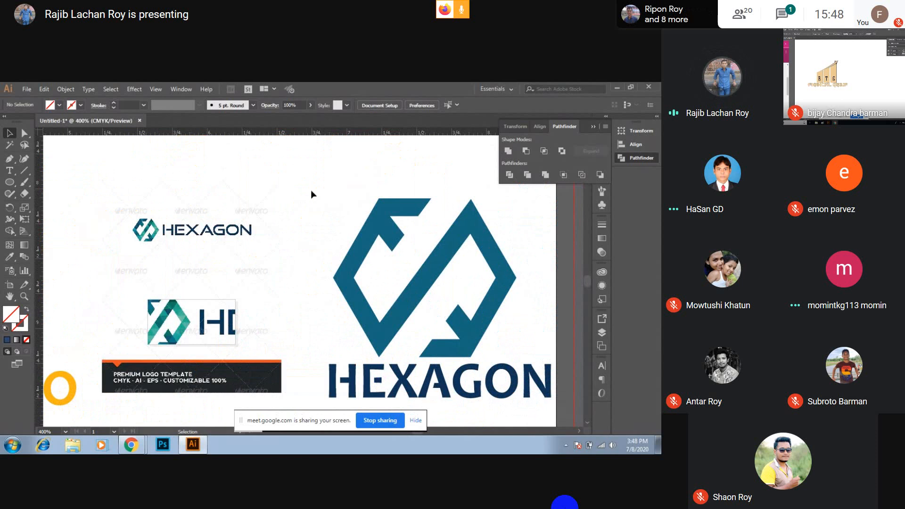
pyautogui.press('h')
pyautogui.moveTo(374, 171); pyautogui.dragTo(294, 385)
pyautogui.press('v')
pyautogui.click(194, 252)
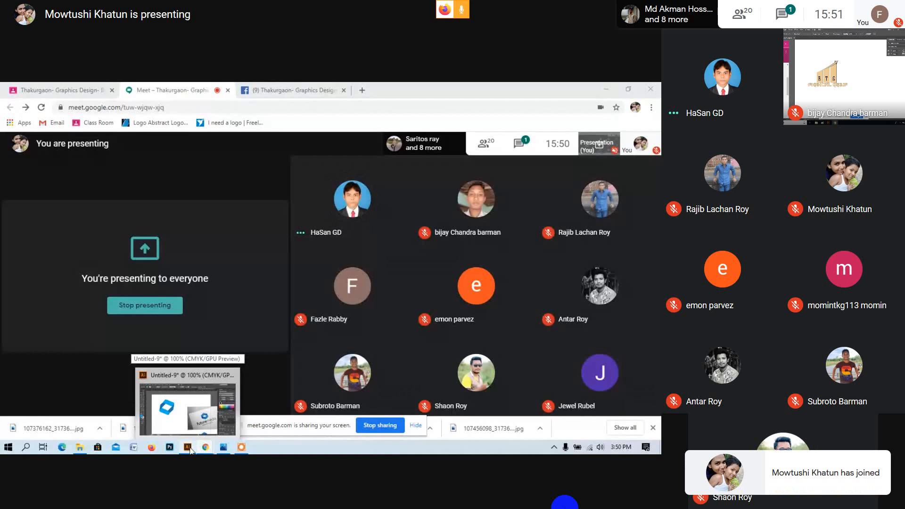
# Switch from the shared Google Meet window to the Illustrator document Untitled-9 with the blue ribbon logo.
pyautogui.click(190, 450)
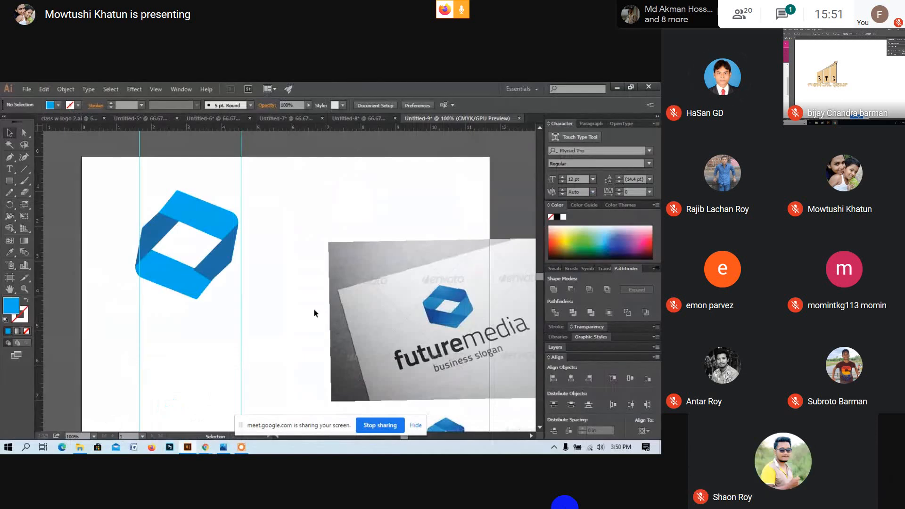
pyautogui.click(205, 447)
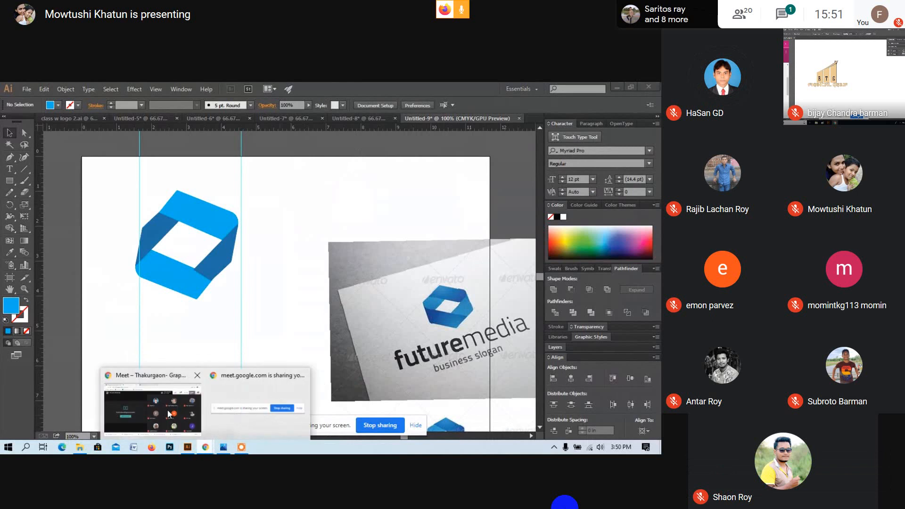
pyautogui.click(157, 409)
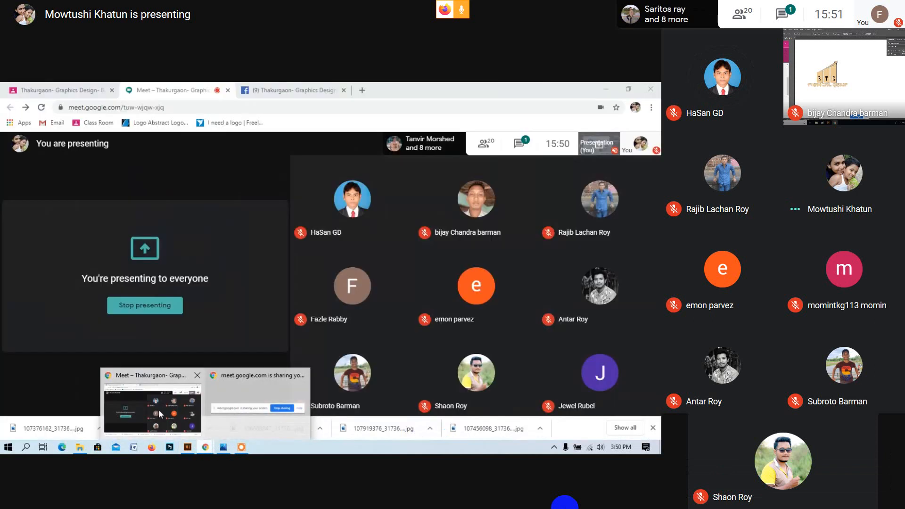
pyautogui.click(188, 446)
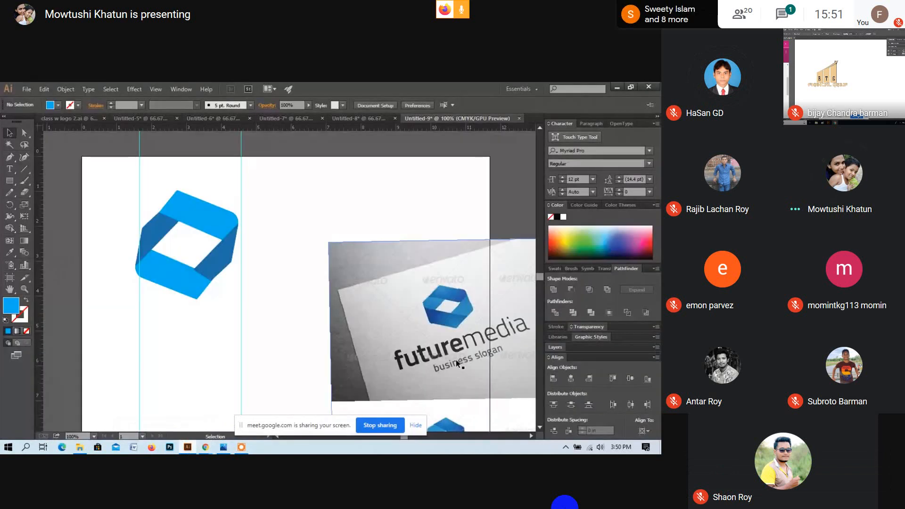
# Move the futuremedia reference image upward beside the redrawn logo, leaving isolation mode first.
pyautogui.doubleClick(462, 339)
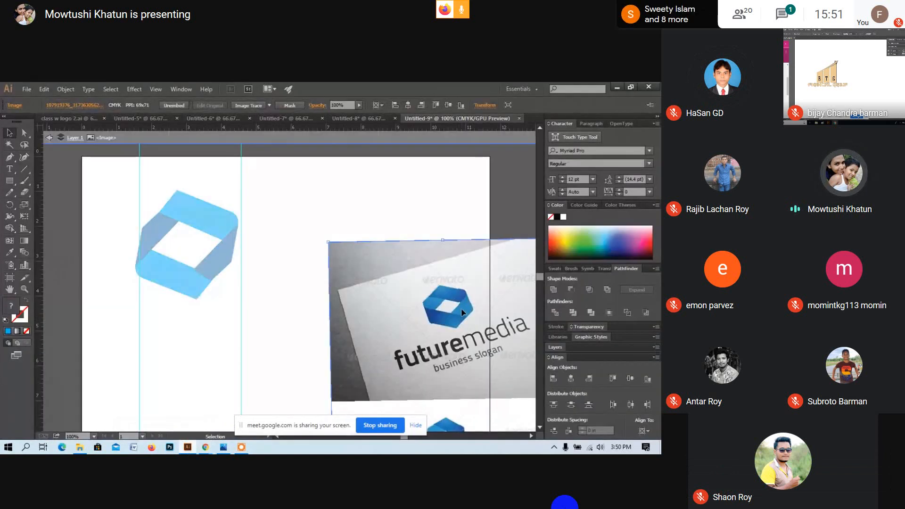
pyautogui.click(49, 137)
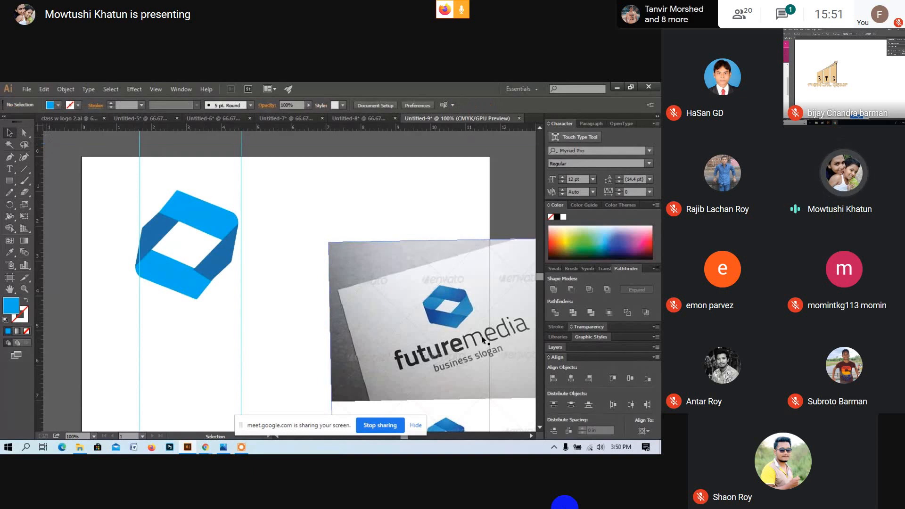
pyautogui.moveTo(400, 270); pyautogui.dragTo(399, 196)
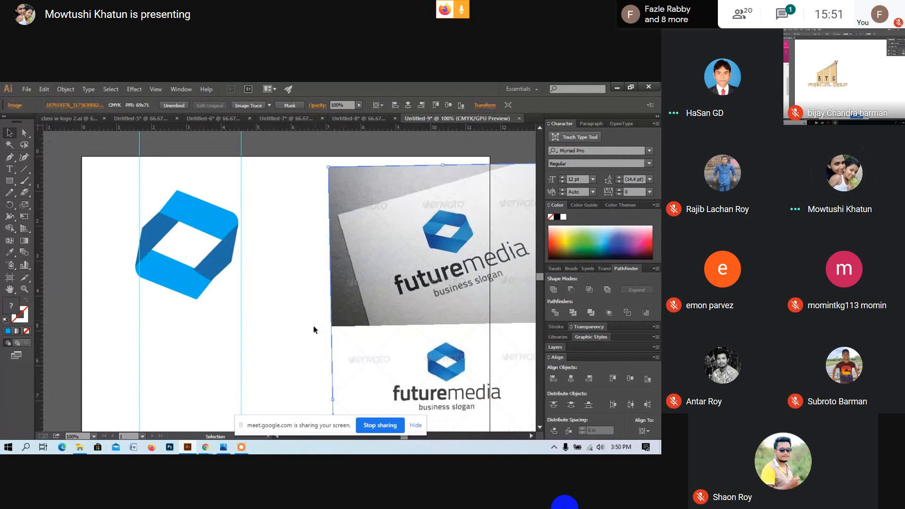
pyautogui.click(311, 325)
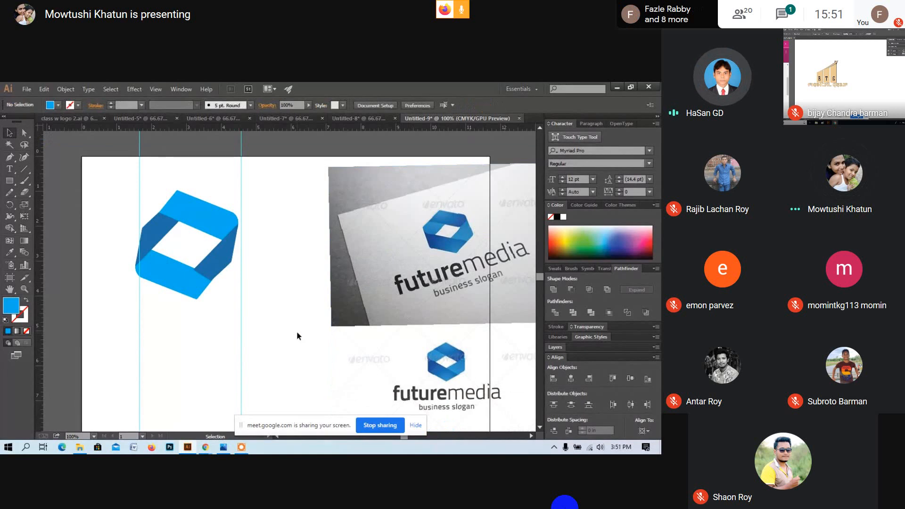
pyautogui.scroll(1, 296, 330)
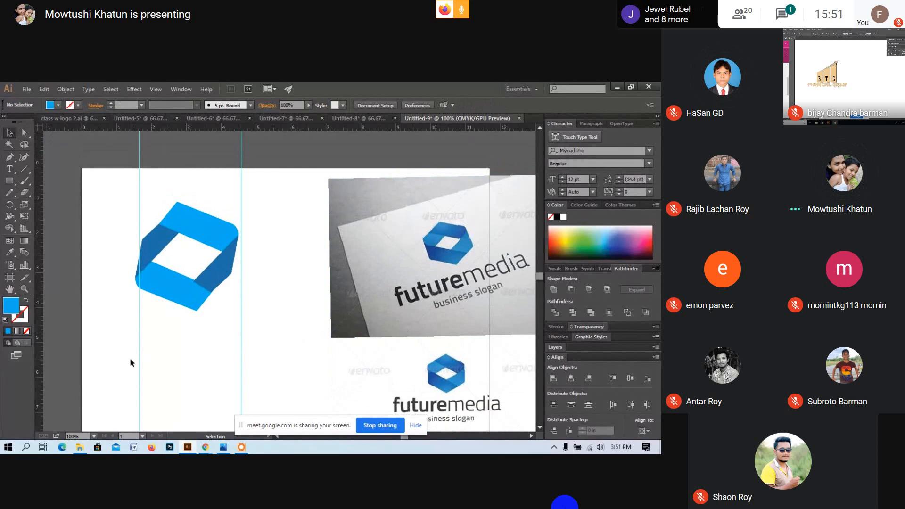
# Bring the logo's lower light-blue band to the front of the other pieces.
pyautogui.click(215, 275)
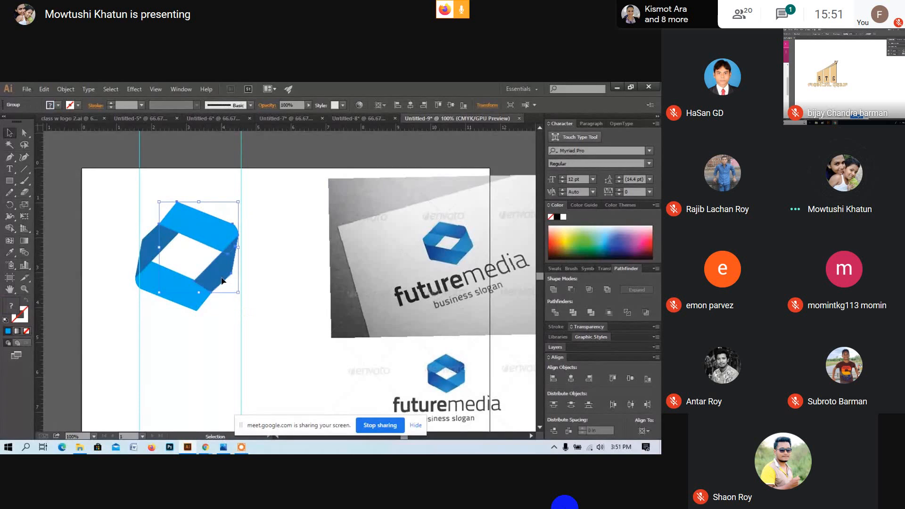
pyautogui.click(217, 312)
pyautogui.click(172, 290)
pyautogui.rightClick(173, 289)
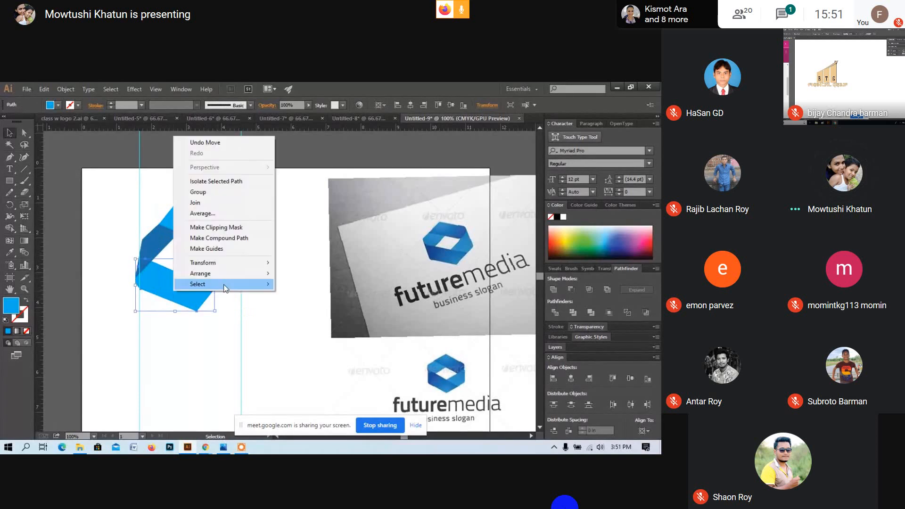
pyautogui.moveTo(227, 276)
pyautogui.click(287, 275)
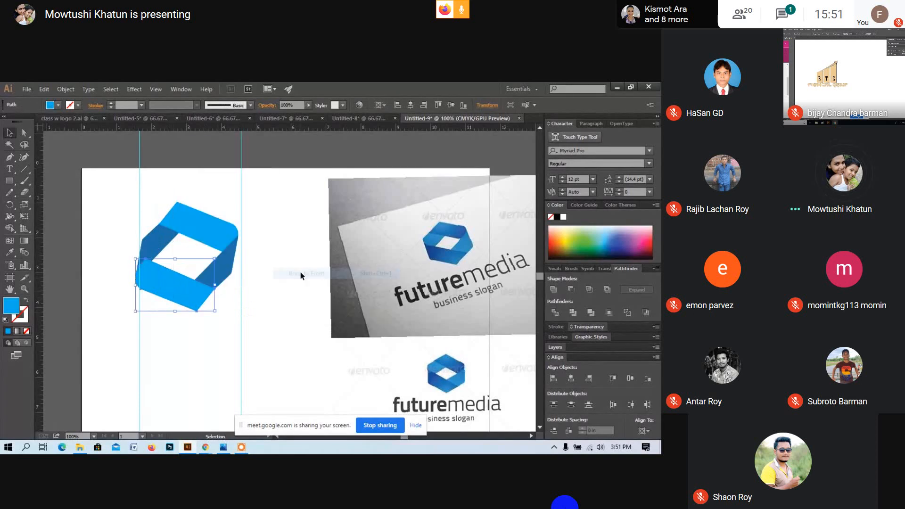
pyautogui.click(187, 330)
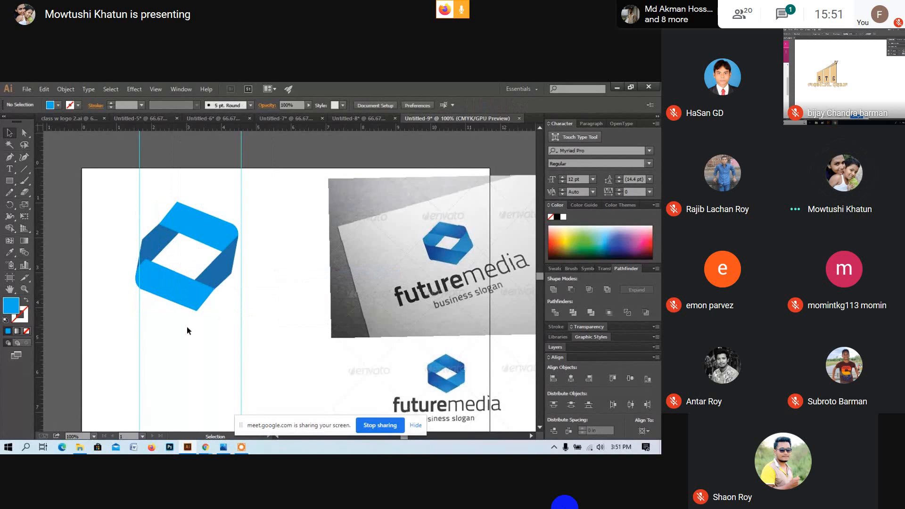
# Pull the logo's lower light-blue band and left dark-blue band apart from the other pieces and activate the Pen tool.
pyautogui.click(177, 293)
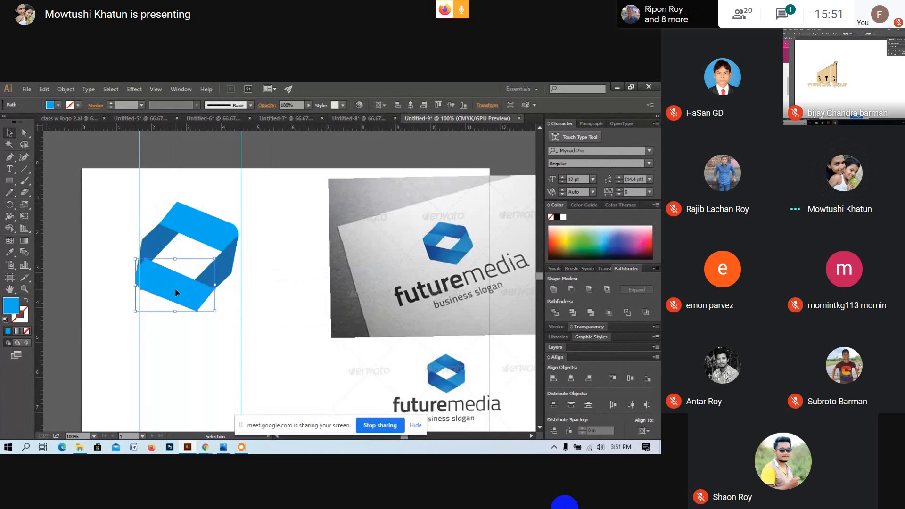
pyautogui.moveTo(175, 292); pyautogui.dragTo(139, 360)
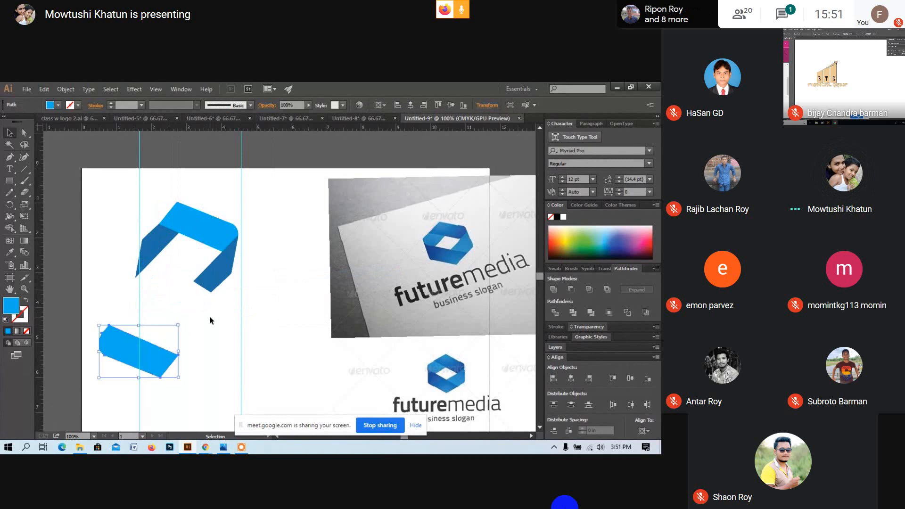
pyautogui.moveTo(141, 249); pyautogui.dragTo(78, 272)
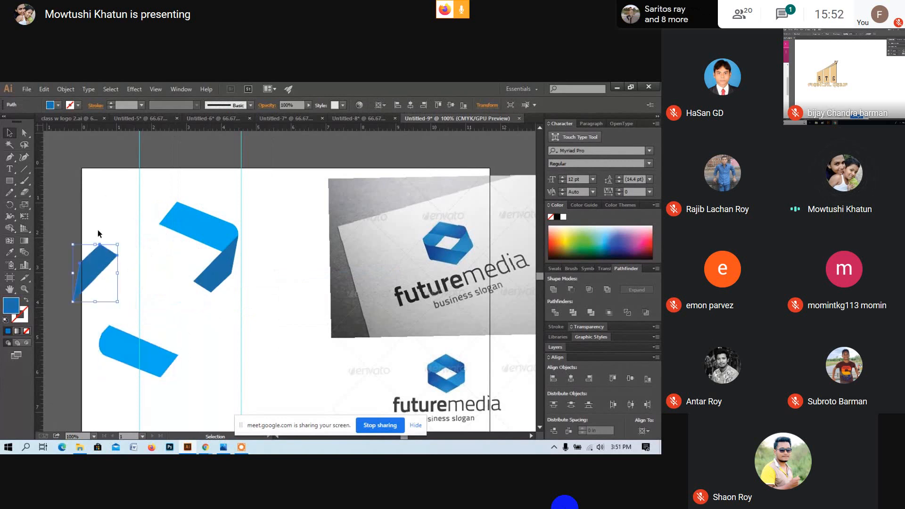
pyautogui.click(11, 160)
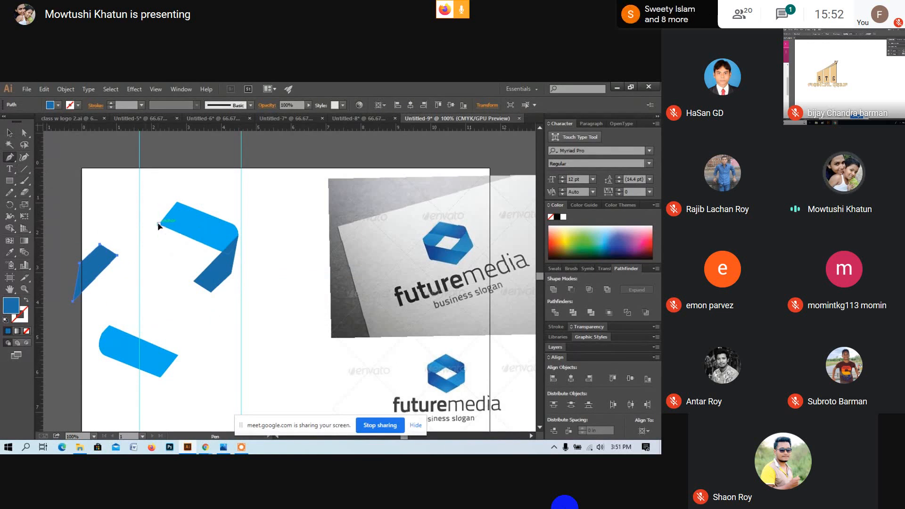
pyautogui.moveTo(159, 226); pyautogui.dragTo(191, 237)
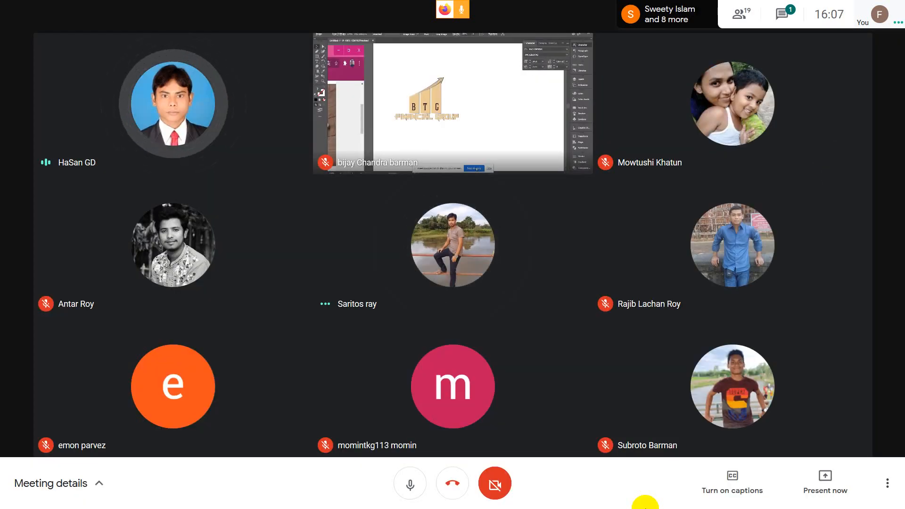
# Mute the Google Meet microphone, then unmute it twice to speak, muting it again each time.
pyautogui.hotkey('ctrl', 'd')
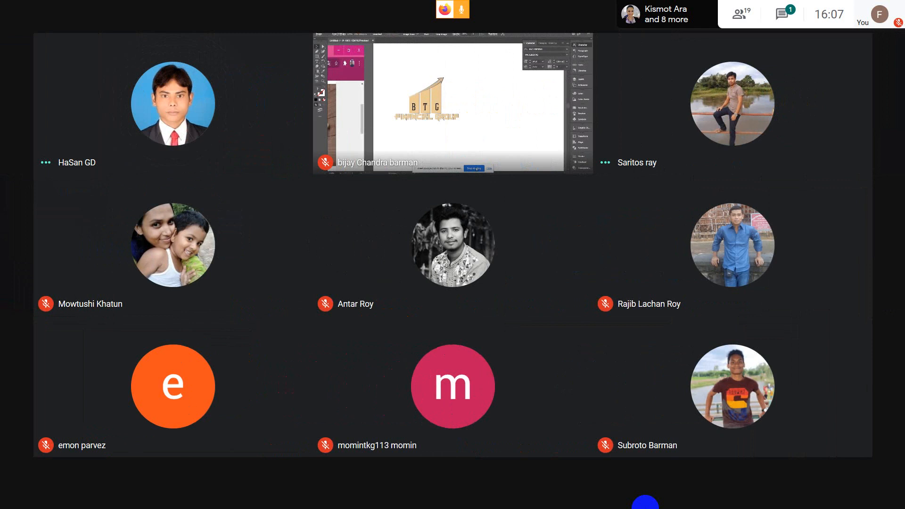
pyautogui.moveTo(644, 505)
pyautogui.hotkey('ctrl', 'd')
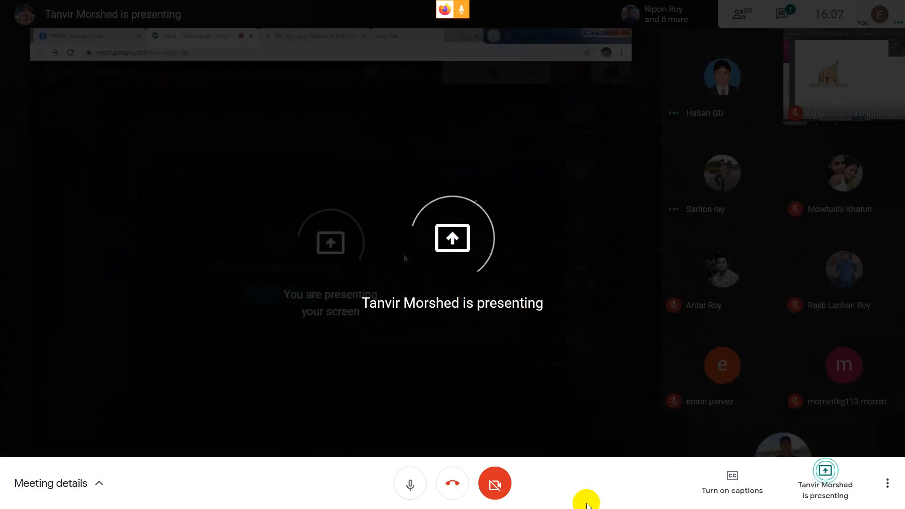
pyautogui.hotkey('ctrl', 'd')
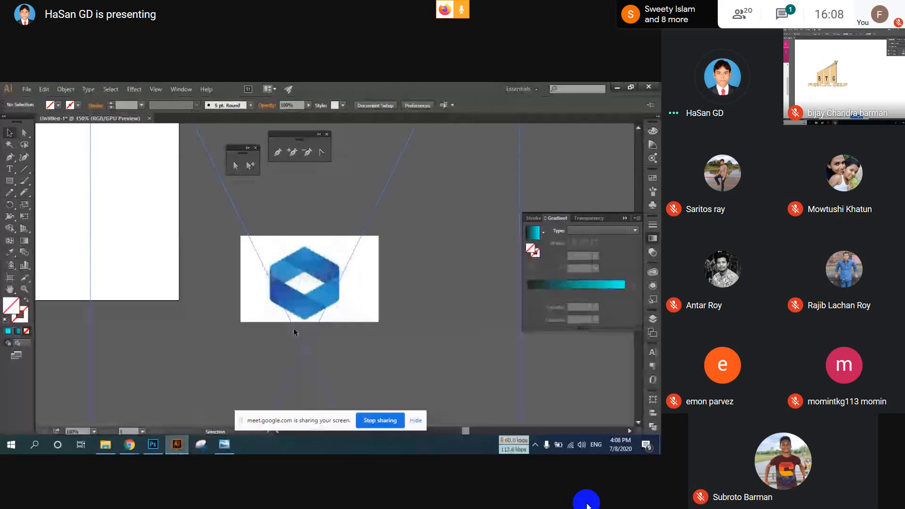
pyautogui.hotkey('ctrl', 'd')
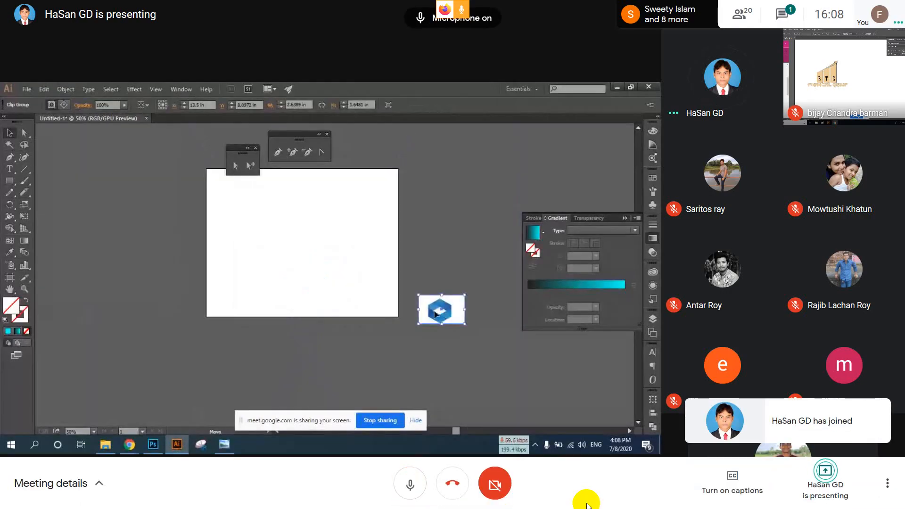
pyautogui.hotkey('ctrl', 'd')
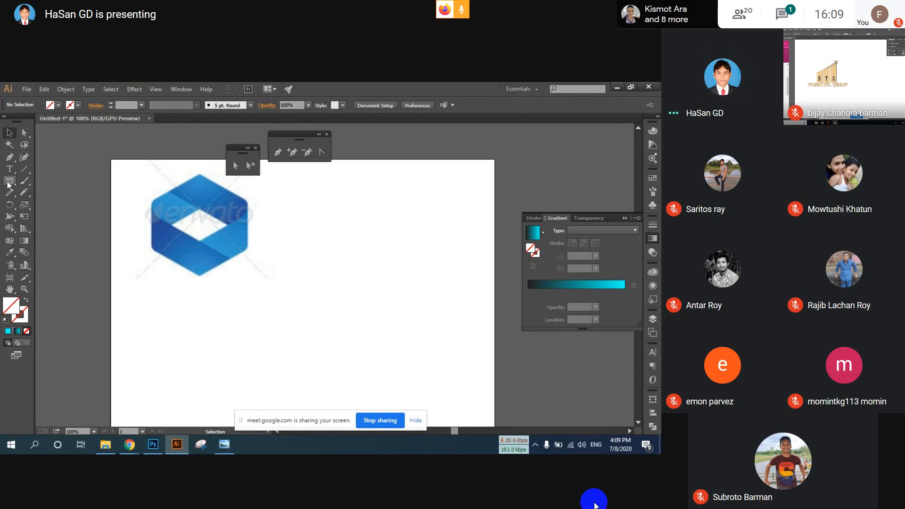
# Draw a hexagon with the Polygon tool beside the blue logo reference and fill it with bright blue.
pyautogui.moveTo(9, 182); pyautogui.dragTo(64, 215)
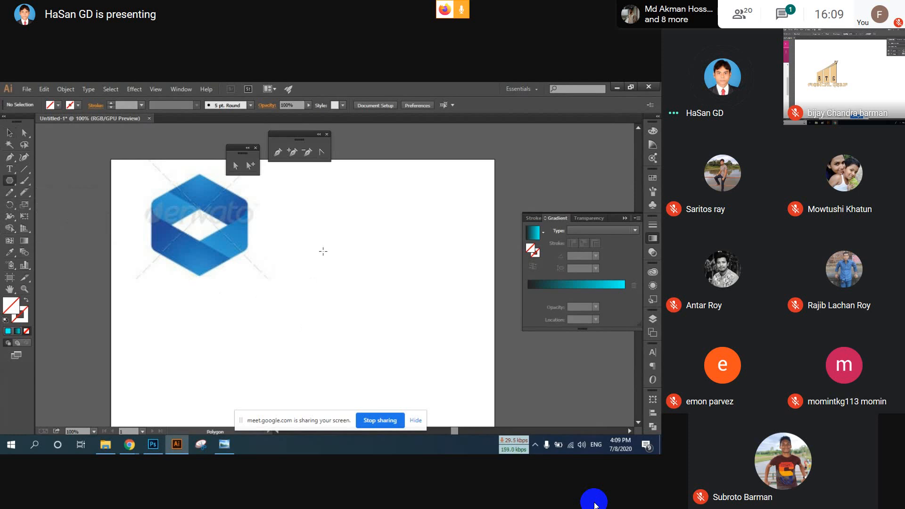
pyautogui.press('alt')
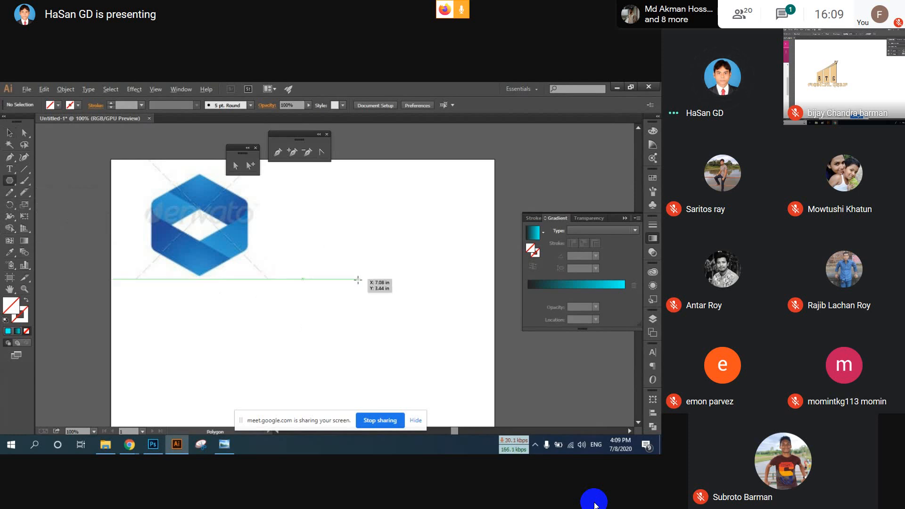
pyautogui.moveTo(379, 281); pyautogui.dragTo(328, 225)
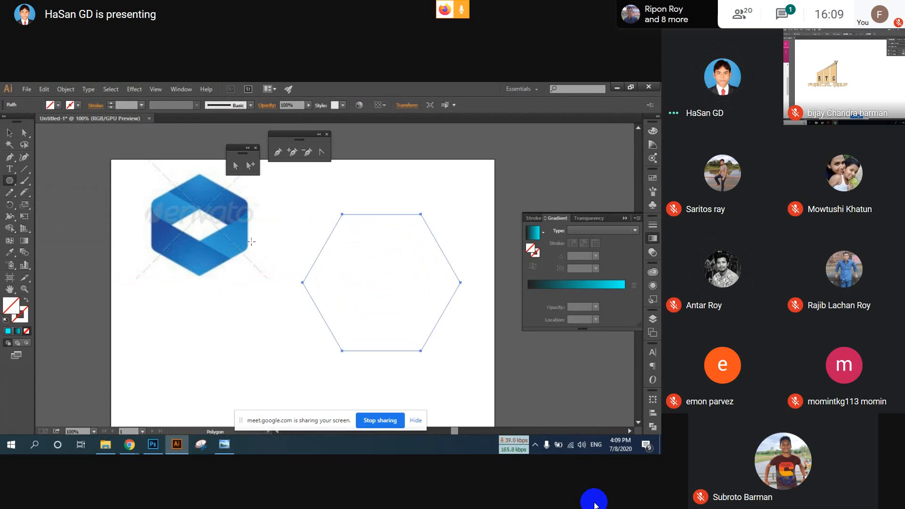
pyautogui.click(59, 104)
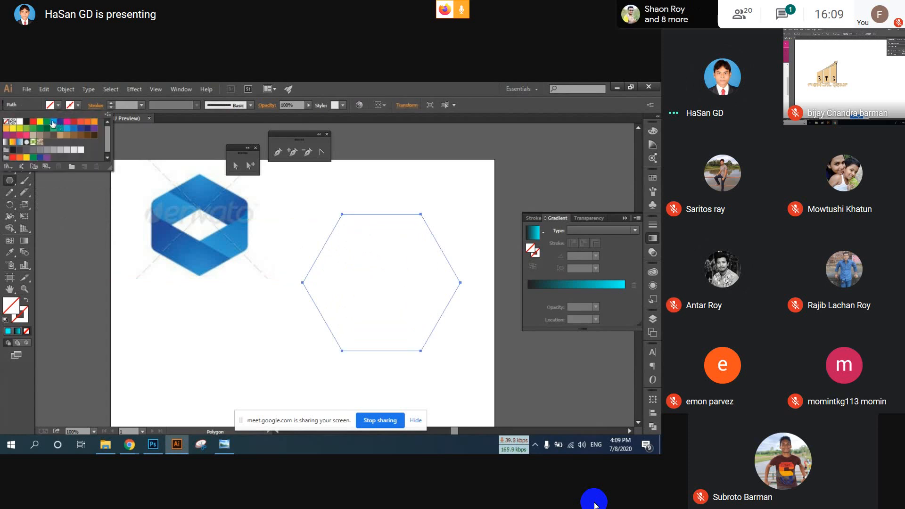
pyautogui.click(57, 125)
# Round the hexagon's upper-left and lower-left corners to about 0.28 in, then select the whole shape.
pyautogui.click(24, 133)
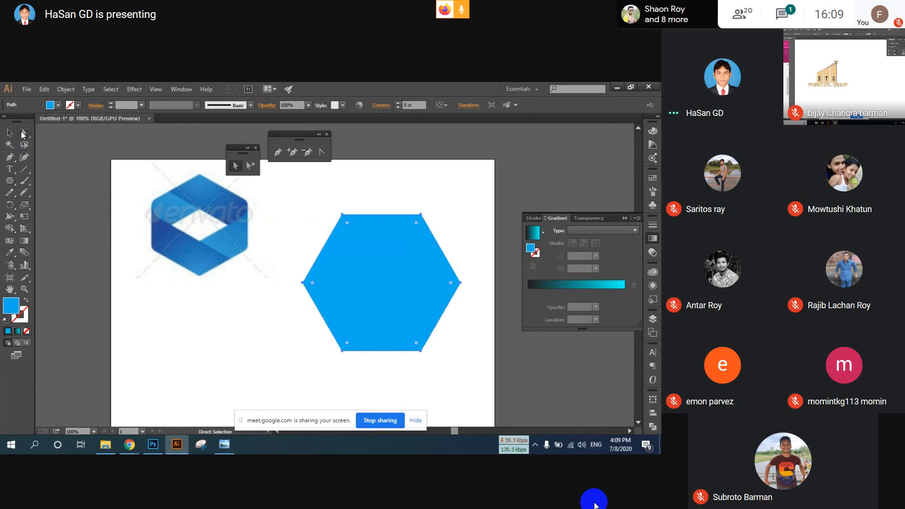
pyautogui.moveTo(357, 374); pyautogui.dragTo(350, 228)
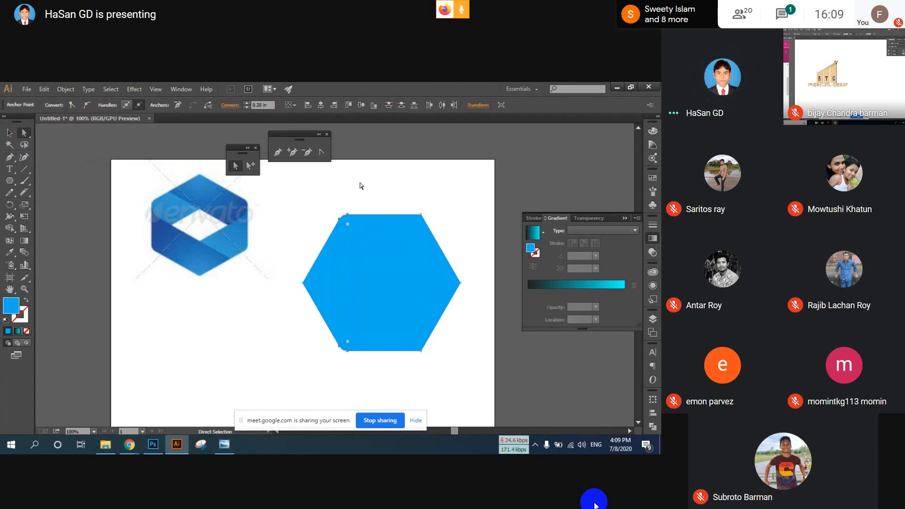
pyautogui.click(389, 249)
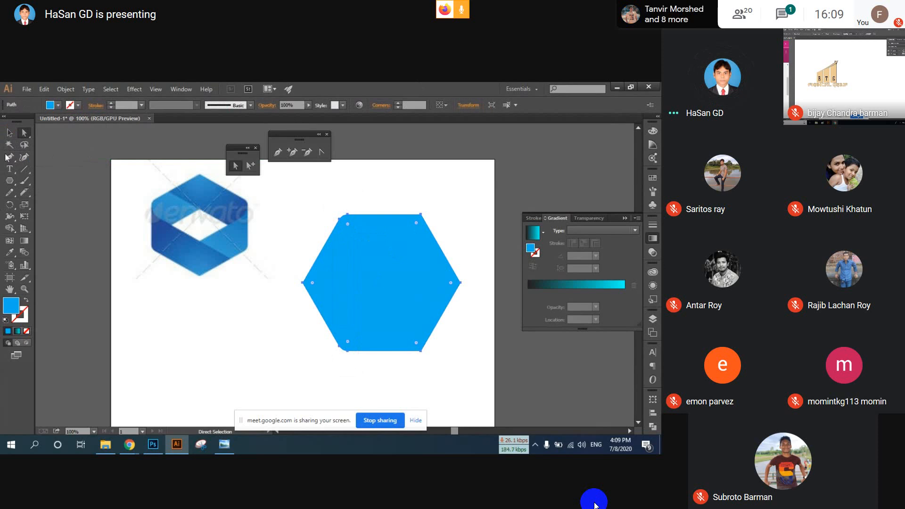
# Duplicate the blue hexagon horizontally with an offset of about 0.9 in, overlapping the original.
pyautogui.click(9, 133)
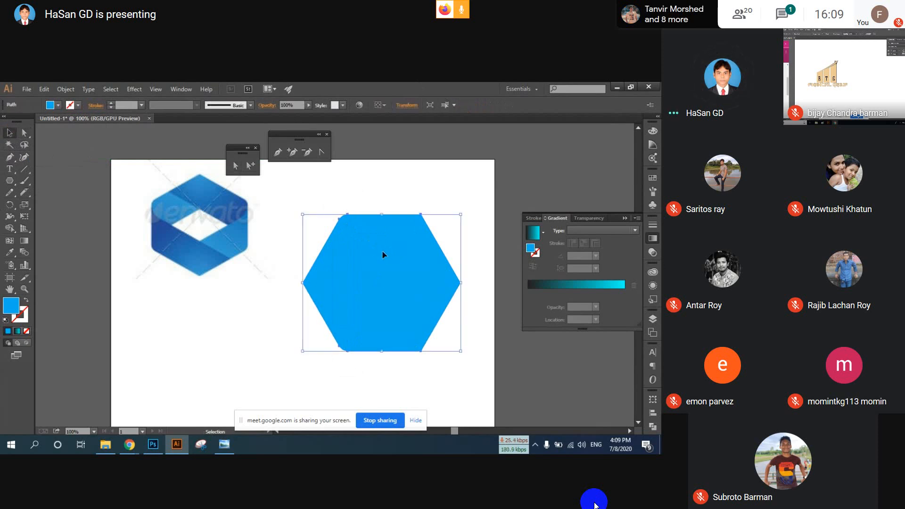
pyautogui.moveTo(383, 254); pyautogui.dragTo(405, 261)
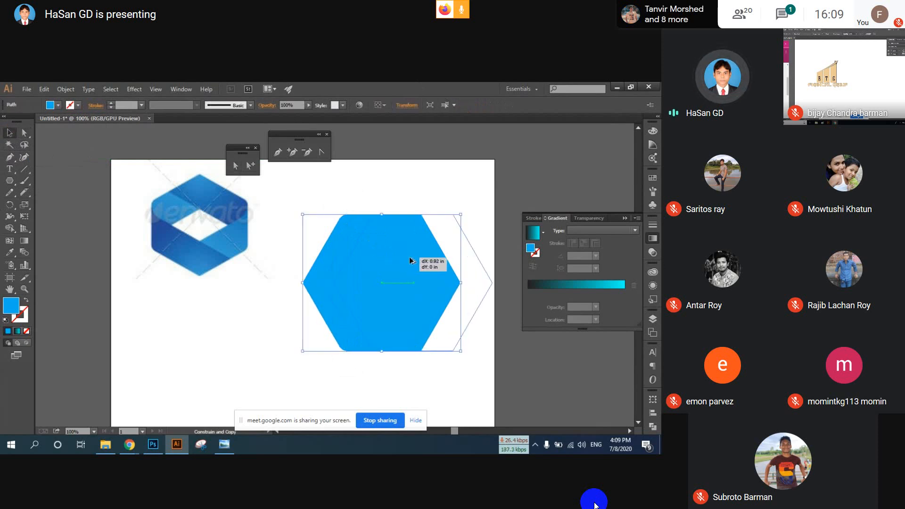
pyautogui.moveTo(409, 258); pyautogui.dragTo(414, 259)
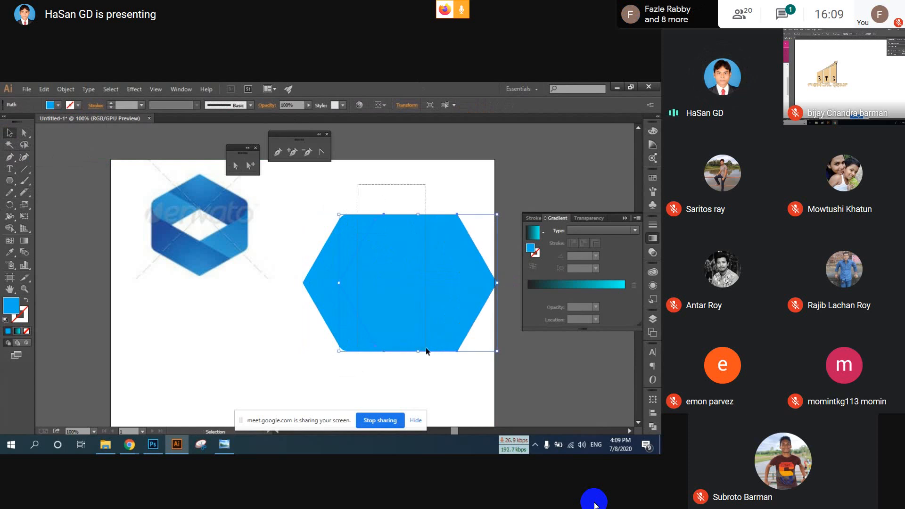
# Remove the overlap and the duplicate's remaining area with Shape Builder, leaving only the original hexagon's left-hand chevron.
pyautogui.hotkey('shift', 'm')
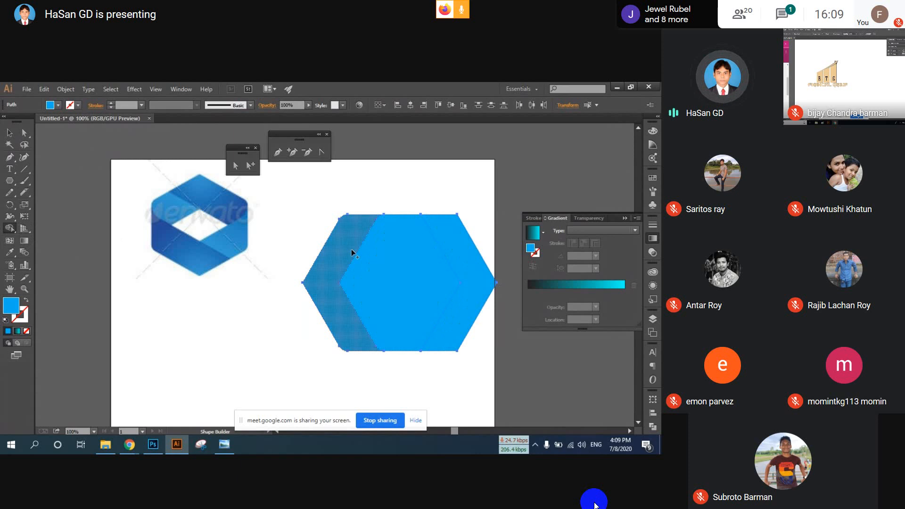
pyautogui.moveTo(439, 269); pyautogui.dragTo(400, 273)
pyautogui.click(8, 134)
pyautogui.click(452, 232)
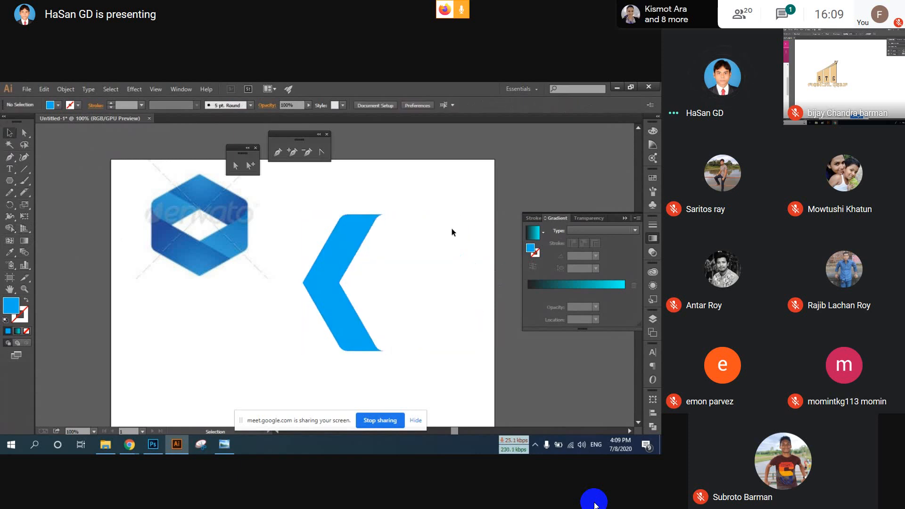
# Mute the Google Meet microphone and deselect the blue chevron.
pyautogui.click(321, 281)
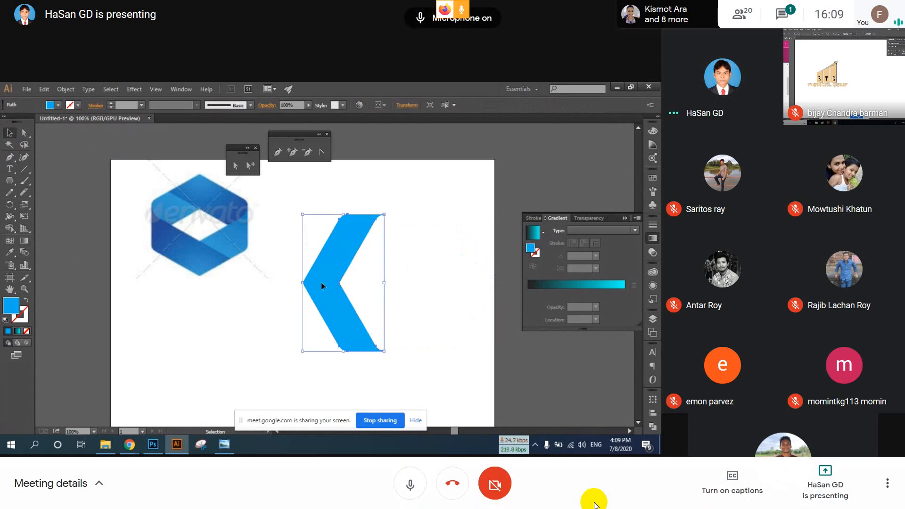
pyautogui.hotkey('ctrl', 'd')
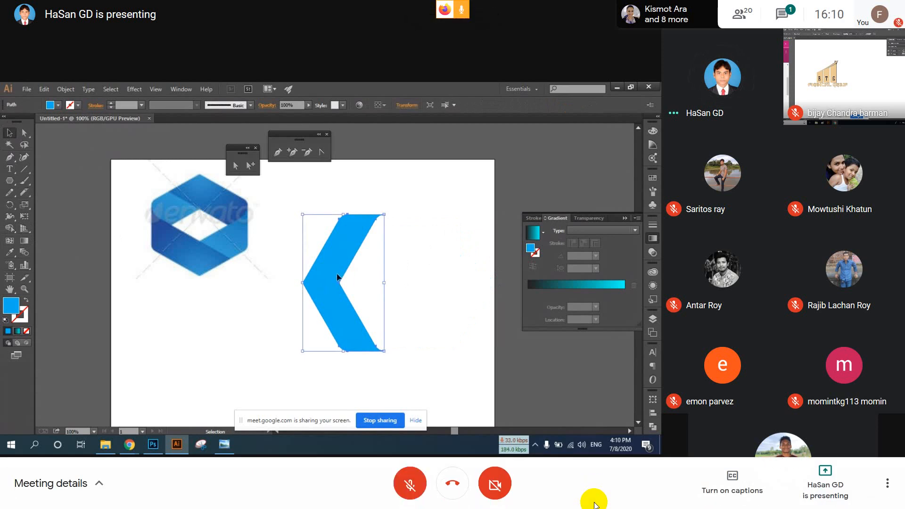
pyautogui.click(419, 219)
# Create a mirrored copy of the blue chevron by reflecting it across the vertical axis.
pyautogui.scroll(2, 361, 272)
pyautogui.scroll(-1, 337, 288)
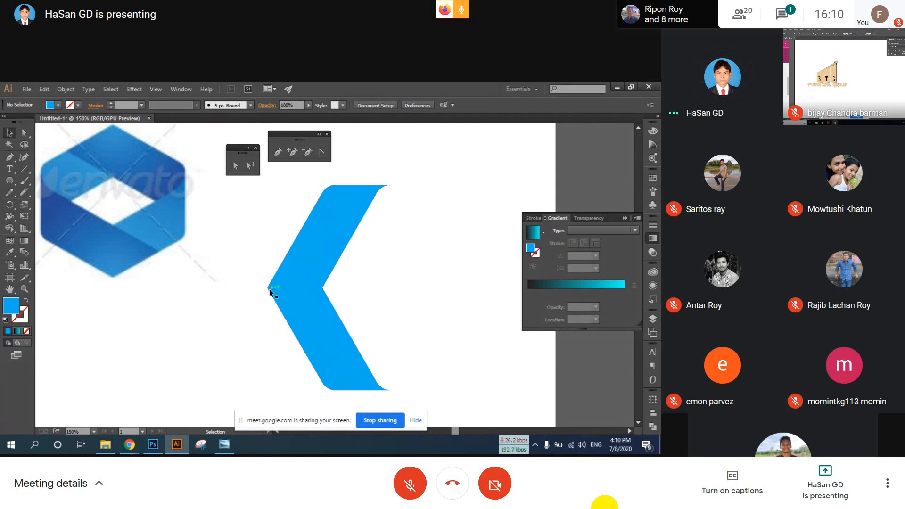
pyautogui.click(321, 249)
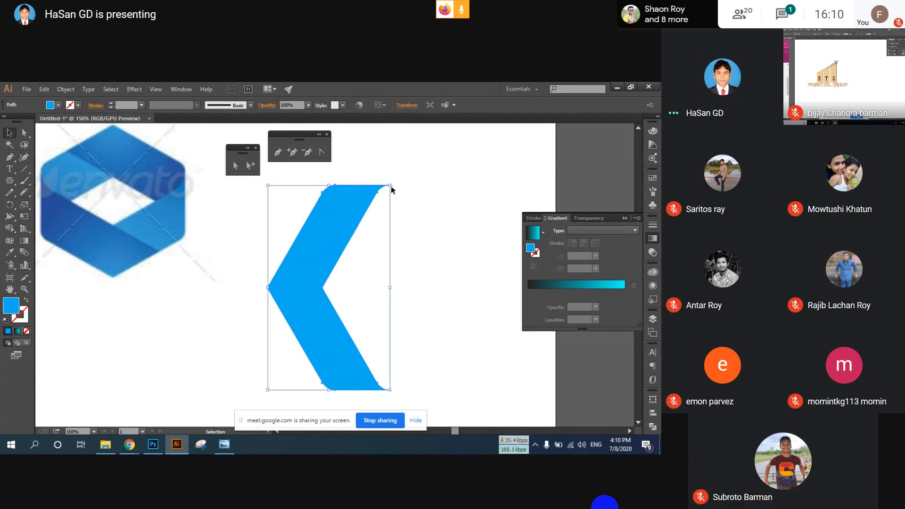
pyautogui.rightClick(333, 259)
pyautogui.moveTo(398, 383)
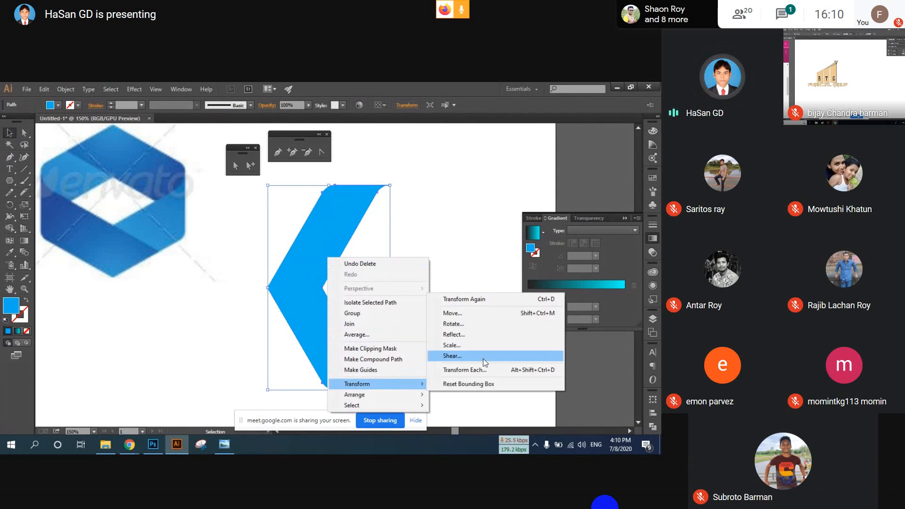
pyautogui.click(464, 334)
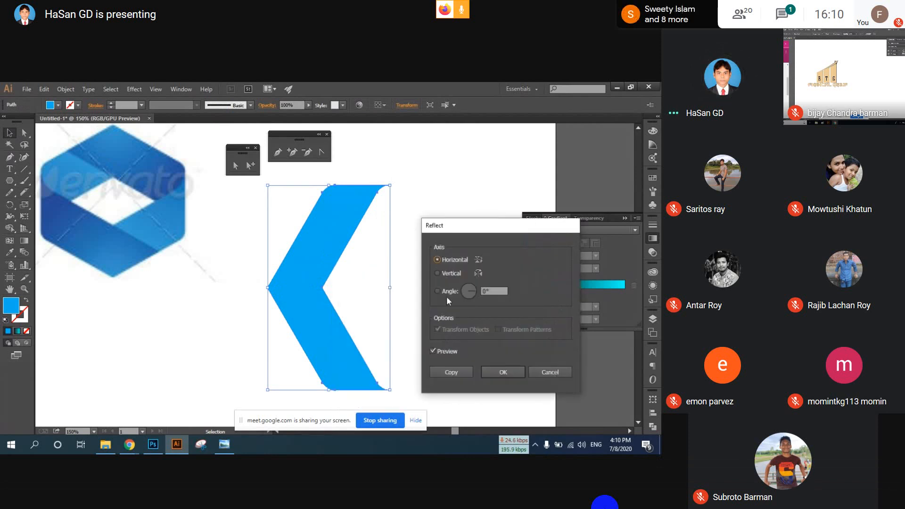
pyautogui.click(438, 273)
pyautogui.click(449, 372)
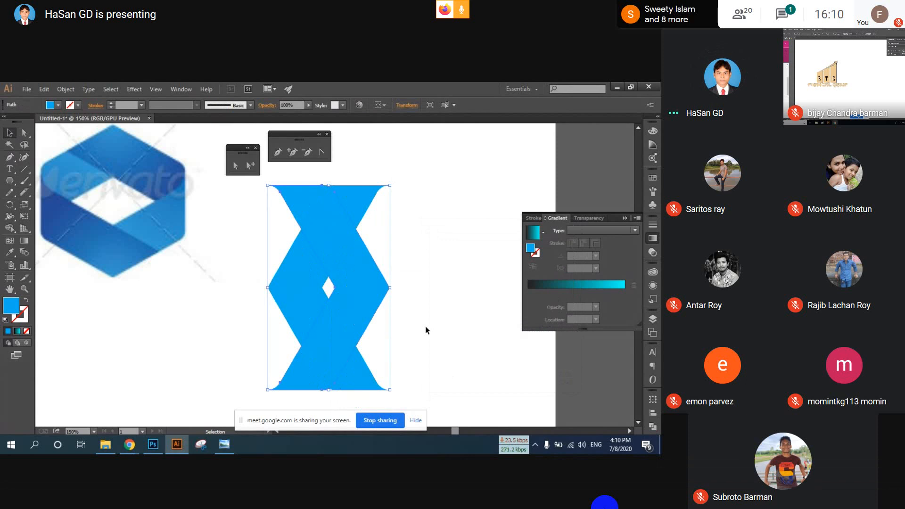
# Nudge the mirrored chevron to the right until both chevrons form a closed hexagon around a diamond opening, and check the rounded ends.
pyautogui.press('Right')
pyautogui.press('Right')
pyautogui.press('Right')
pyautogui.press('Right')
pyautogui.press('Right')
pyautogui.press('Right')
pyautogui.press('Right')
pyautogui.press('Right')
pyautogui.press('Right')
pyautogui.press('Right')
pyautogui.press('Right')
pyautogui.press('Right')
pyautogui.press('Right')
pyautogui.press('Right')
pyautogui.press('Right')
pyautogui.press('Right')
pyautogui.press('Right')
pyautogui.press('Right')
pyautogui.press('Right')
pyautogui.press('Right')
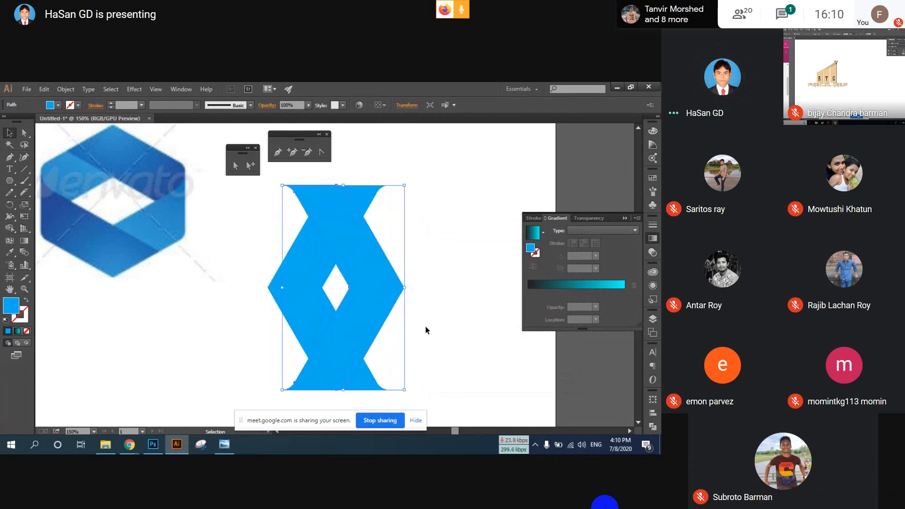
pyautogui.press('Right')
pyautogui.press('Right')
pyautogui.press('Right')
pyautogui.press('Right')
pyautogui.press('Right')
pyautogui.press('Right')
pyautogui.press('Right')
pyautogui.press('Right')
pyautogui.press('Right')
pyautogui.press('Right')
pyautogui.press('Right')
pyautogui.press('Right')
pyautogui.press('Right')
pyautogui.press('Right')
pyautogui.press('Right')
pyautogui.press('Right')
pyautogui.press('Right')
pyautogui.press('Right')
pyautogui.press('Right')
pyautogui.press('Right')
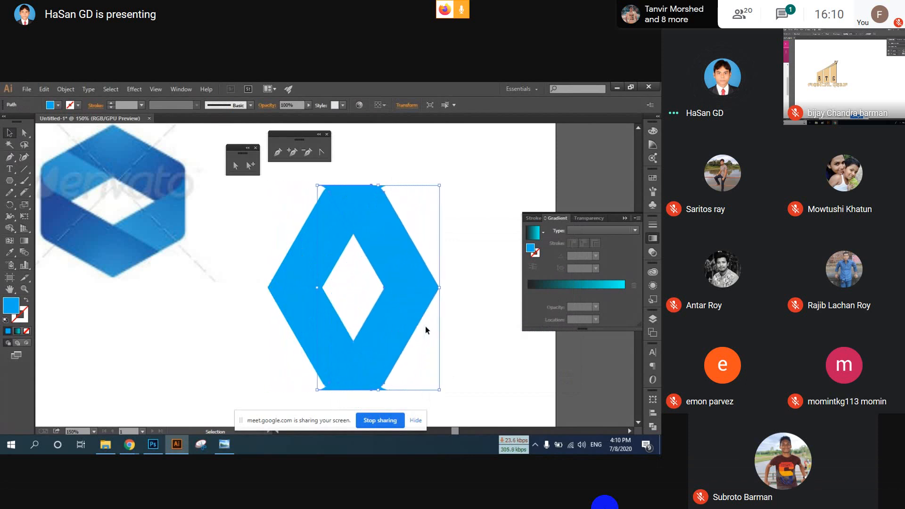
pyautogui.press('Right')
pyautogui.press('Right')
pyautogui.press('Right')
pyautogui.press('Right')
pyautogui.press('Right')
pyautogui.press('Right')
pyautogui.press('Right')
pyautogui.press('Right')
pyautogui.press('Right')
pyautogui.press('Right')
pyautogui.press('Right')
pyautogui.press('Right')
pyautogui.press('Right')
pyautogui.press('Right')
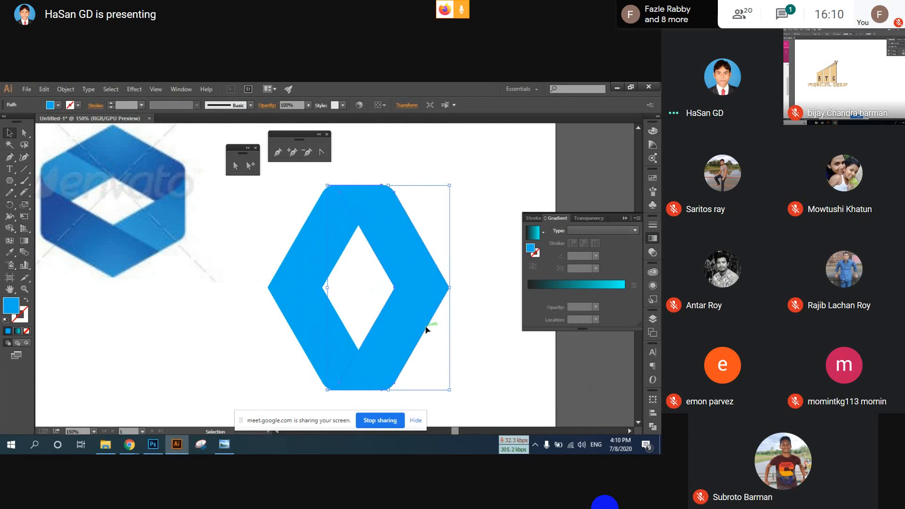
pyautogui.press('Right')
pyautogui.press('Right')
pyautogui.press('Right')
pyautogui.press('Right')
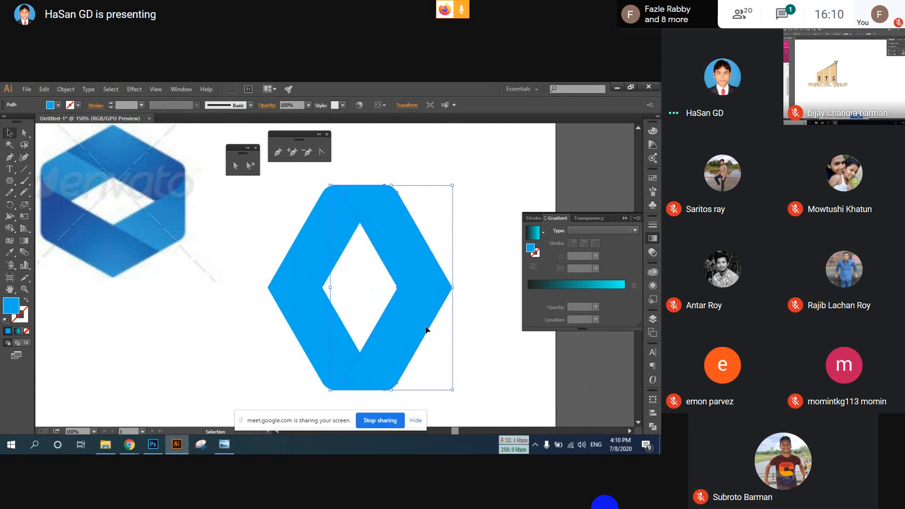
pyautogui.press('Right')
pyautogui.press('Right')
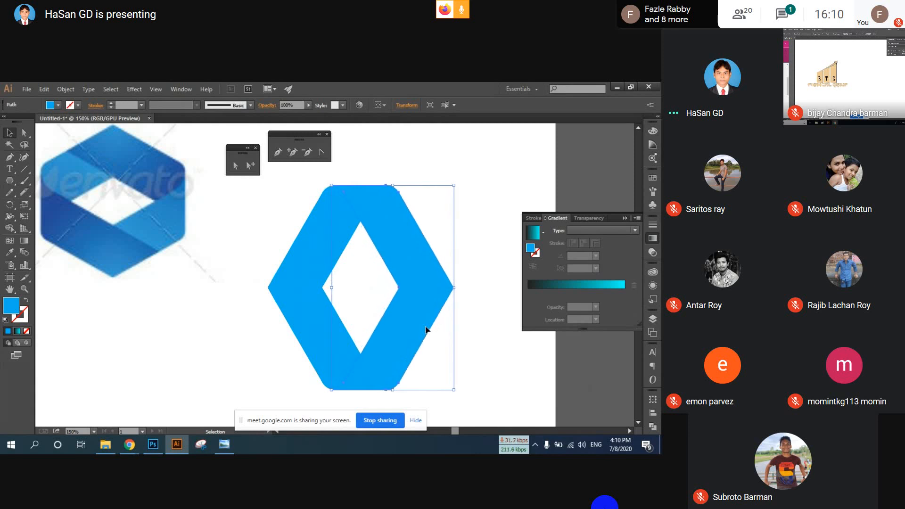
pyautogui.press('Right')
pyautogui.press('Right')
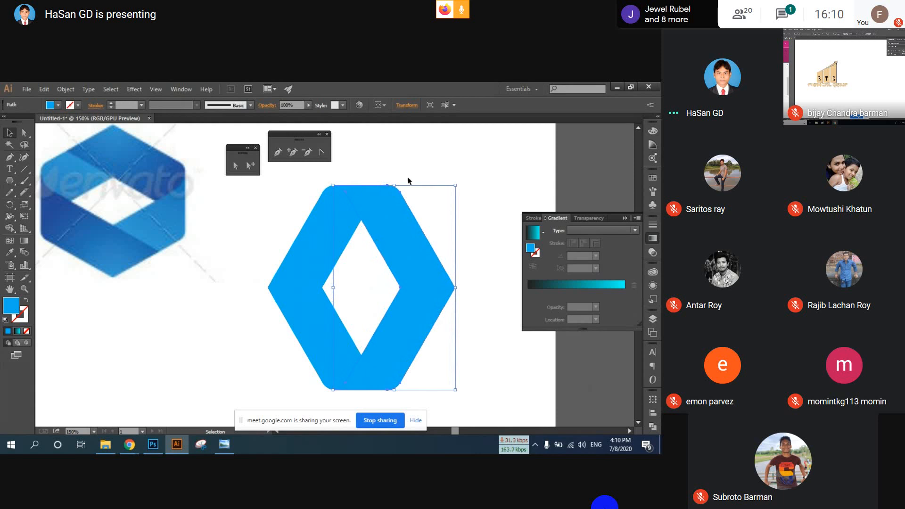
pyautogui.scroll(4, 360, 188)
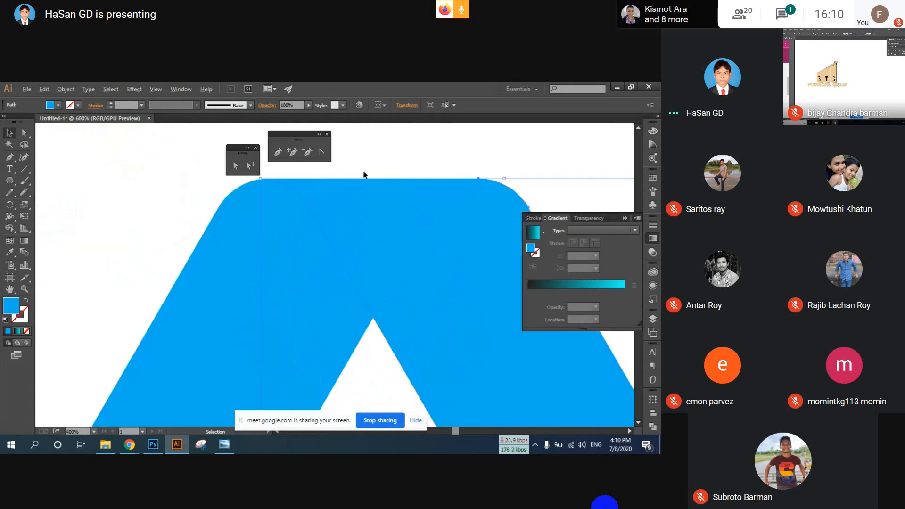
pyautogui.scroll(-1, 352, 220)
pyautogui.scroll(-4, 356, 227)
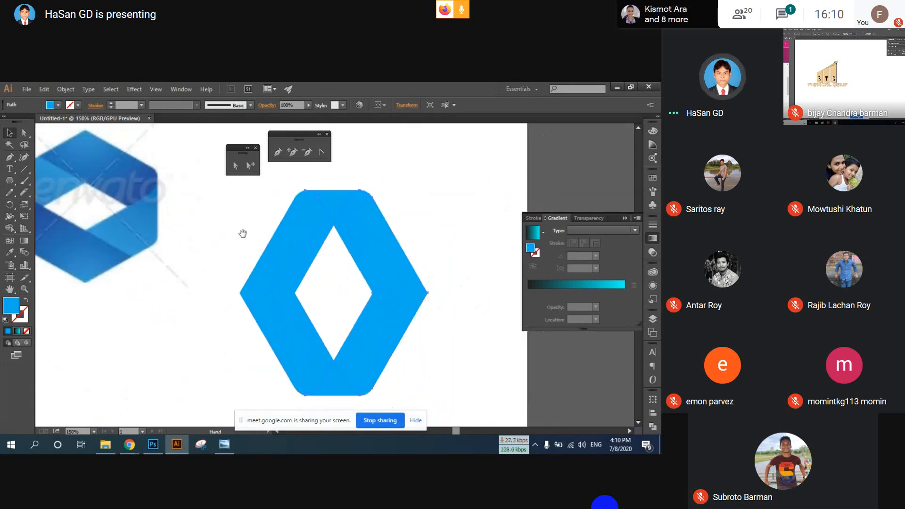
pyautogui.click(243, 233)
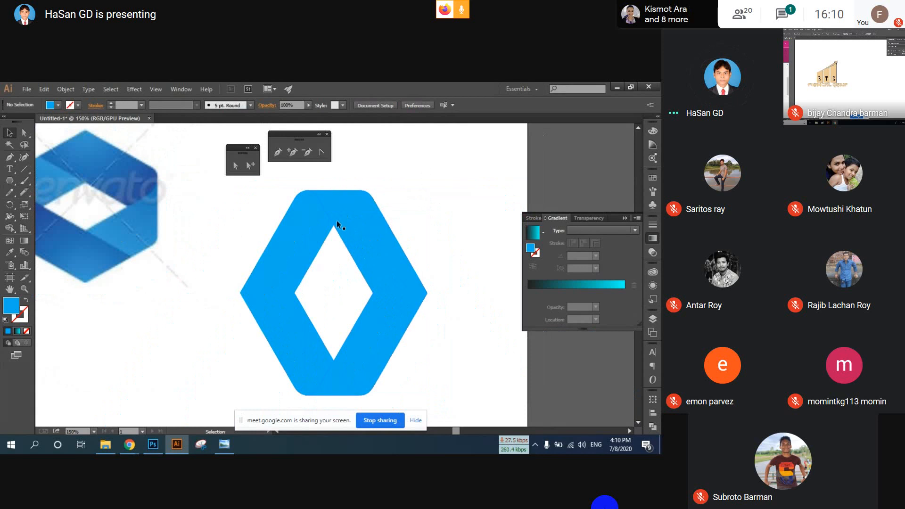
# Select both chevrons and rotate them 90 degrees so the hexagon points upward like the reference logo.
pyautogui.click(408, 294)
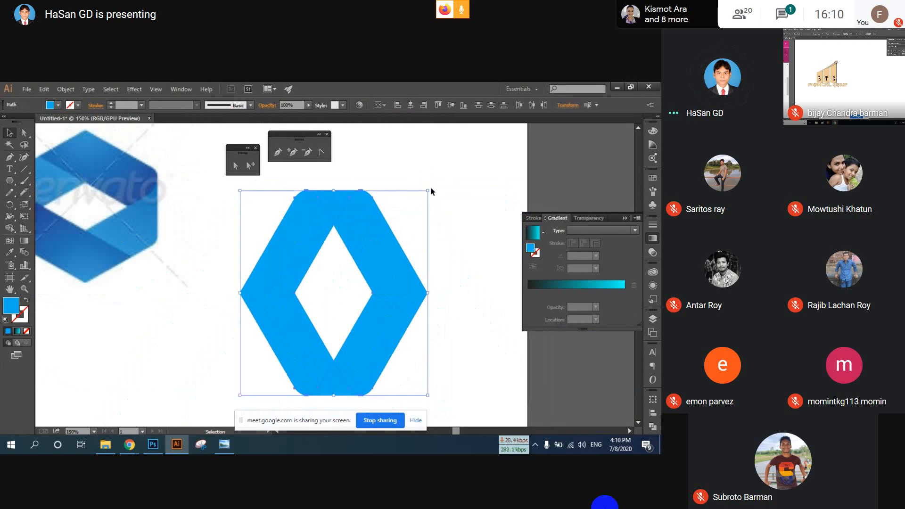
pyautogui.moveTo(430, 189); pyautogui.dragTo(188, 212)
pyautogui.click(408, 225)
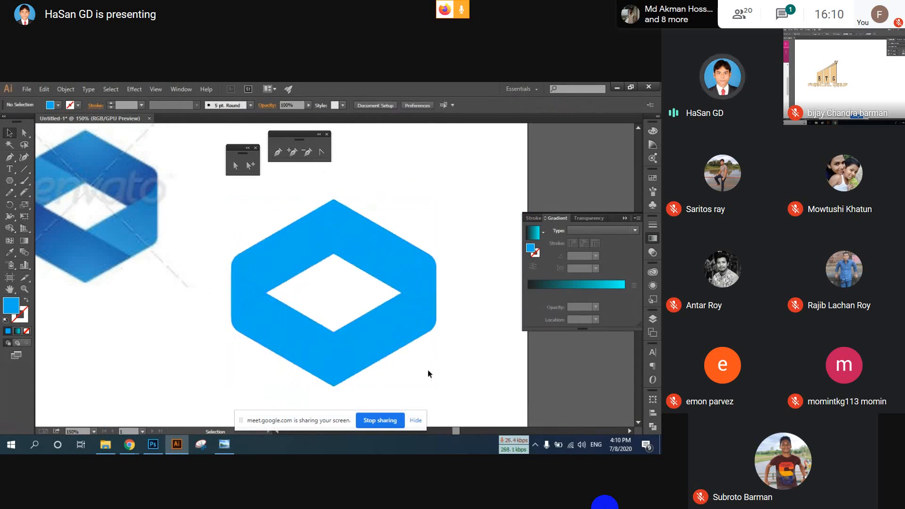
# Fill both chevrons with the dark-to-cyan linear gradient and reverse its direction on the lower one.
pyautogui.moveTo(417, 377); pyautogui.dragTo(324, 250)
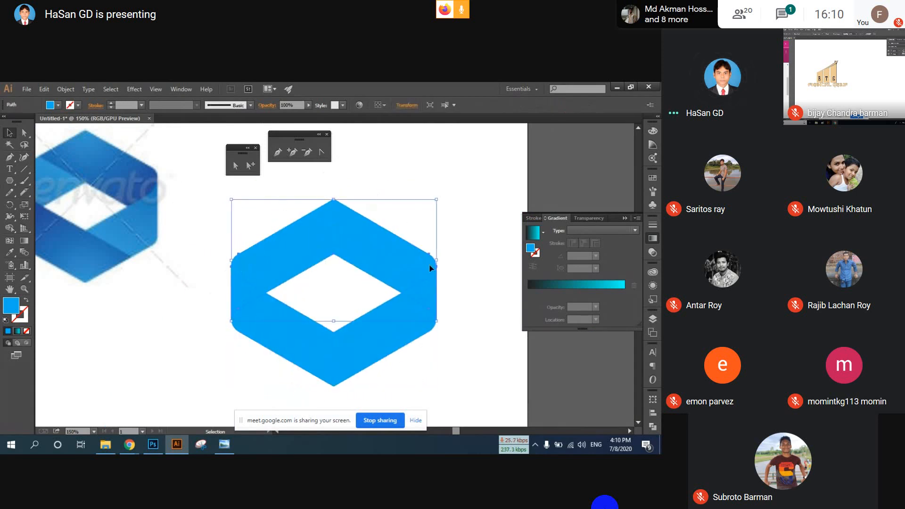
pyautogui.click(572, 294)
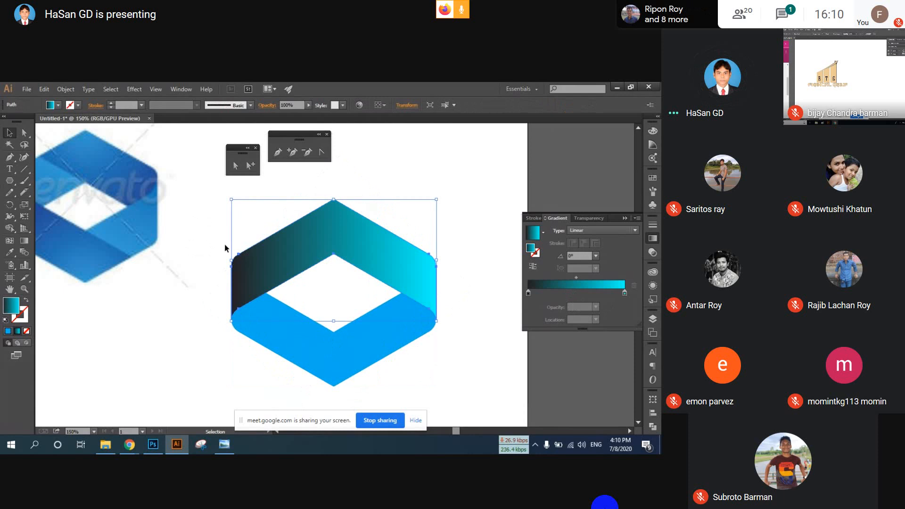
pyautogui.click(352, 338)
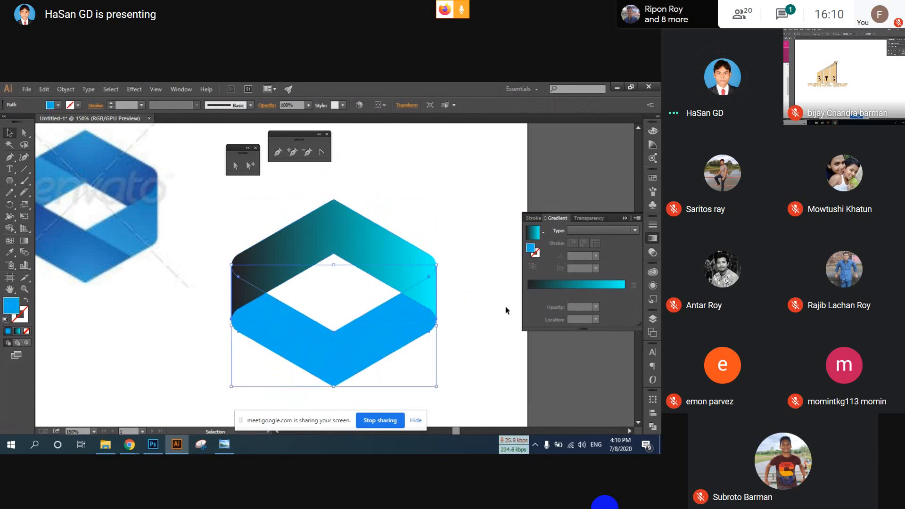
pyautogui.click(541, 281)
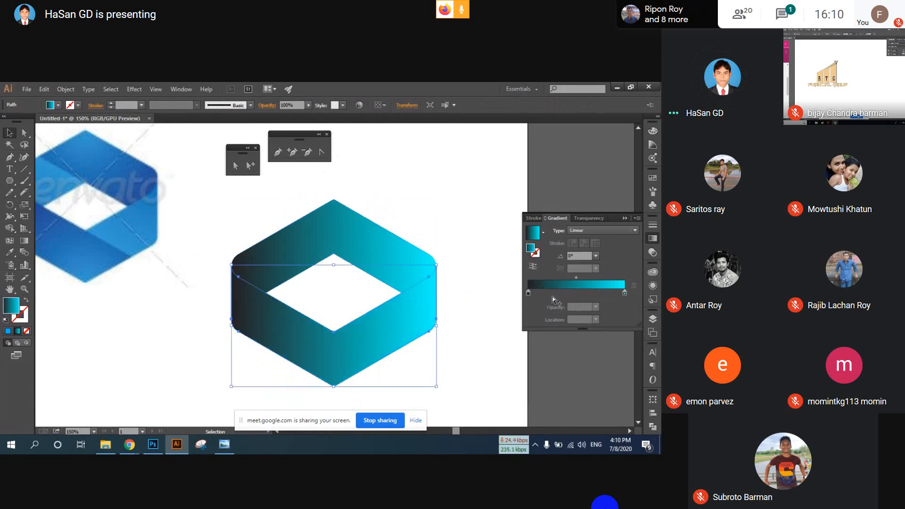
pyautogui.click(532, 266)
pyautogui.click(408, 224)
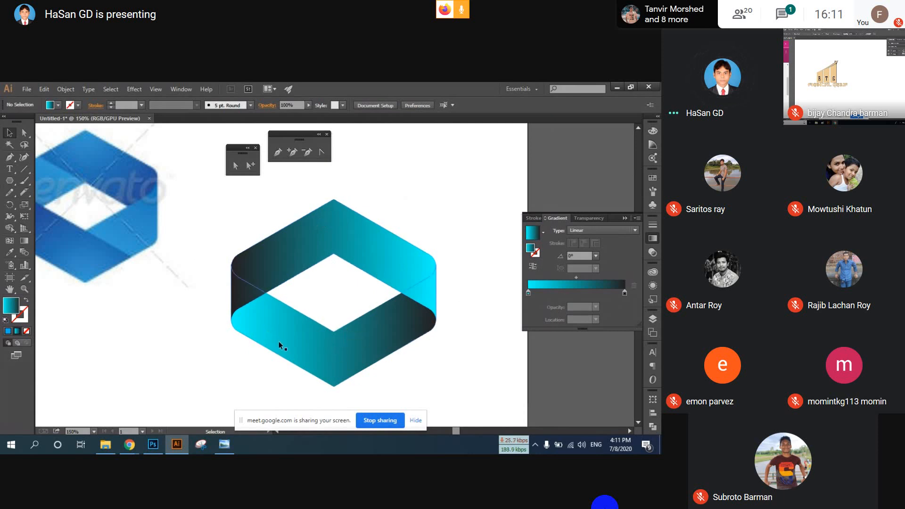
# Draw a straight line extending the lower chevron's inner left edge across its right arm, past the outer edge.
pyautogui.click(24, 172)
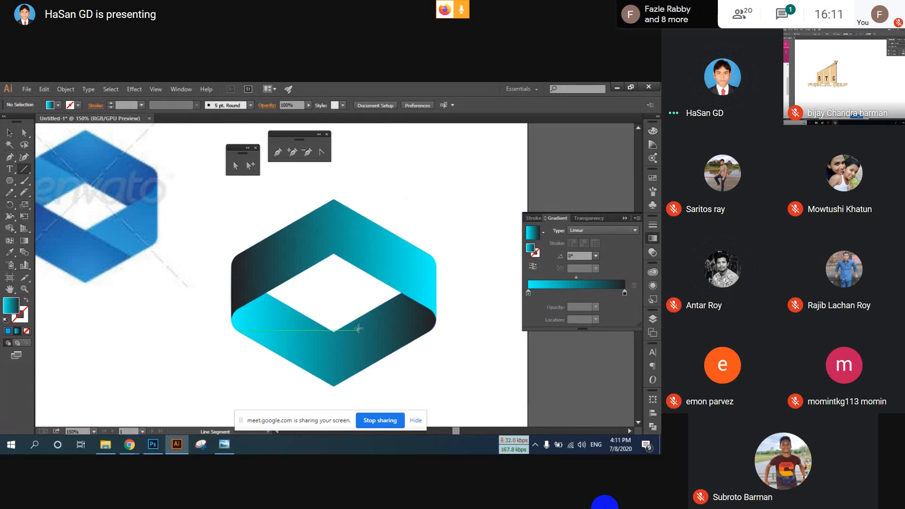
pyautogui.scroll(3, 367, 341)
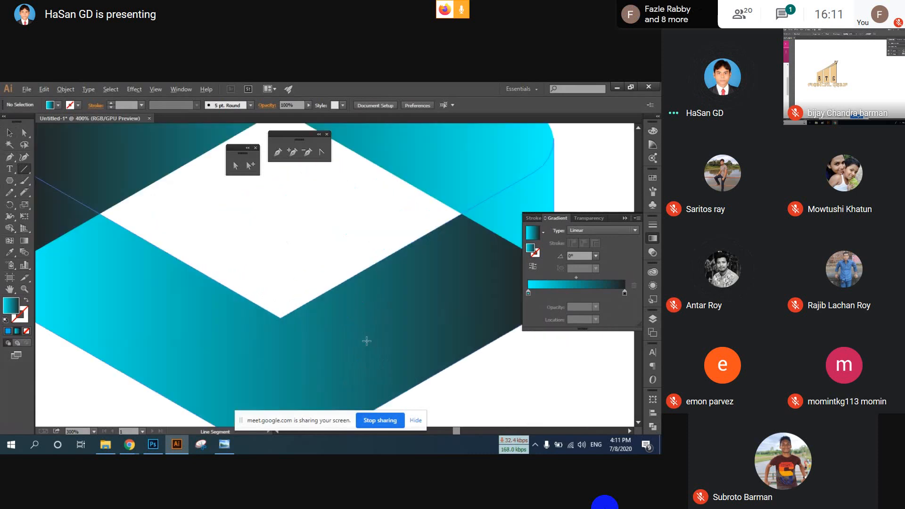
pyautogui.moveTo(335, 344); pyautogui.dragTo(302, 263)
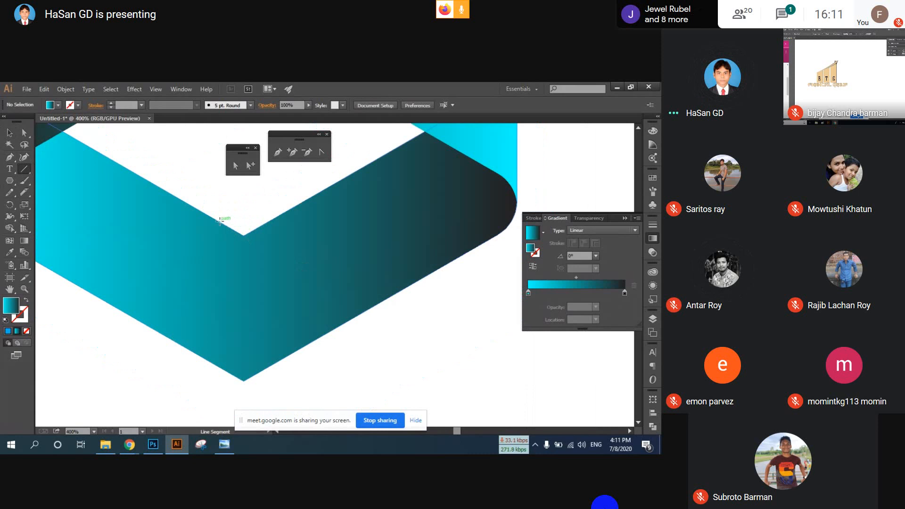
pyautogui.moveTo(222, 224); pyautogui.dragTo(420, 335)
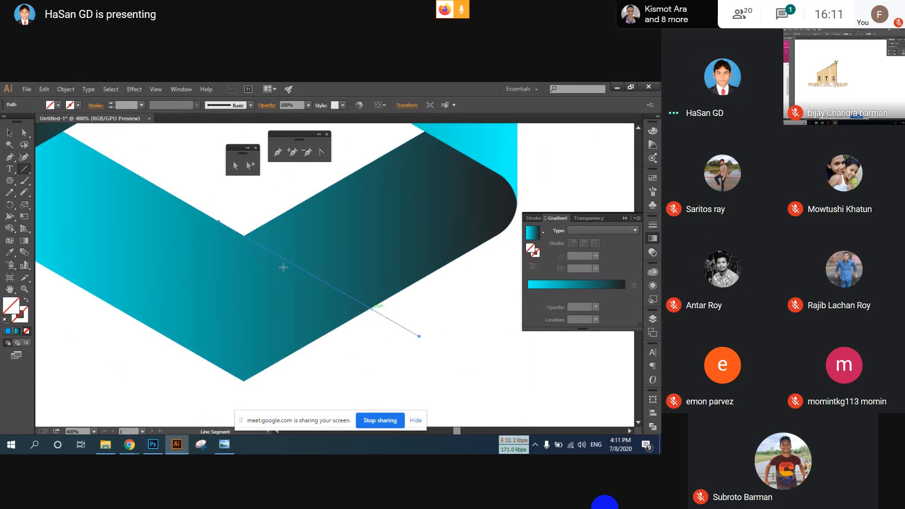
# Select the line together with the lower chevron and split the chevron along it with Pathfinder Divide.
pyautogui.press('v')
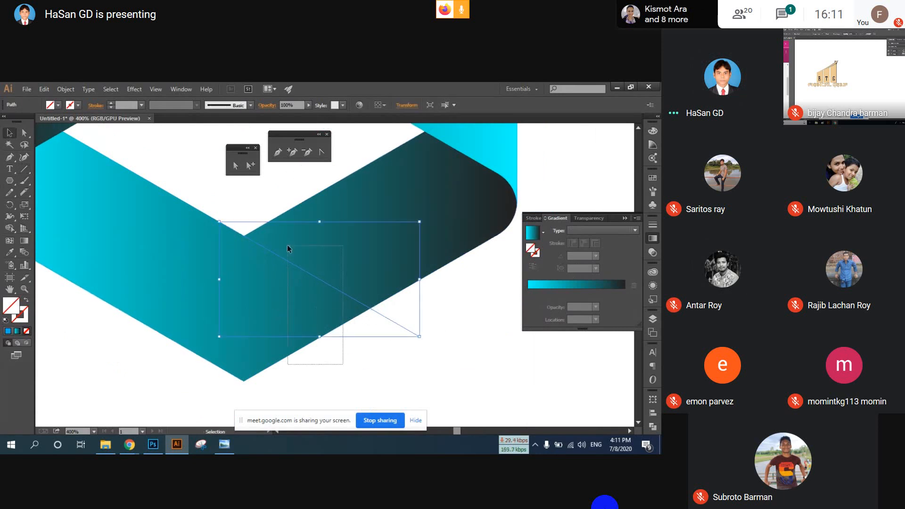
pyautogui.keyDown('shift'); pyautogui.click(287, 248); pyautogui.keyUp('shift')
pyautogui.click(652, 426)
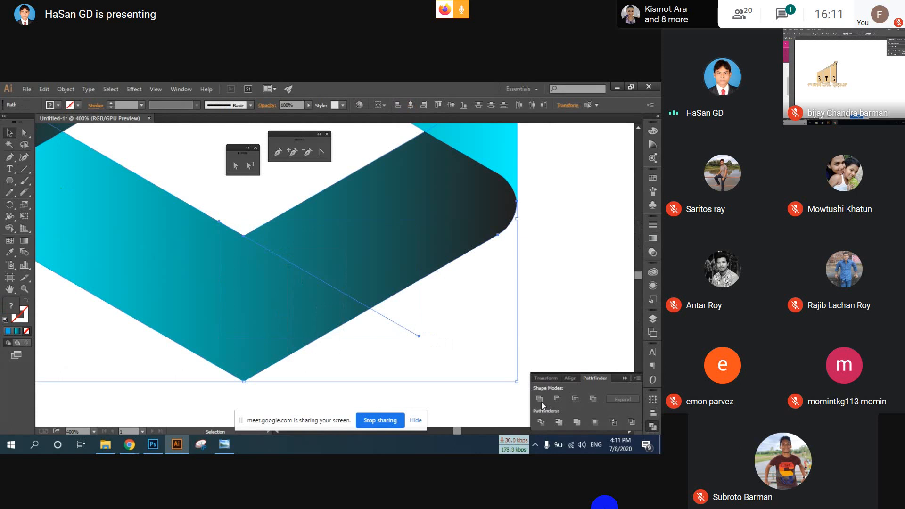
pyautogui.click(541, 422)
# Ungroup the divided lower chevron and select its right-hand piece to check that it separates from the rest.
pyautogui.rightClick(369, 263)
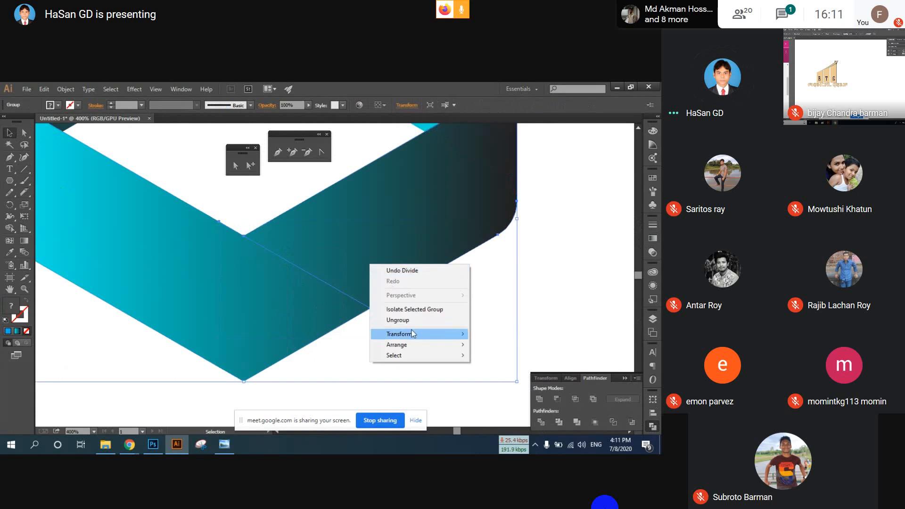
pyautogui.click(417, 321)
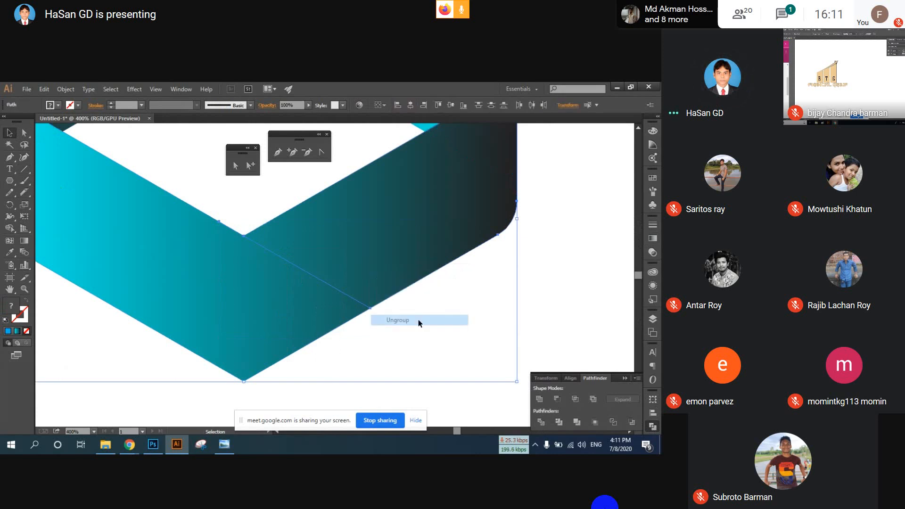
pyautogui.click(558, 270)
pyautogui.click(408, 213)
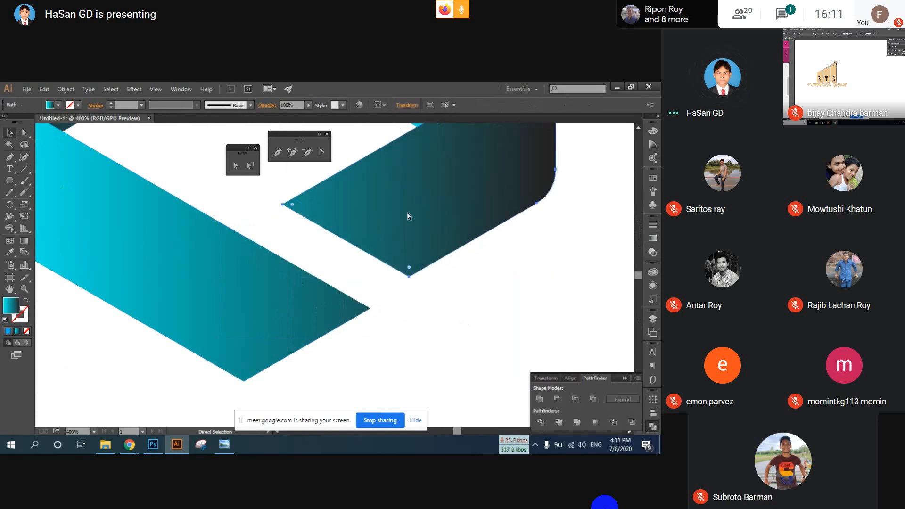
# Delete the upper chevron, leaving only the divided lower one.
pyautogui.scroll(-3, 389, 231)
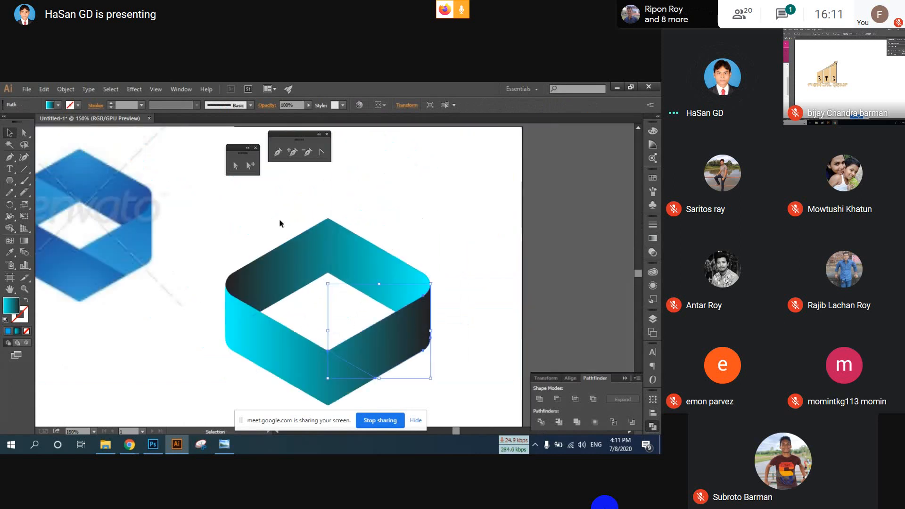
pyautogui.moveTo(262, 186); pyautogui.dragTo(330, 242)
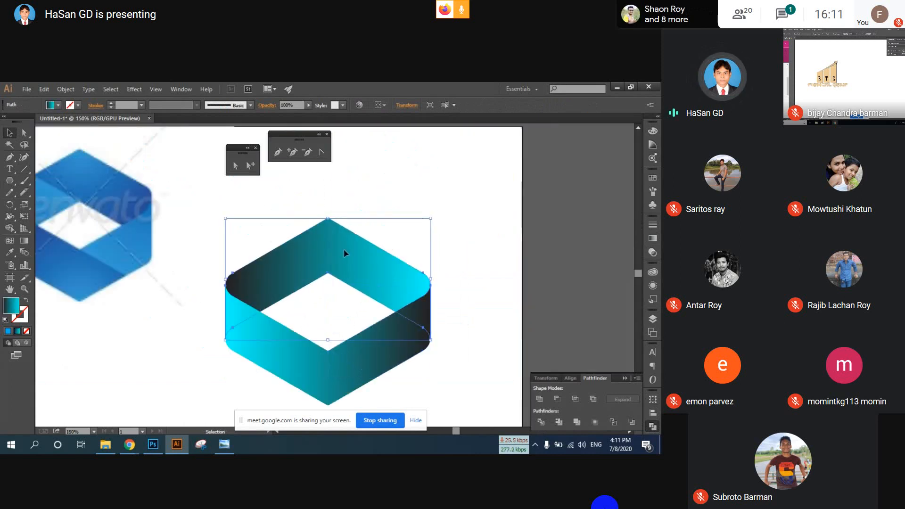
pyautogui.press('Delete')
# Select both pieces of the divided chevron and create a reflected copy of them across the horizontal axis.
pyautogui.moveTo(232, 240); pyautogui.dragTo(410, 358)
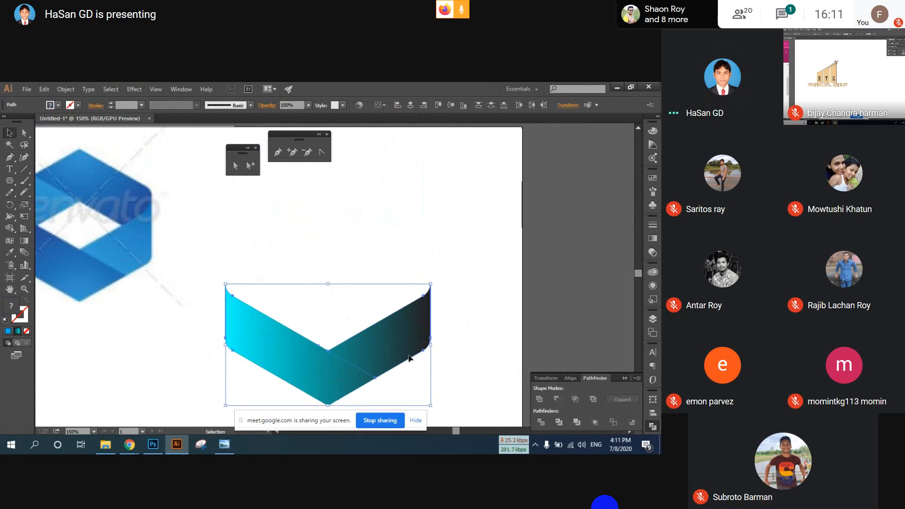
pyautogui.rightClick(400, 336)
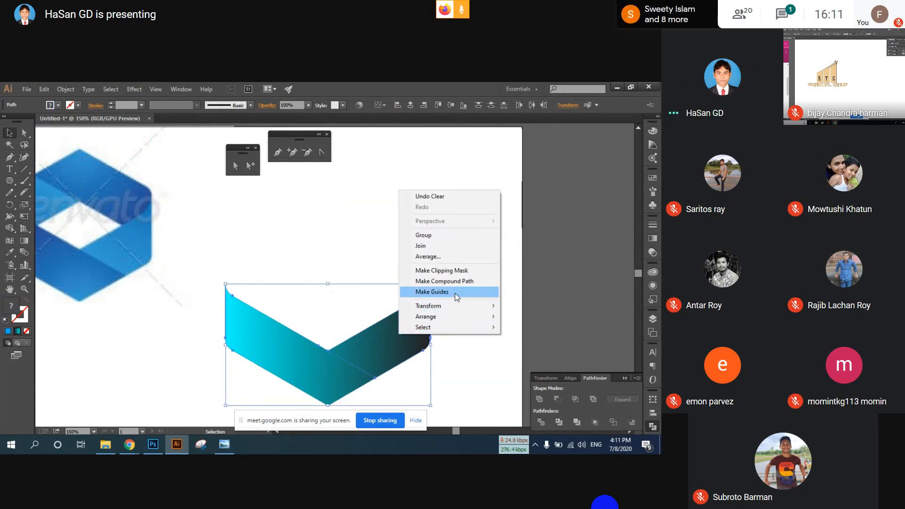
pyautogui.moveTo(454, 306)
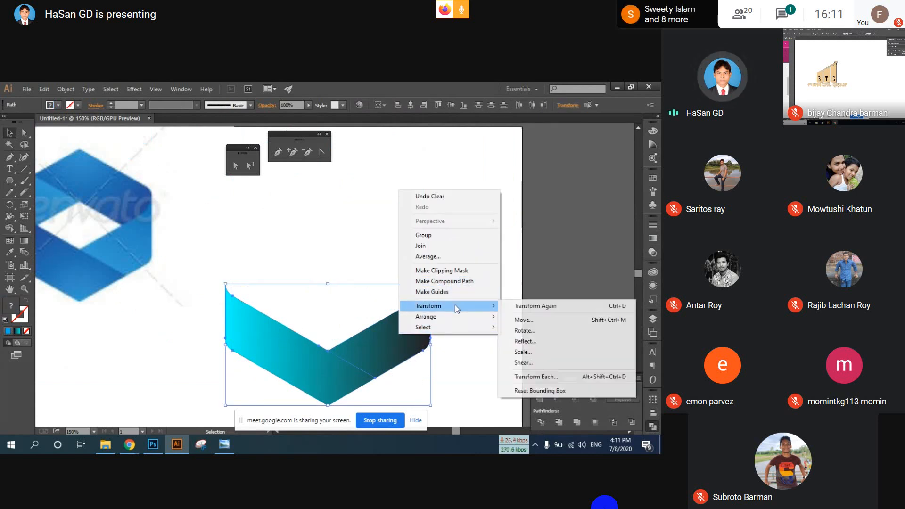
pyautogui.click(539, 342)
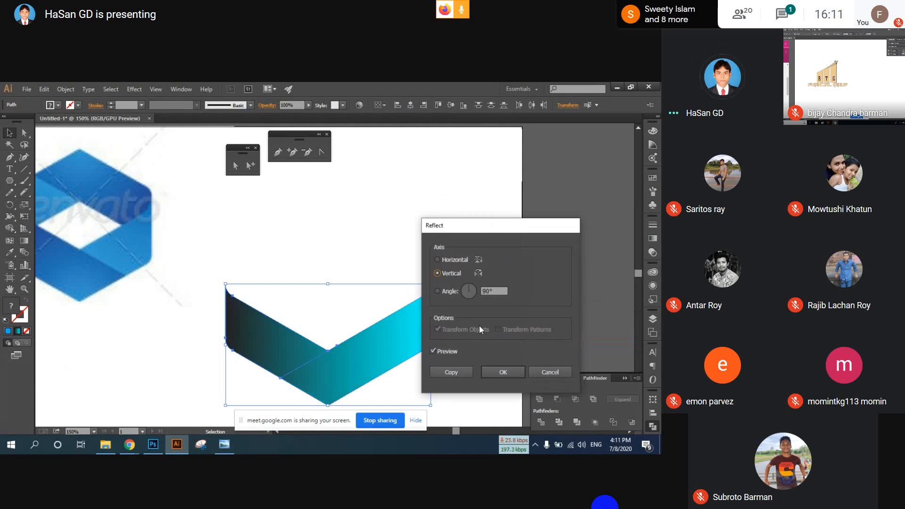
pyautogui.click(440, 262)
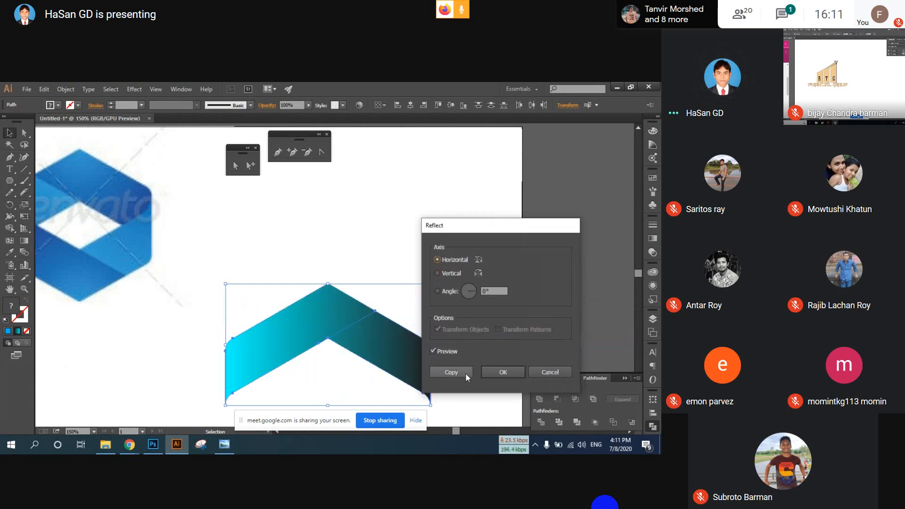
pyautogui.click(451, 372)
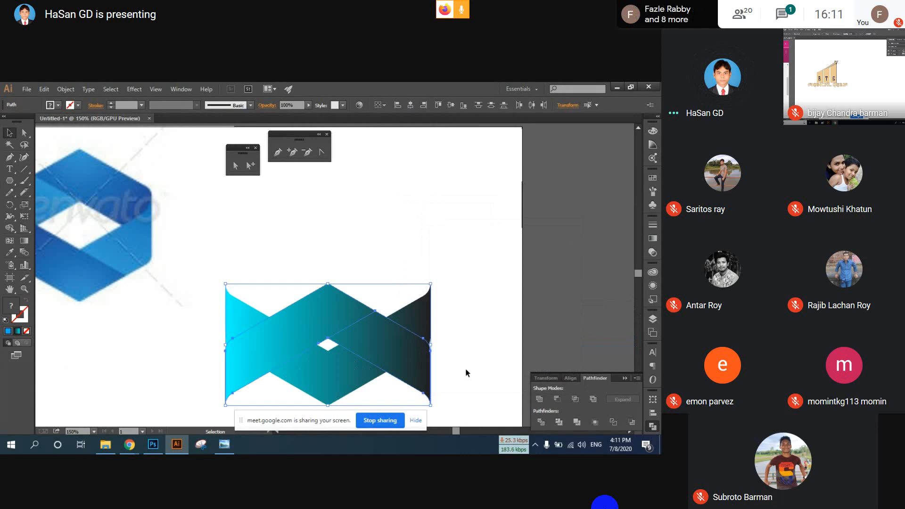
# Nudge the reflected copy straight up until it forms a hexagon ring with the lower chevron around a diamond-shaped opening.
pyautogui.hotkey('shift', 'Up')
pyautogui.hotkey('shift', 'Up')
pyautogui.hotkey('shift', 'Up')
pyautogui.hotkey('shift', 'Up')
pyautogui.hotkey('shift', 'Up')
pyautogui.hotkey('shift', 'Up')
pyautogui.hotkey('shift', 'Up')
pyautogui.hotkey('shift', 'Up')
pyautogui.hotkey('shift', 'Up')
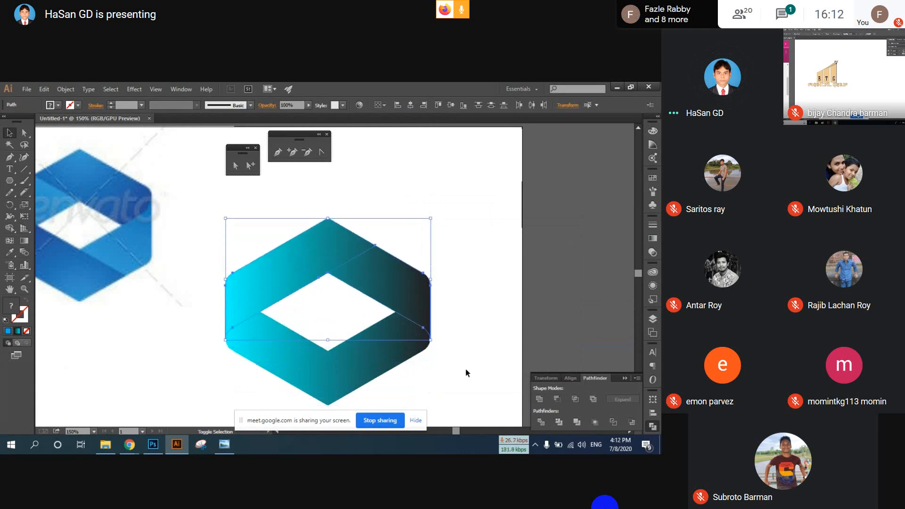
pyautogui.hotkey('shift', 'Up')
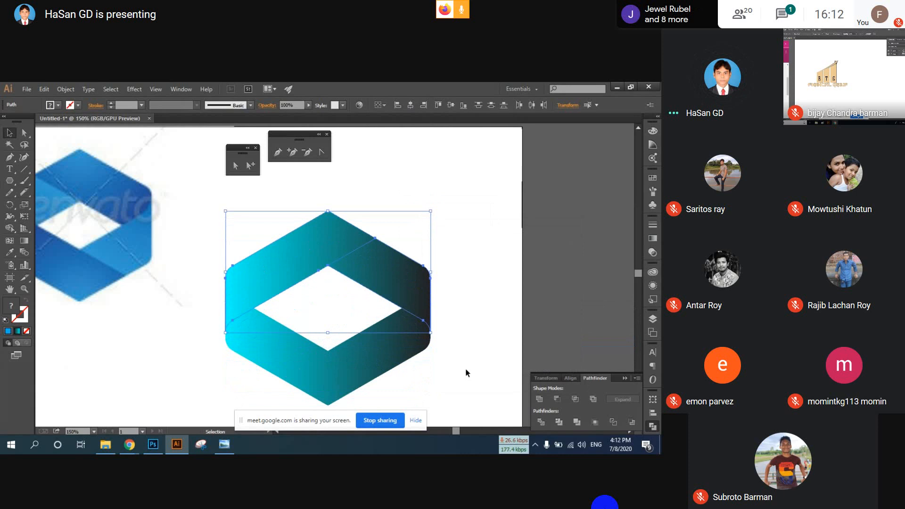
# Reflect the upper chevron pieces across the vertical axis without making a copy, and deselect them.
pyautogui.rightClick(346, 253)
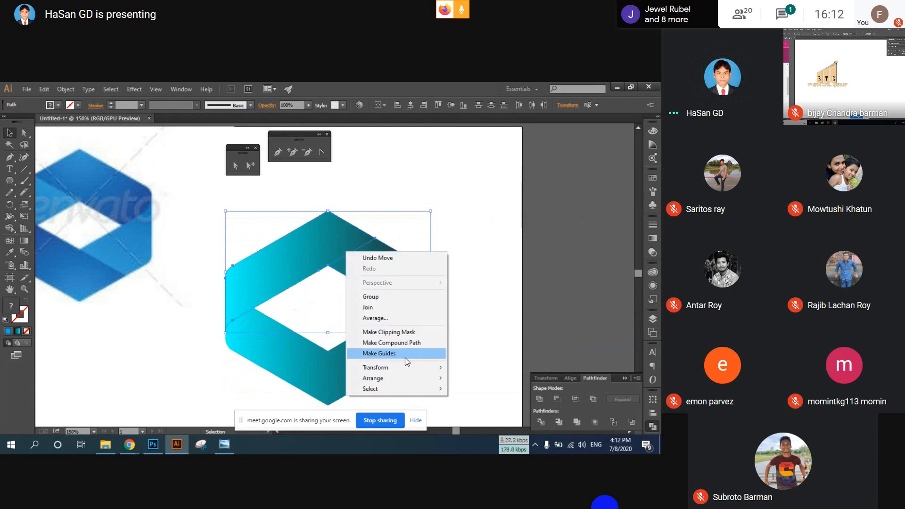
pyautogui.moveTo(407, 370)
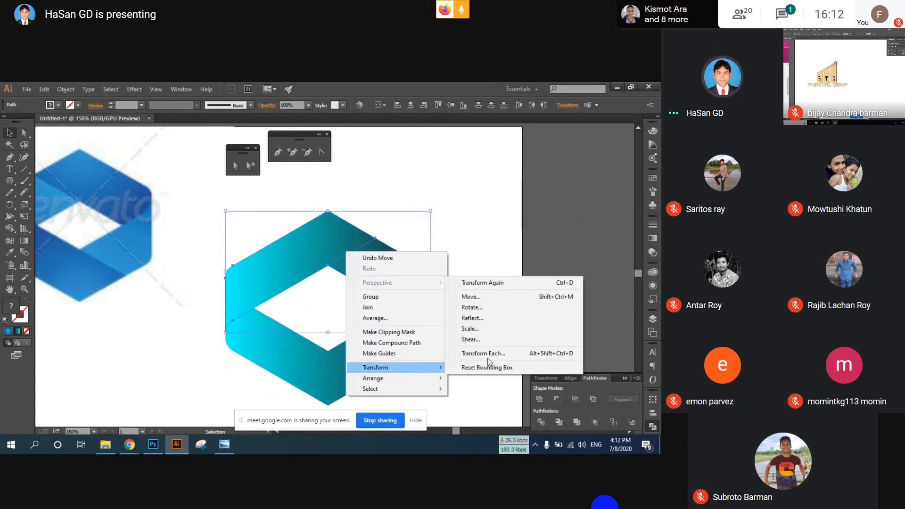
pyautogui.click(488, 316)
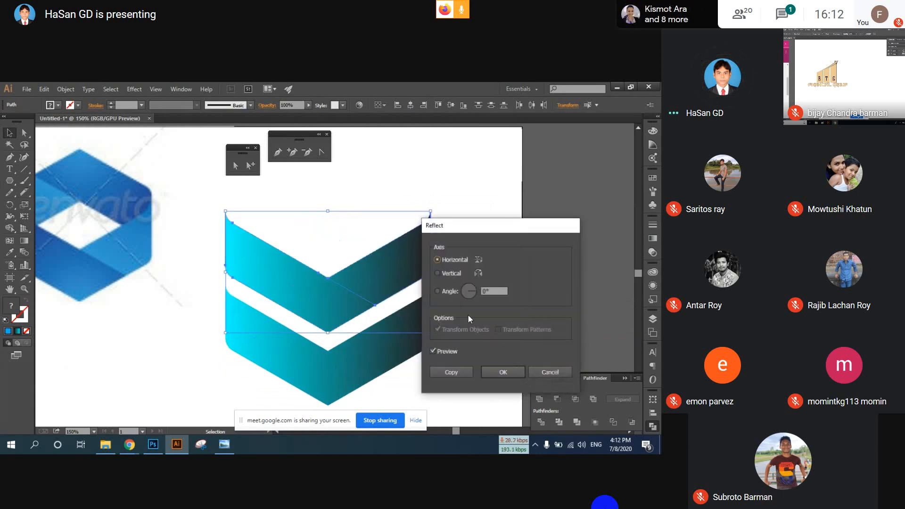
pyautogui.click(448, 274)
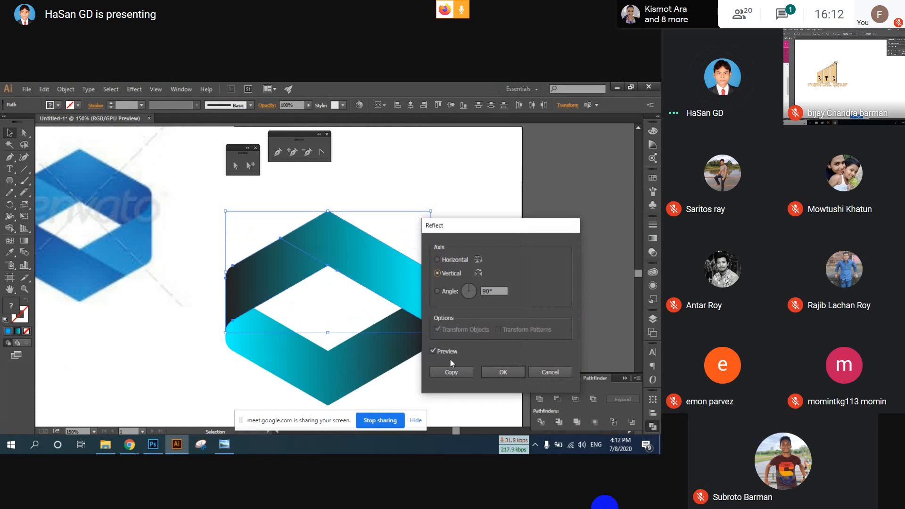
pyautogui.click(503, 371)
pyautogui.click(457, 296)
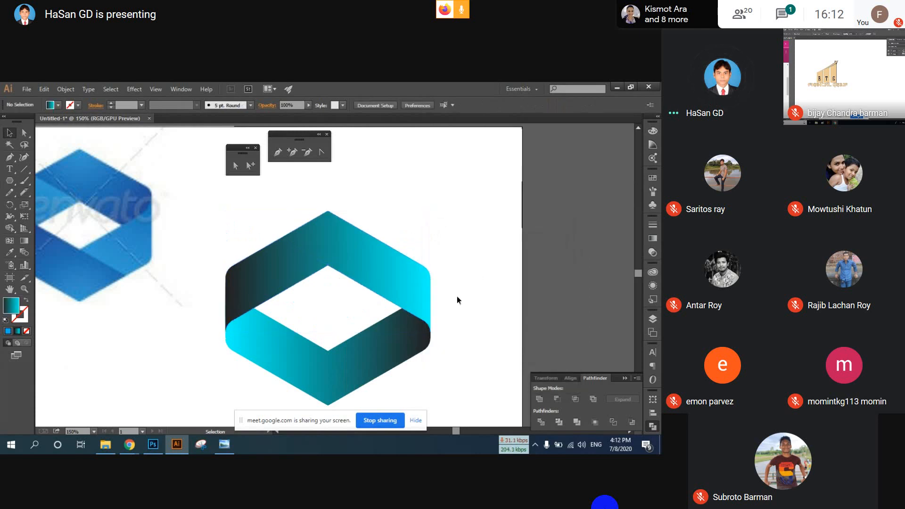
# Select the hexagon's band pieces one after another to examine how they are split and stacked compared with the reference logo.
pyautogui.click(383, 246)
pyautogui.click(507, 274)
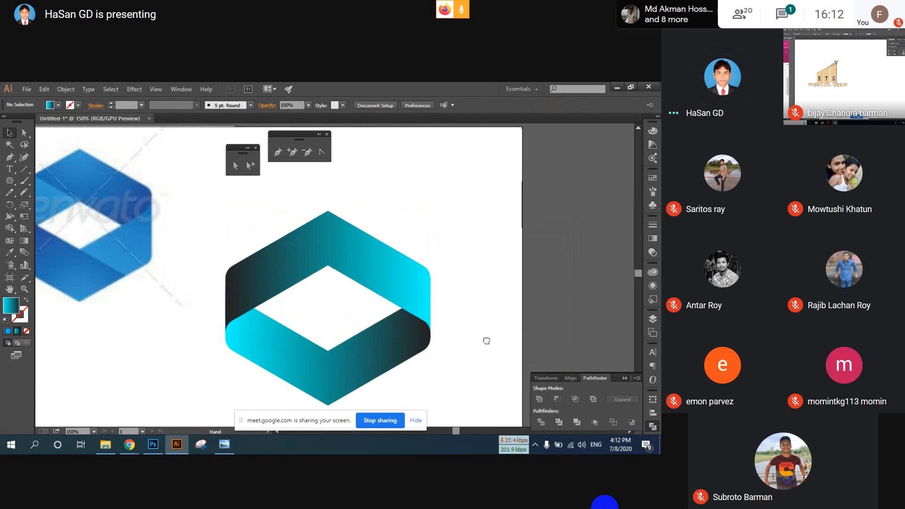
pyautogui.scroll(-2, 484, 342)
pyautogui.click(338, 333)
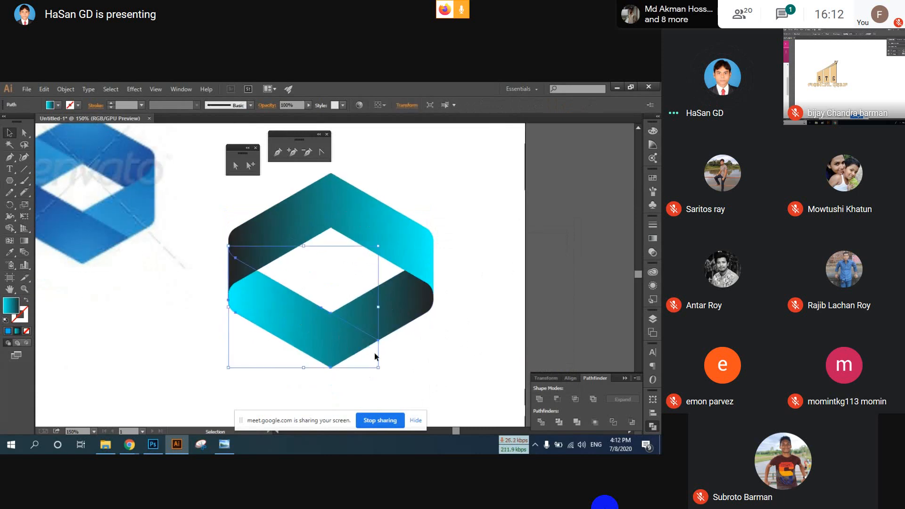
pyautogui.moveTo(327, 323); pyautogui.dragTo(383, 317)
pyautogui.hotkey('ctrl', '[')
pyautogui.click(231, 256)
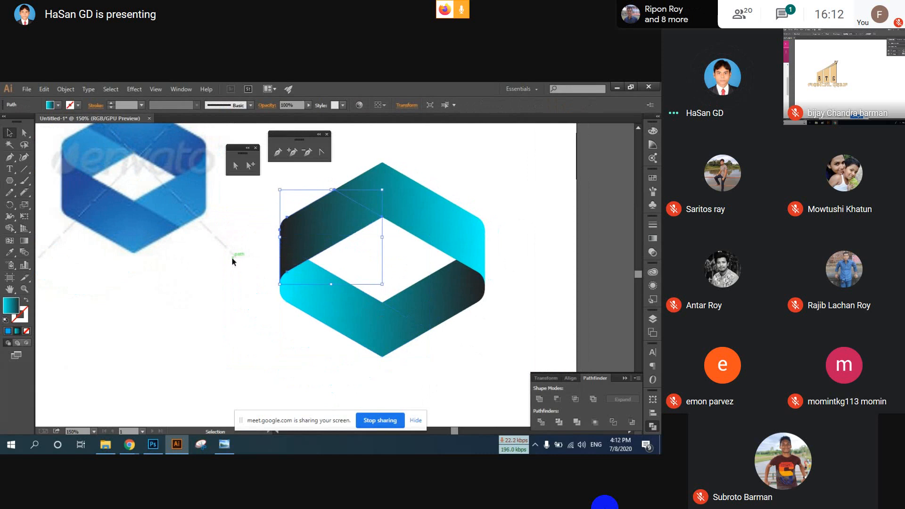
pyautogui.click(304, 236)
pyautogui.hotkey('ctrl', '[')
# Reverse the gradient direction on the lower-left band and on the upper-left band.
pyautogui.click(362, 322)
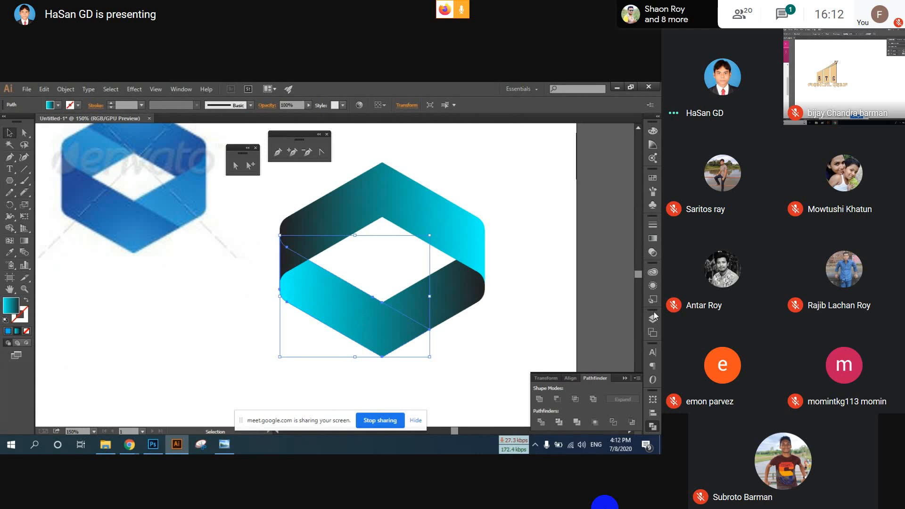
pyautogui.click(653, 238)
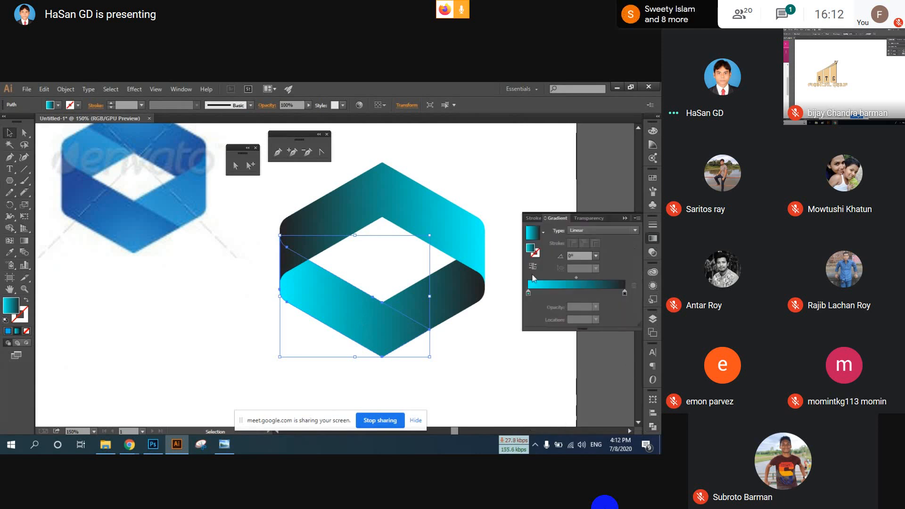
pyautogui.click(533, 267)
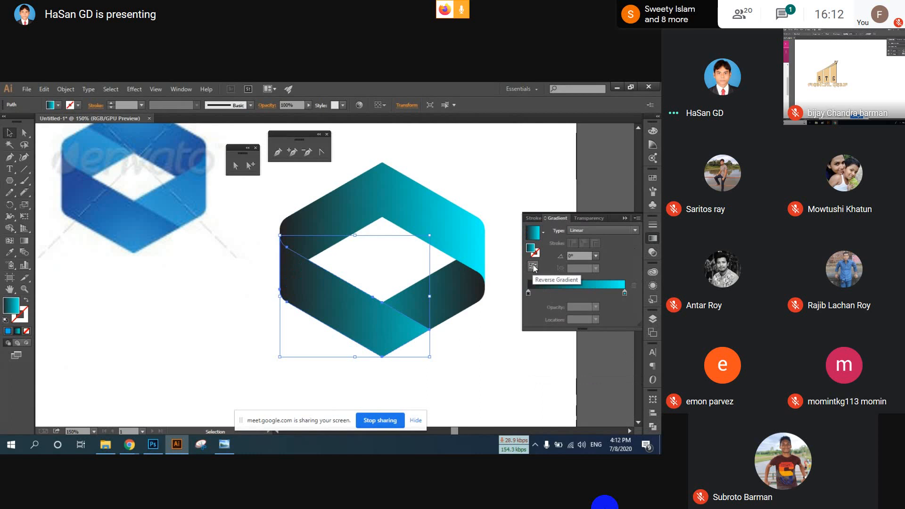
pyautogui.scroll(1, 396, 370)
pyautogui.click(333, 242)
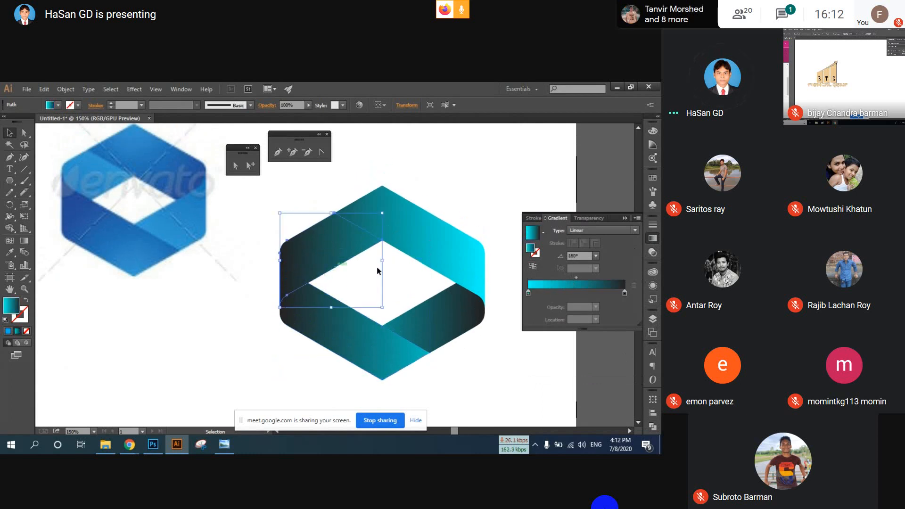
pyautogui.click(533, 267)
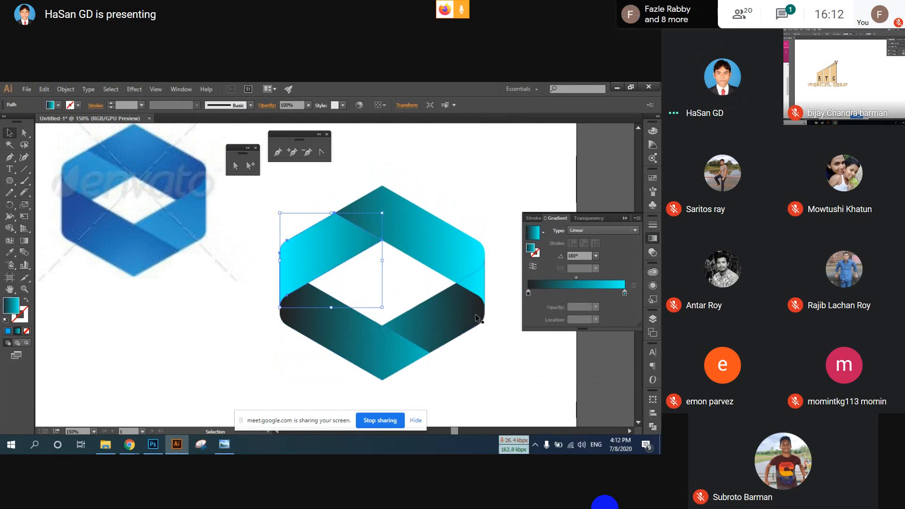
pyautogui.click(485, 354)
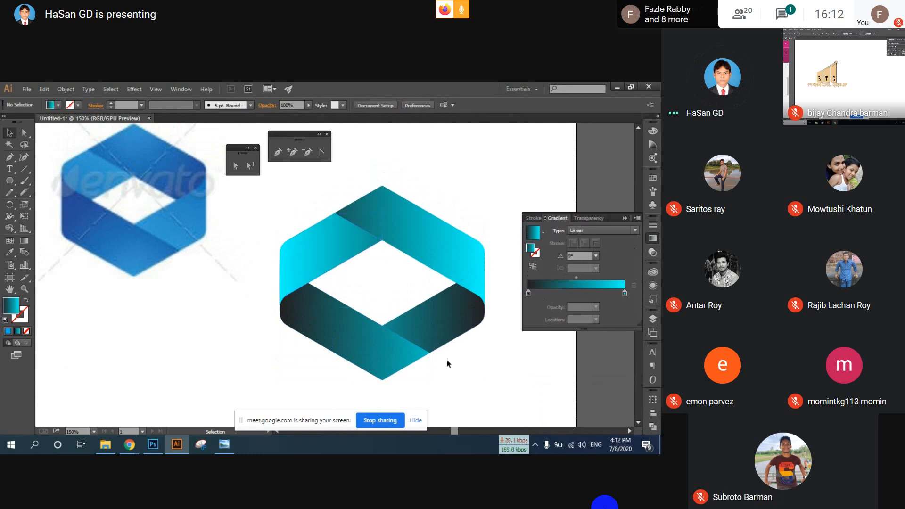
# Realign the upper-right band's gradient along the band's length with the Gradient tool, at an angle of about 150.9°.
pyautogui.click(415, 308)
pyautogui.click(533, 267)
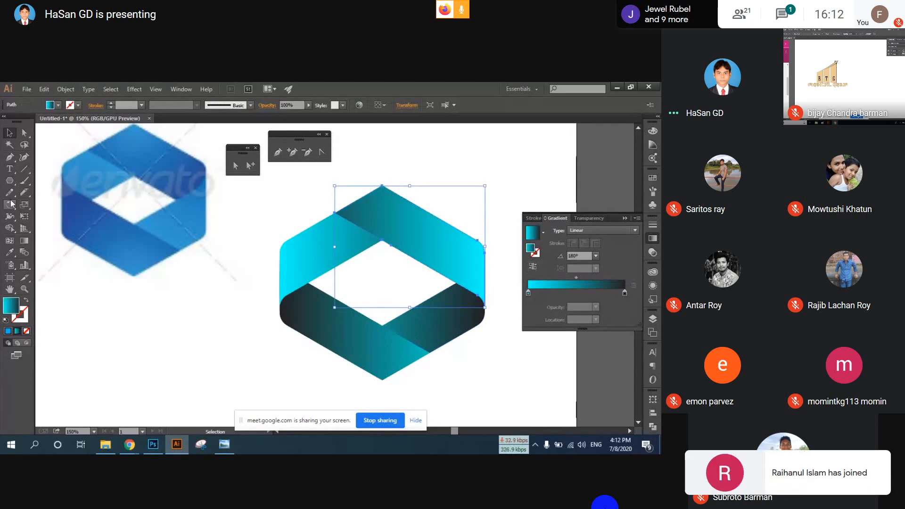
pyautogui.click(25, 240)
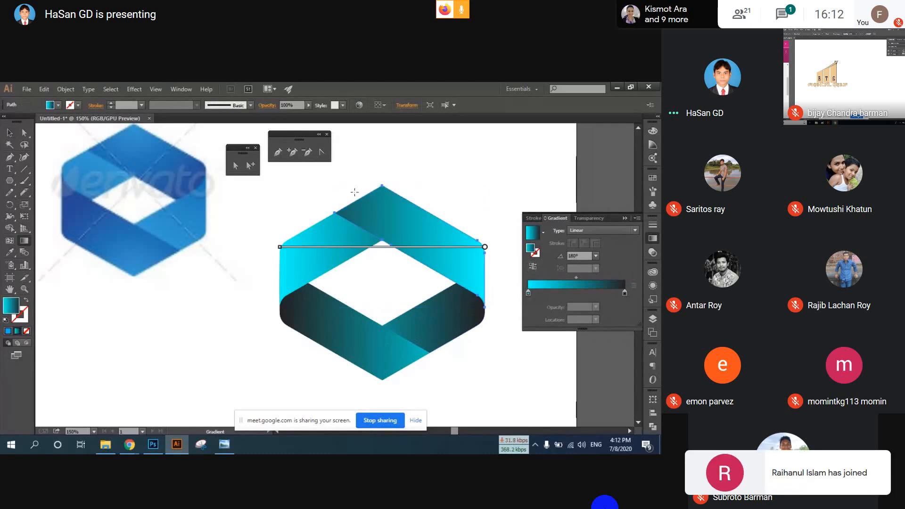
pyautogui.moveTo(361, 200)
pyautogui.mouseDown()
pyautogui.moveTo(403, 217)
pyautogui.moveTo(478, 272)
pyautogui.moveTo(350, 200)
pyautogui.mouseUp()
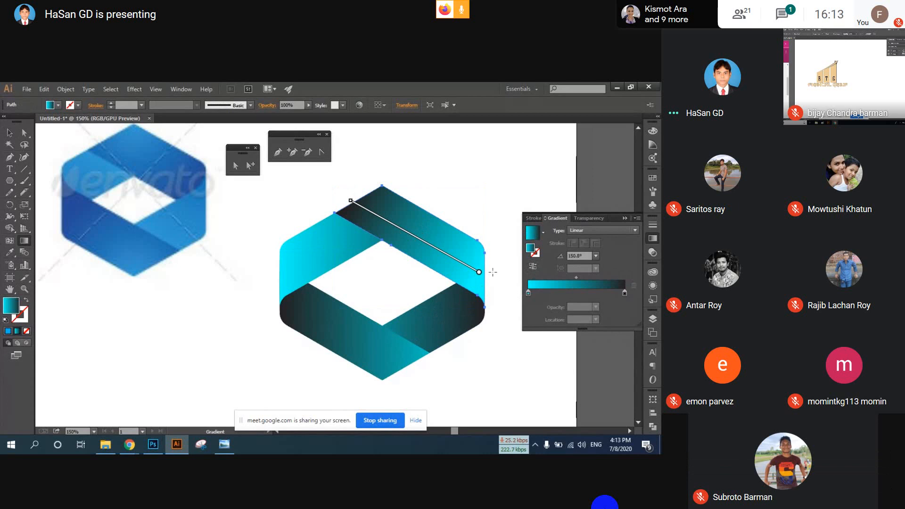
pyautogui.moveTo(351, 200); pyautogui.dragTo(361, 206)
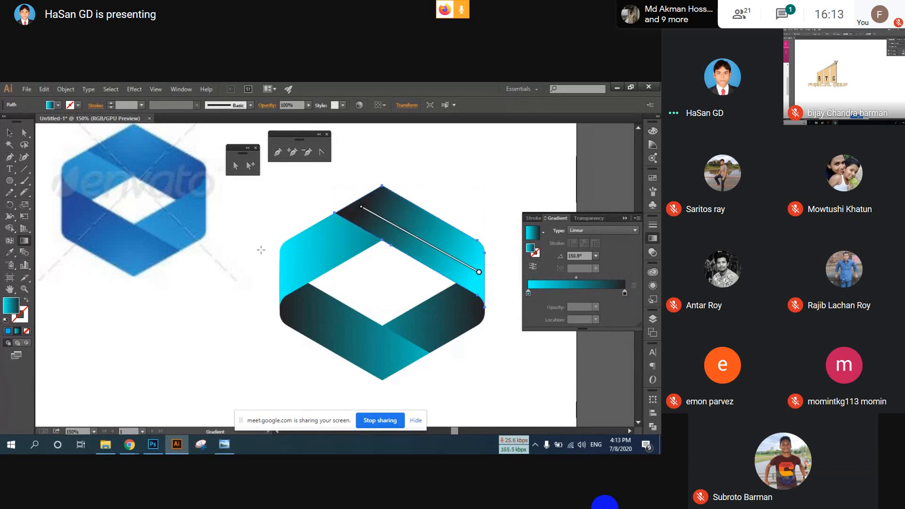
pyautogui.click(9, 133)
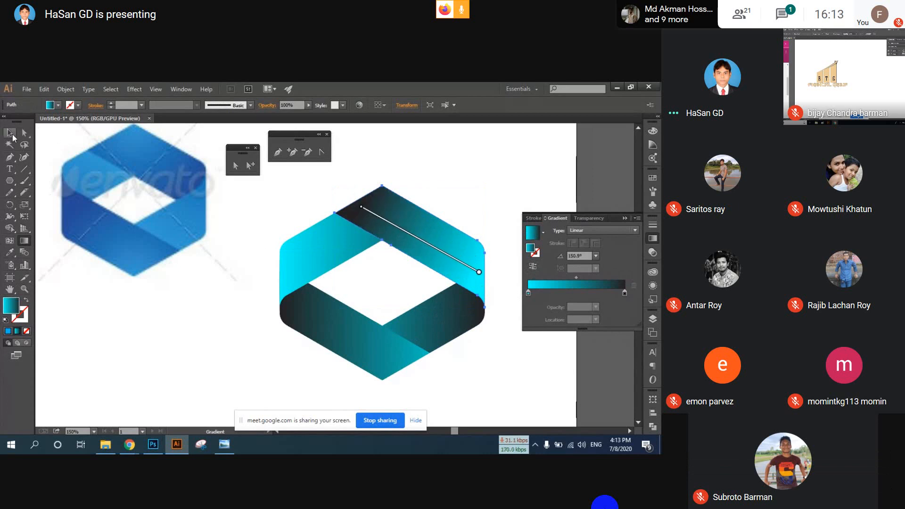
# Try reversing the gradient on the lower-right band, and switch it back.
pyautogui.click(448, 339)
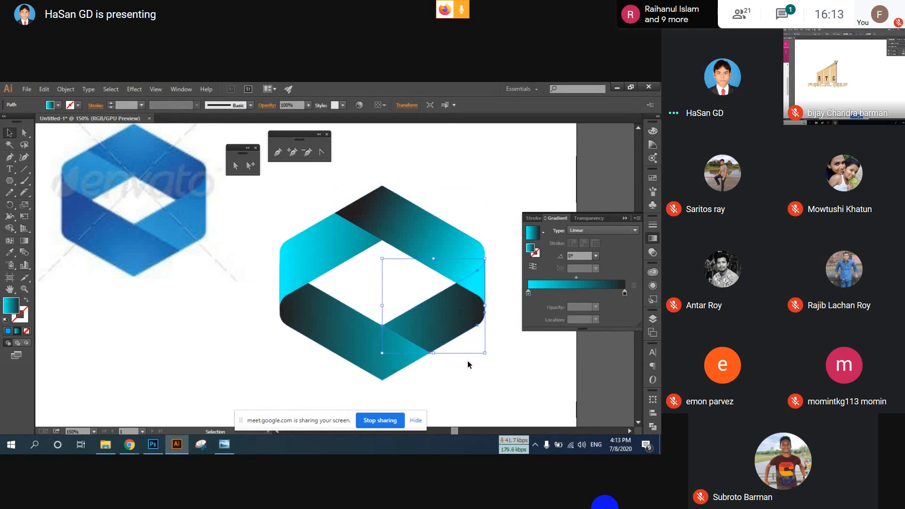
pyautogui.click(533, 267)
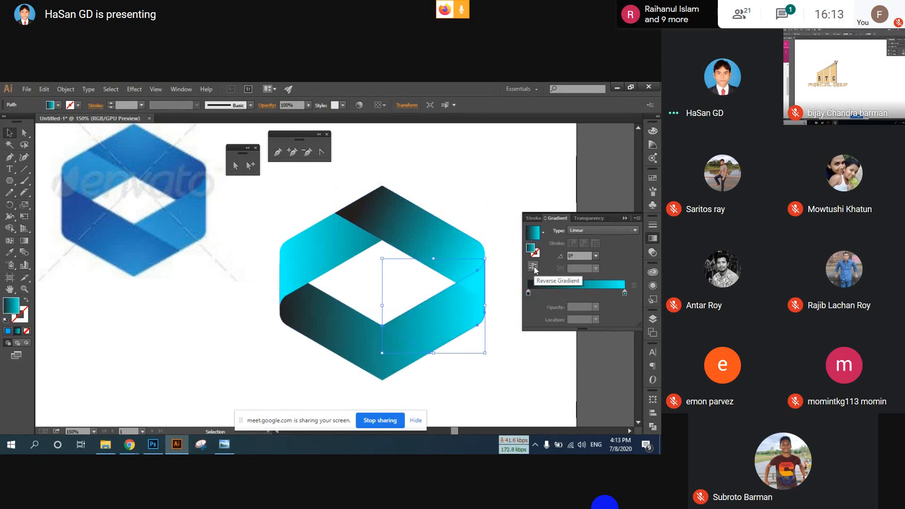
pyautogui.click(534, 266)
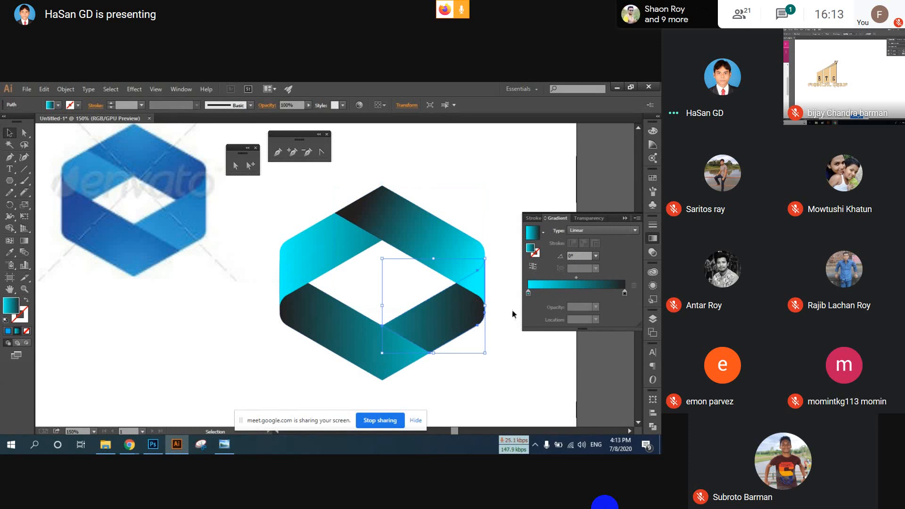
# Realign the lower-right band's gradient along the band's length with the Gradient tool, at an angle of about 37.6°, and deselect the band.
pyautogui.click(27, 242)
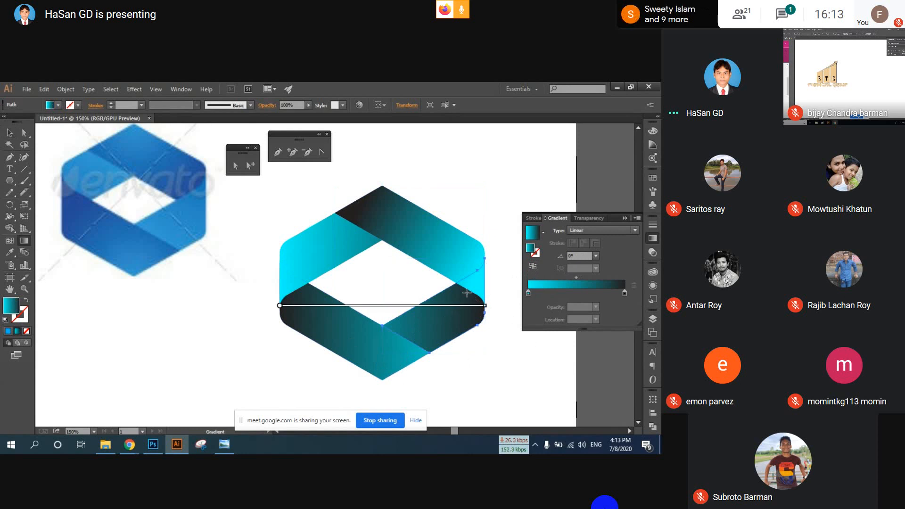
pyautogui.moveTo(469, 298)
pyautogui.mouseDown()
pyautogui.moveTo(390, 338)
pyautogui.moveTo(473, 295)
pyautogui.mouseUp()
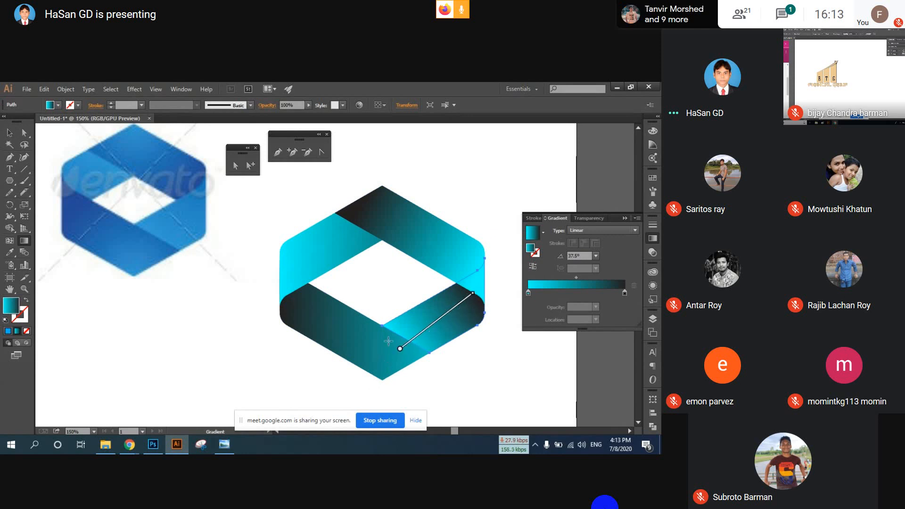
pyautogui.moveTo(399, 335); pyautogui.dragTo(482, 286)
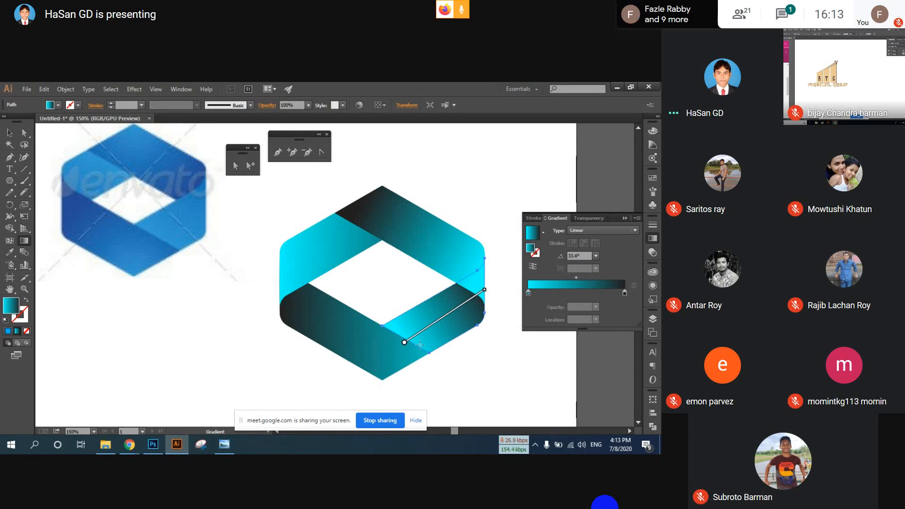
pyautogui.moveTo(420, 345)
pyautogui.mouseDown()
pyautogui.moveTo(516, 282)
pyautogui.moveTo(528, 256)
pyautogui.moveTo(522, 268)
pyautogui.moveTo(515, 259)
pyautogui.mouseUp()
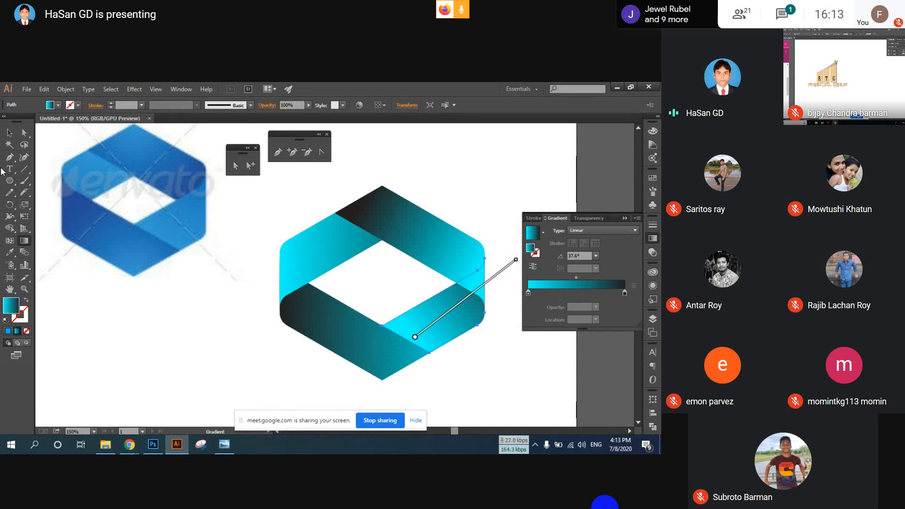
pyautogui.click(10, 133)
pyautogui.click(201, 282)
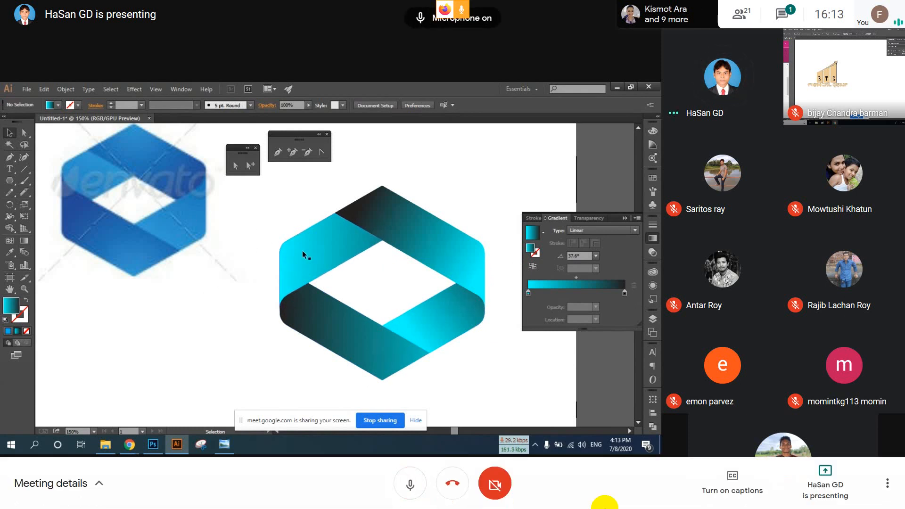
# Rotate the whole redrawn hexagon by 180° and deselect it.
pyautogui.click(302, 252)
pyautogui.click(250, 221)
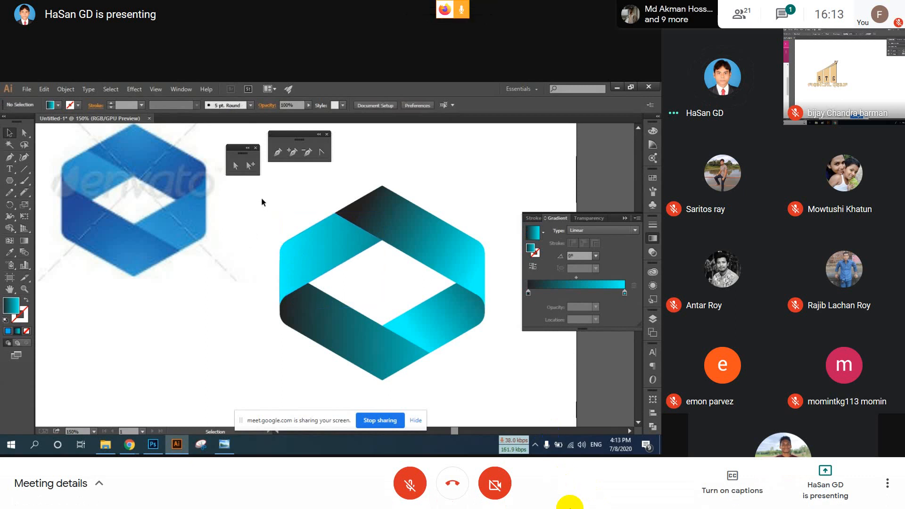
pyautogui.moveTo(270, 203); pyautogui.dragTo(475, 377)
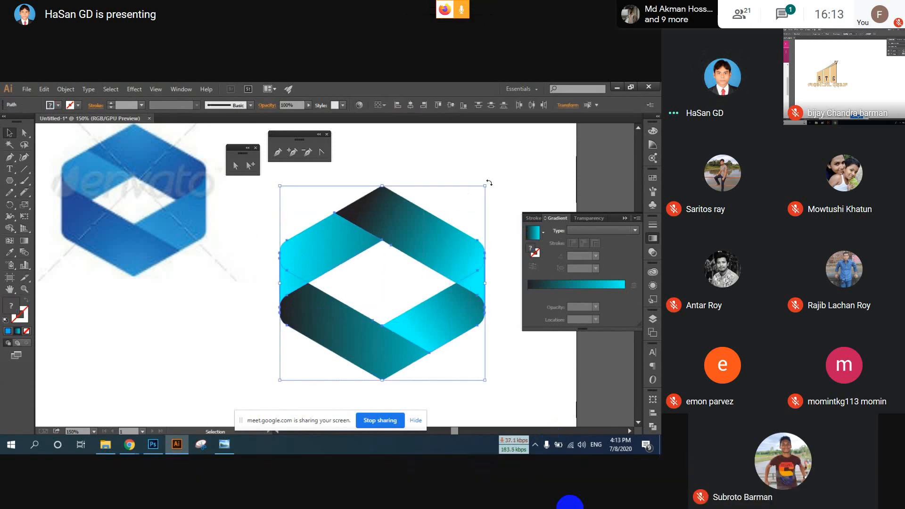
pyautogui.moveTo(489, 182); pyautogui.dragTo(246, 315)
pyautogui.click(248, 307)
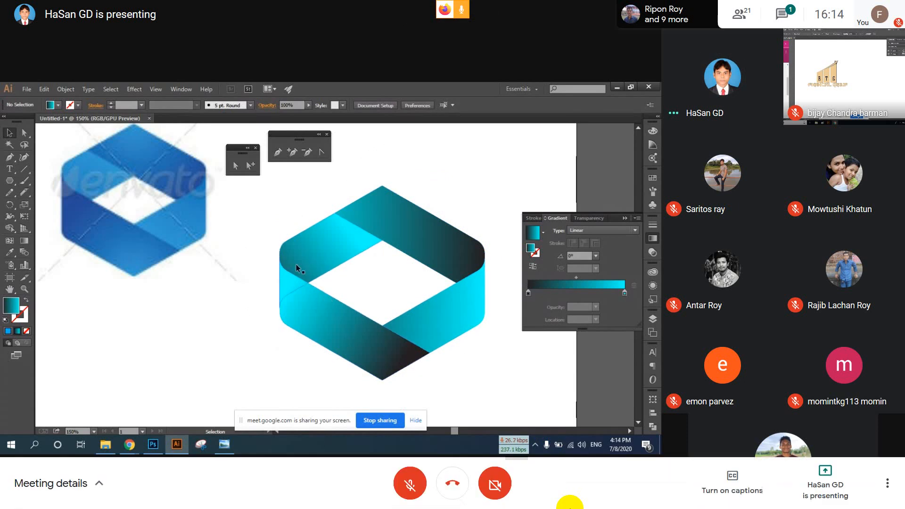
# Unmute the meeting microphone briefly and mute it again.
pyautogui.hotkey('ctrl', 'd')
pyautogui.hotkey('ctrl', 'd')
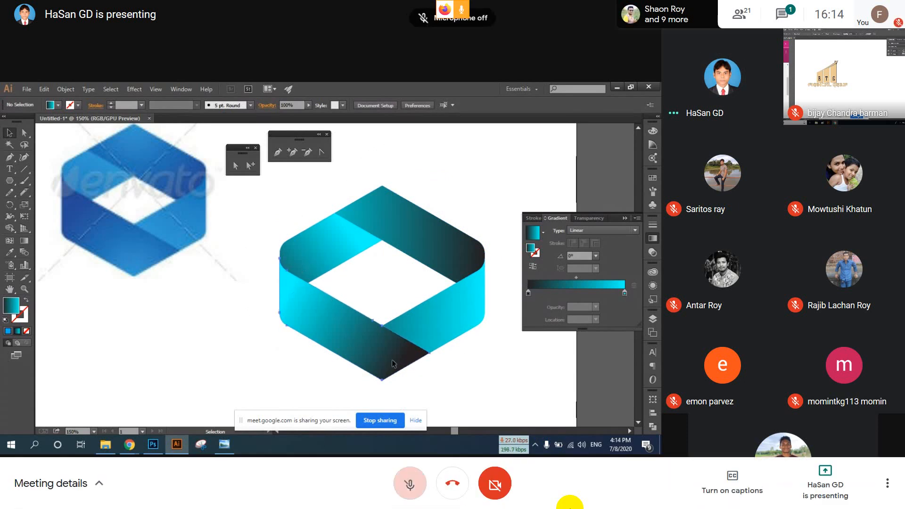
# Recolour the lower-left band's gradient with the Eyedropper, sampling medium blue for the end stop and dark blue for the start stop from the reference logo.
pyautogui.click(383, 361)
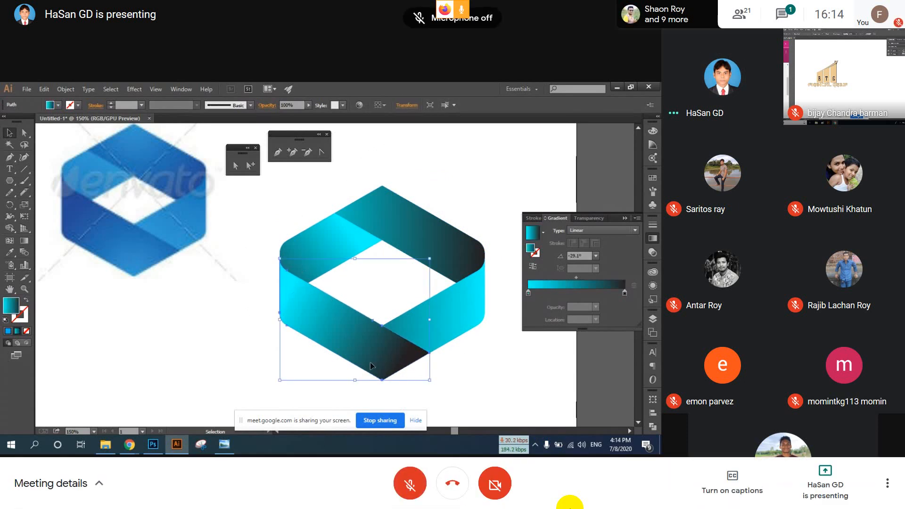
pyautogui.click(625, 294)
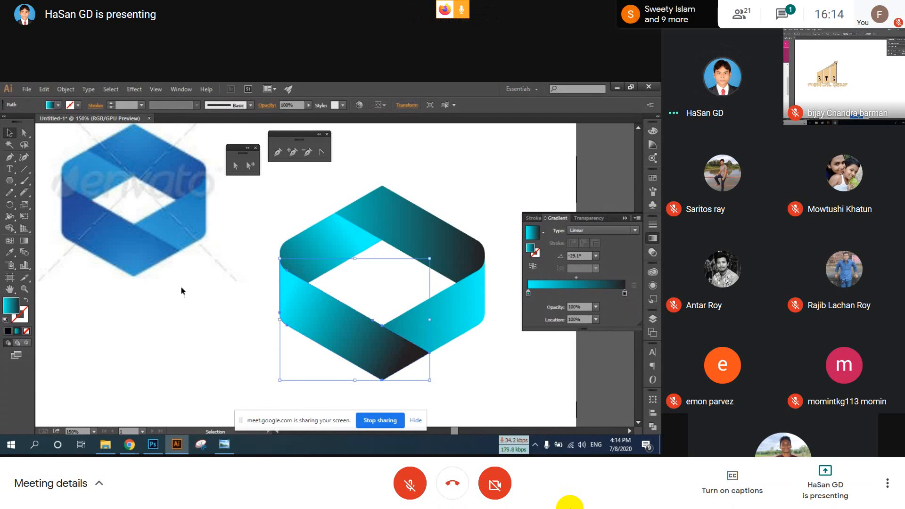
pyautogui.click(8, 253)
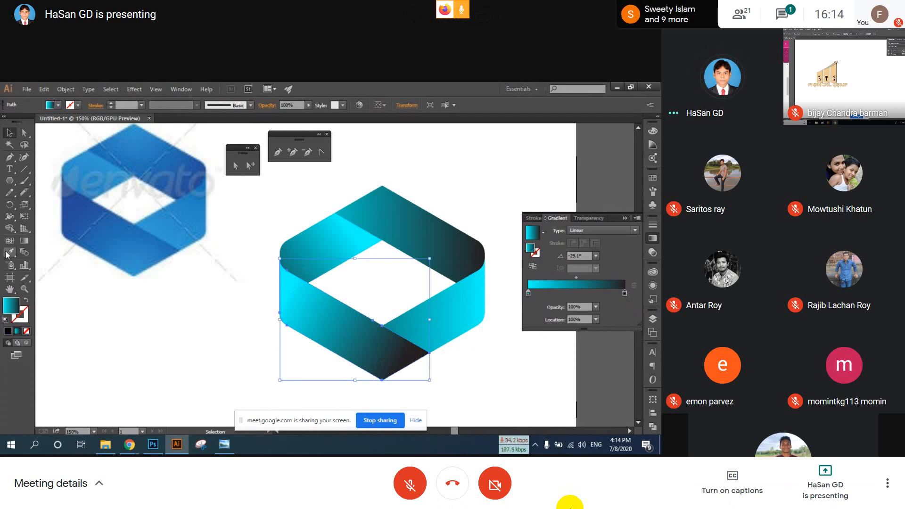
pyautogui.click(148, 262)
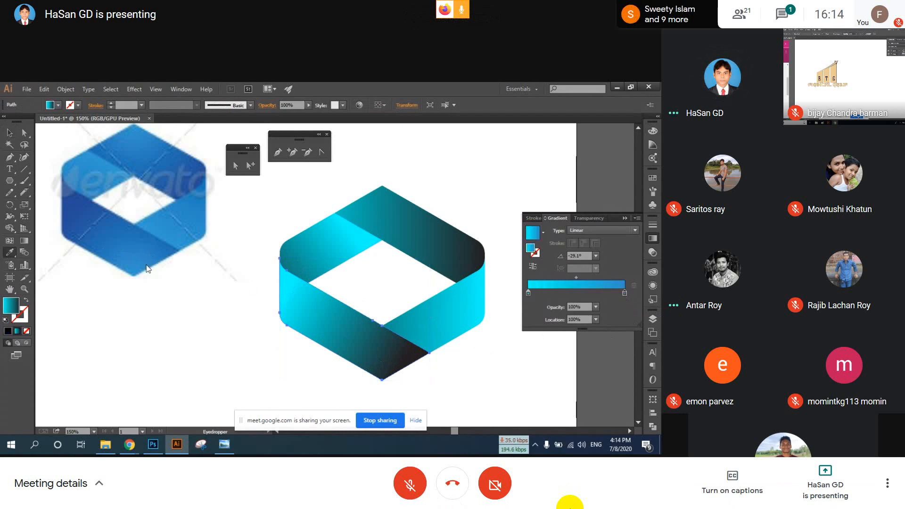
pyautogui.click(528, 293)
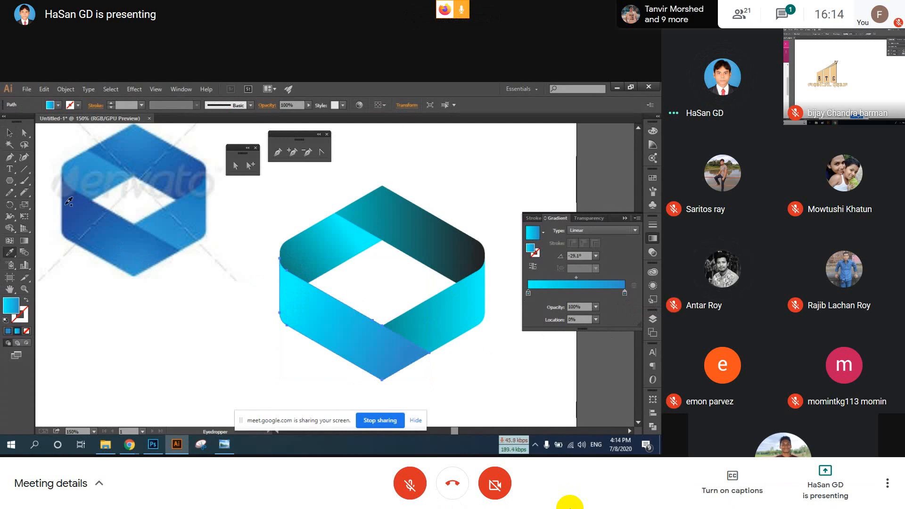
pyautogui.click(71, 202)
pyautogui.click(9, 133)
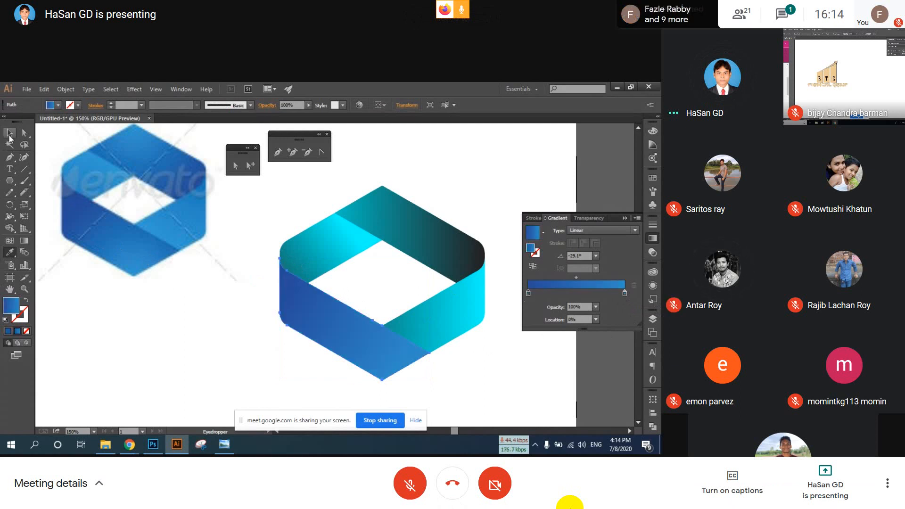
# Recolour the dark end stop of the upper-left band's gradient with light blue sampled from the matching band of the reference logo.
pyautogui.click(309, 259)
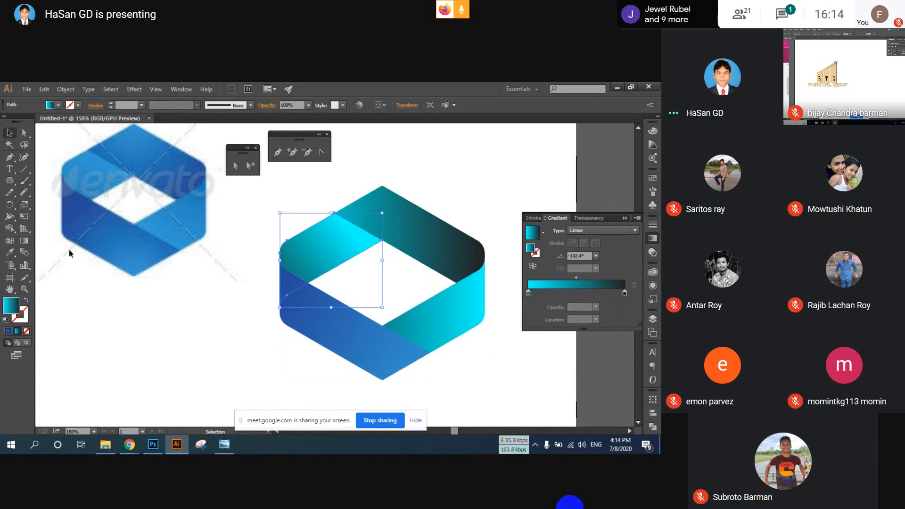
pyautogui.click(625, 293)
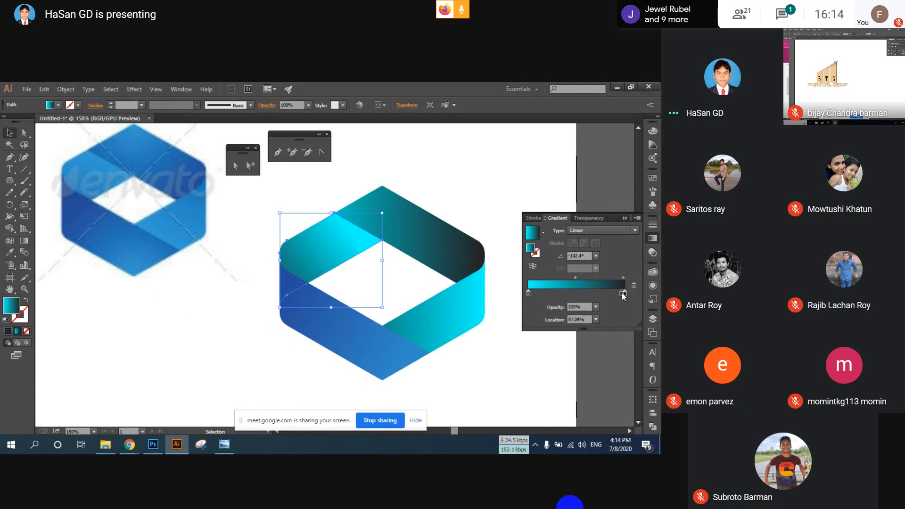
pyautogui.click(10, 252)
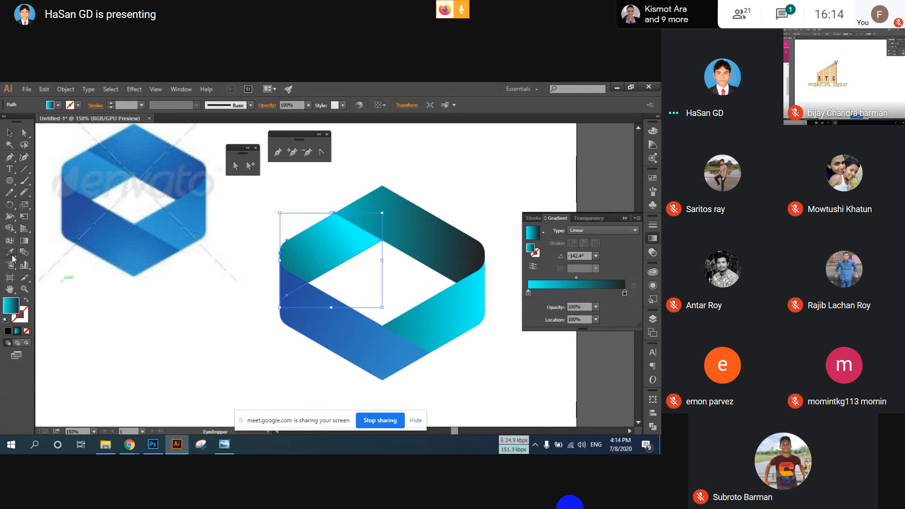
pyautogui.click(78, 172)
# Turn the meeting microphone on for a comment and off again.
pyautogui.hotkey('ctrl', 'd')
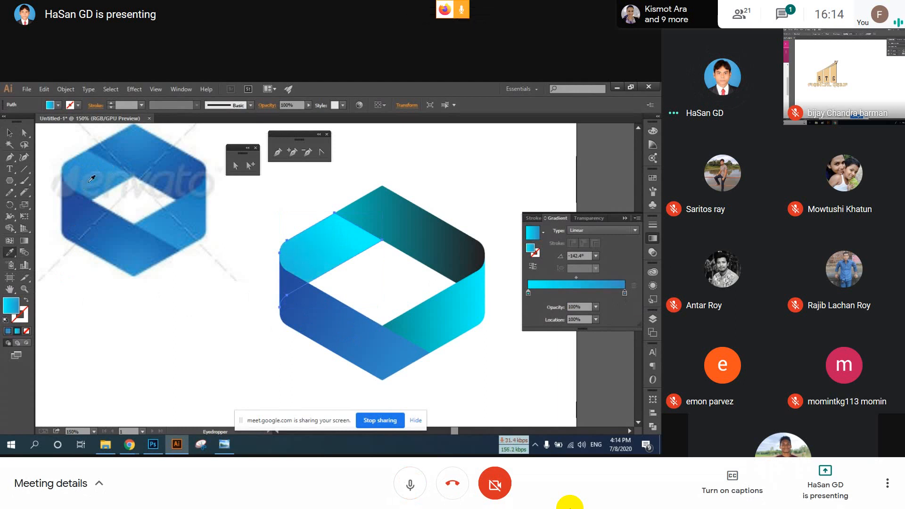
pyautogui.hotkey('ctrl', 'd')
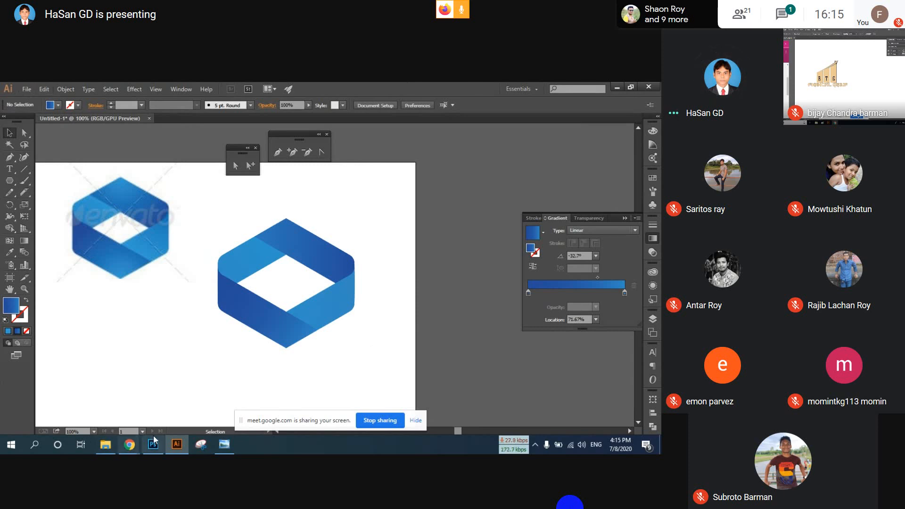
# Switch to File Explorer, open 01_preview1 from the 8.7.2020 folder, browse the logo previews and examine the Connection logo in preview F.
pyautogui.click(98, 452)
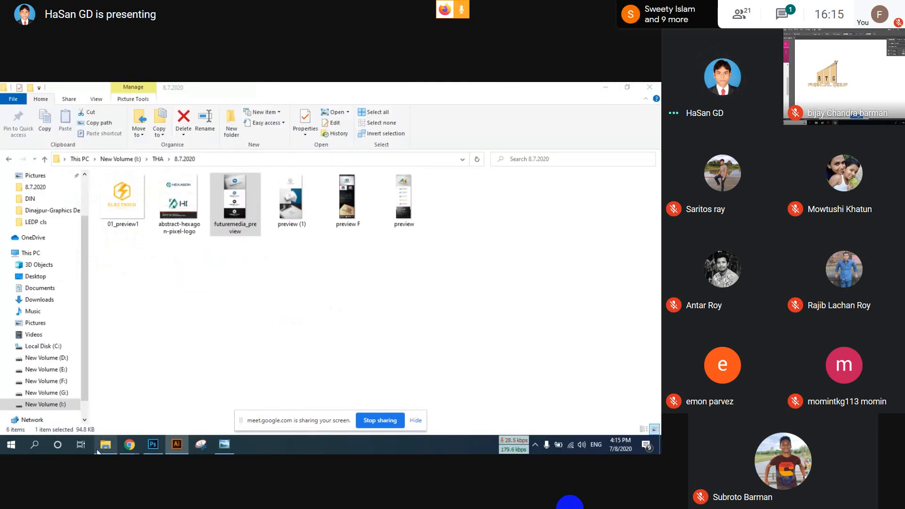
pyautogui.click(410, 250)
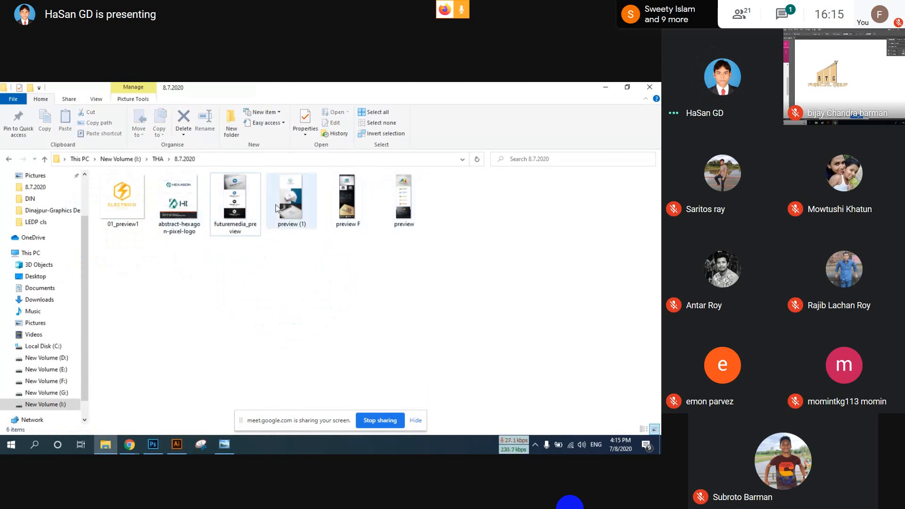
pyautogui.doubleClick(132, 213)
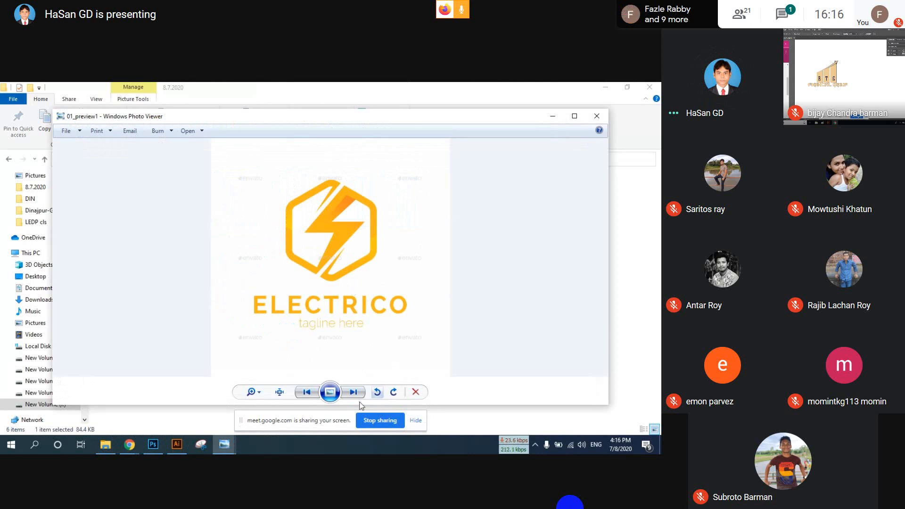
pyautogui.click(353, 393)
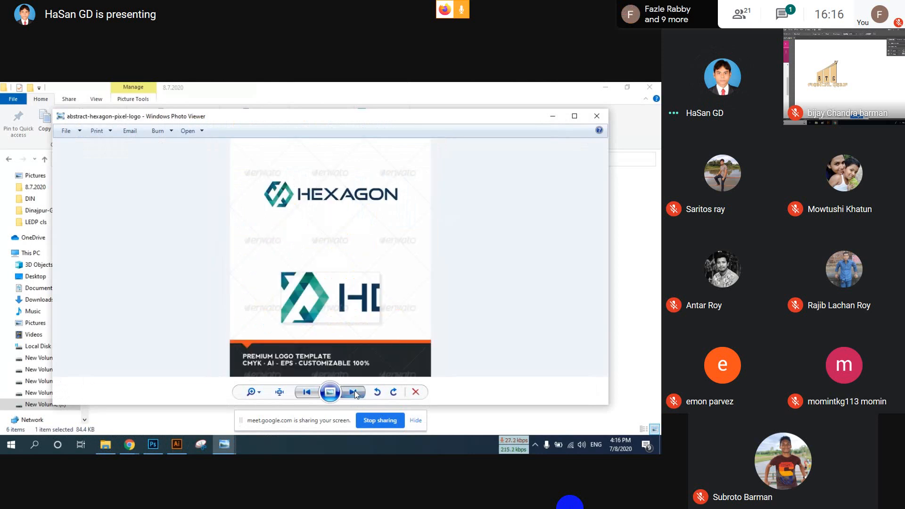
pyautogui.click(354, 393)
pyautogui.click(355, 392)
pyautogui.click(354, 393)
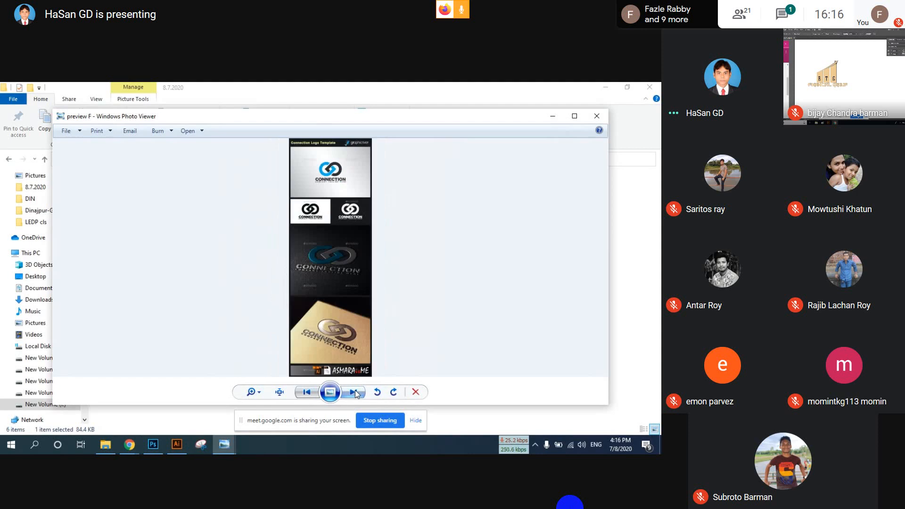
pyautogui.scroll(5, 325, 176)
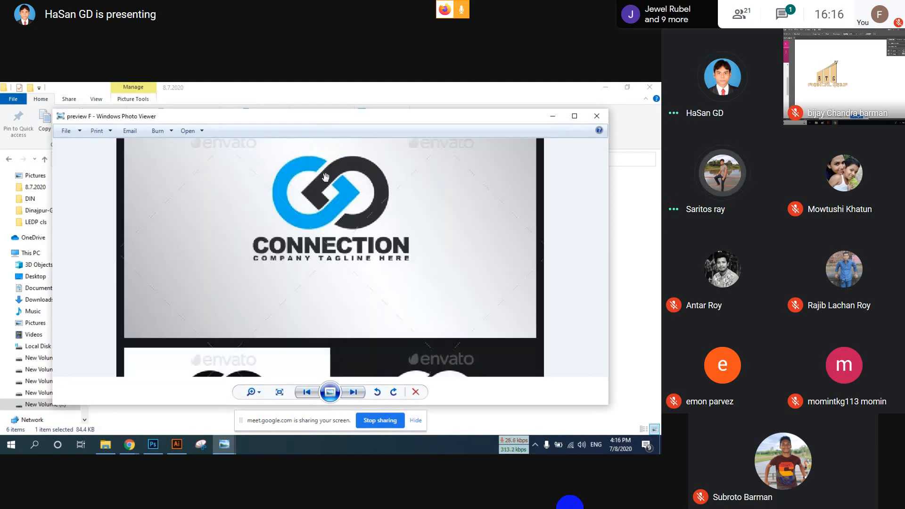
pyautogui.scroll(-5, 325, 176)
# Bring up the preview (1) image and examine its dotted Technology logo at high magnification.
pyautogui.press('Right')
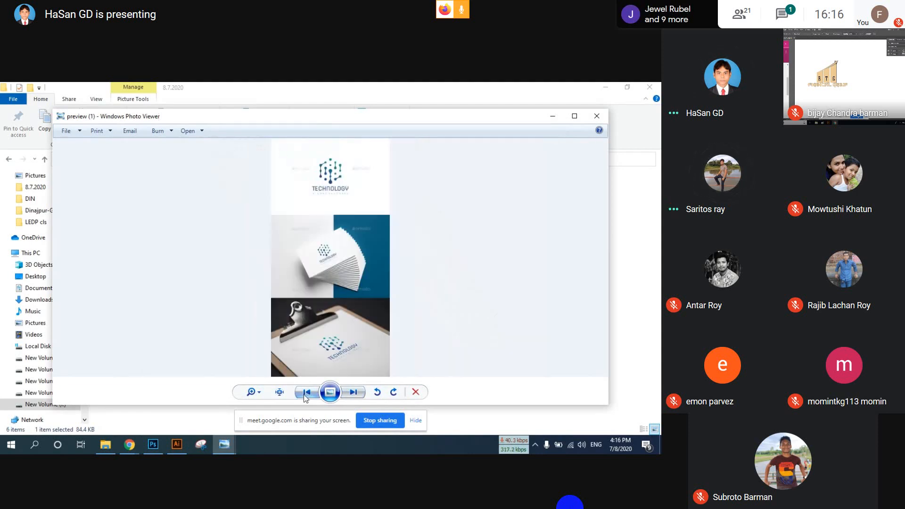
pyautogui.scroll(5, 327, 211)
pyautogui.scroll(2, 327, 211)
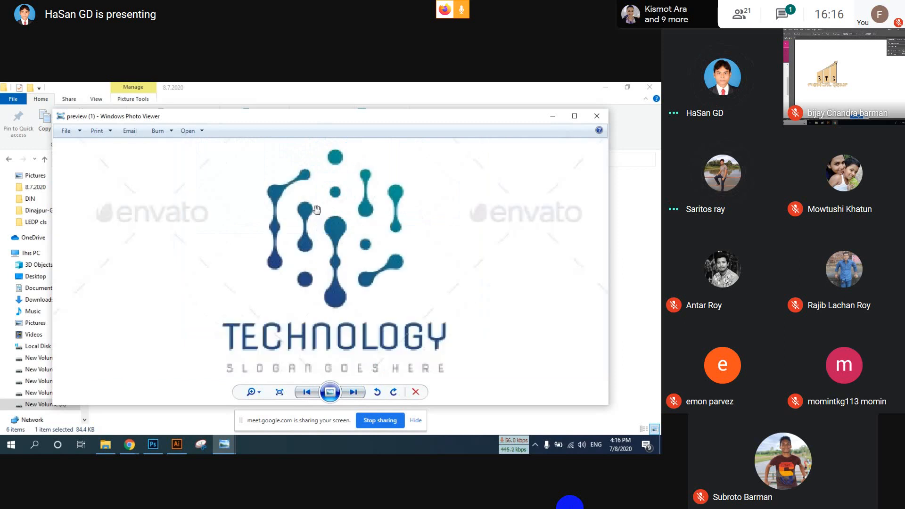
pyautogui.moveTo(317, 209); pyautogui.dragTo(308, 244)
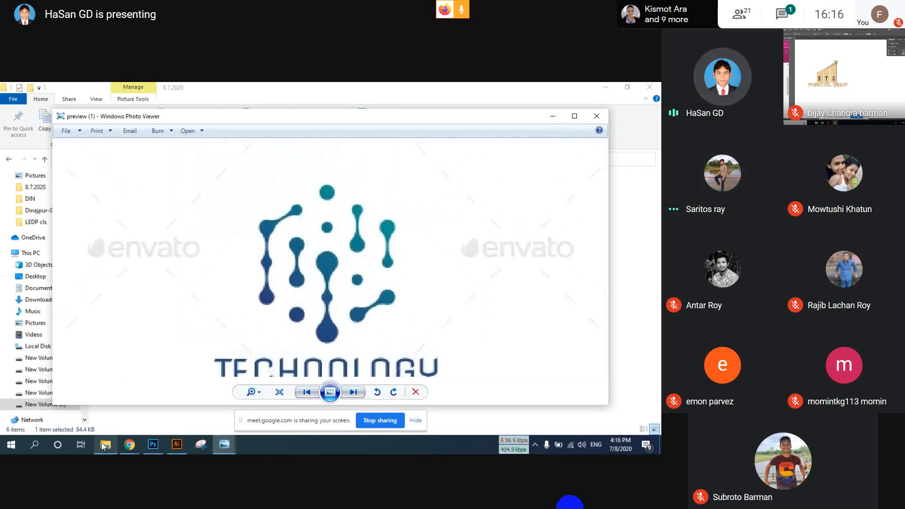
pyautogui.click(184, 406)
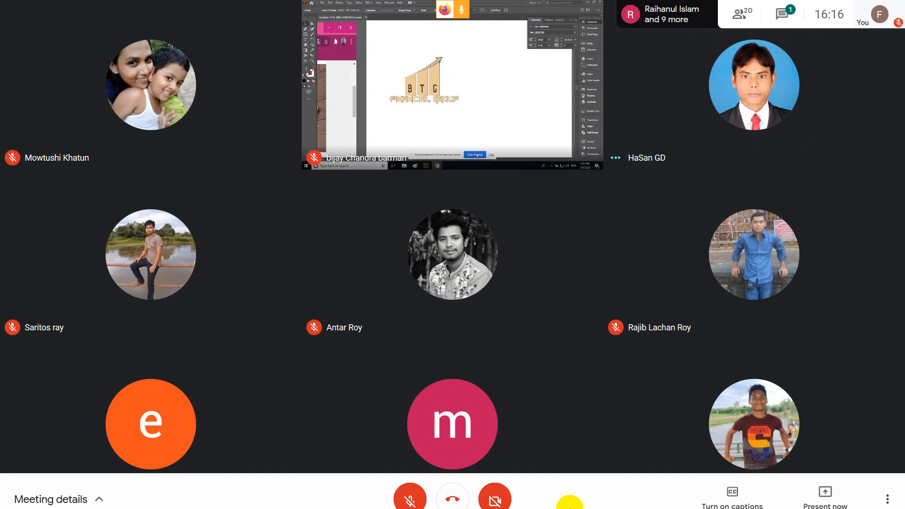
# Unmute the meeting microphone to speak with the class and mute it again, twice.
pyautogui.hotkey('ctrl', 'd')
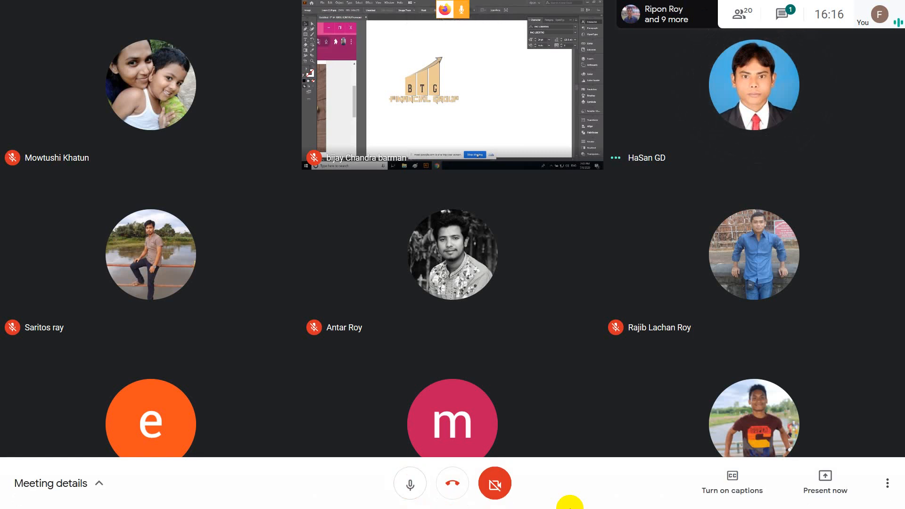
pyautogui.hotkey('ctrl', 'd')
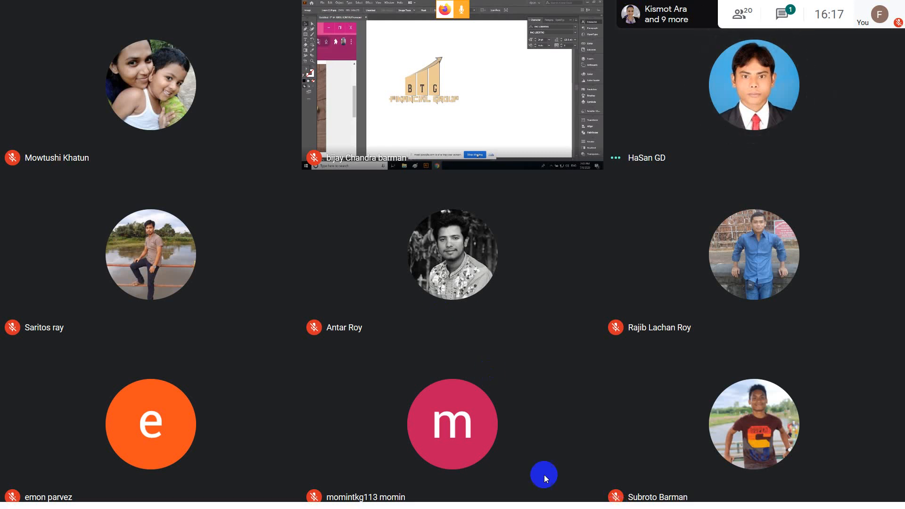
pyautogui.moveTo(464, 505)
pyautogui.hotkey('ctrl', 'd')
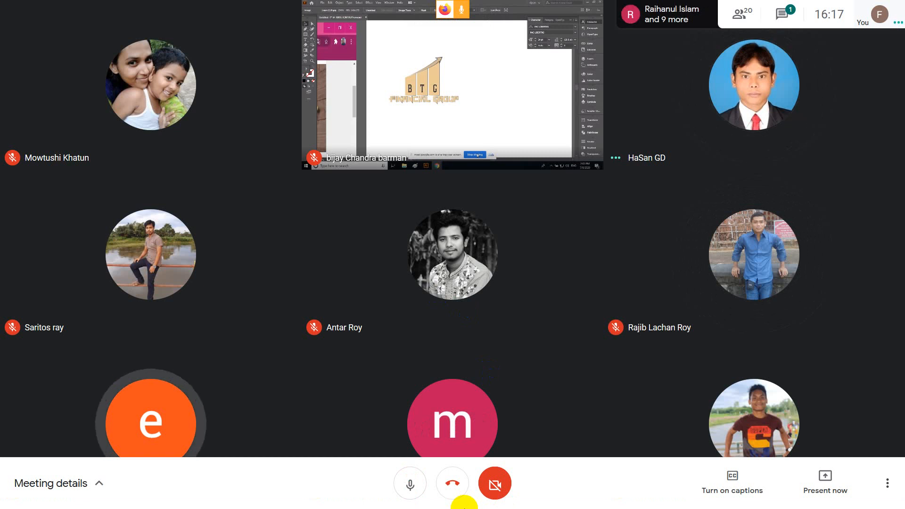
pyautogui.hotkey('ctrl', 'd')
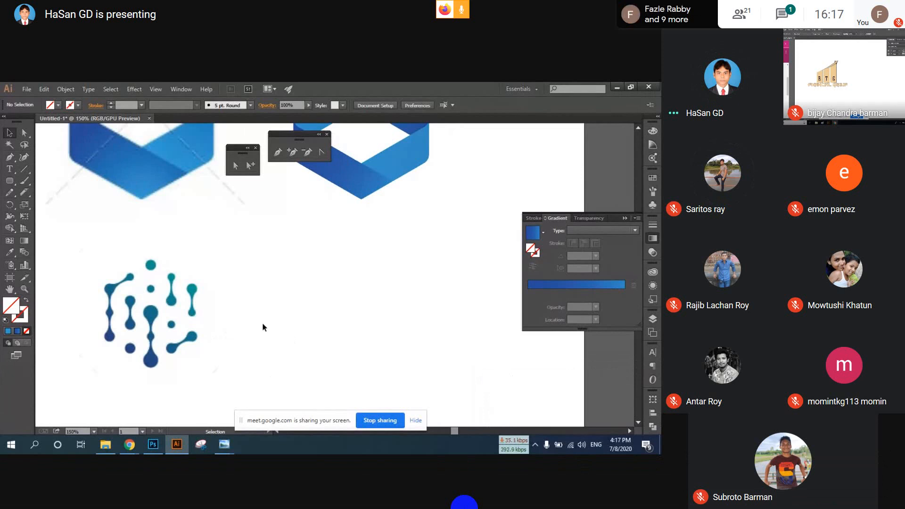
# Draw a hexagon with the Polygon tool beside the dotted reference logo and give it a black outline.
pyautogui.click(11, 181)
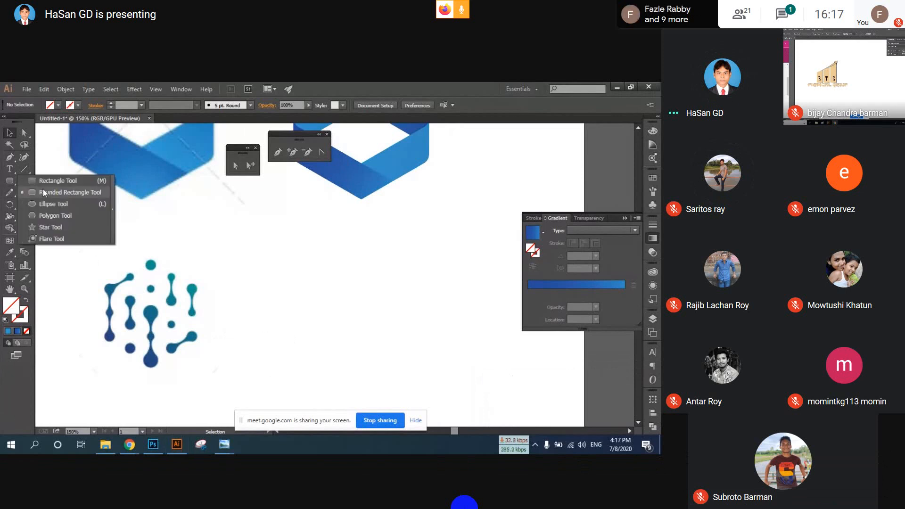
pyautogui.click(60, 205)
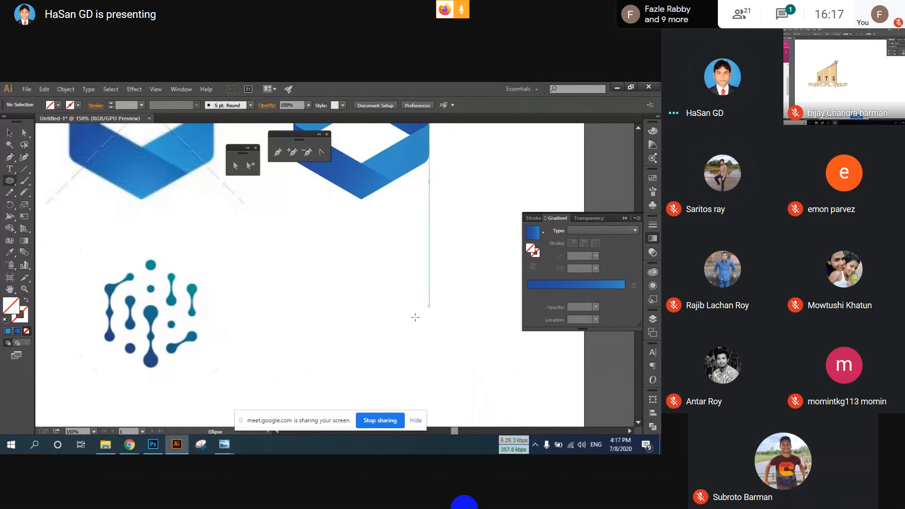
pyautogui.hotkey('ctrl', 'd')
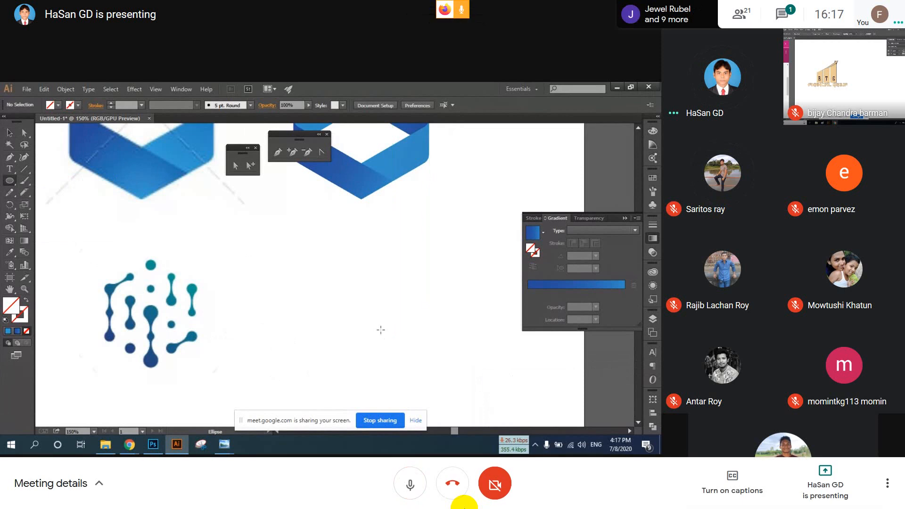
pyautogui.click(14, 181)
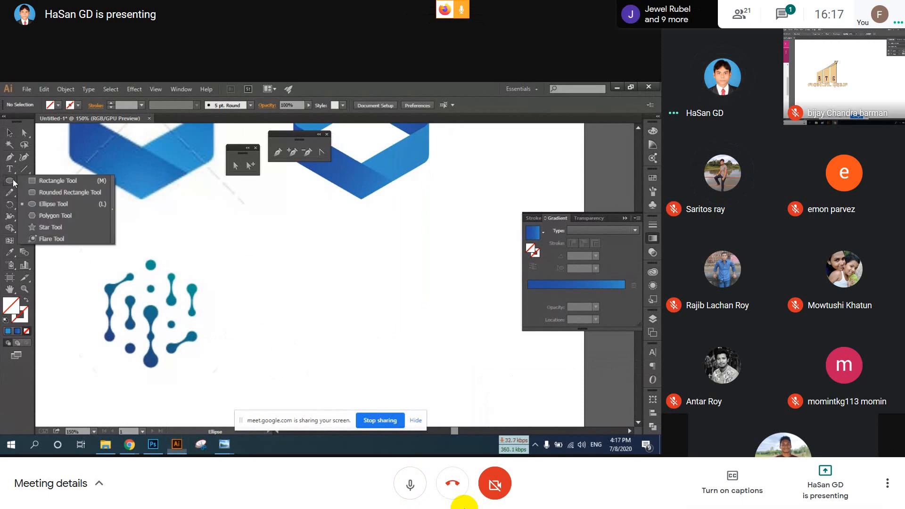
pyautogui.click(69, 216)
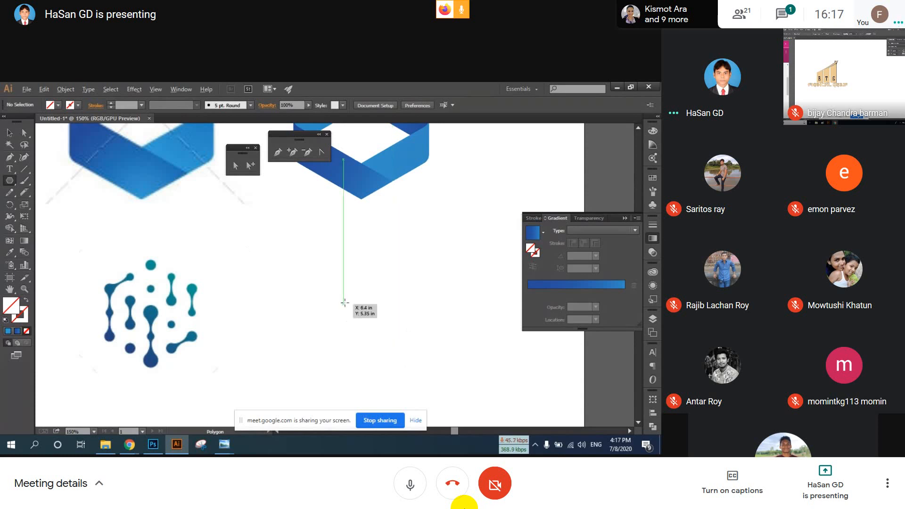
pyautogui.moveTo(345, 302)
pyautogui.mouseDown()
pyautogui.moveTo(267, 247)
pyautogui.moveTo(384, 232)
pyautogui.moveTo(348, 244)
pyautogui.moveTo(409, 227)
pyautogui.moveTo(424, 256)
pyautogui.moveTo(409, 241)
pyautogui.mouseUp()
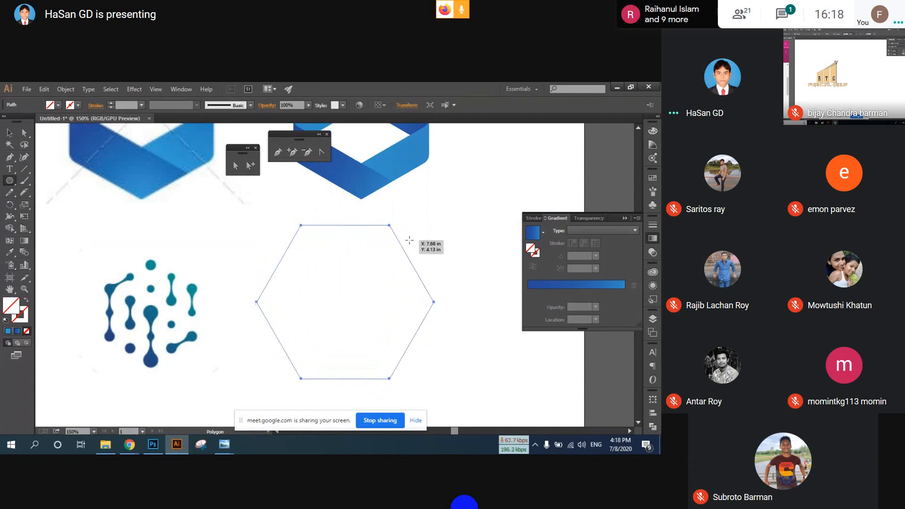
pyautogui.hotkey('ctrl', 'd')
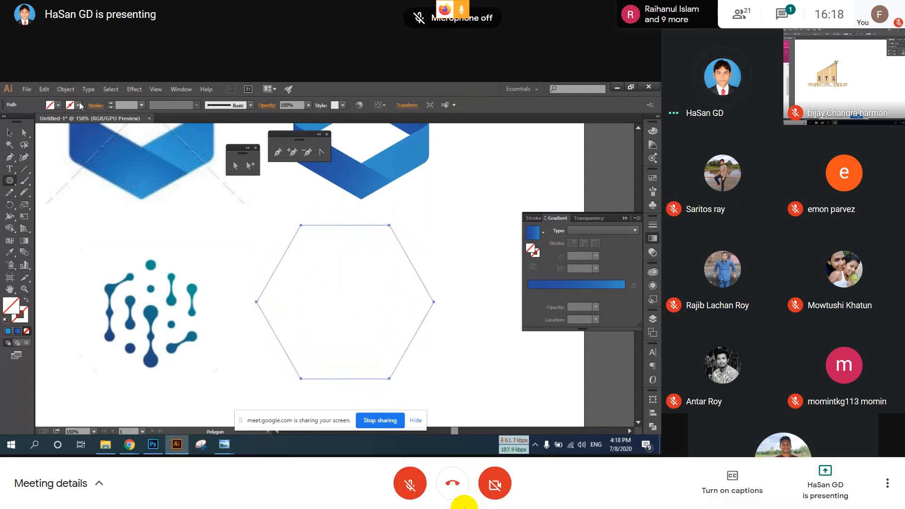
pyautogui.click(79, 105)
pyautogui.click(27, 122)
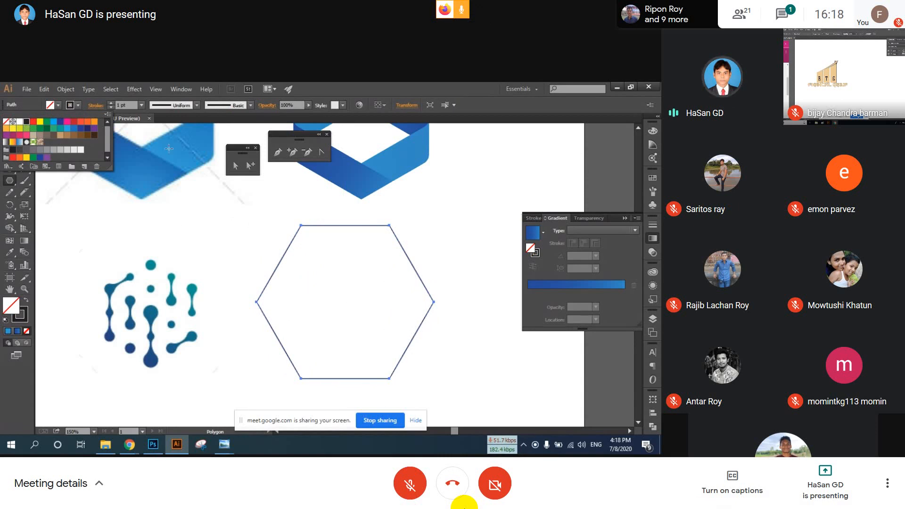
pyautogui.press('Escape')
# Rotate the hexagon until one corner points upward like the reference logo's outer shape.
pyautogui.press('v')
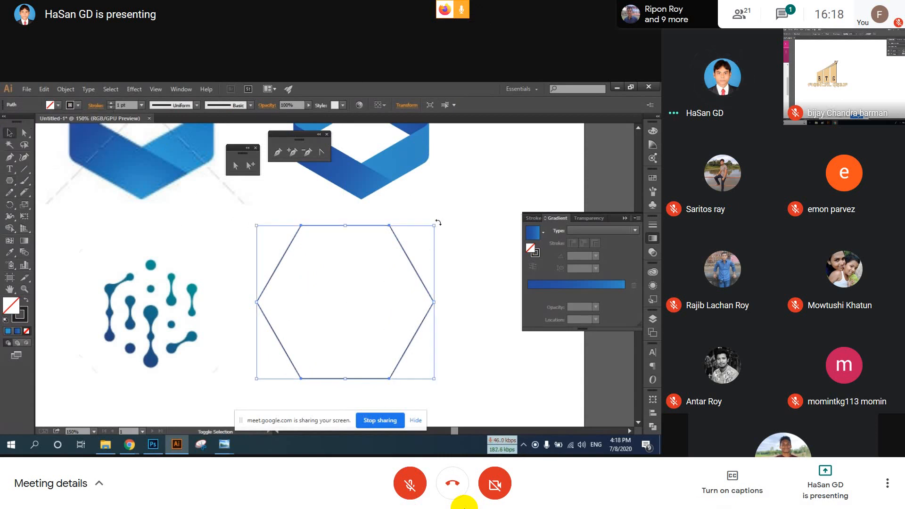
pyautogui.moveTo(438, 223); pyautogui.dragTo(463, 269)
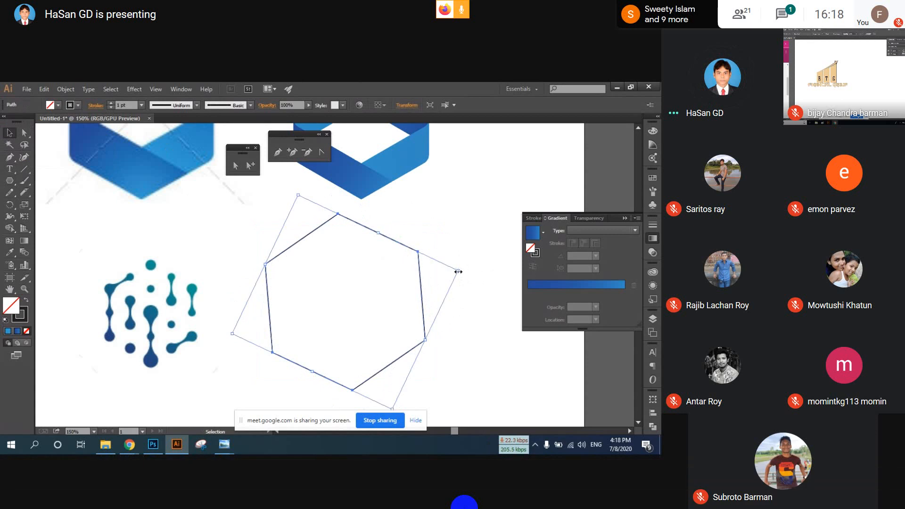
pyautogui.moveTo(461, 267); pyautogui.dragTo(463, 272)
pyautogui.click(405, 237)
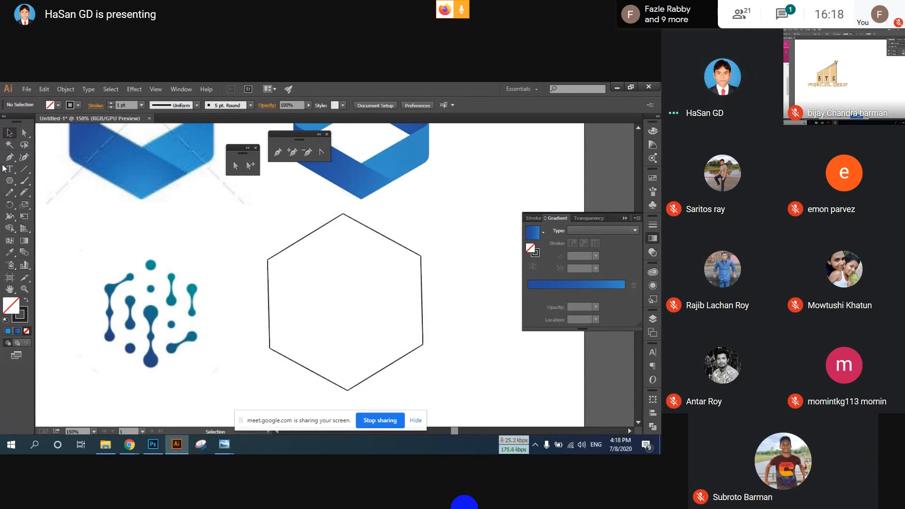
pyautogui.moveTo(300, 233); pyautogui.dragTo(359, 263)
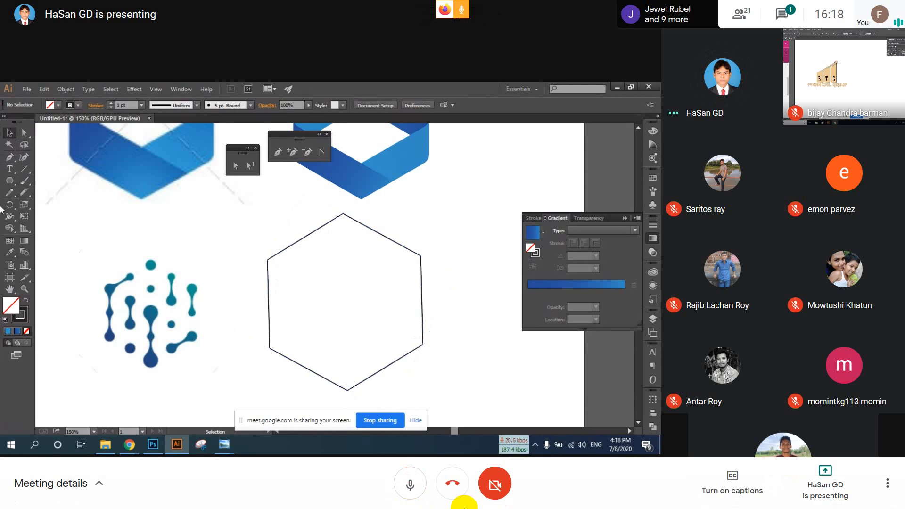
# Draw a small circle with the Ellipse tool just inside the hexagon's upper corner.
pyautogui.moveTo(9, 180); pyautogui.dragTo(47, 197)
pyautogui.hotkey('ctrl', 'd')
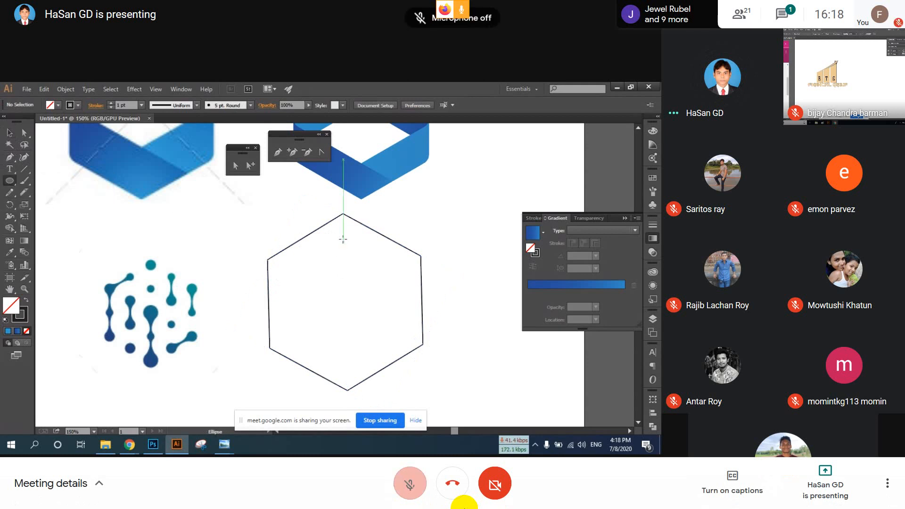
pyautogui.moveTo(344, 218); pyautogui.dragTo(343, 236)
pyautogui.hotkey('ctrl', 'z')
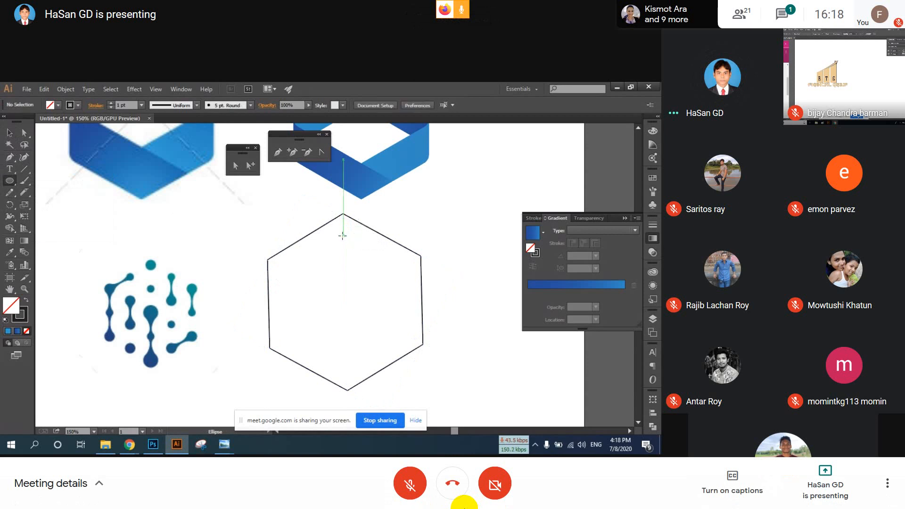
pyautogui.scroll(3, 343, 236)
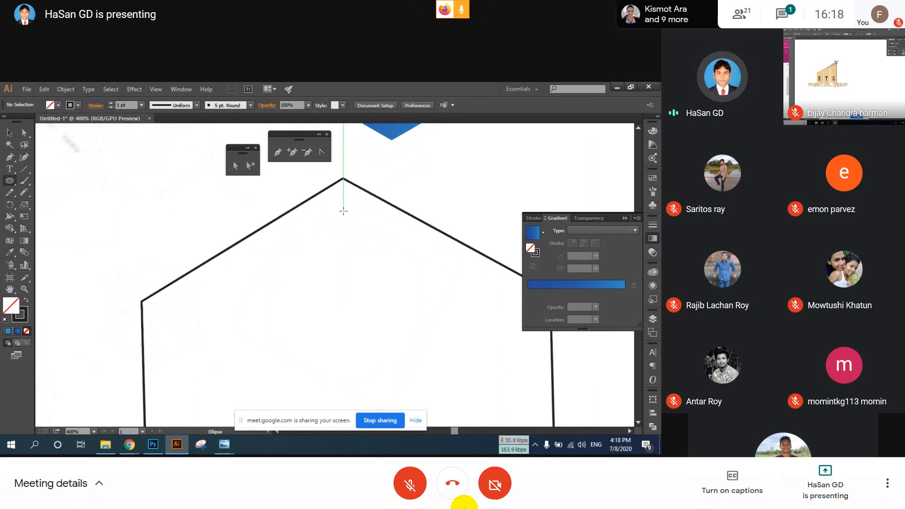
pyautogui.moveTo(343, 211); pyautogui.dragTo(338, 198)
pyautogui.scroll(-3, 343, 210)
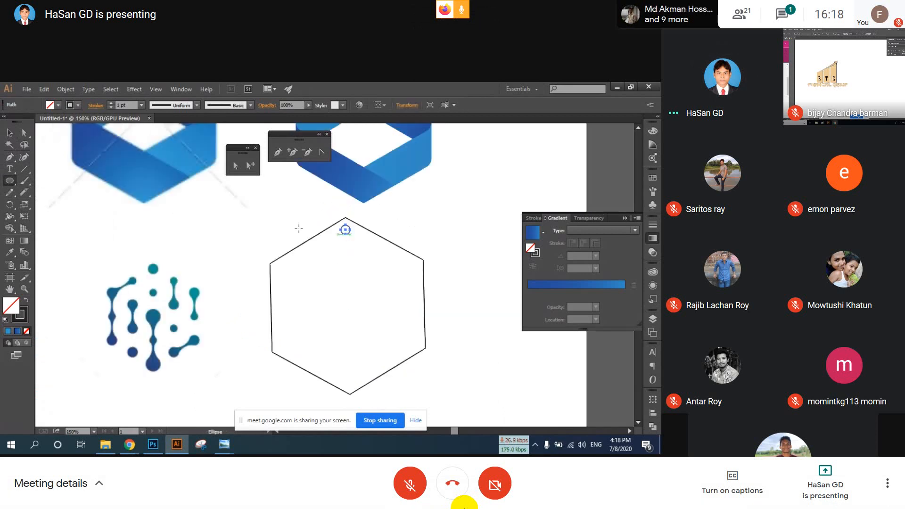
# Remove the small circle's outline and fill it with light blue.
pyautogui.hotkey('ctrl', 'd')
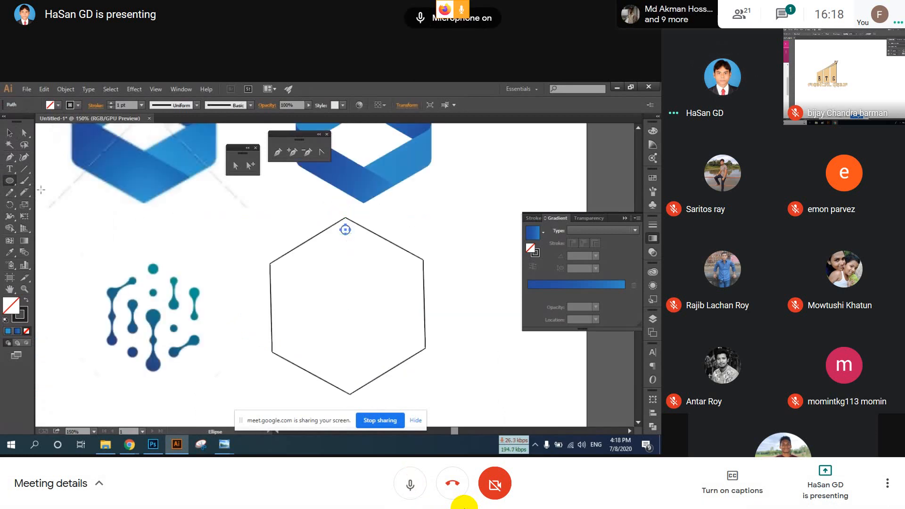
pyautogui.click(78, 105)
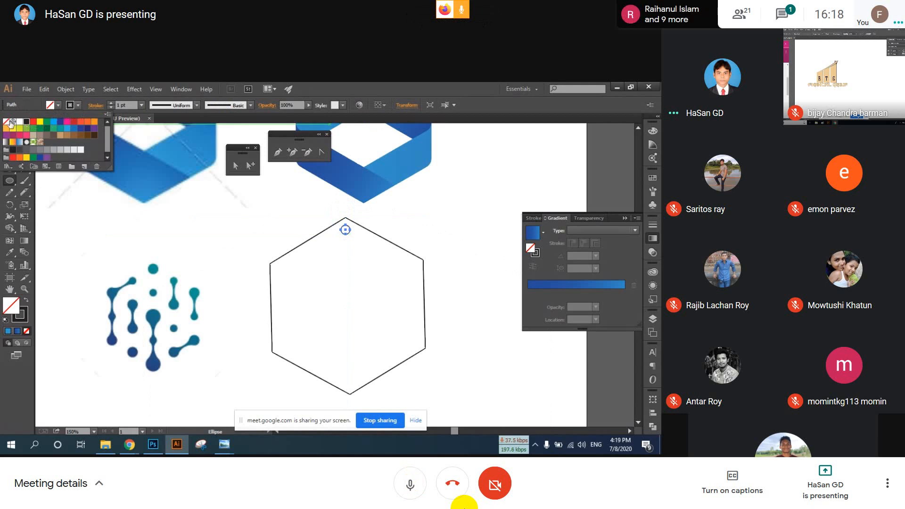
pyautogui.hotkey('ctrl', 'd')
pyautogui.click(7, 122)
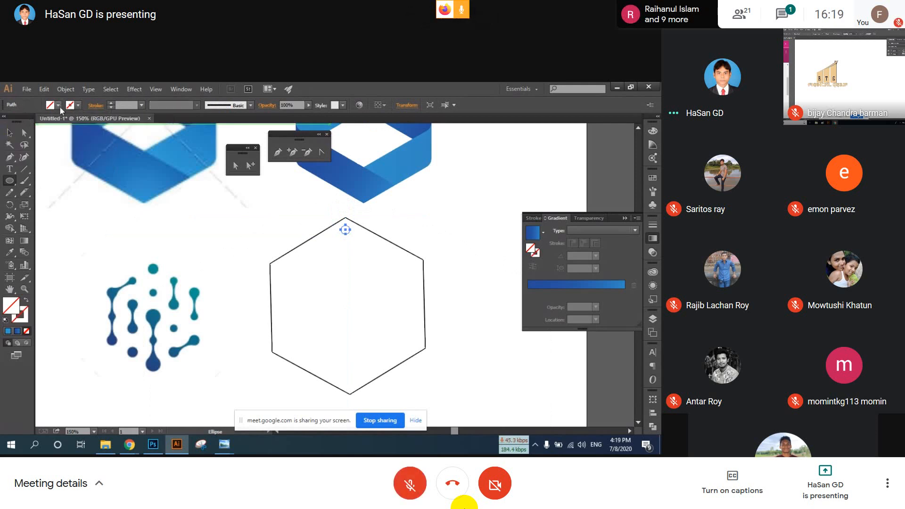
pyautogui.click(59, 105)
pyautogui.click(53, 122)
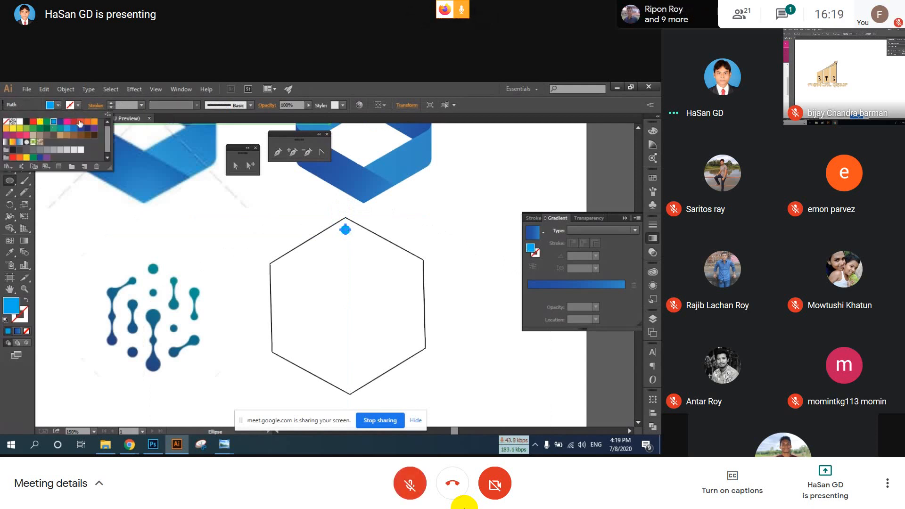
# Copy the blue circle directly below the original and shrink the copy.
pyautogui.press('v')
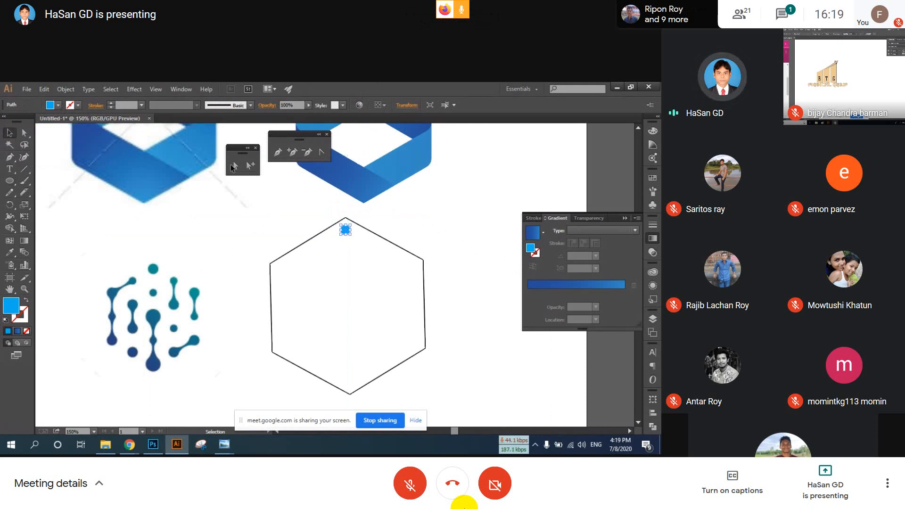
pyautogui.moveTo(346, 231); pyautogui.dragTo(345, 257)
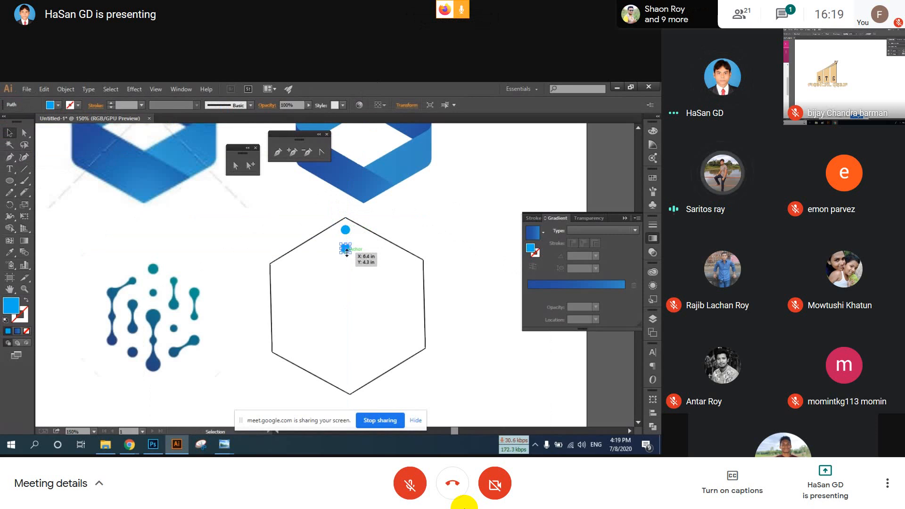
pyautogui.scroll(3, 348, 252)
pyautogui.moveTo(355, 256); pyautogui.dragTo(352, 257)
pyautogui.scroll(-3, 353, 257)
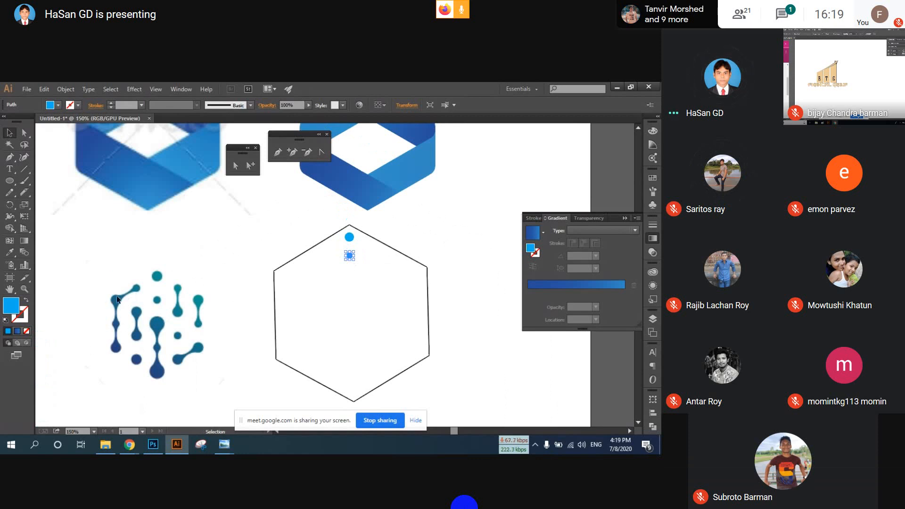
pyautogui.click(359, 282)
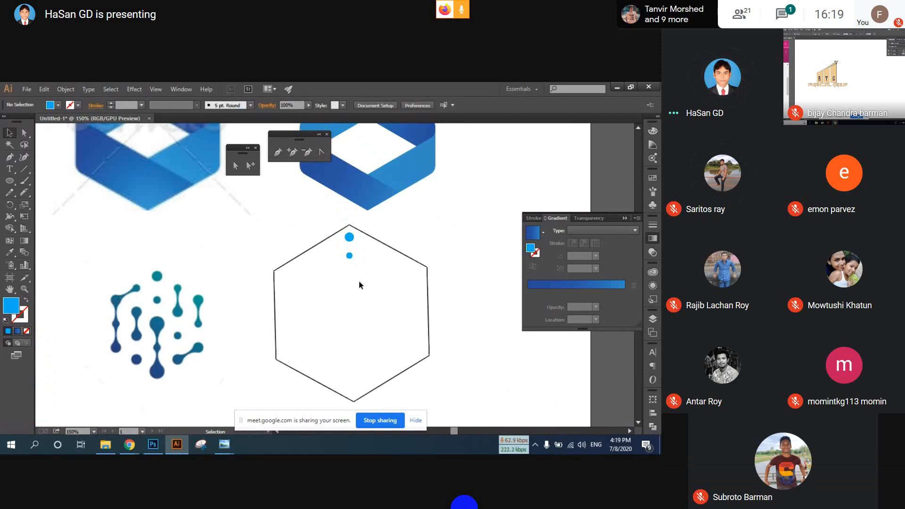
# Enlarge both blue circles and move the smaller one up closer beneath the larger one.
pyautogui.moveTo(336, 235); pyautogui.dragTo(354, 248)
pyautogui.click(390, 233)
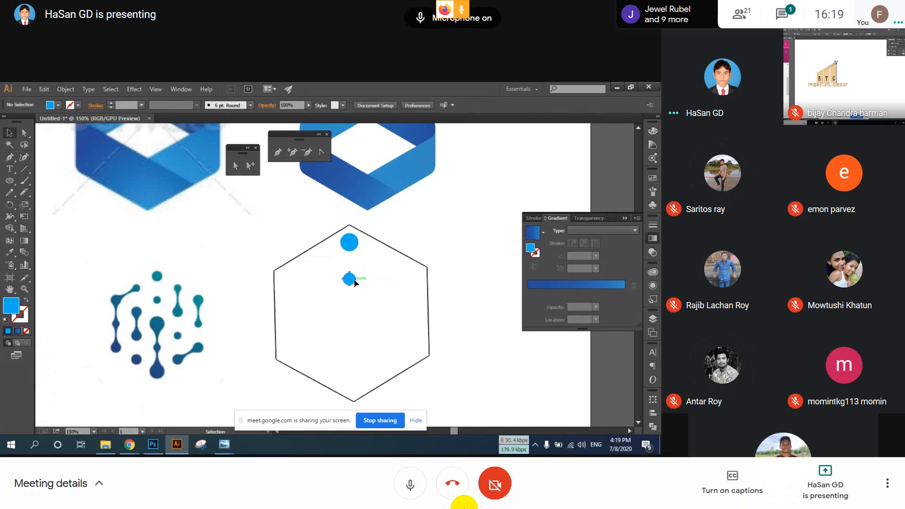
pyautogui.moveTo(354, 281); pyautogui.dragTo(354, 272)
pyautogui.hotkey('ctrl', 'd')
pyautogui.click(379, 286)
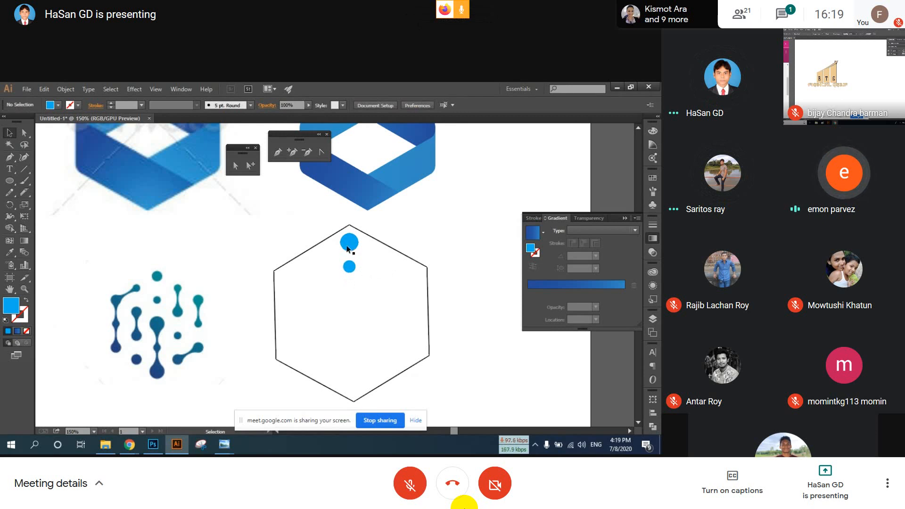
# Move the large circle into the hexagon's lower corner and stack a small and a large circle copy above it.
pyautogui.moveTo(348, 246); pyautogui.dragTo(356, 390)
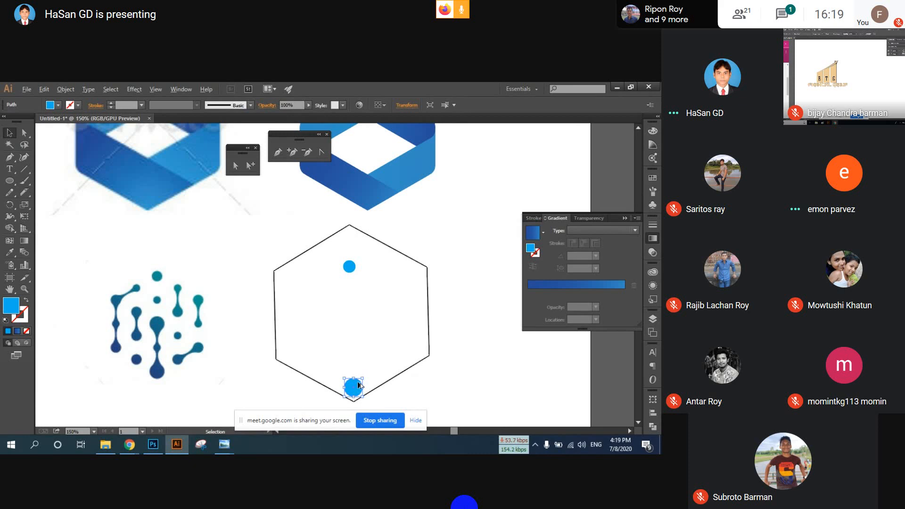
pyautogui.moveTo(359, 386); pyautogui.dragTo(361, 365)
pyautogui.press('alt')
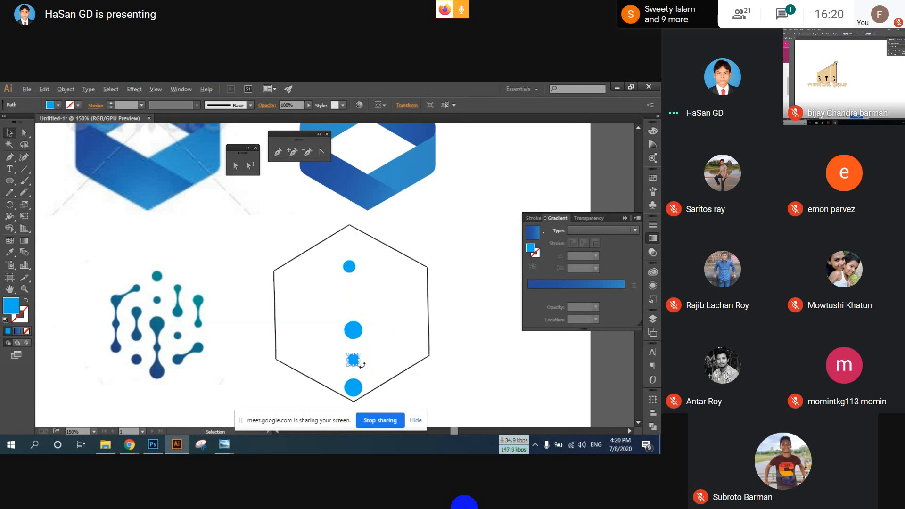
# Draw a thin vertical rectangle, about 0.03 by 1.02 in, connecting the three lower circles.
pyautogui.scroll(2, 362, 365)
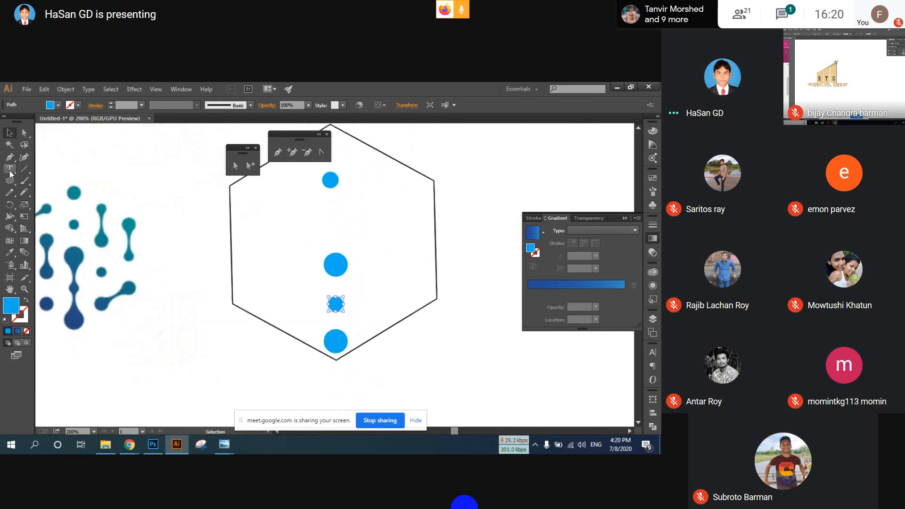
pyautogui.moveTo(10, 182); pyautogui.dragTo(53, 179)
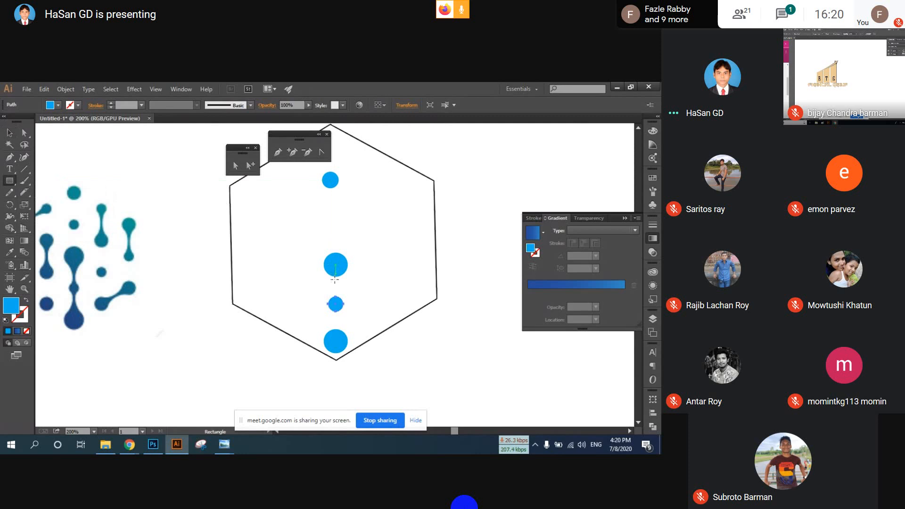
pyautogui.moveTo(335, 276); pyautogui.dragTo(329, 342)
pyautogui.hotkey('ctrl', 'z')
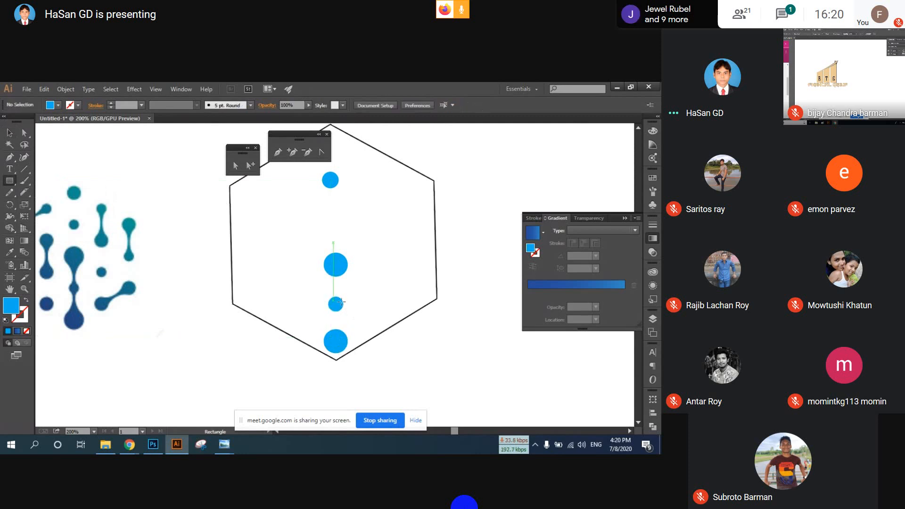
pyautogui.scroll(2, 348, 293)
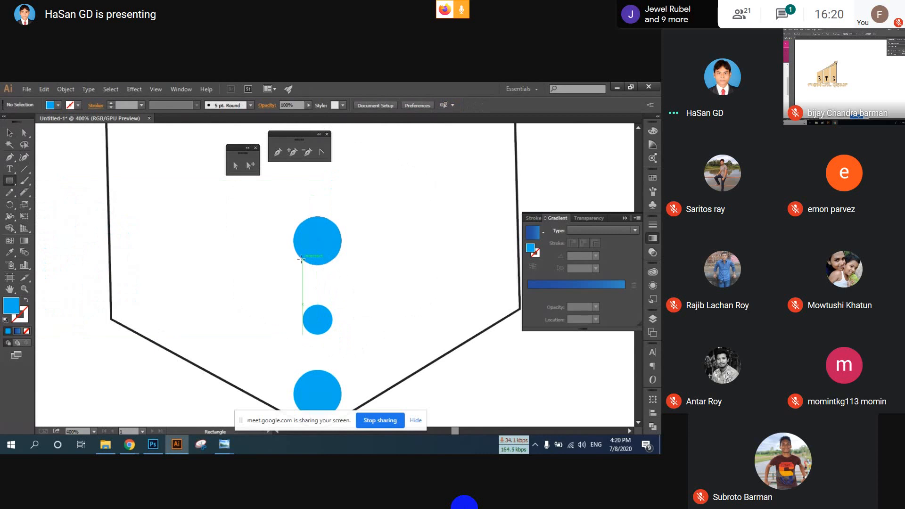
pyautogui.scroll(-1, 314, 236)
pyautogui.moveTo(318, 208); pyautogui.dragTo(313, 337)
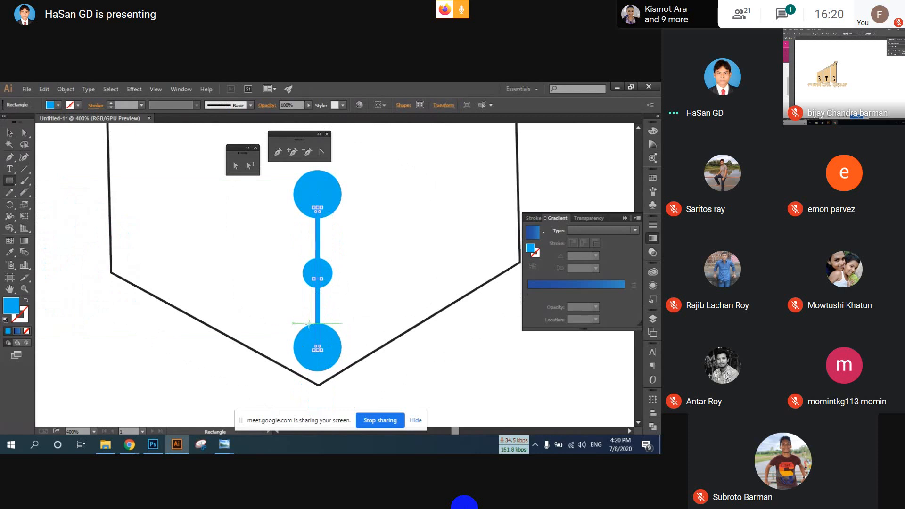
# Align the three lower circles and their connecting rectangle on a common horizontal center.
pyautogui.click(17, 137)
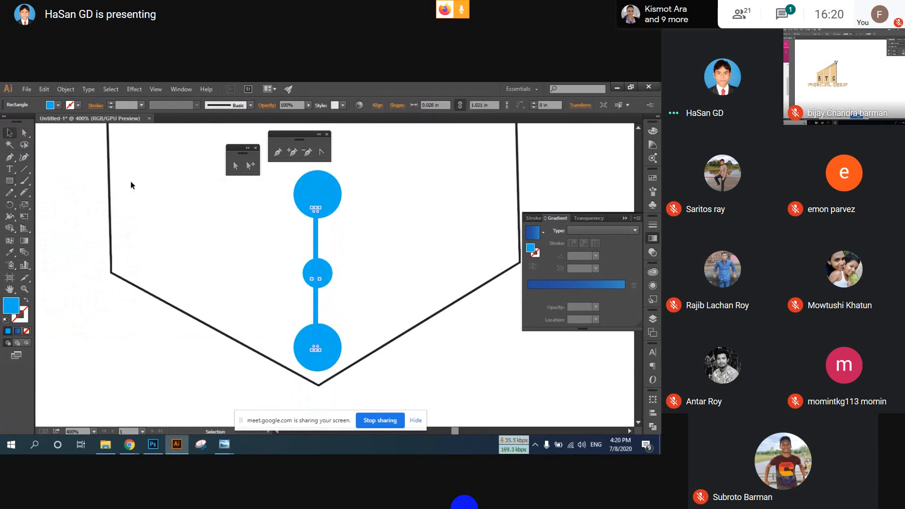
pyautogui.moveTo(384, 168); pyautogui.dragTo(303, 344)
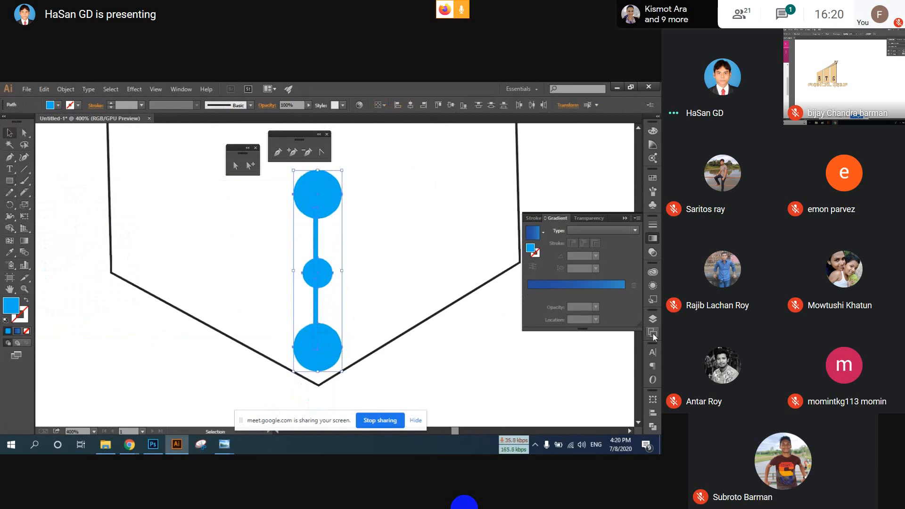
pyautogui.click(655, 413)
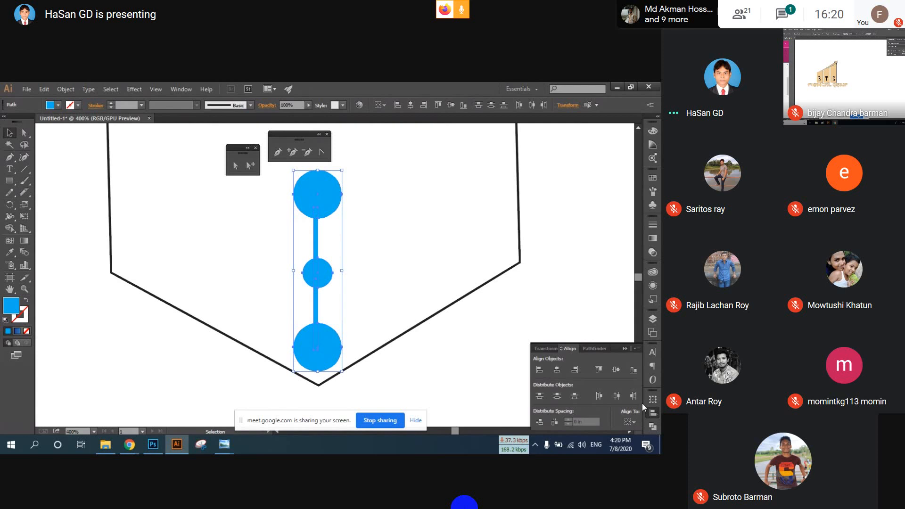
pyautogui.click(557, 369)
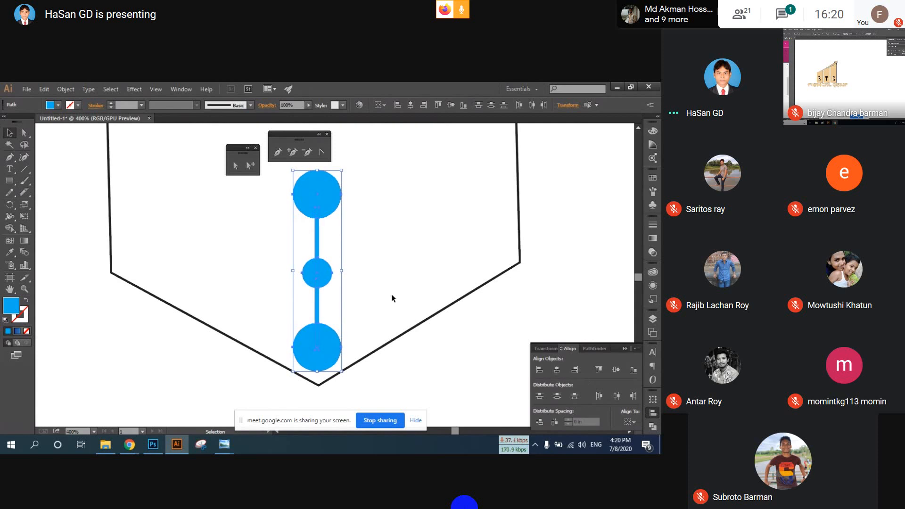
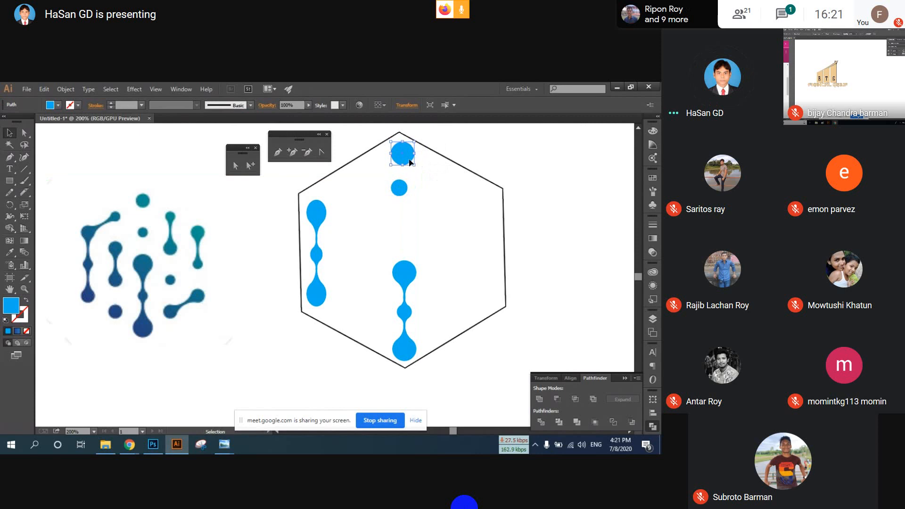
# Move the large circle in the hexagon's upper corner directly above the small circle below it.
pyautogui.moveTo(410, 162); pyautogui.dragTo(407, 162)
pyautogui.click(449, 145)
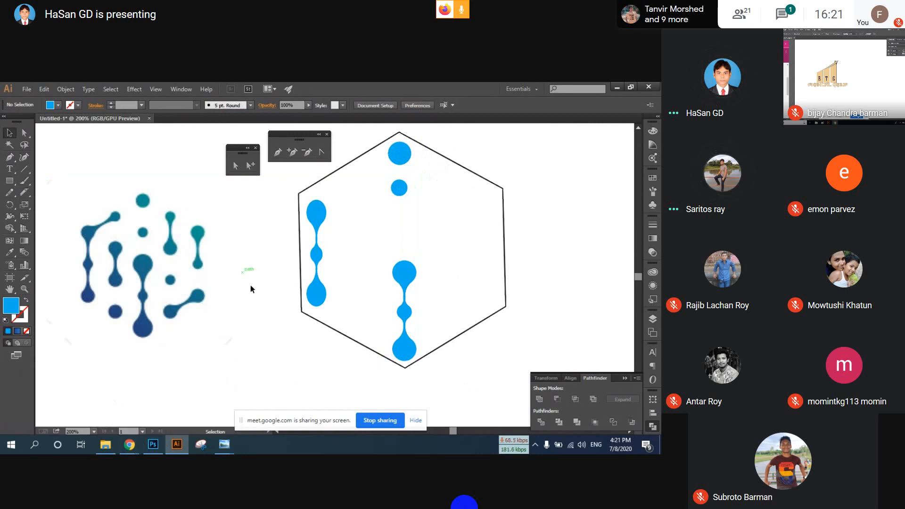
# Show the rulers and place a horizontal guide across the middle of the rebuilt blue hexagon logo.
pyautogui.scroll(-3, 250, 285)
pyautogui.scroll(2, 352, 244)
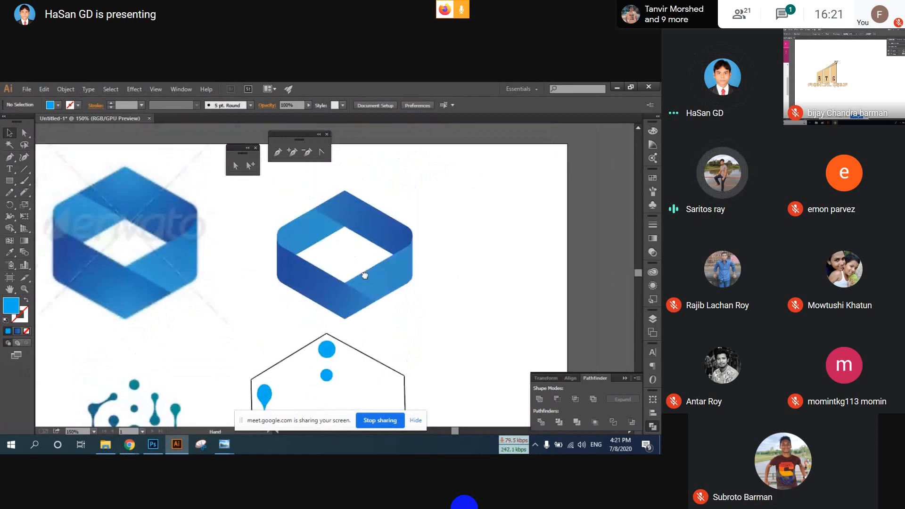
pyautogui.scroll(2, 352, 244)
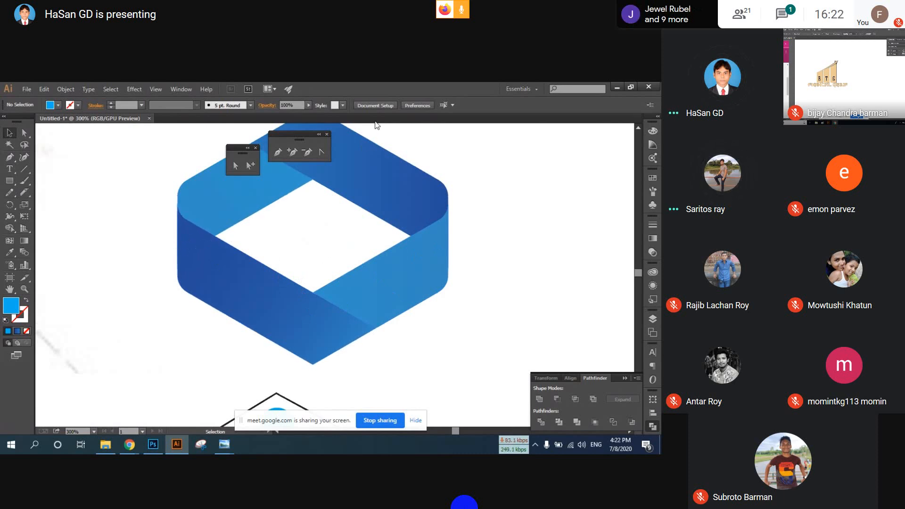
pyautogui.hotkey('ctrl', 'r')
pyautogui.moveTo(382, 131); pyautogui.dragTo(404, 237)
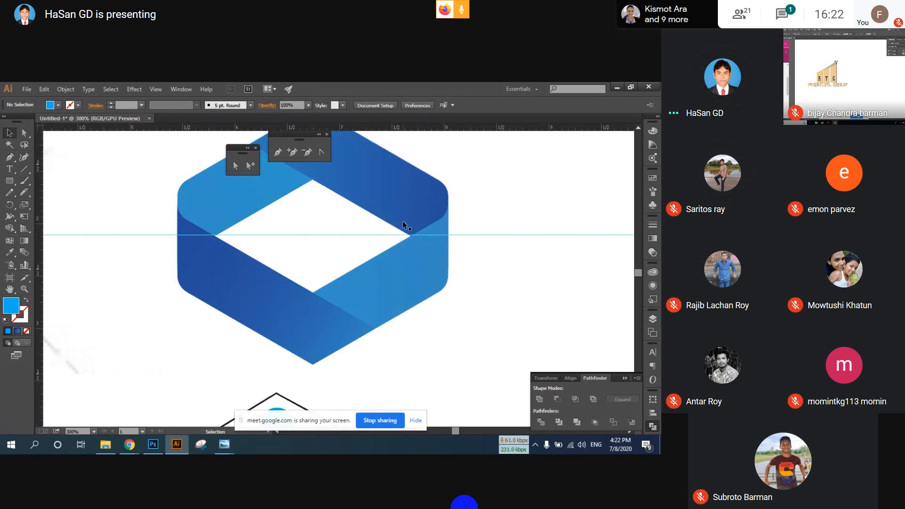
# Unlock the guides and shift the horizontal guide onto the right inner corner of the logo's white diamond.
pyautogui.scroll(2, 403, 216)
pyautogui.rightClick(522, 204)
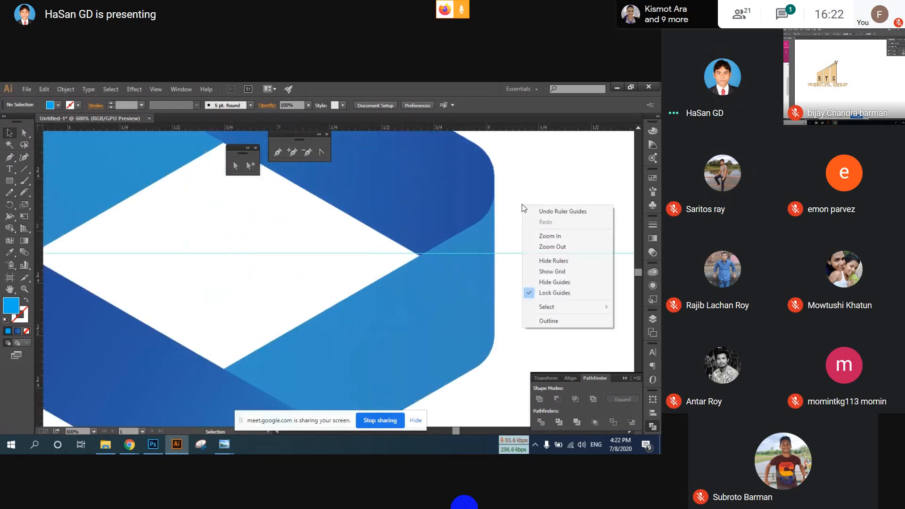
pyautogui.click(563, 297)
pyautogui.scroll(4, 402, 251)
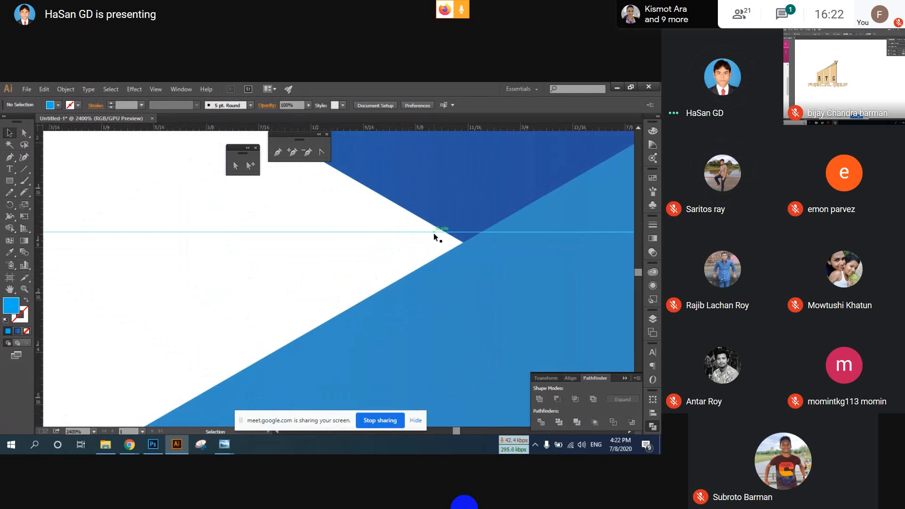
pyautogui.moveTo(431, 233); pyautogui.dragTo(446, 246)
pyautogui.scroll(-5, 394, 275)
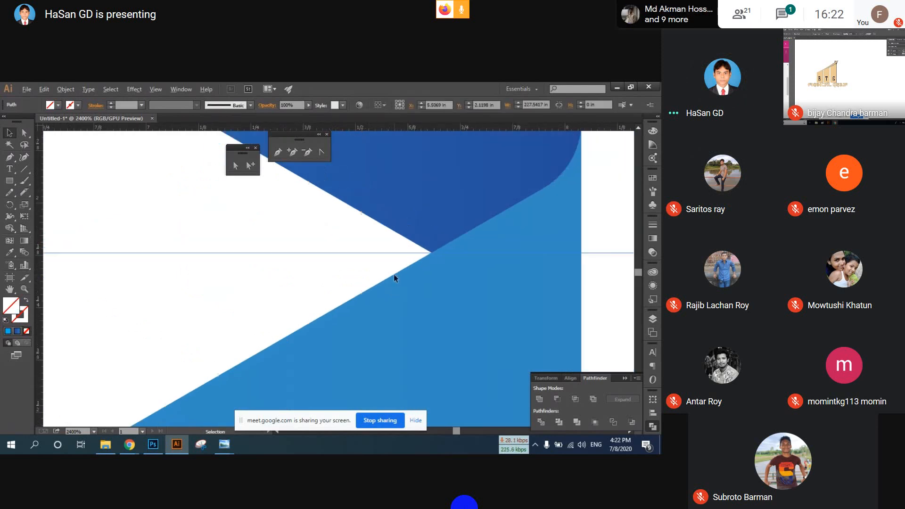
pyautogui.scroll(-2, 395, 275)
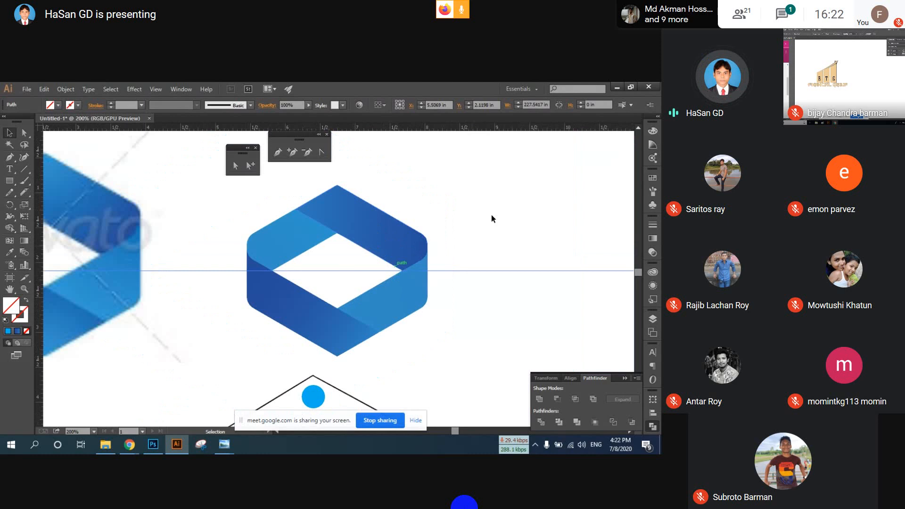
pyautogui.rightClick(491, 289)
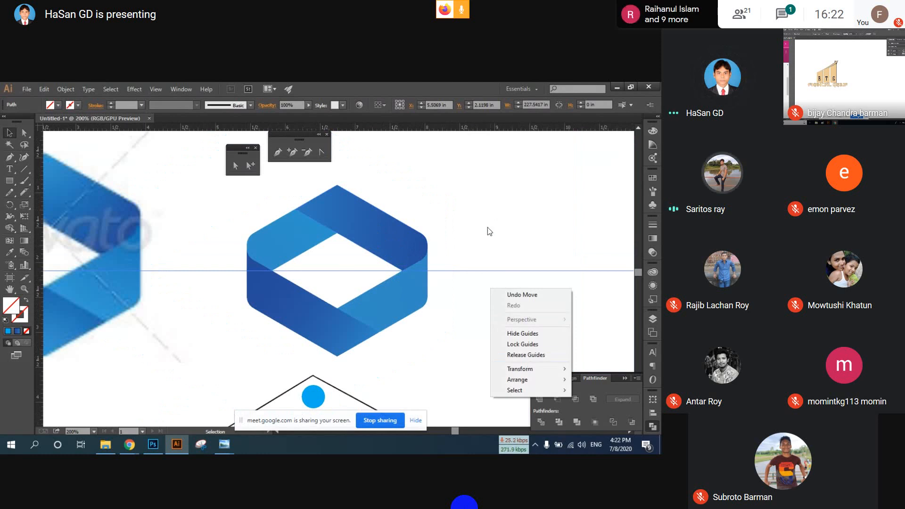
pyautogui.click(487, 226)
pyautogui.moveTo(495, 207); pyautogui.dragTo(247, 317)
pyautogui.moveTo(453, 208); pyautogui.dragTo(380, 324)
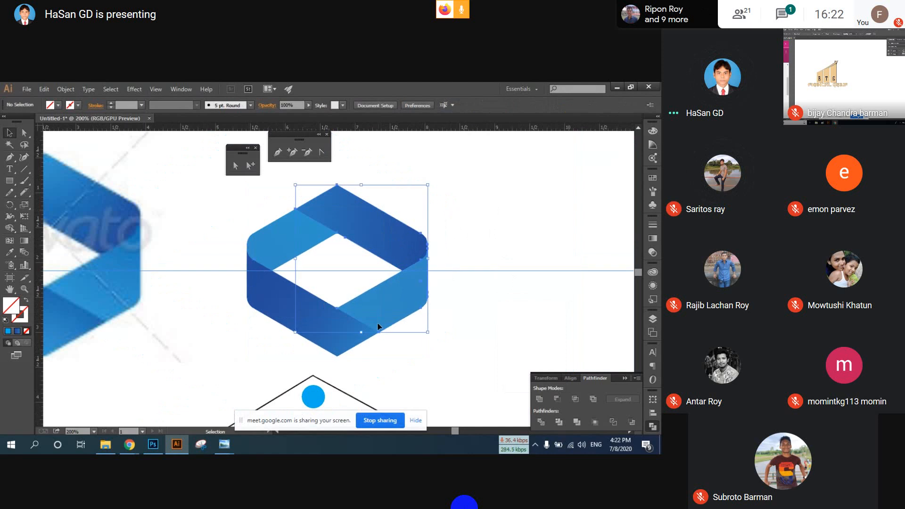
pyautogui.moveTo(490, 297); pyautogui.dragTo(490, 297)
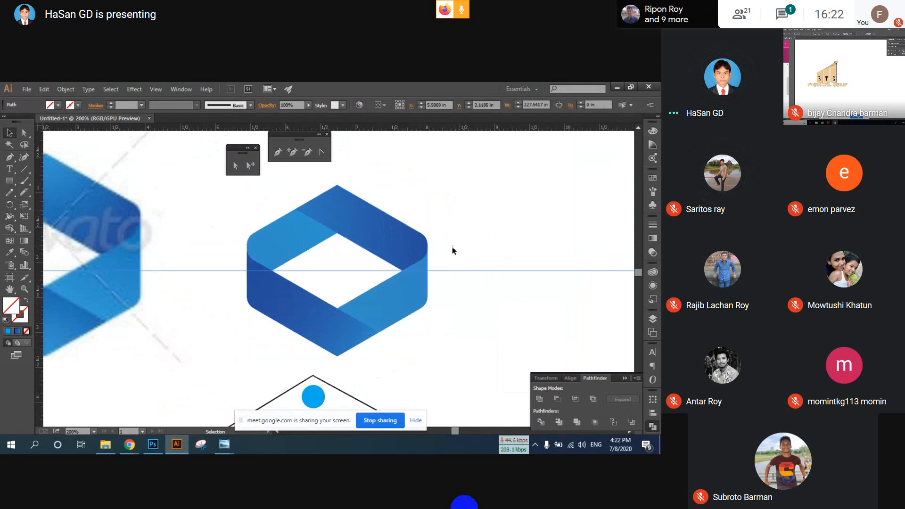
# Copy the whole rebuilt blue hexagon logo to the empty area left of the artboard.
pyautogui.moveTo(474, 212); pyautogui.dragTo(276, 323)
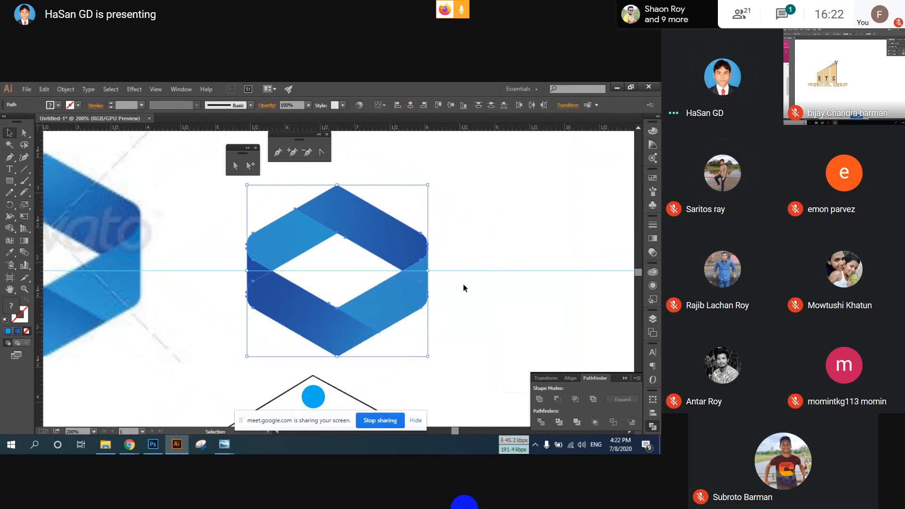
pyautogui.scroll(-2, 463, 284)
pyautogui.moveTo(424, 256); pyautogui.dragTo(151, 249)
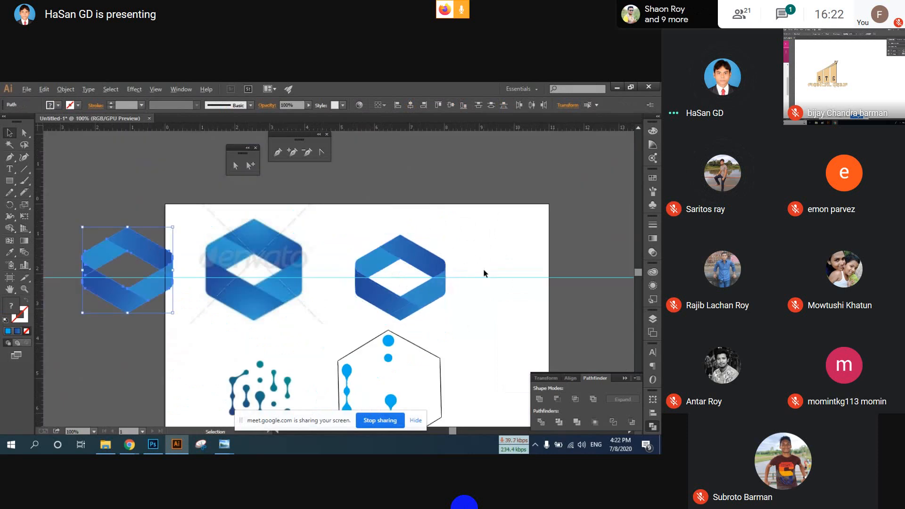
# Divide the original rebuilt blue logo along the horizontal guide with Pathfinder and ungroup the resulting pieces.
pyautogui.scroll(4, 480, 271)
pyautogui.moveTo(479, 273); pyautogui.dragTo(516, 243)
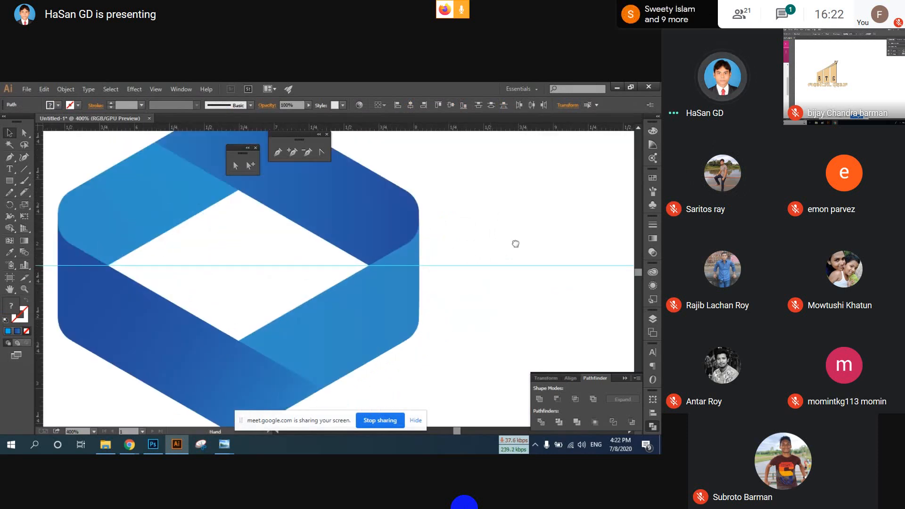
pyautogui.scroll(-1, 375, 260)
pyautogui.moveTo(165, 181); pyautogui.dragTo(505, 367)
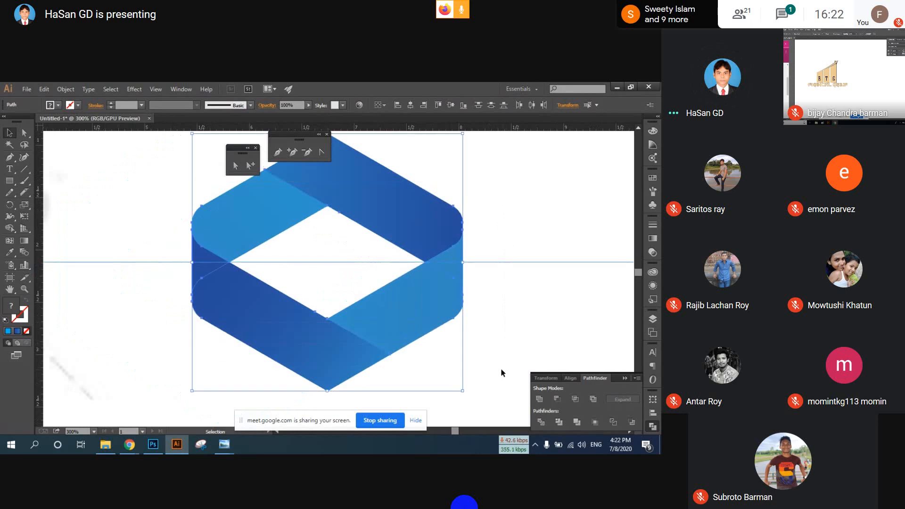
pyautogui.click(538, 423)
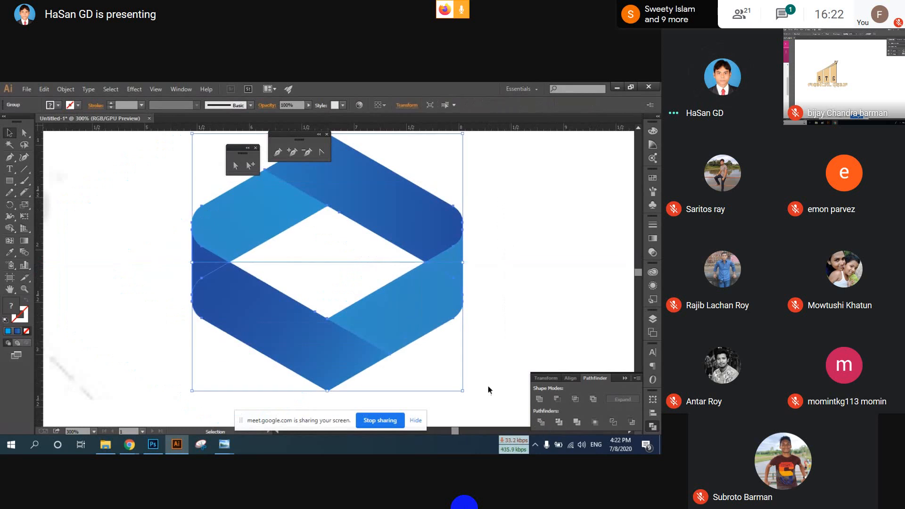
pyautogui.rightClick(456, 299)
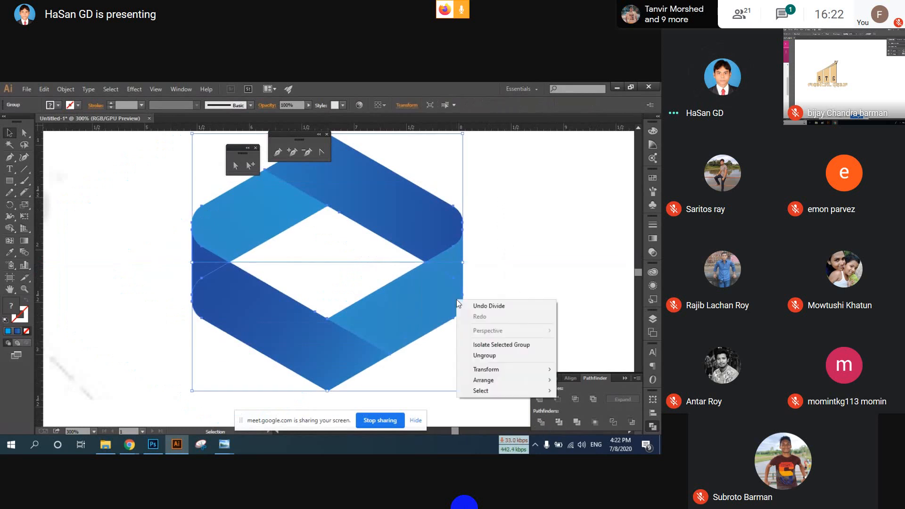
pyautogui.click(486, 356)
# Move the upper half of the divided logo up, away from the lower half, and select the lower half's right end piece.
pyautogui.scroll(-2, 488, 321)
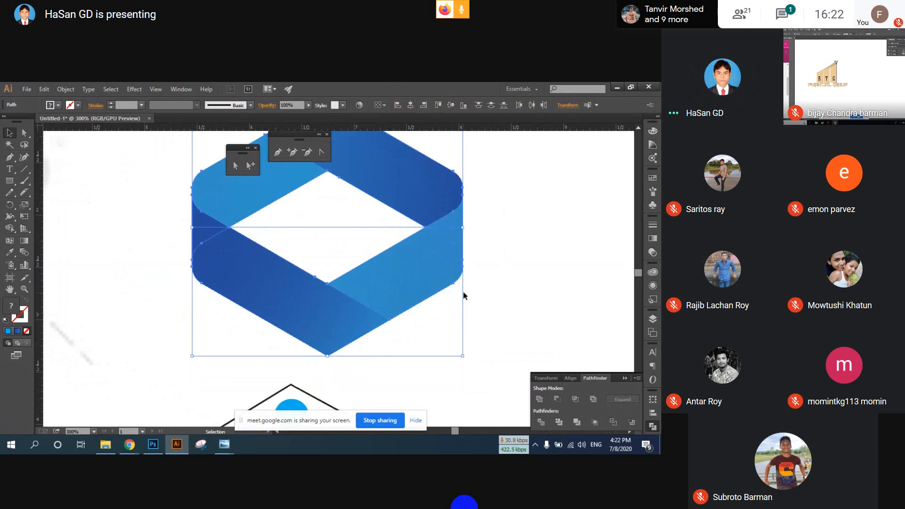
pyautogui.scroll(-1, 463, 296)
pyautogui.scroll(2, 507, 279)
pyautogui.moveTo(500, 230); pyautogui.dragTo(264, 273)
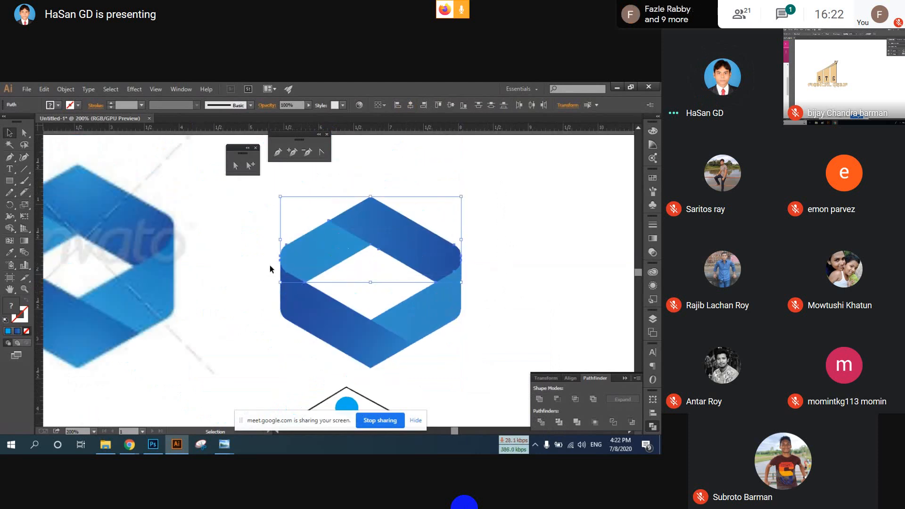
pyautogui.press('Up')
pyautogui.press('Up')
pyautogui.press('Up')
pyautogui.press('Up')
pyautogui.press('Up')
pyautogui.press('Up')
pyautogui.press('Up')
pyautogui.press('Up')
pyautogui.press('Up')
pyautogui.press('Up')
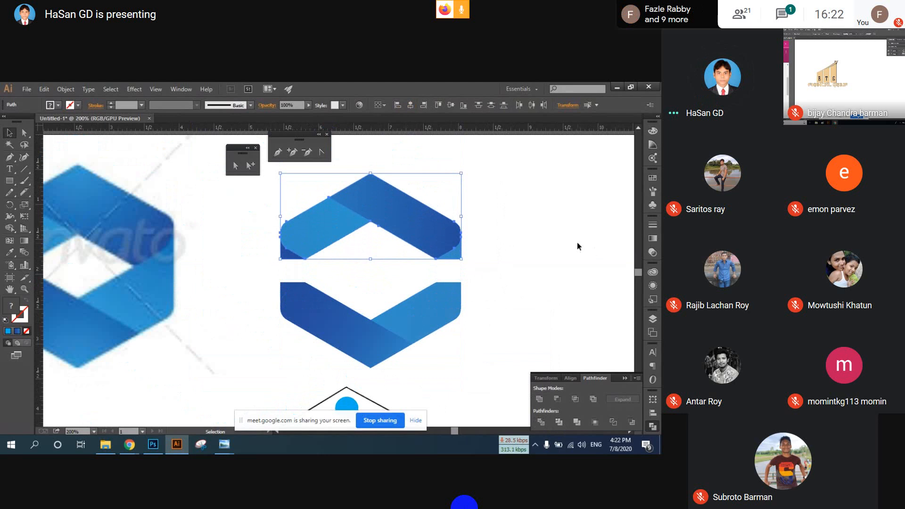
pyautogui.click(576, 242)
pyautogui.click(451, 288)
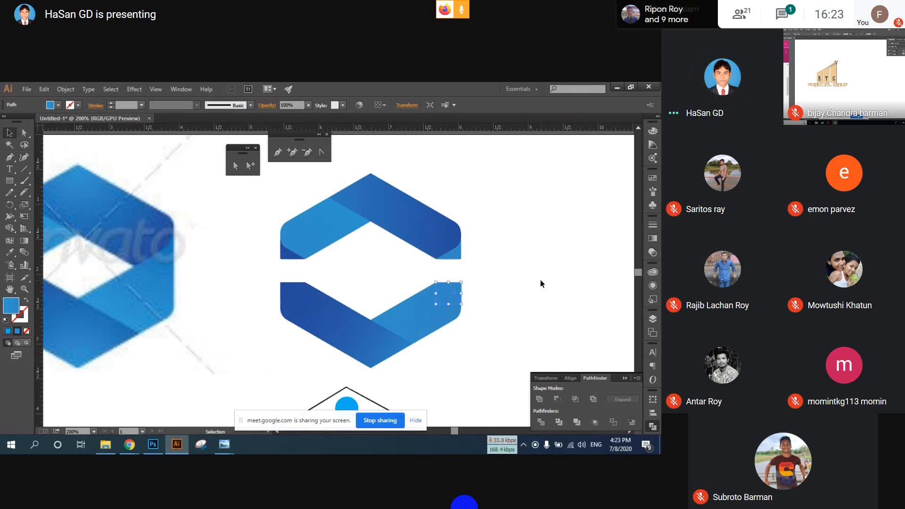
# Switch to File Explorer and view the Multimedia logo in the 8.7.2020 folder's preview image, enlarged, then close it.
pyautogui.click(130, 444)
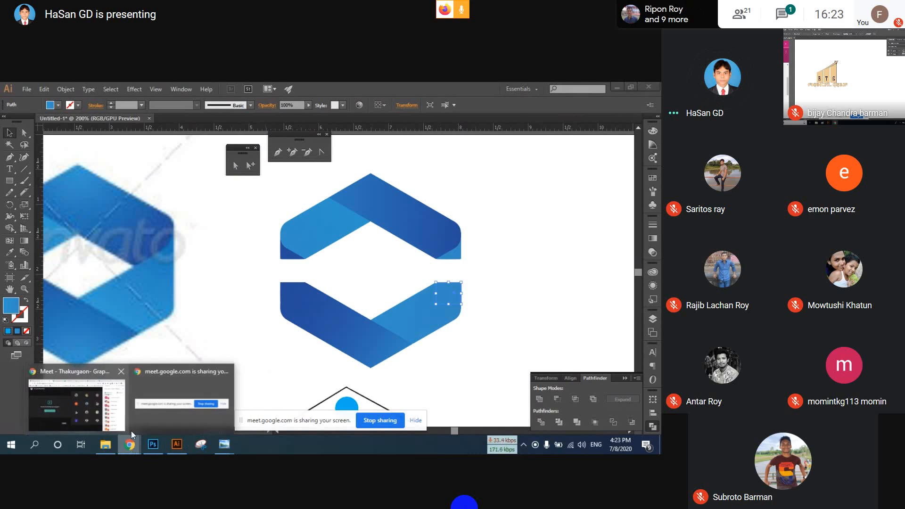
pyautogui.click(105, 445)
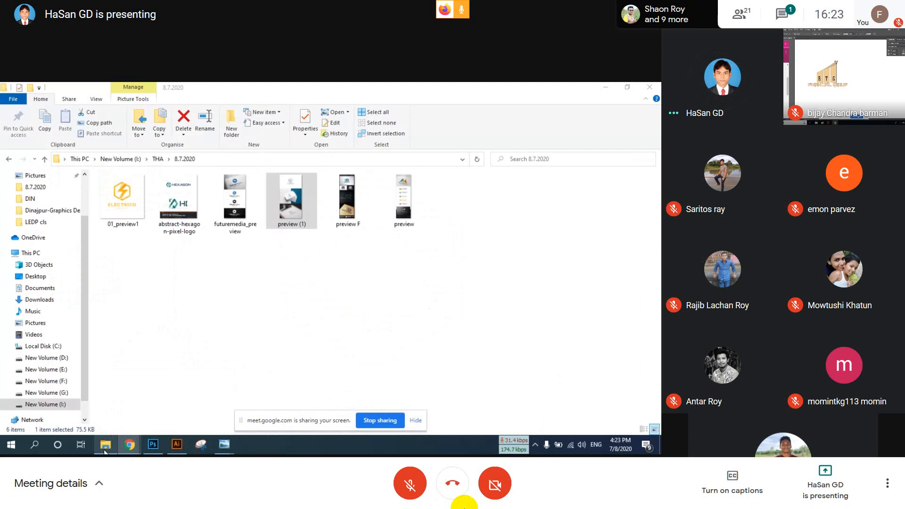
pyautogui.doubleClick(399, 197)
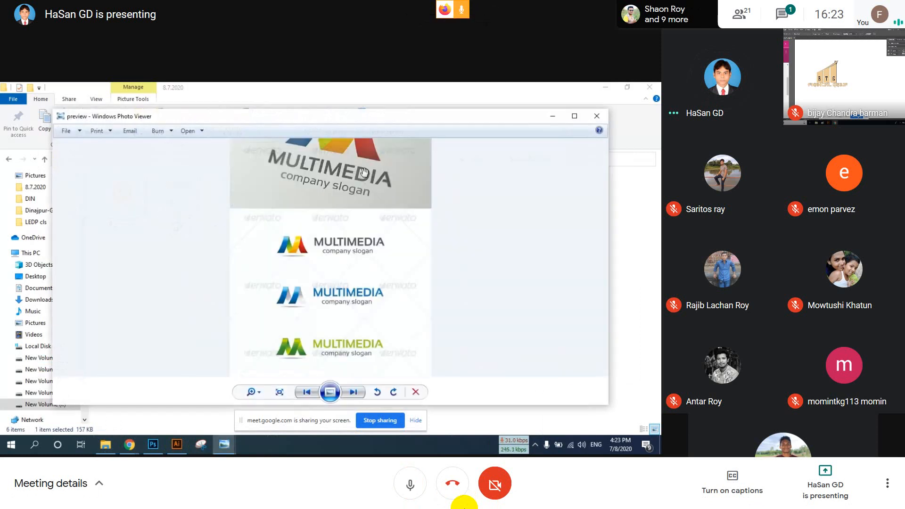
pyautogui.scroll(2, 342, 217)
pyautogui.click(596, 116)
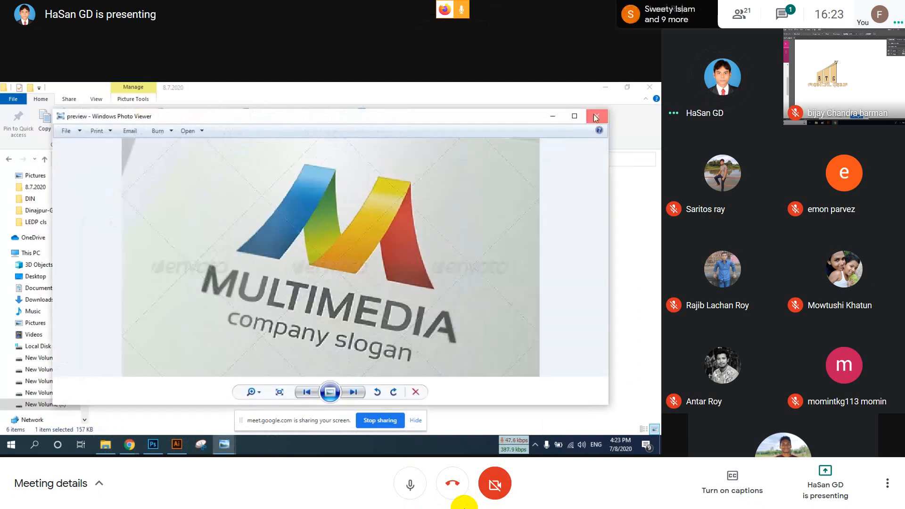
# View the abstract-hexagon-pixel-logo image enlarged and open it in Illustrator as a separate document.
pyautogui.doubleClick(183, 208)
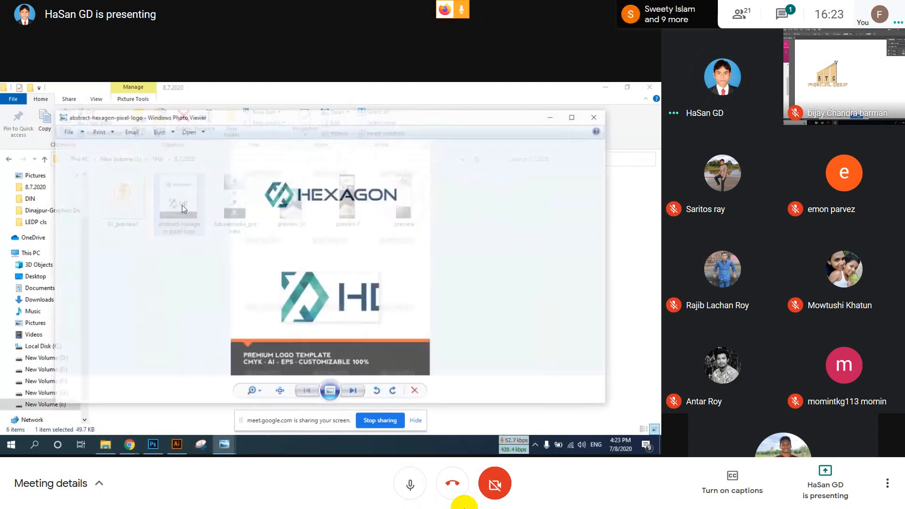
pyautogui.scroll(2, 325, 242)
pyautogui.hotkey('ctrl', 'd')
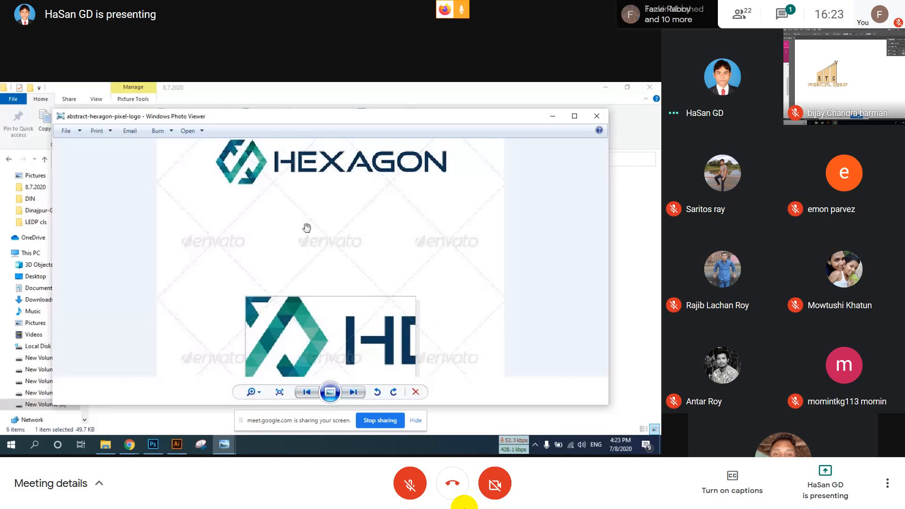
pyautogui.moveTo(307, 228); pyautogui.dragTo(476, 269)
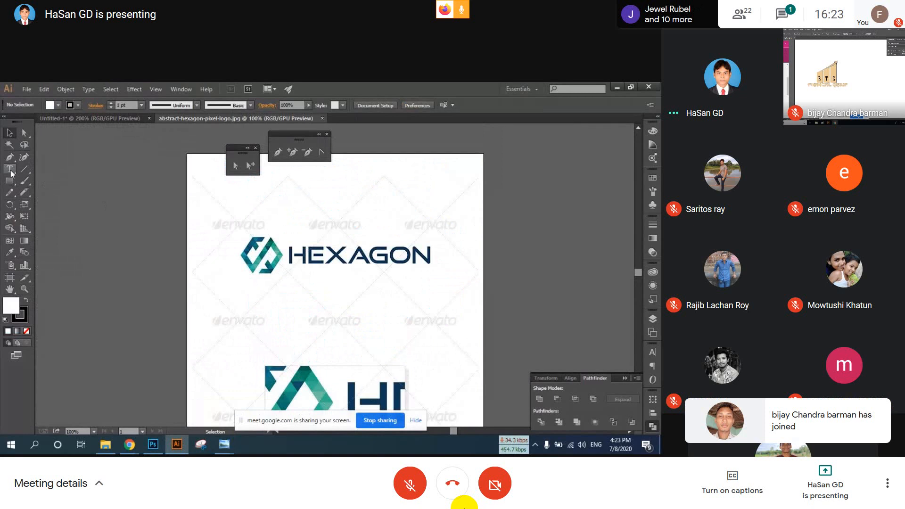
# Bring the hexagon logo image into the Untitled-1 document, over the artboard's right half.
pyautogui.click(9, 133)
pyautogui.click(248, 259)
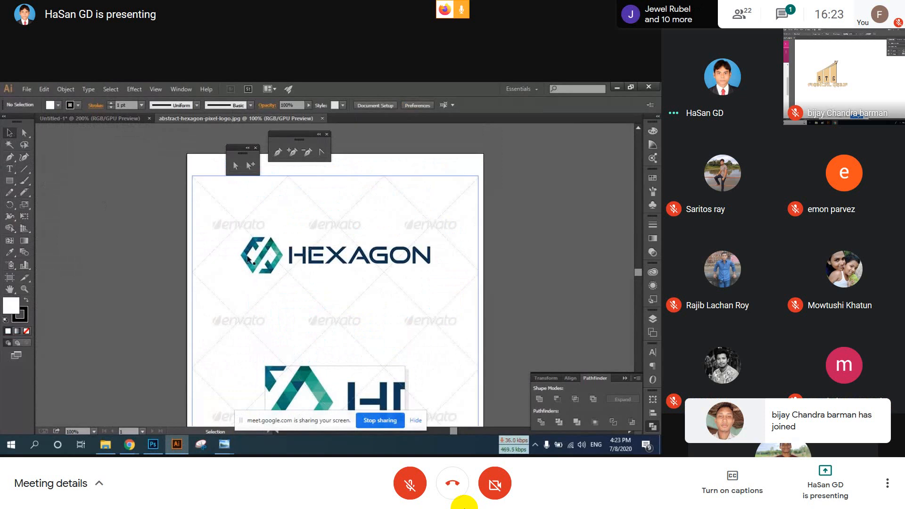
pyautogui.click(121, 118)
pyautogui.moveTo(121, 115); pyautogui.dragTo(343, 275)
pyautogui.hotkey('ctrl', '-')
pyautogui.hotkey('ctrl', '-')
pyautogui.hotkey('ctrl', '-')
pyautogui.hotkey('ctrl', '-')
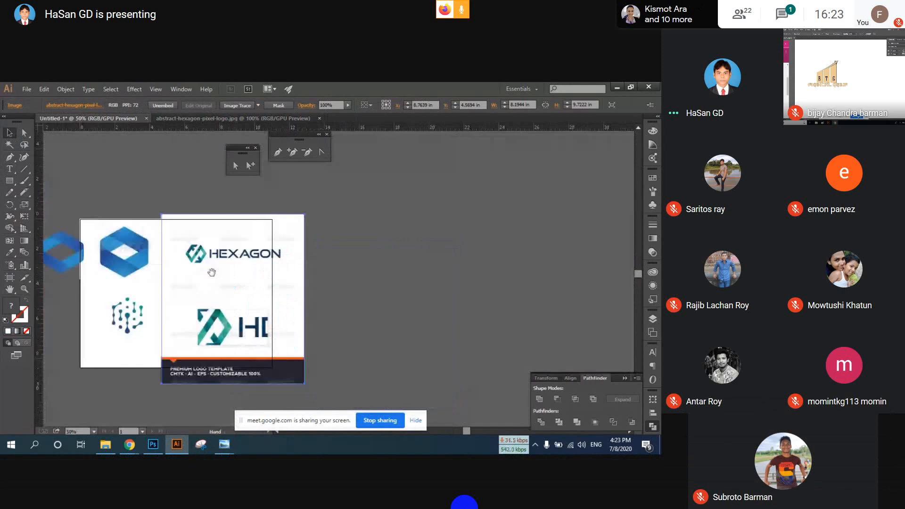
# Move the hexagon image off the artboard to its right and crop it to the upper emblem with a rectangular clipping mask.
pyautogui.moveTo(230, 296); pyautogui.dragTo(427, 289)
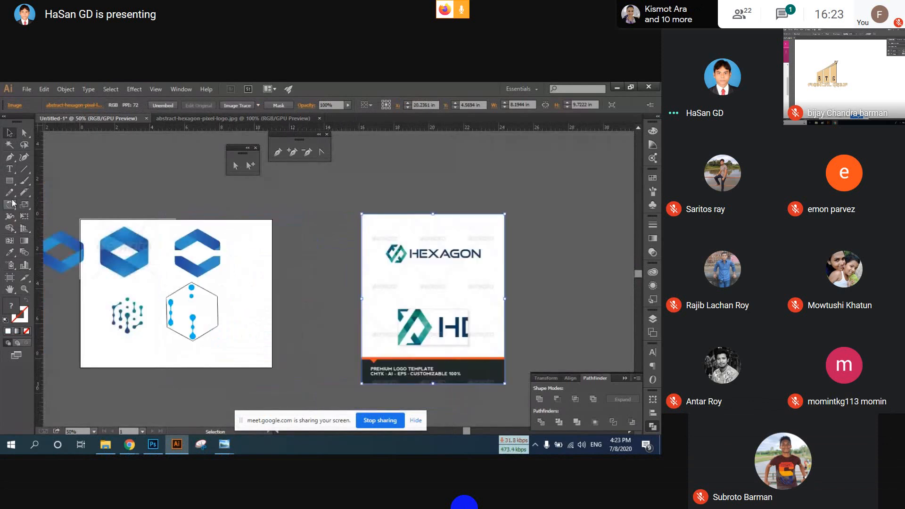
pyautogui.click(10, 181)
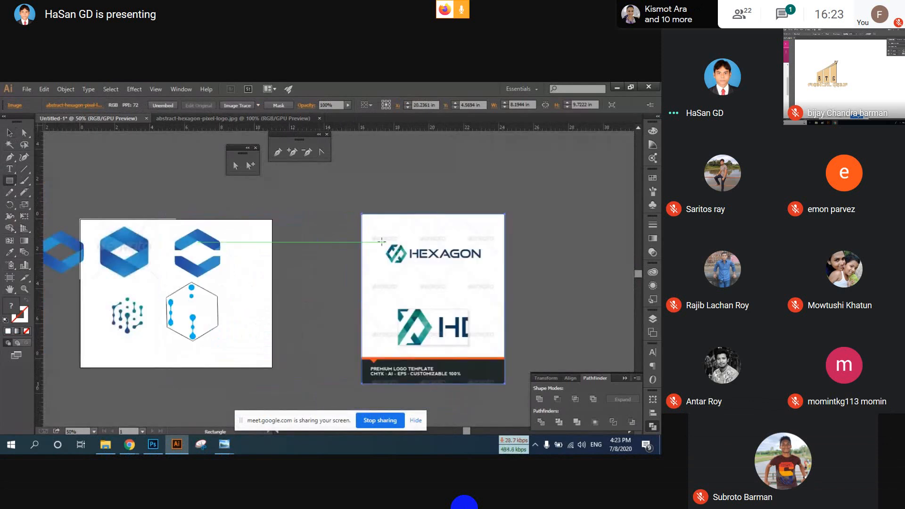
pyautogui.moveTo(381, 242)
pyautogui.mouseDown()
pyautogui.moveTo(413, 276)
pyautogui.moveTo(409, 264)
pyautogui.mouseUp()
pyautogui.press('v')
pyautogui.moveTo(344, 207); pyautogui.dragTo(423, 275)
pyautogui.rightClick(404, 252)
pyautogui.click(427, 307)
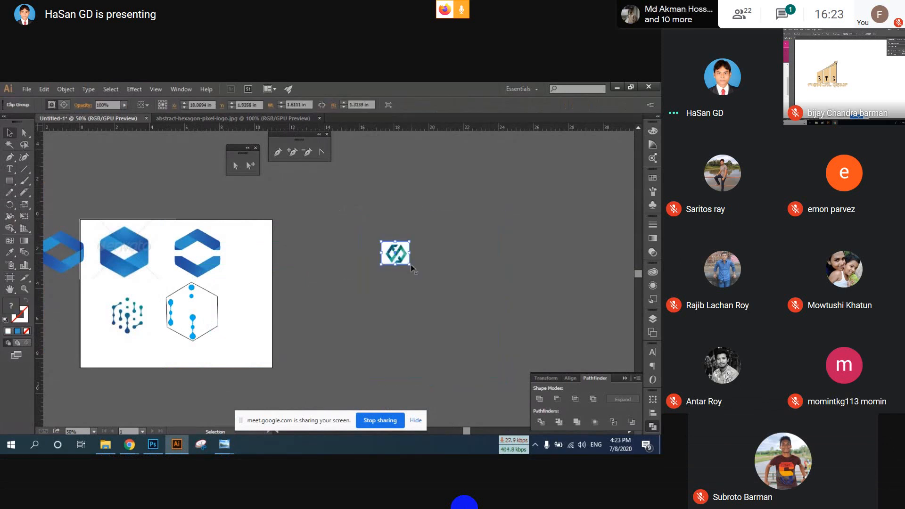
# Enlarge the clipped emblem, move the unfinished dotted hexagon to the artboard's left edge and place the emblem beside the dotted reference logo.
pyautogui.moveTo(409, 265); pyautogui.dragTo(273, 337)
pyautogui.moveTo(179, 351)
pyautogui.mouseDown()
pyautogui.moveTo(231, 309)
pyautogui.moveTo(228, 288)
pyautogui.moveTo(164, 330)
pyautogui.moveTo(171, 338)
pyautogui.mouseUp()
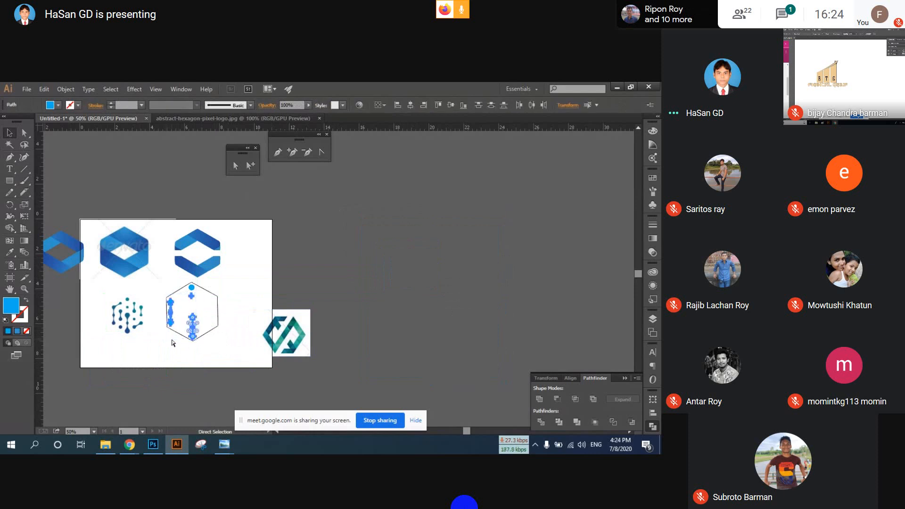
pyautogui.press('v')
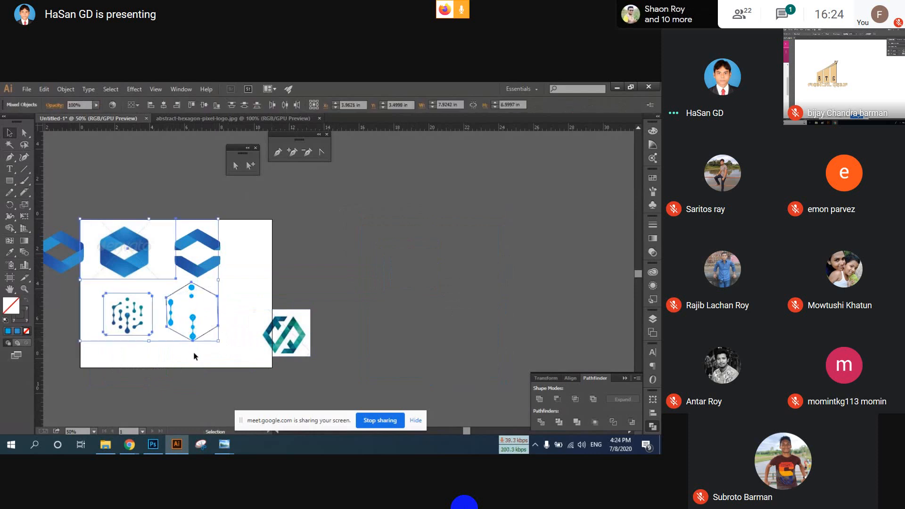
pyautogui.click(192, 365)
pyautogui.moveTo(165, 342); pyautogui.dragTo(228, 293)
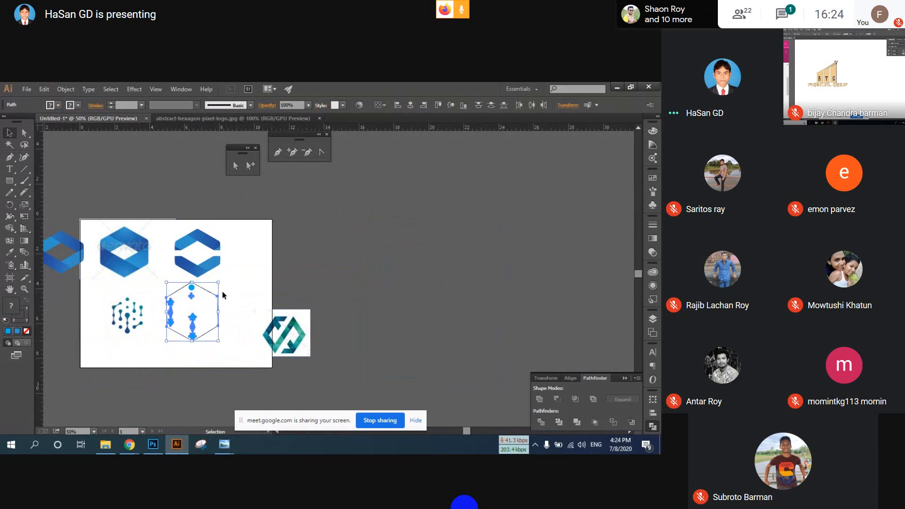
pyautogui.moveTo(196, 337); pyautogui.dragTo(71, 317)
pyautogui.moveTo(283, 338); pyautogui.dragTo(181, 319)
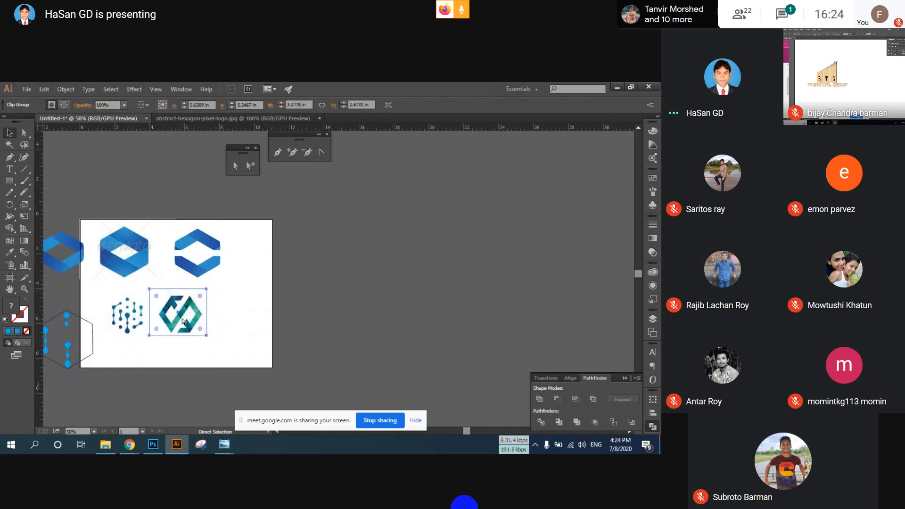
pyautogui.hotkey('ctrl', 'shift', 'a')
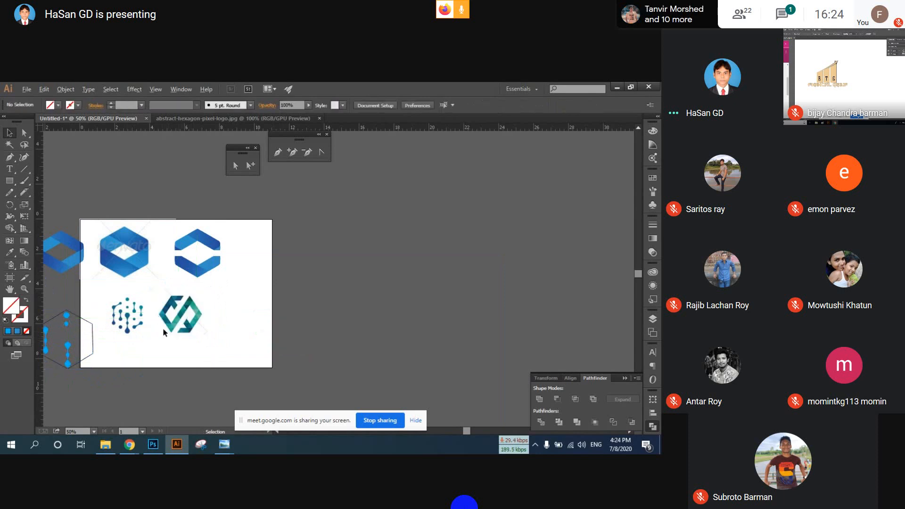
# Draw a flat-topped hexagon with the Polygon tool to the right of the emblem, at a similar size.
pyautogui.scroll(1, 162, 327)
pyautogui.scroll(1, 164, 331)
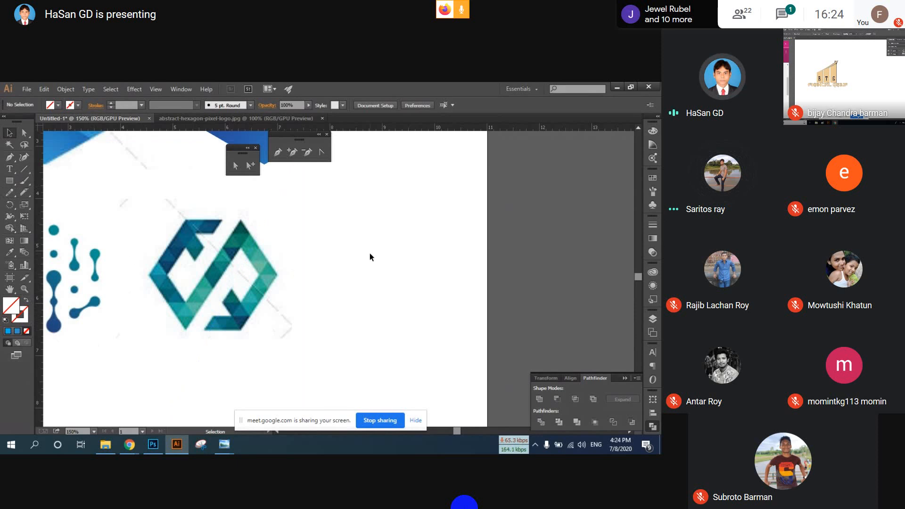
pyautogui.moveTo(9, 183); pyautogui.dragTo(66, 213)
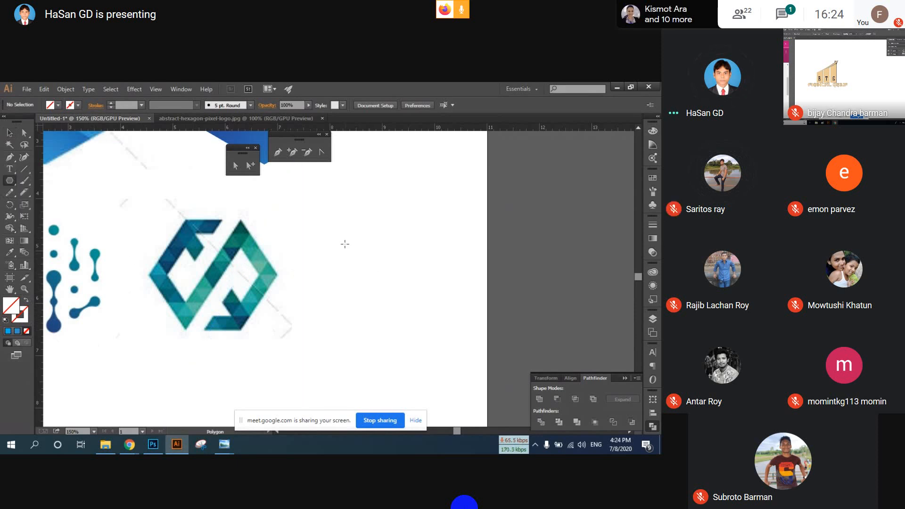
pyautogui.moveTo(336, 236); pyautogui.dragTo(382, 293)
# Give the hexagon a black 20 pt stroke and move it right and down, clear of the emblem.
pyautogui.press('a')
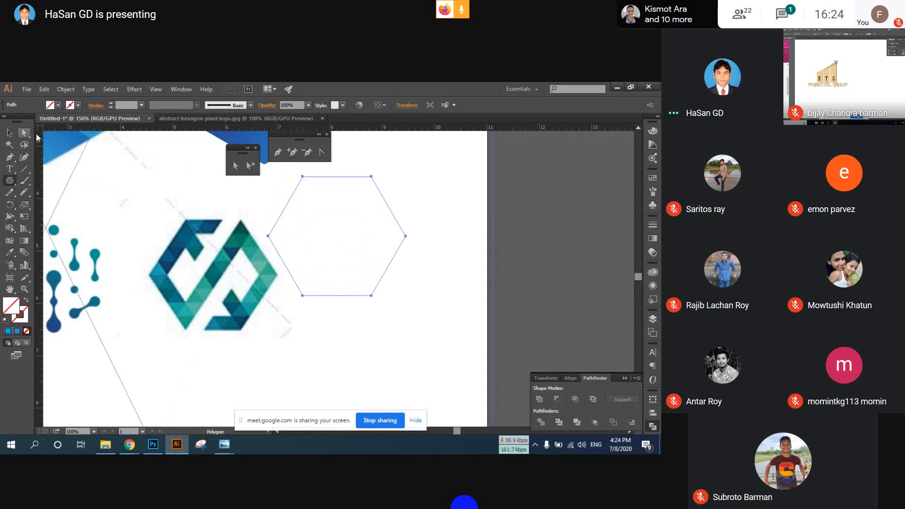
pyautogui.click(79, 106)
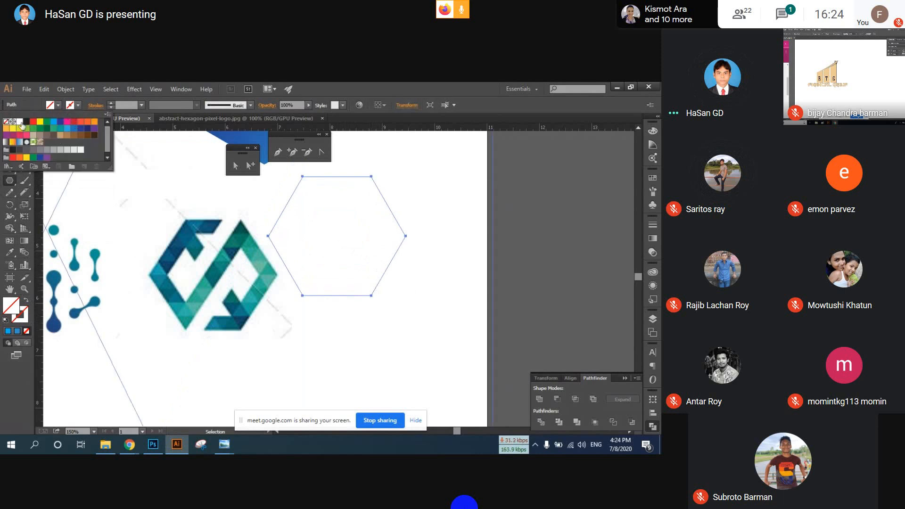
pyautogui.click(26, 122)
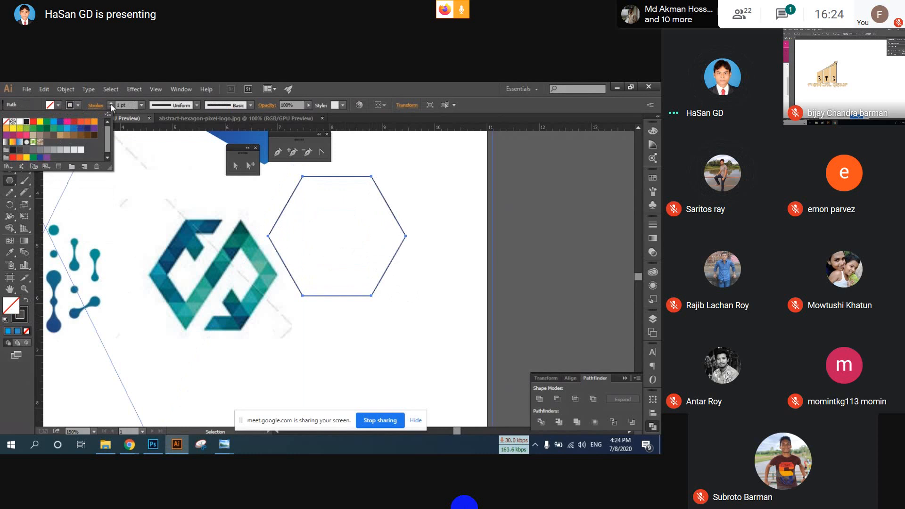
pyautogui.click(112, 103)
pyautogui.click(112, 104)
pyautogui.click(111, 103)
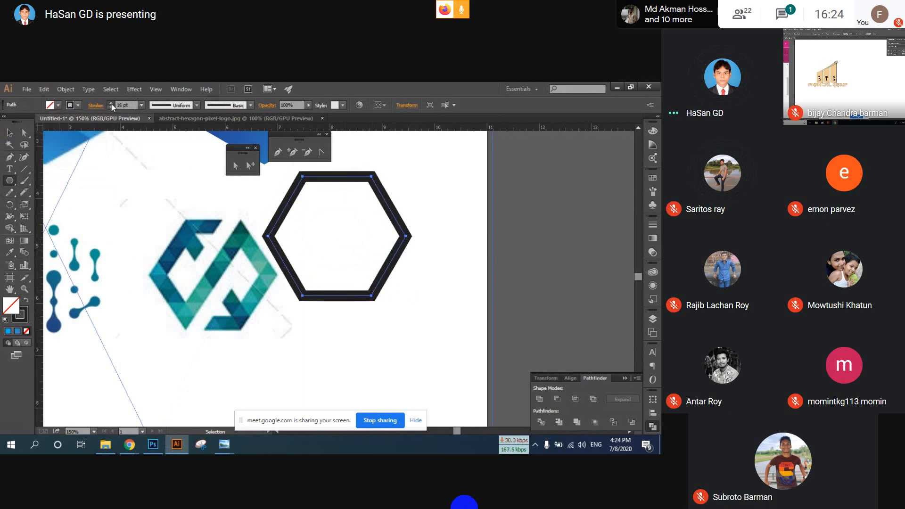
pyautogui.click(111, 103)
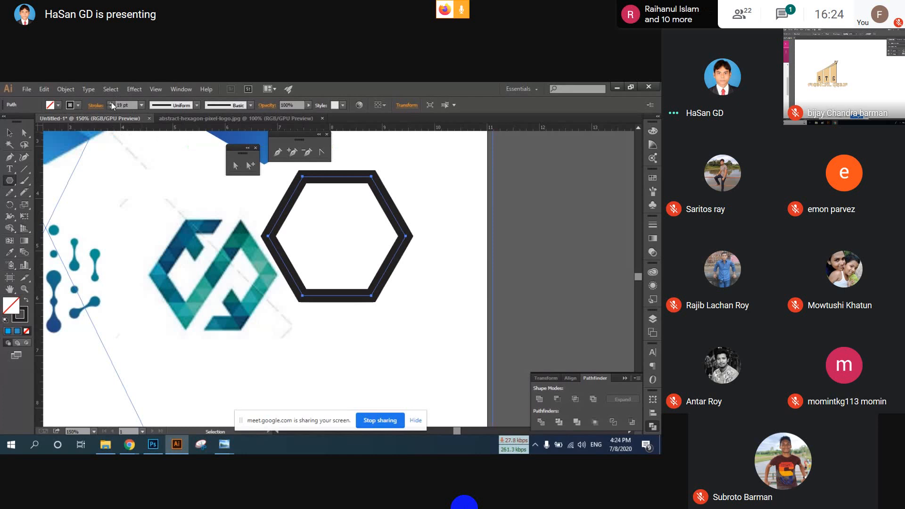
pyautogui.click(111, 104)
pyautogui.click(10, 133)
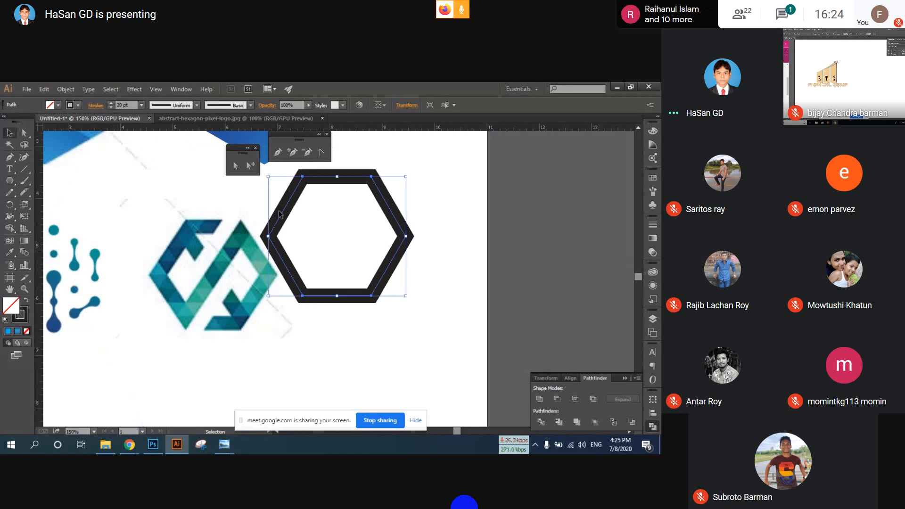
pyautogui.moveTo(295, 218); pyautogui.dragTo(350, 248)
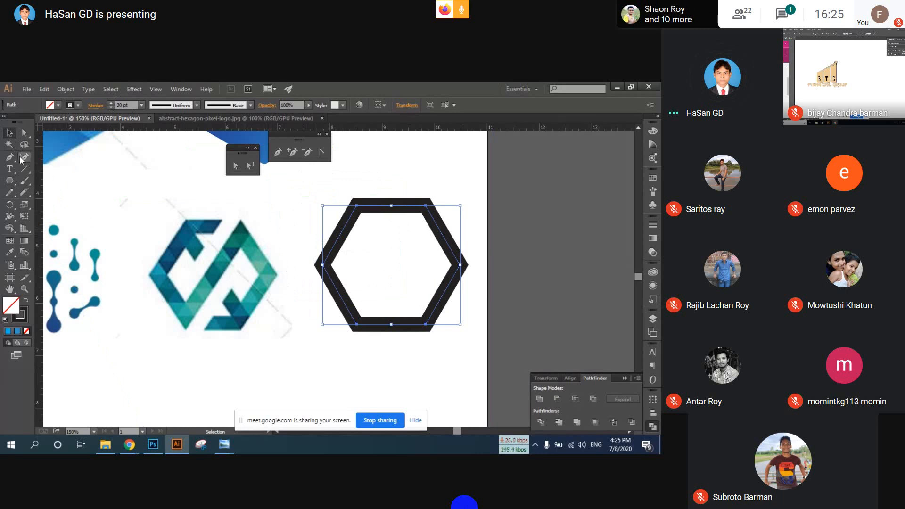
# Draw two crossing diagonal lines inside the hexagon, each joining an upper corner anchor to the opposite lower corner.
pyautogui.click(24, 169)
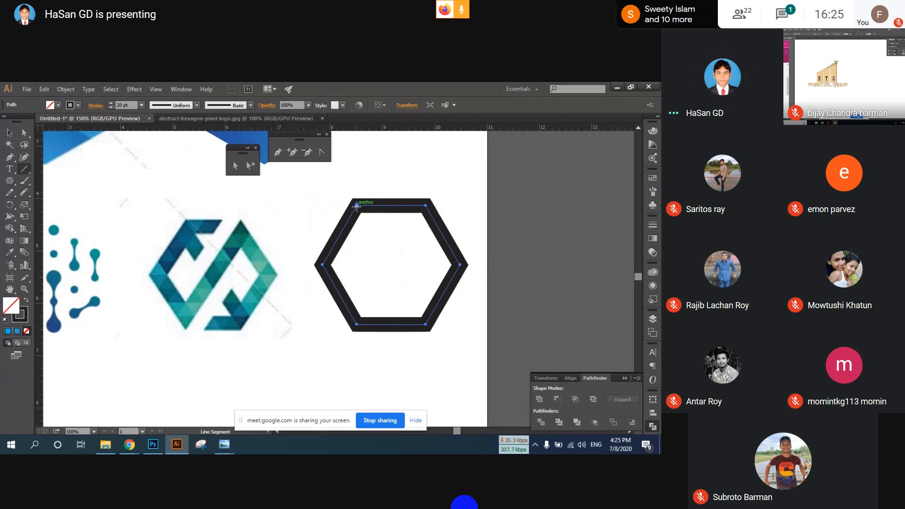
pyautogui.moveTo(358, 208); pyautogui.dragTo(425, 324)
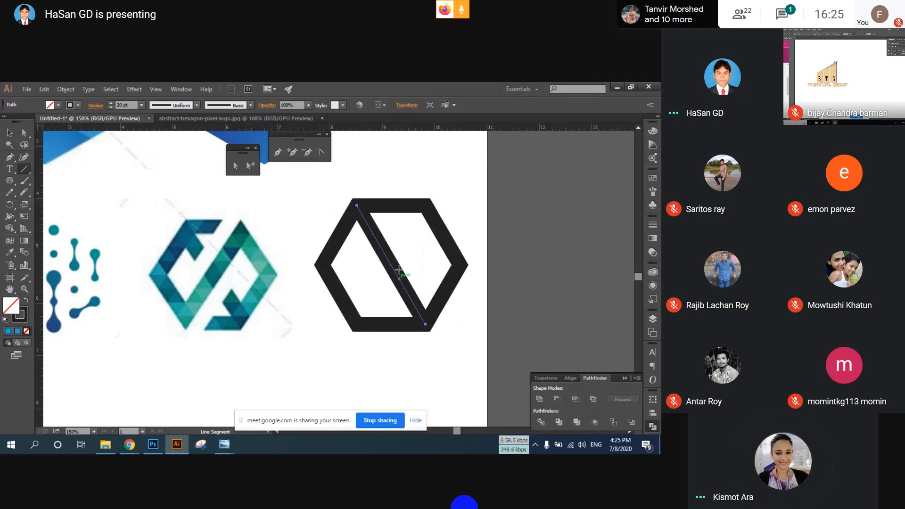
pyautogui.moveTo(426, 205); pyautogui.dragTo(356, 325)
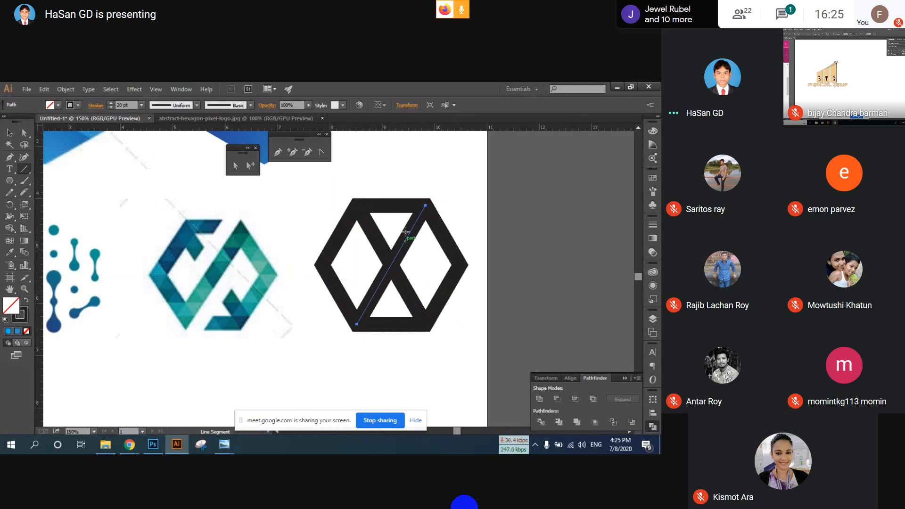
# Extend the upper end of the rising diagonal beyond the hexagon's upper-right corner, along the line's direction.
pyautogui.click(24, 132)
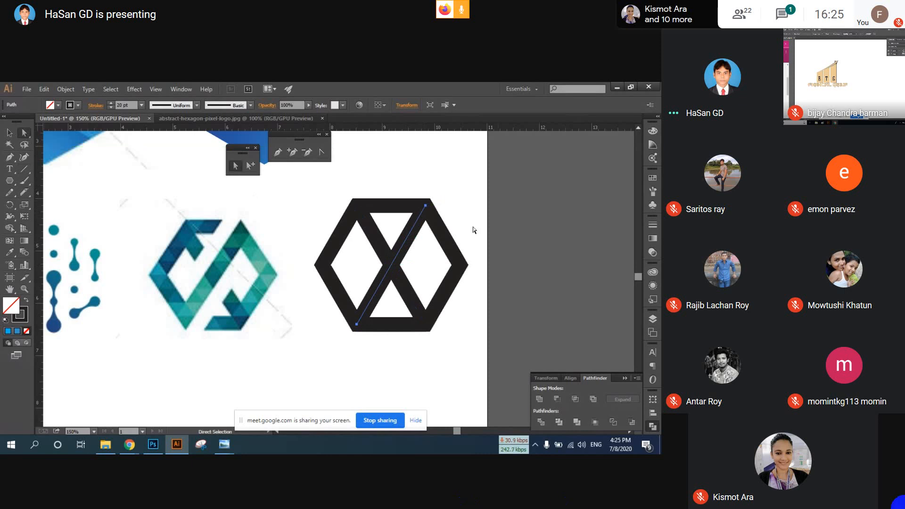
pyautogui.click(427, 207)
pyautogui.moveTo(427, 206); pyautogui.dragTo(453, 159)
pyautogui.click(349, 338)
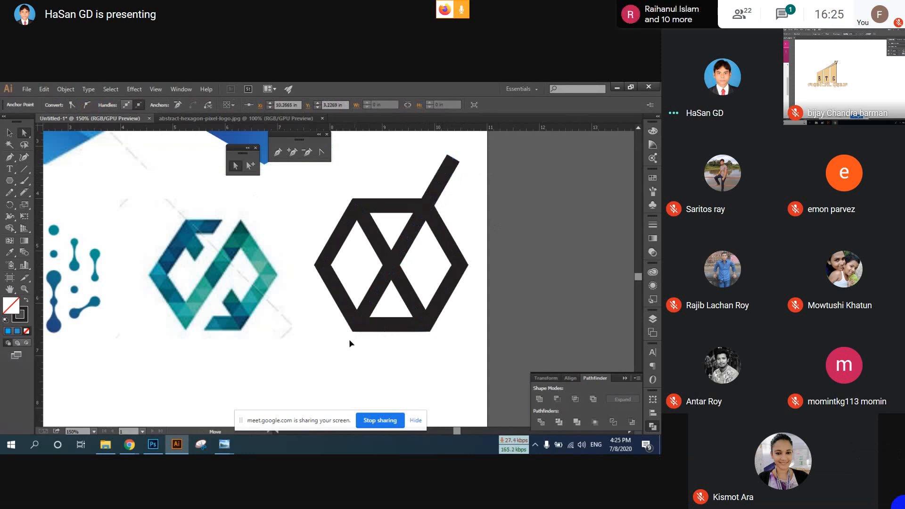
# Extend the rising diagonal's lower end to about X 7.97, Y 7.34 in and the falling diagonal's upper end to about X 7.92, Y 3.12 in.
pyautogui.moveTo(355, 324); pyautogui.dragTo(328, 373)
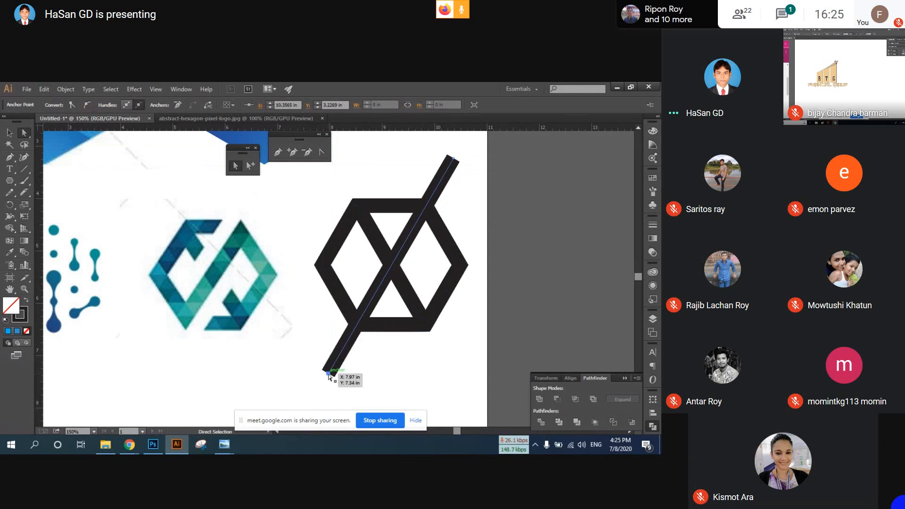
pyautogui.click(370, 231)
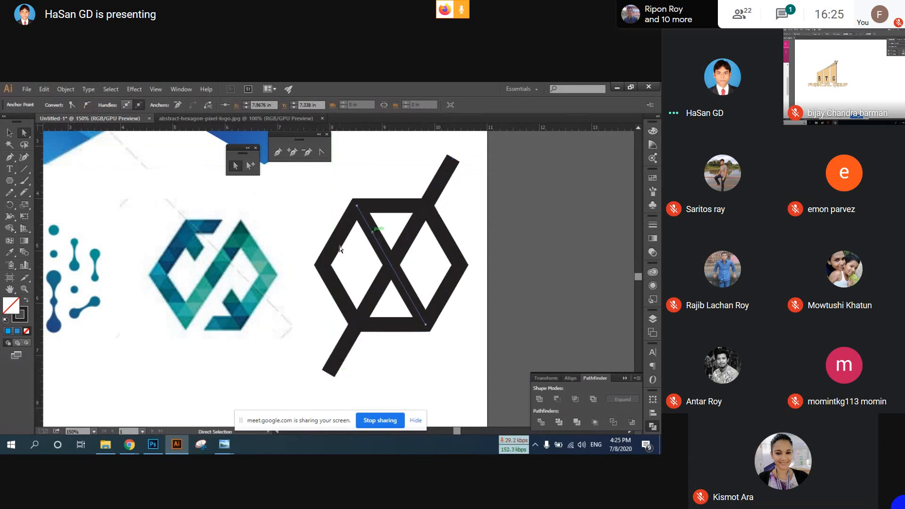
pyautogui.scroll(1, 365, 241)
pyautogui.scroll(1, 365, 243)
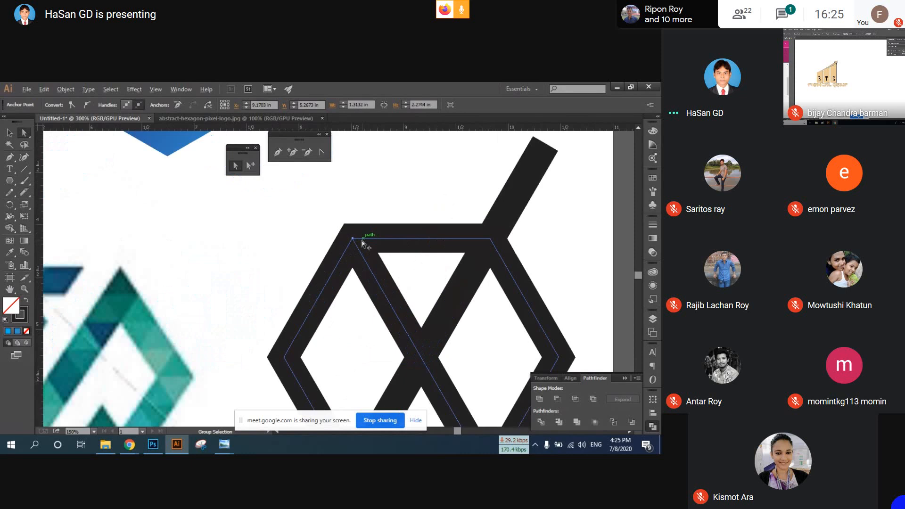
pyautogui.click(374, 244)
pyautogui.moveTo(362, 241); pyautogui.dragTo(320, 172)
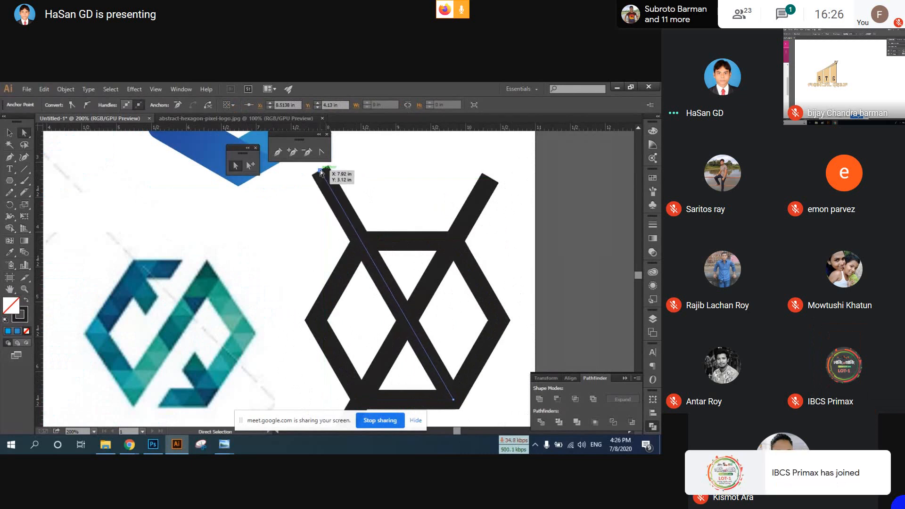
# Extend the falling diagonal's lower end past the hexagon's corner to about X 10.67 in, Y 7.85 in.
pyautogui.scroll(-2, 434, 315)
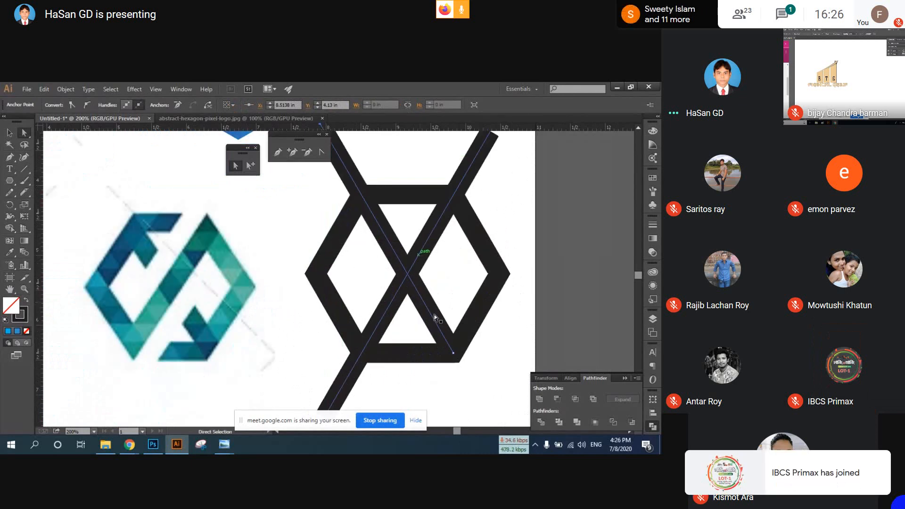
pyautogui.scroll(-2, 434, 315)
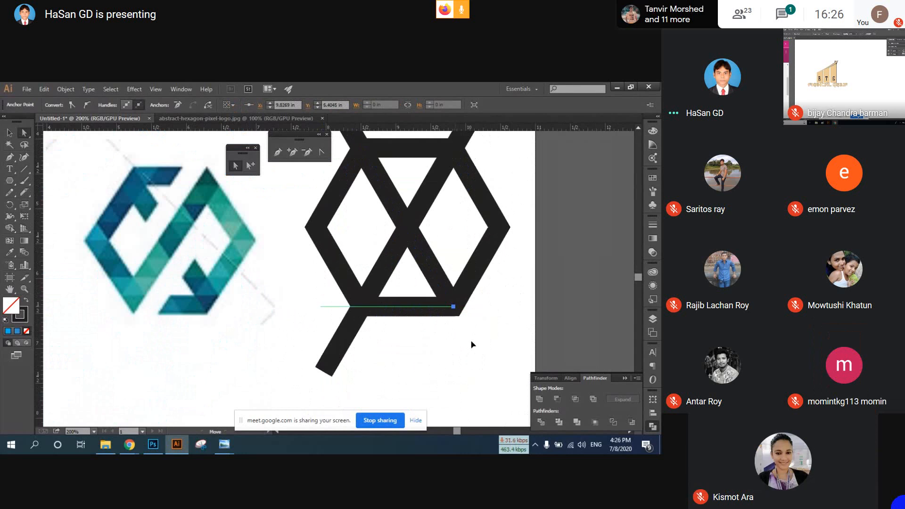
pyautogui.moveTo(453, 307); pyautogui.dragTo(511, 406)
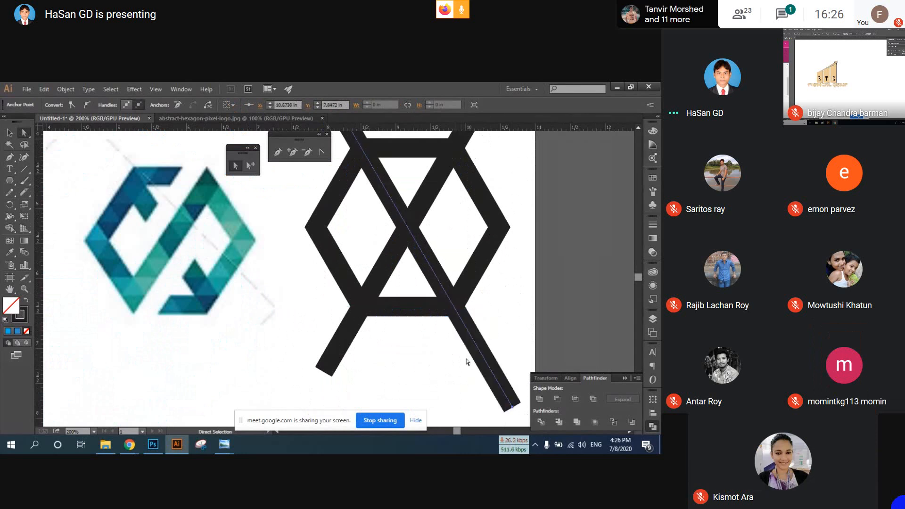
pyautogui.click(439, 319)
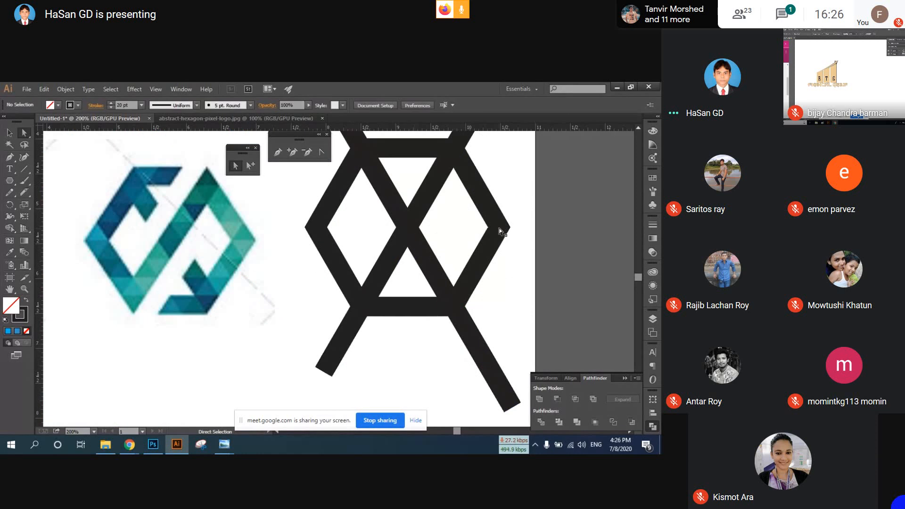
# Move the whole rising diagonal slightly right so it crosses just off the hexagon's centre and corners.
pyautogui.click(436, 189)
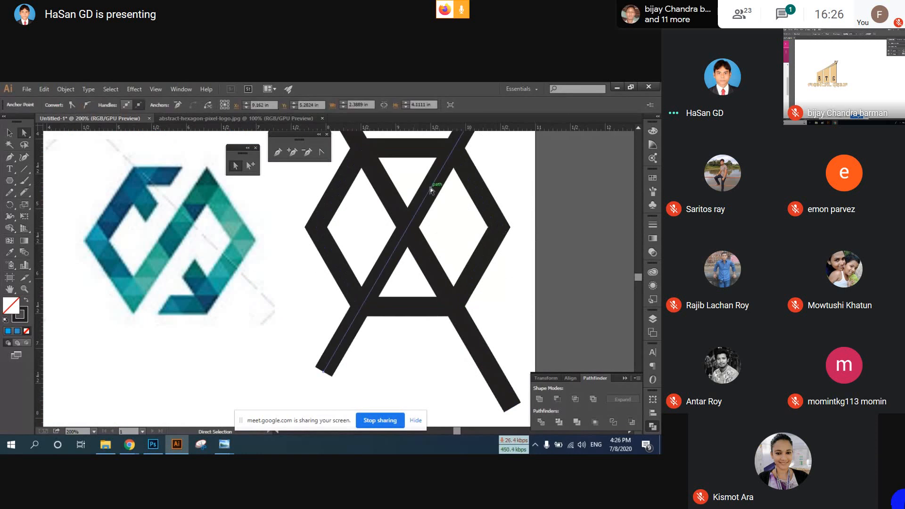
pyautogui.scroll(2, 420, 260)
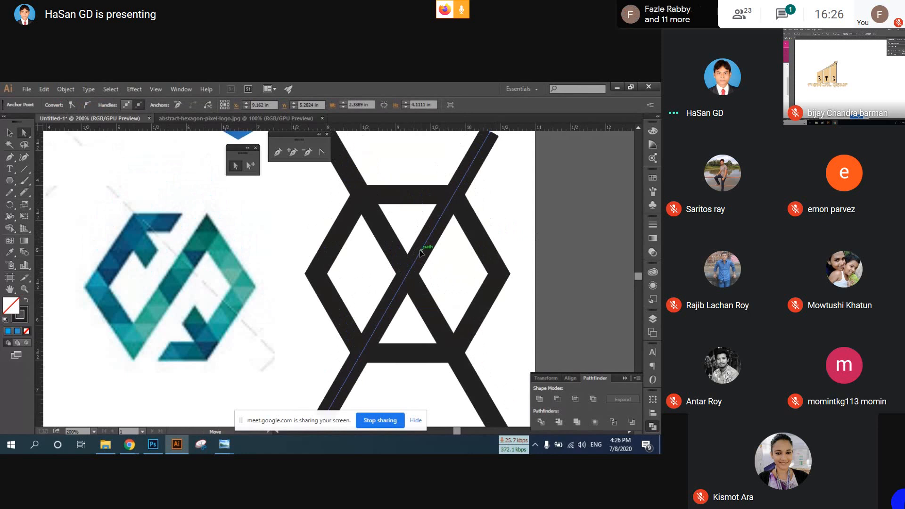
pyautogui.moveTo(422, 253); pyautogui.dragTo(411, 242)
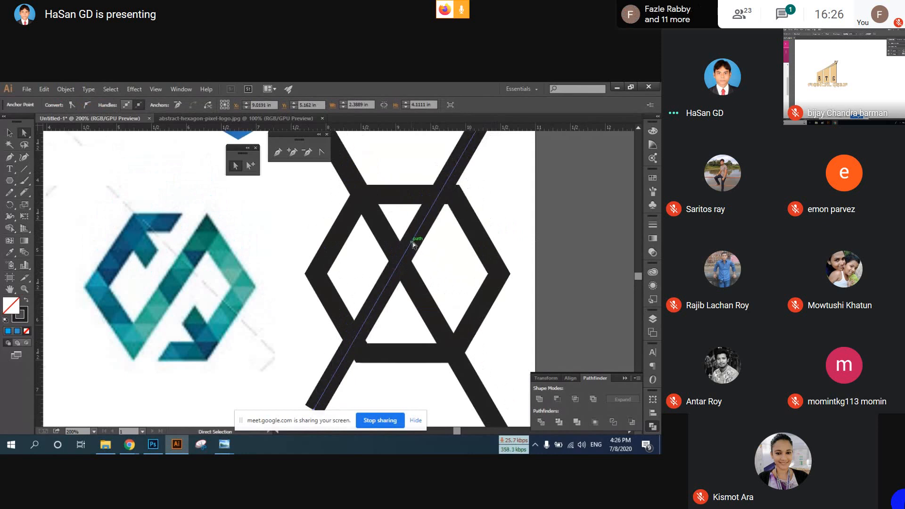
pyautogui.press('alt')
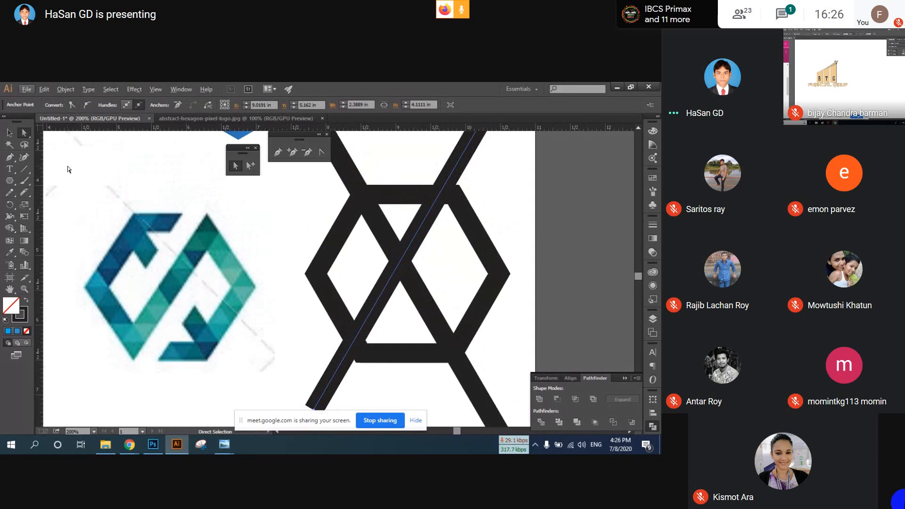
pyautogui.click(10, 133)
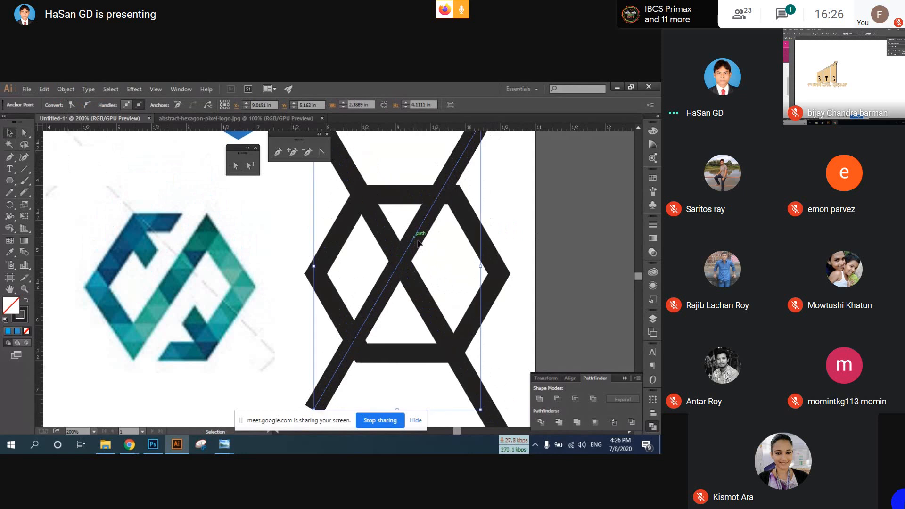
pyautogui.moveTo(418, 243); pyautogui.dragTo(434, 251)
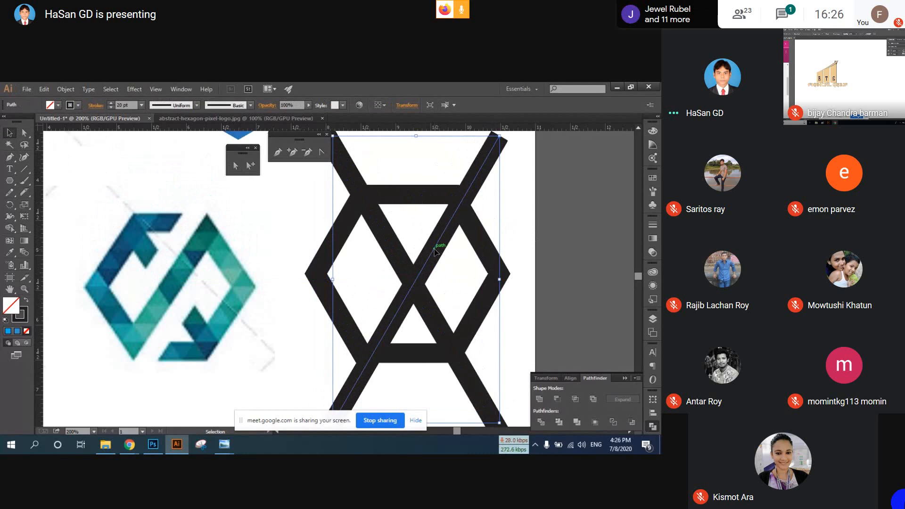
# Move the falling diagonal slightly up and right, checking how it meets the hexagon's corners.
pyautogui.click(397, 254)
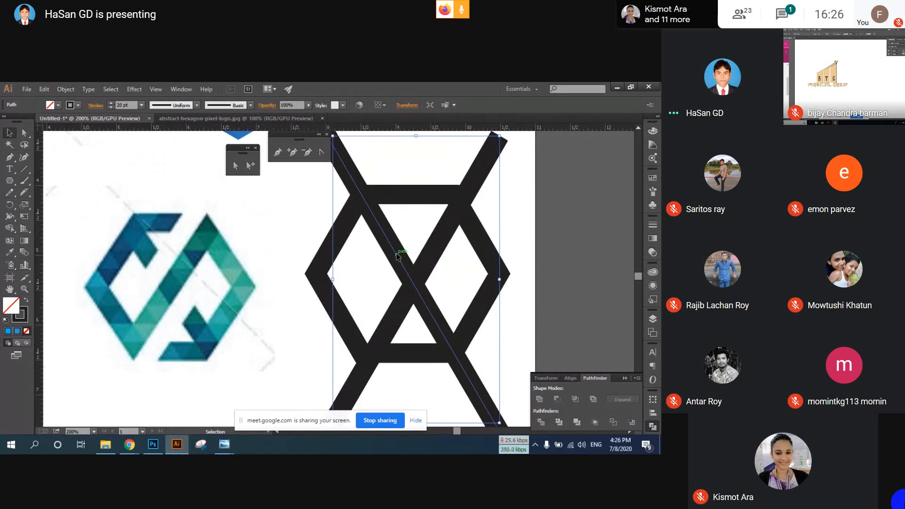
pyautogui.moveTo(397, 254); pyautogui.dragTo(403, 245)
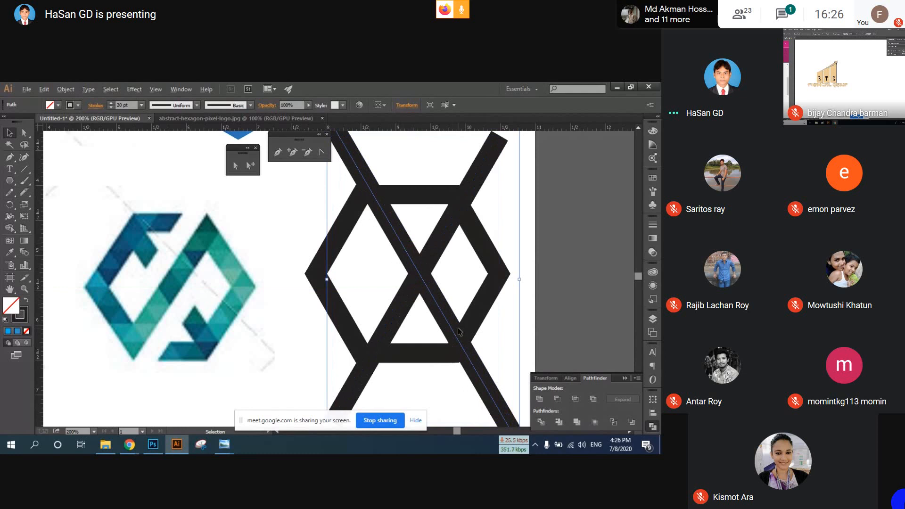
pyautogui.scroll(2, 458, 328)
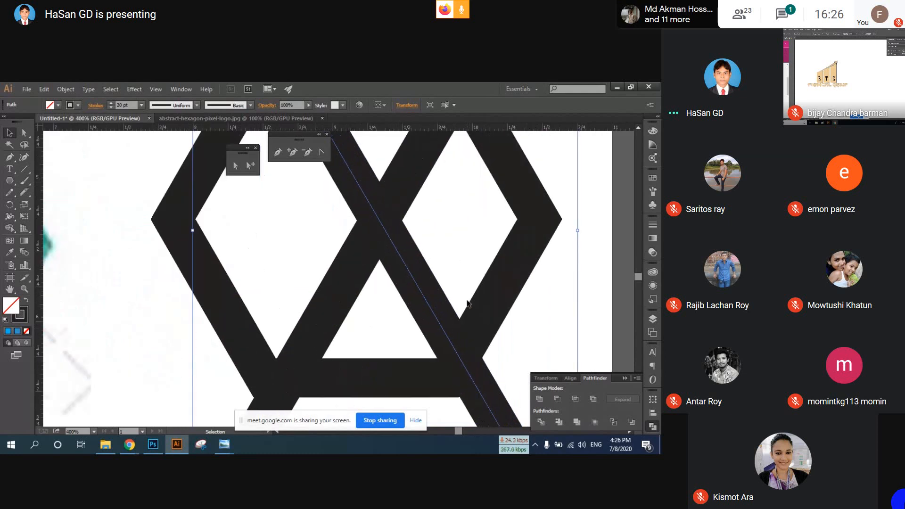
pyautogui.scroll(-3, 405, 306)
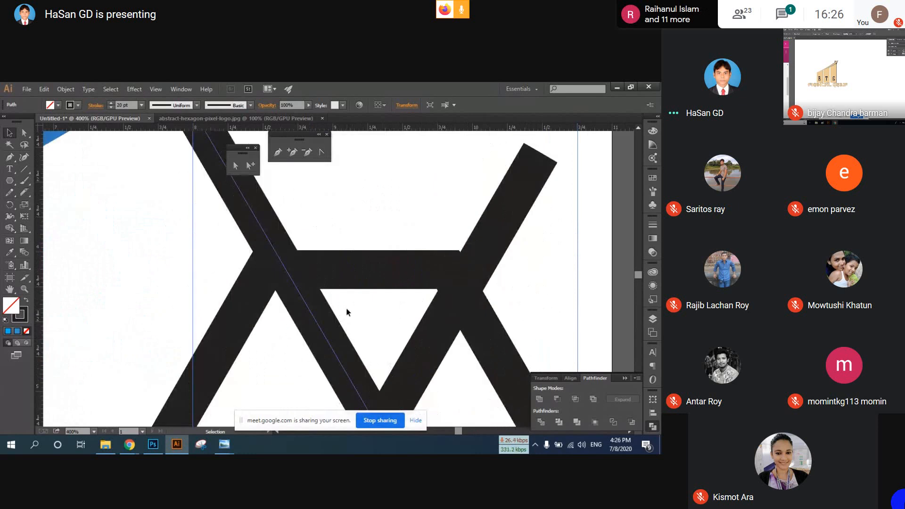
pyautogui.scroll(-1, 346, 307)
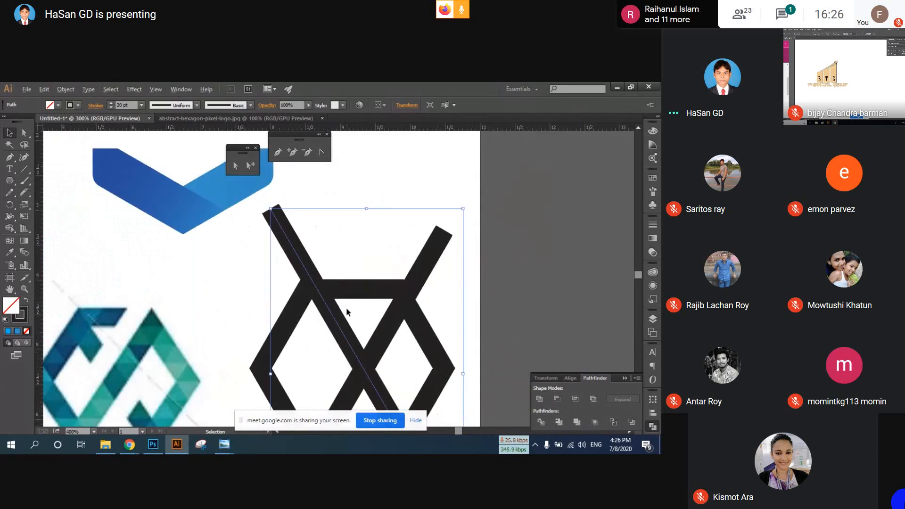
pyautogui.scroll(-2, 346, 307)
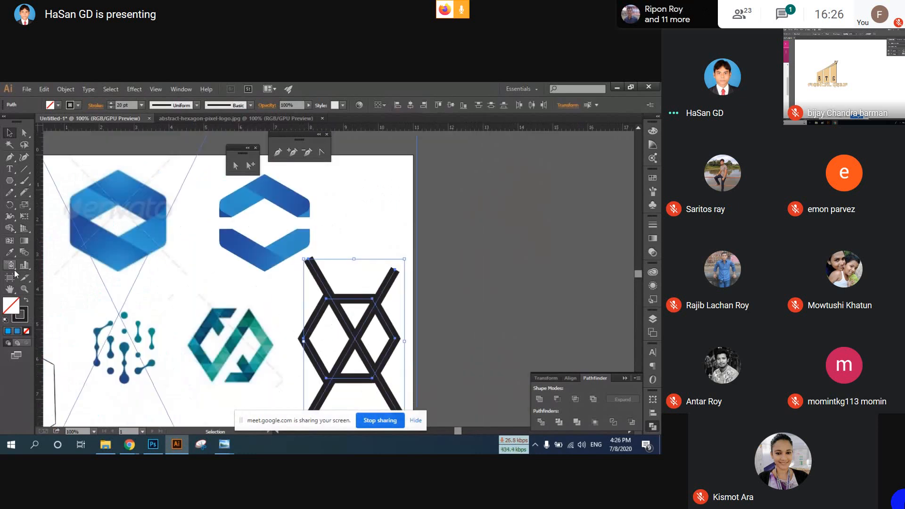
# Try to remove the rising diagonal's lower overhang with the Shape Builder, and undo the cut.
pyautogui.click(10, 229)
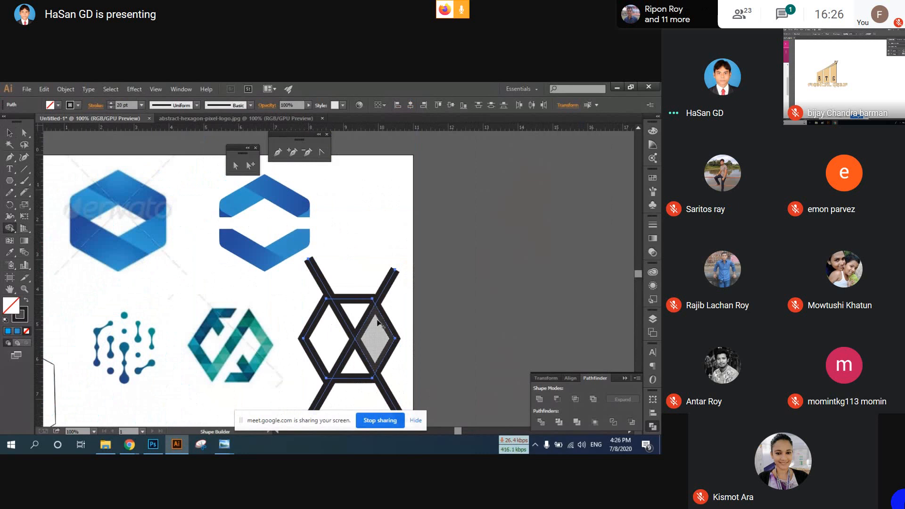
pyautogui.scroll(-2, 377, 323)
pyautogui.scroll(-1, 386, 314)
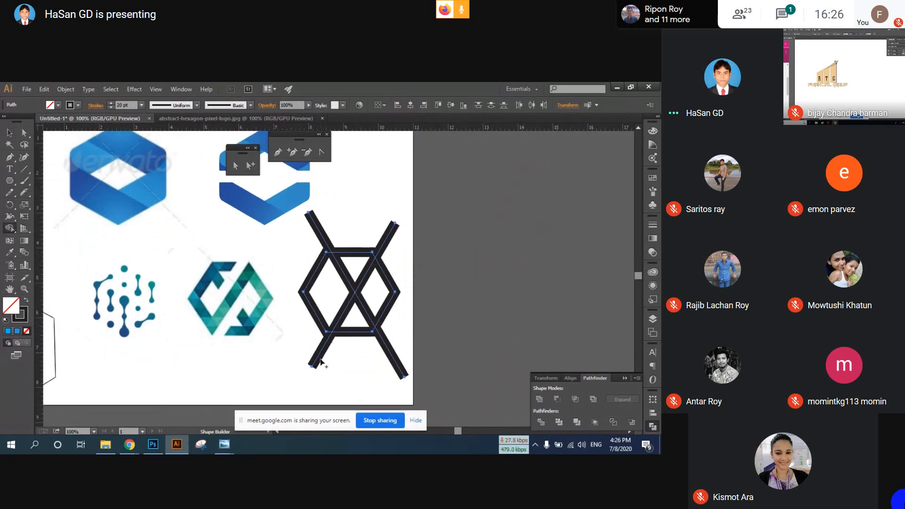
pyautogui.keyDown('alt'); pyautogui.click(320, 354); pyautogui.keyUp('alt')
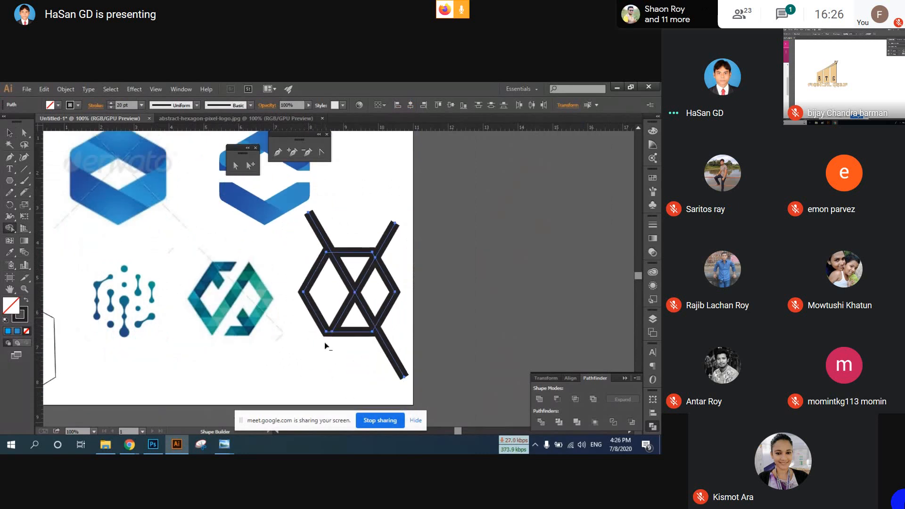
pyautogui.moveTo(330, 309); pyautogui.dragTo(340, 323)
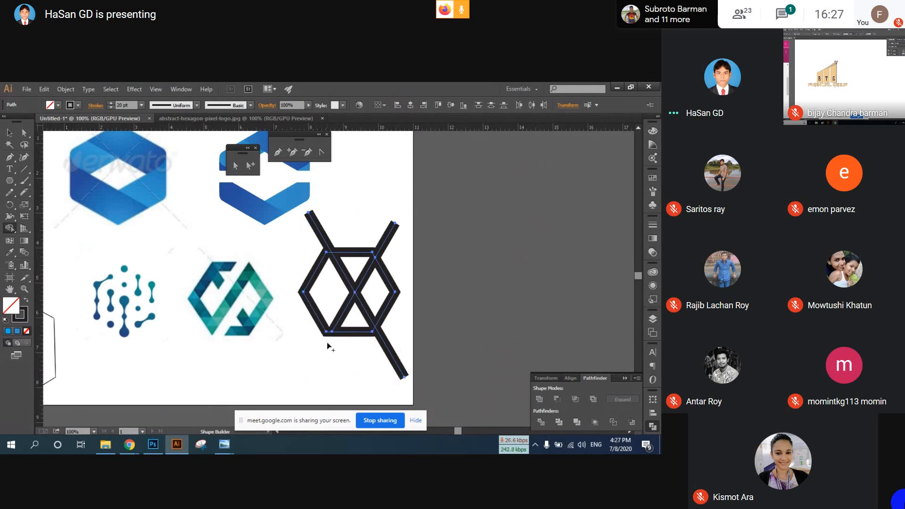
pyautogui.press('v')
pyautogui.hotkey('ctrl', 'z')
pyautogui.hotkey('shift', 'm')
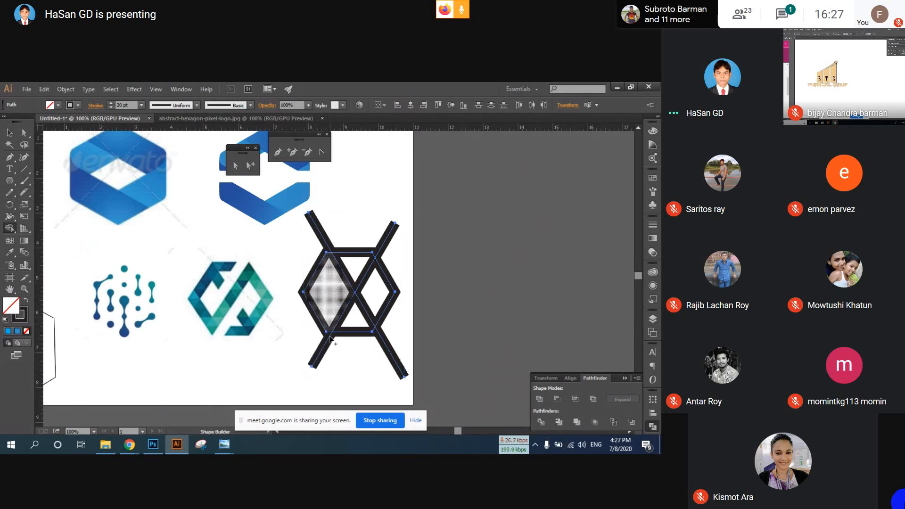
# Try to cut away the rising diagonal's lower overhang and the hexagon's bottom edge with the Shape Builder, and undo both cuts.
pyautogui.keyDown('alt'); pyautogui.click(327, 346); pyautogui.keyUp('alt')
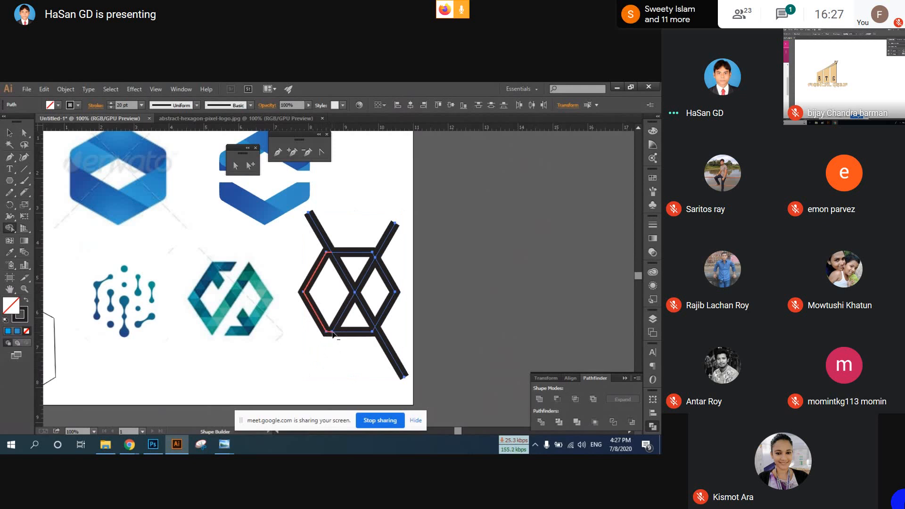
pyautogui.scroll(3, 332, 333)
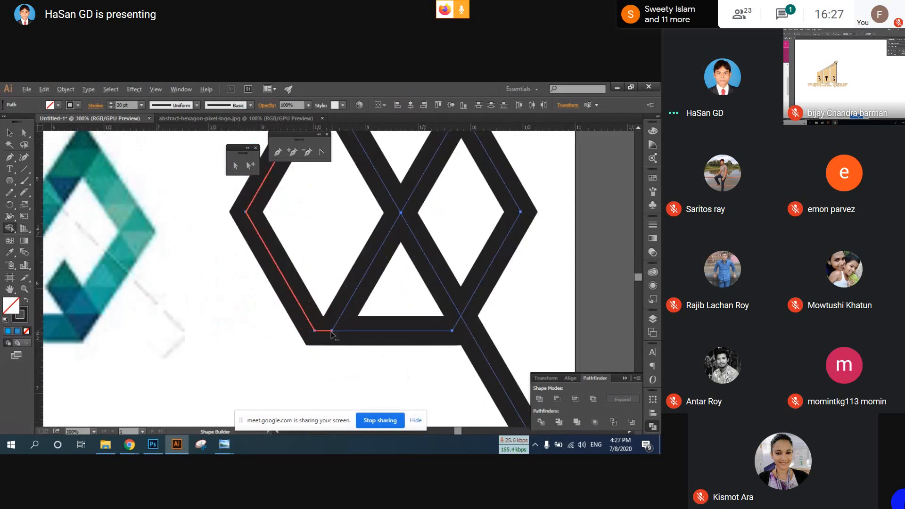
pyautogui.keyDown('alt'); pyautogui.click(333, 333); pyautogui.keyUp('alt')
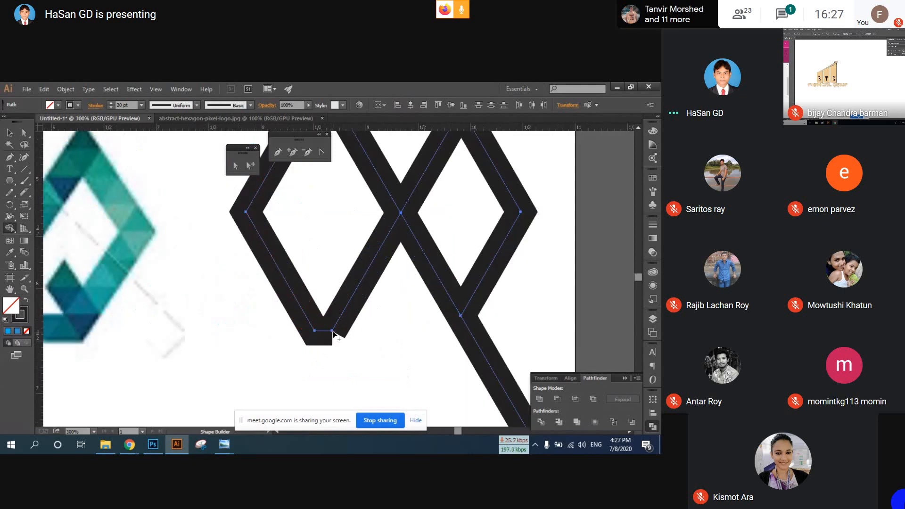
pyautogui.press('v')
pyautogui.hotkey('ctrl', 'z')
pyautogui.hotkey('ctrl', 'z')
pyautogui.hotkey('shift', 'm')
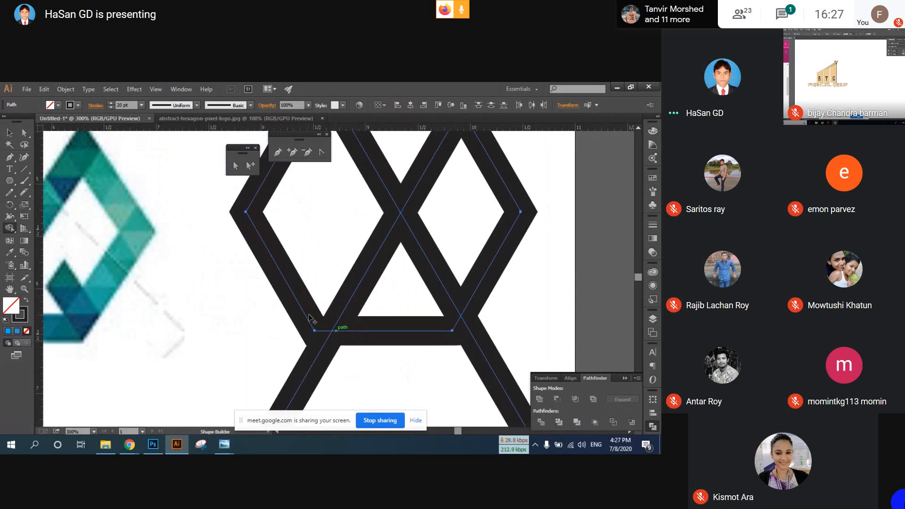
# Expand the fill and stroke of the hexagon and both diagonals into filled shapes.
pyautogui.scroll(-4, 310, 318)
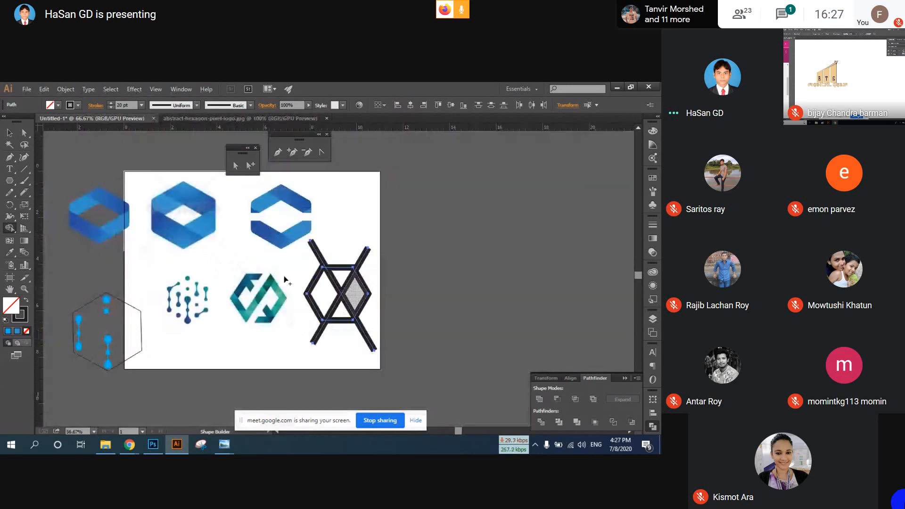
pyautogui.press('v')
pyautogui.click(399, 230)
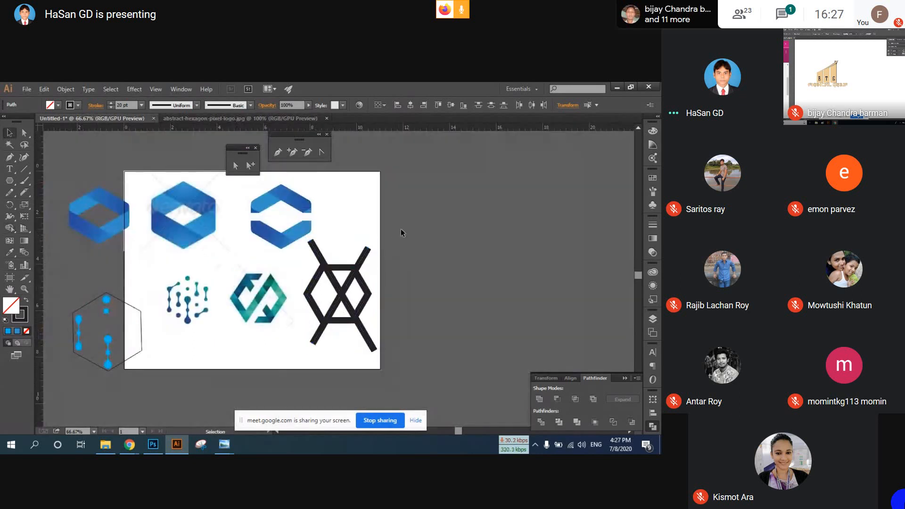
pyautogui.moveTo(434, 245); pyautogui.dragTo(313, 328)
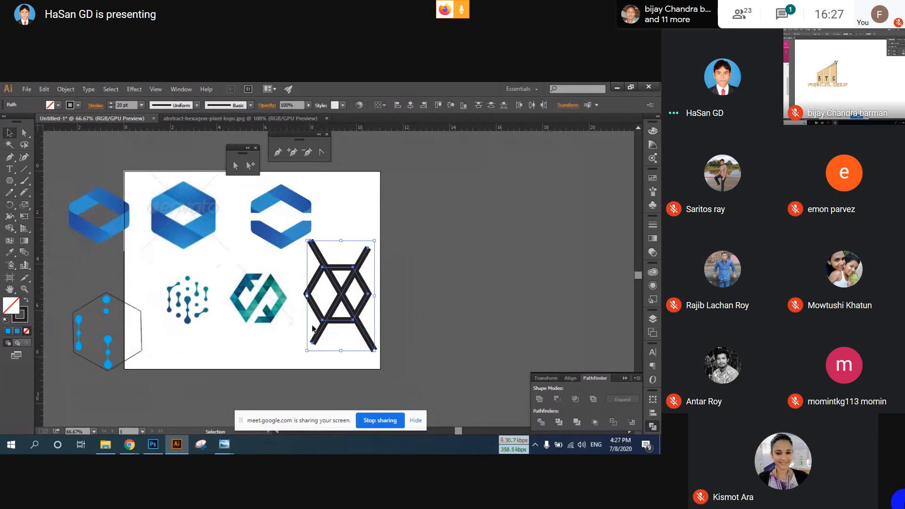
pyautogui.click(66, 89)
pyautogui.click(108, 200)
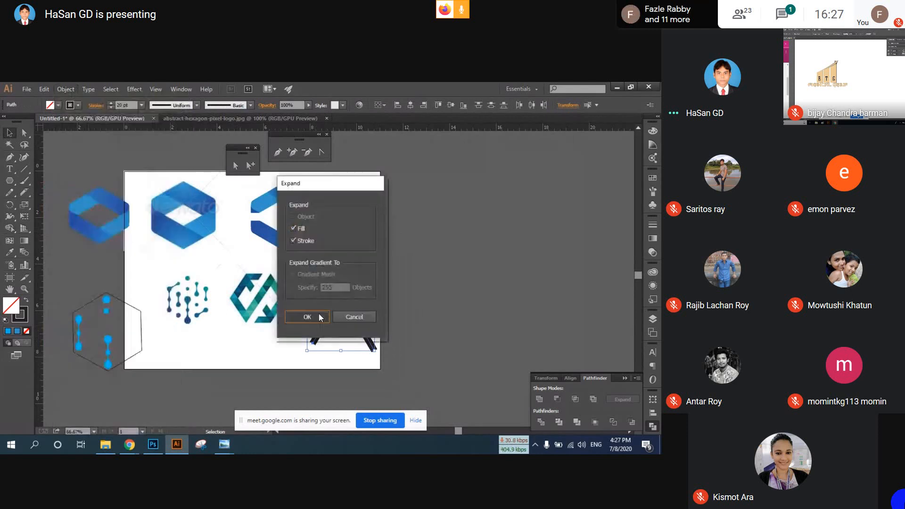
pyautogui.click(305, 317)
pyautogui.click(390, 272)
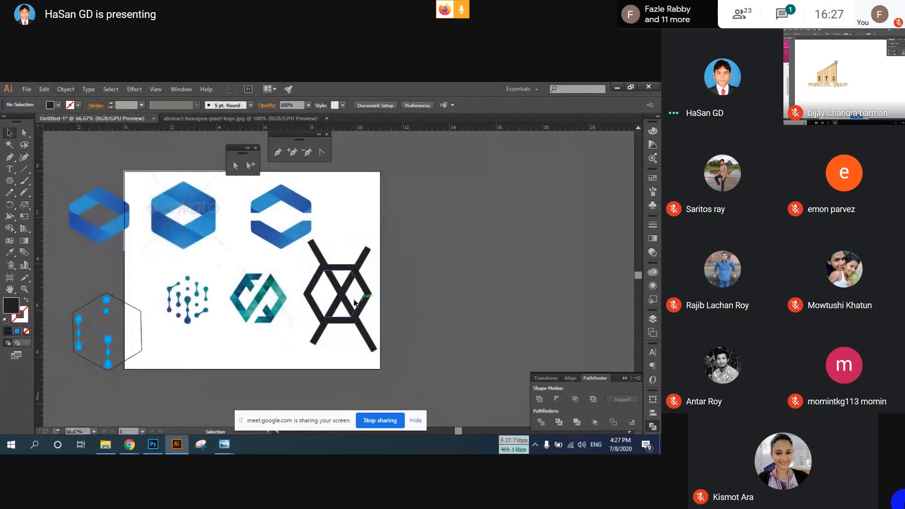
pyautogui.scroll(1, 338, 296)
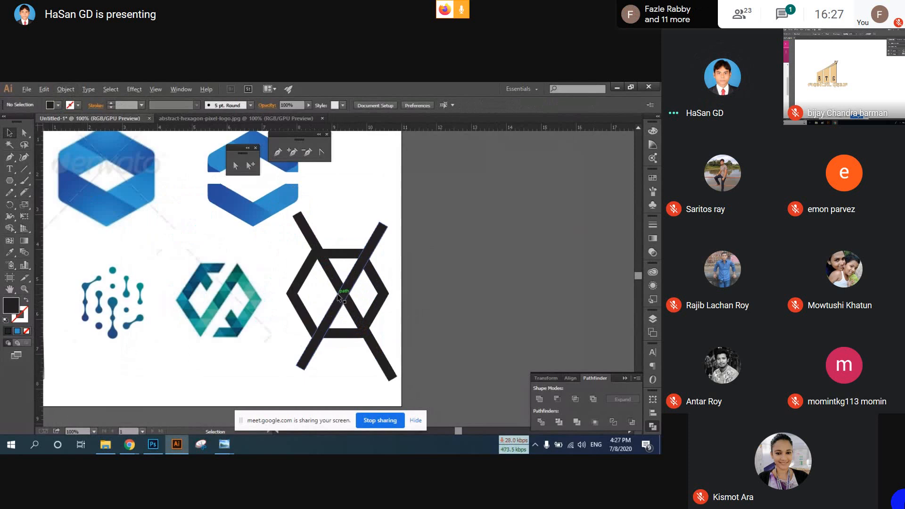
# Try to cut the rising diagonal's lower overhang, its crossing of the hexagon's bottom edge and its inner length away with the Shape Builder.
pyautogui.click(337, 293)
pyautogui.scroll(1, 338, 293)
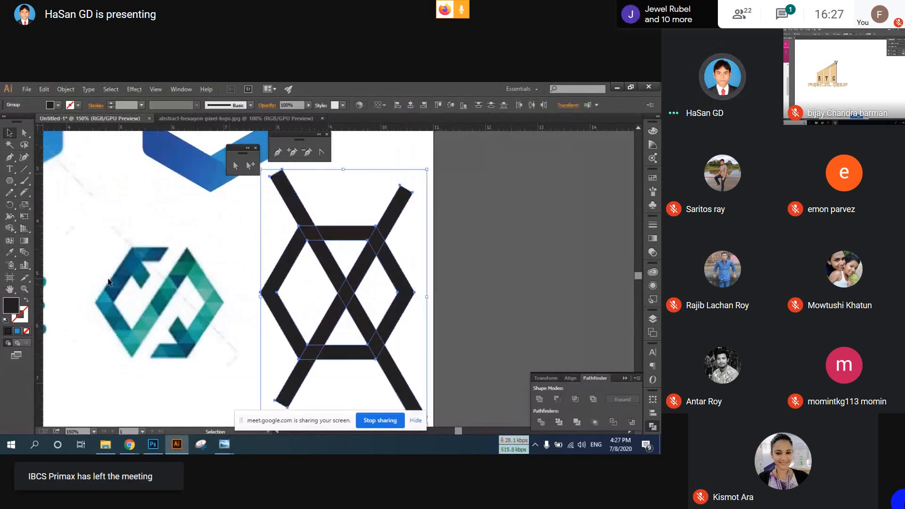
pyautogui.click(9, 228)
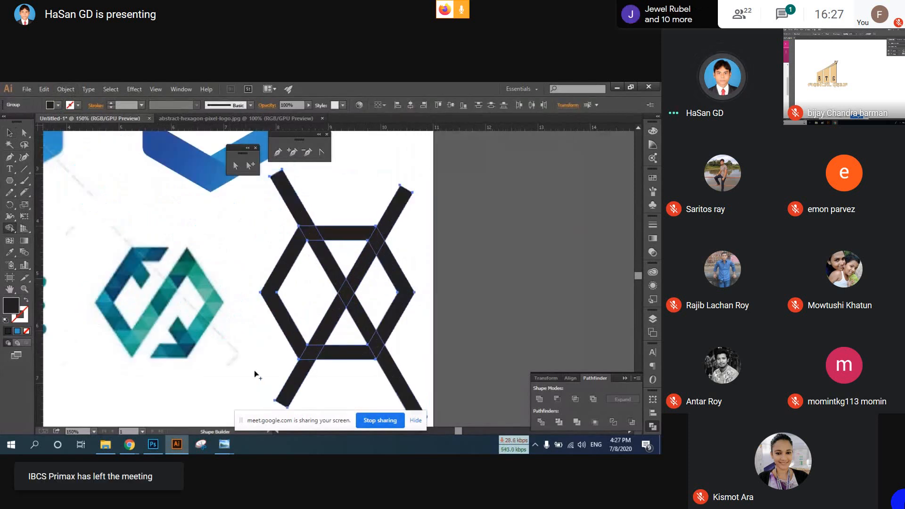
pyautogui.scroll(-1, 259, 370)
pyautogui.moveTo(282, 375); pyautogui.dragTo(362, 234)
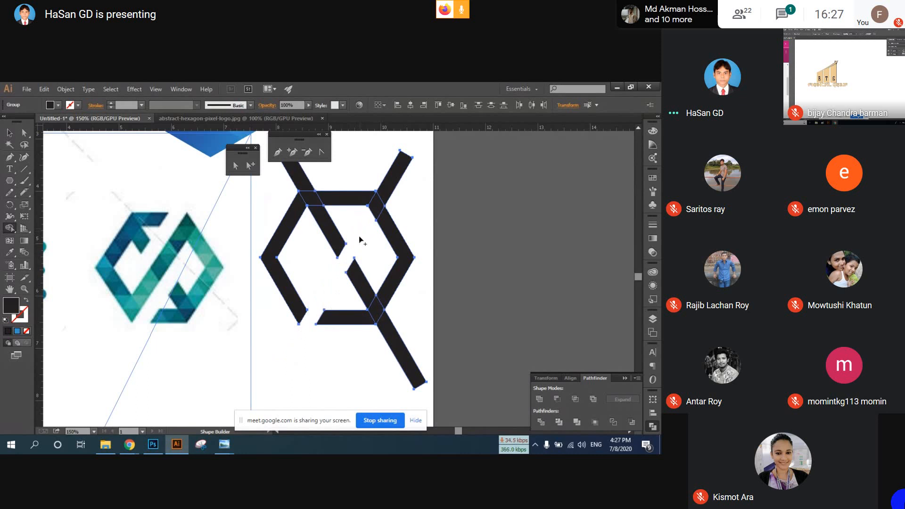
# Try to trim the remaining diagonal overhangs outside the hexagon with the Shape Builder, and undo all the cuts.
pyautogui.keyDown('alt'); pyautogui.click(396, 341); pyautogui.keyUp('alt')
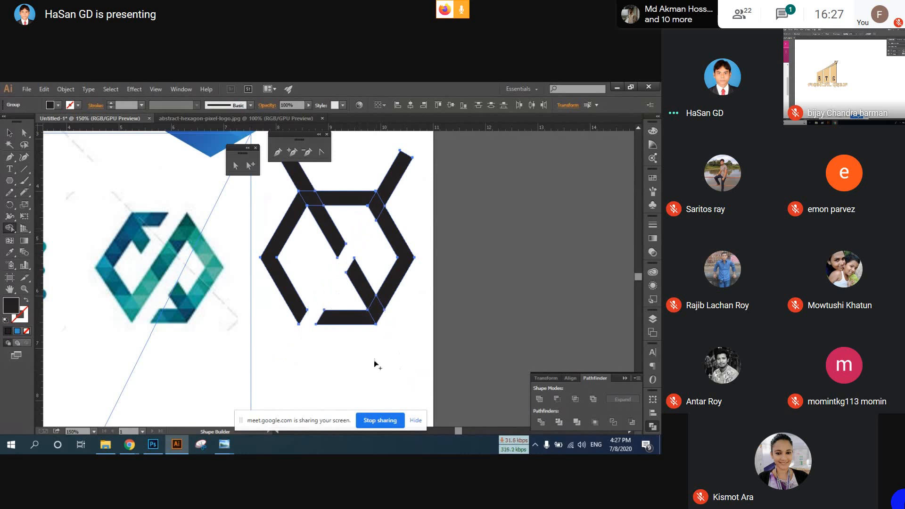
pyautogui.scroll(2, 358, 320)
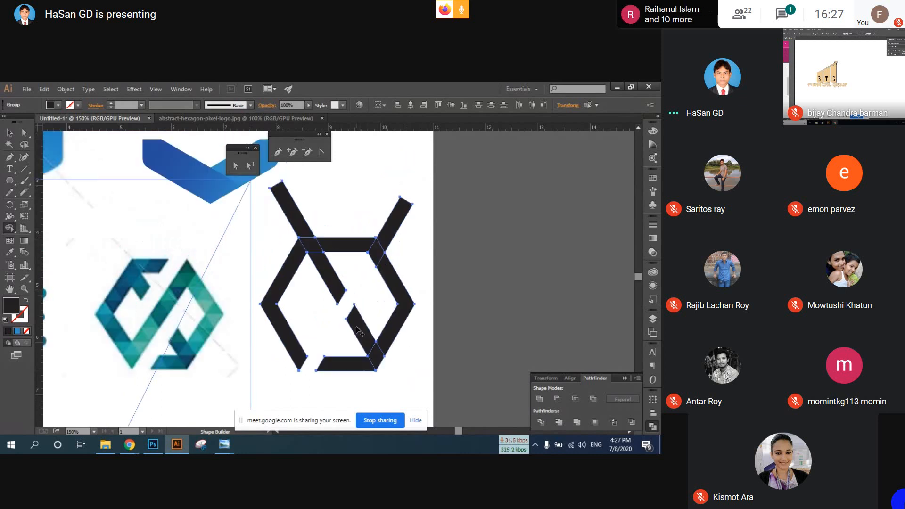
pyautogui.moveTo(285, 198); pyautogui.dragTo(408, 215)
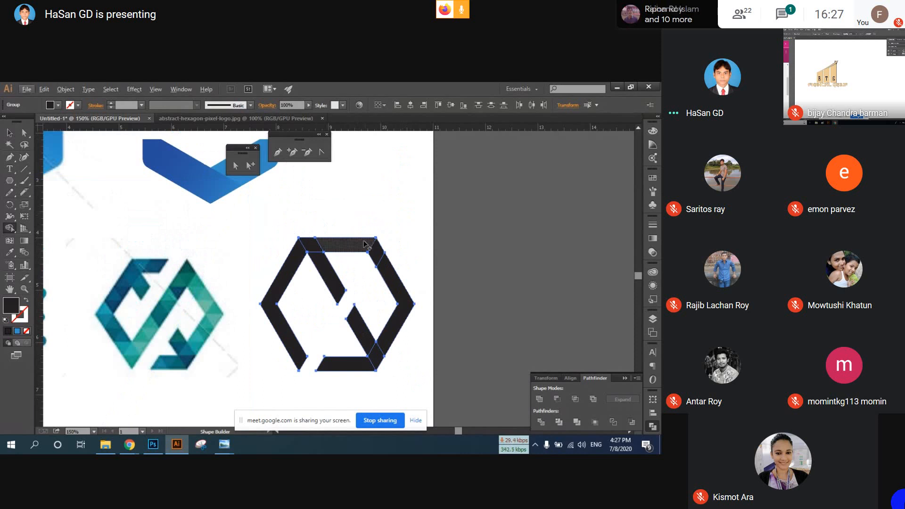
pyautogui.press('alt')
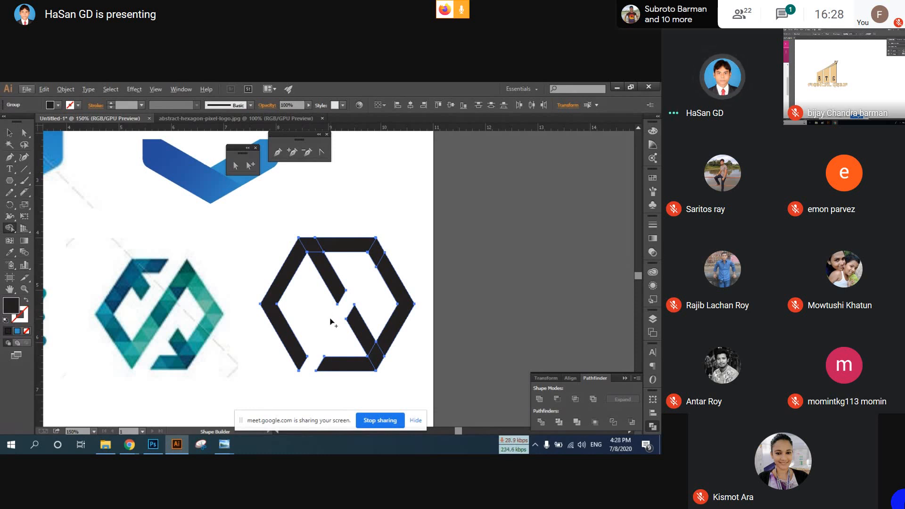
pyautogui.hotkey('ctrl', 'd')
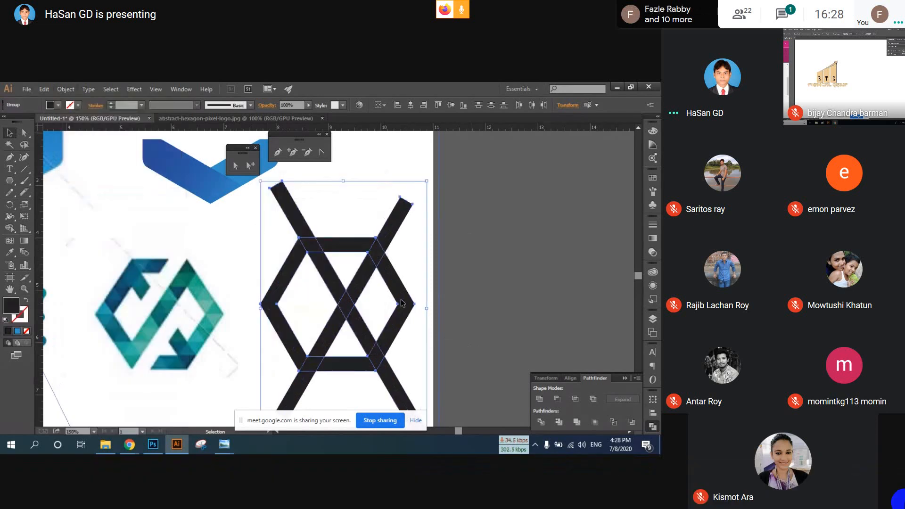
# Check the expanded diagonals individually and undo the expansion, restoring the hexagon and diagonals to stroked paths.
pyautogui.click(461, 281)
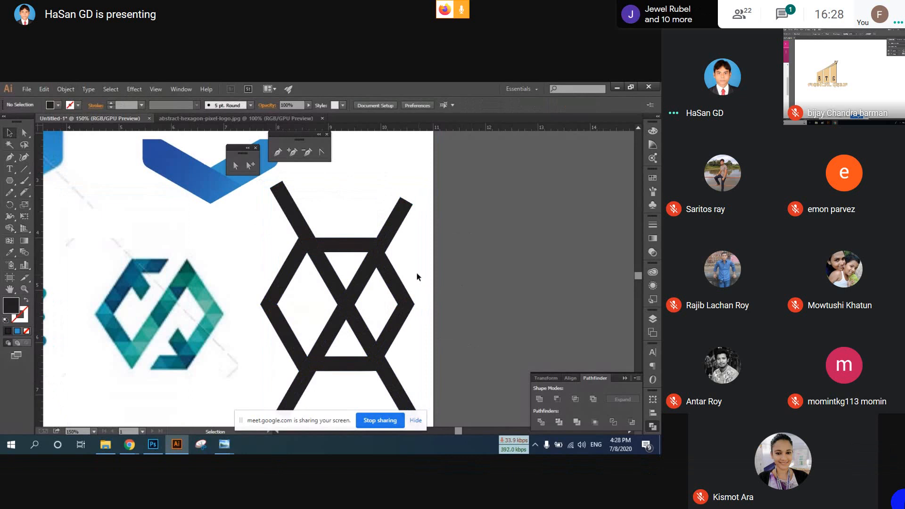
pyautogui.click(361, 282)
pyautogui.hotkey('ctrl', 'd')
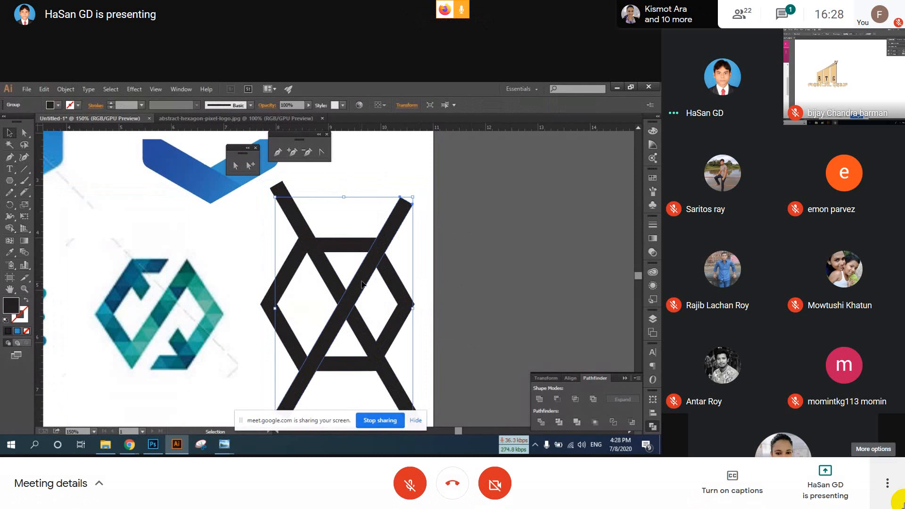
pyautogui.click(310, 246)
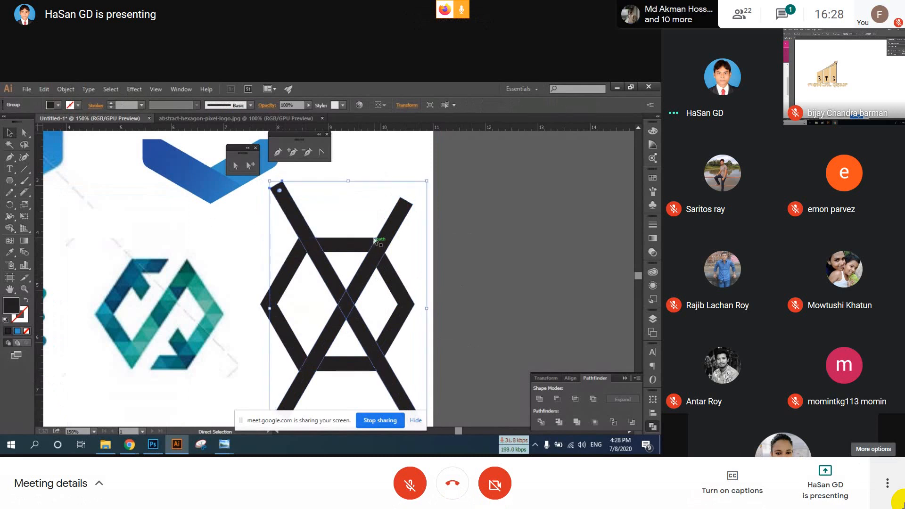
pyautogui.click(297, 211)
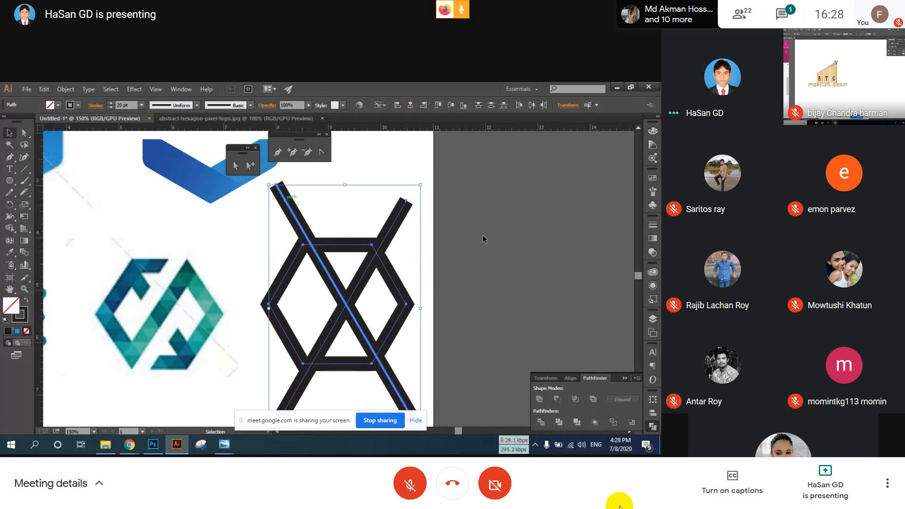
pyautogui.click(303, 212)
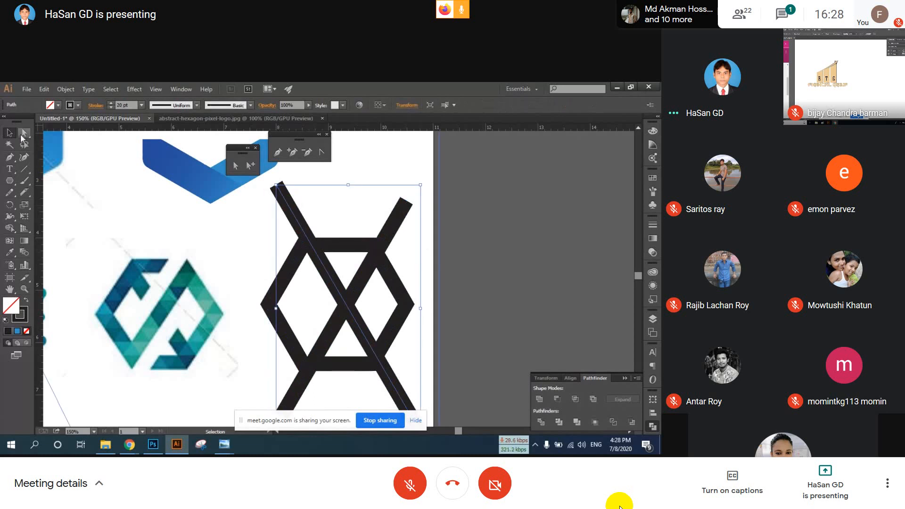
# Move the falling diagonal's upper endpoint about 0.4 in to the left, leaving its lower end in place.
pyautogui.click(22, 135)
pyautogui.click(277, 185)
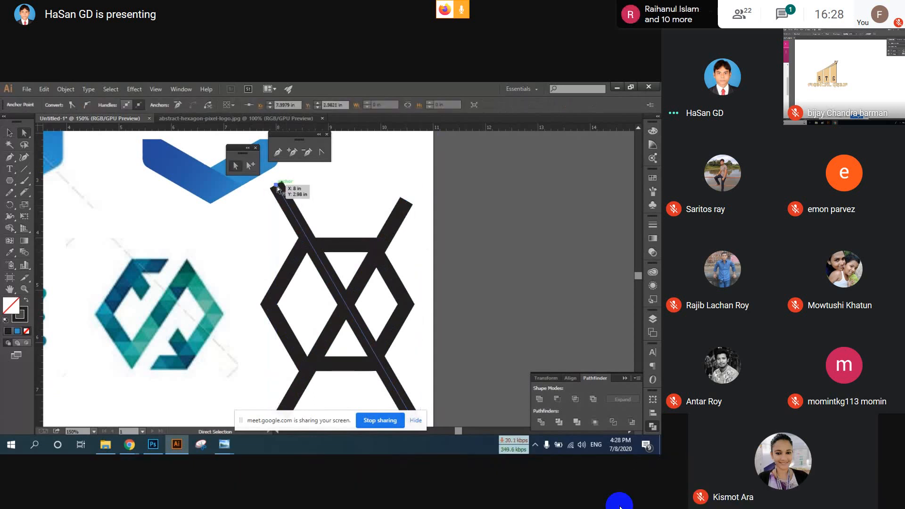
pyautogui.moveTo(278, 188); pyautogui.dragTo(256, 188)
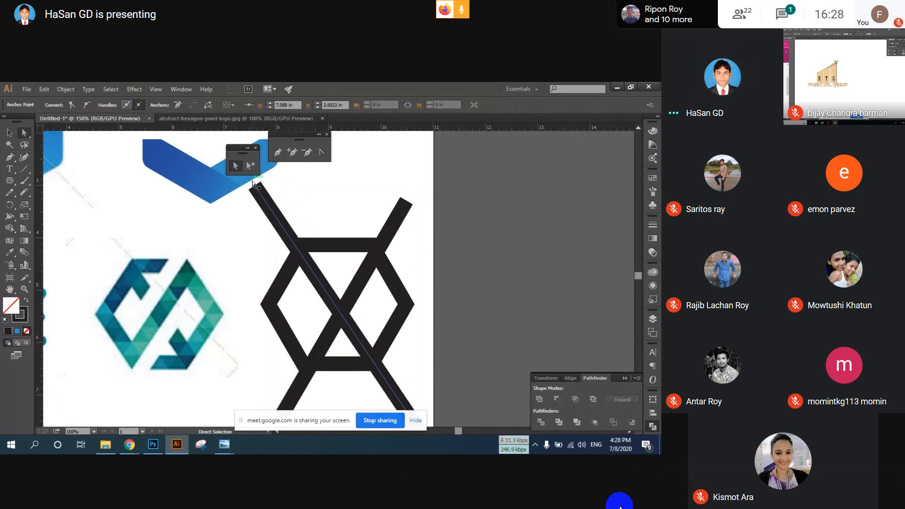
pyautogui.hotkey('ctrl', 'd')
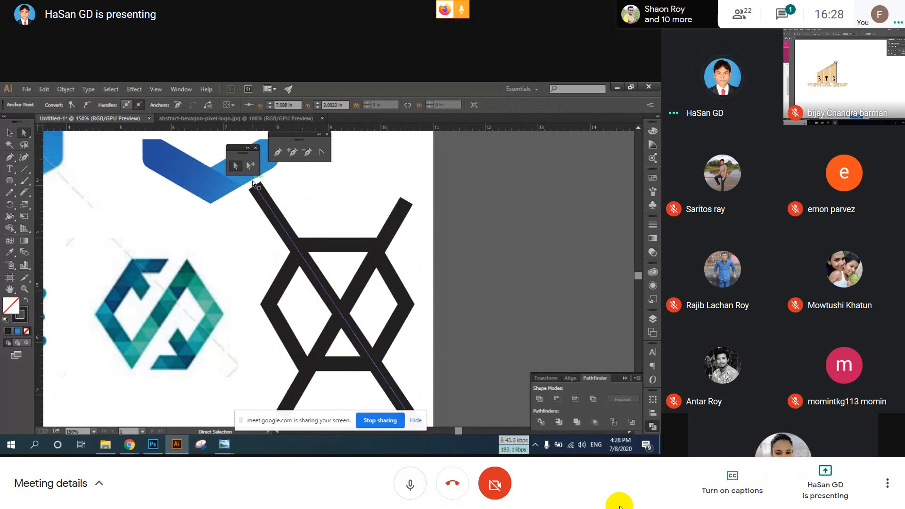
pyautogui.hotkey('ctrl', 'd')
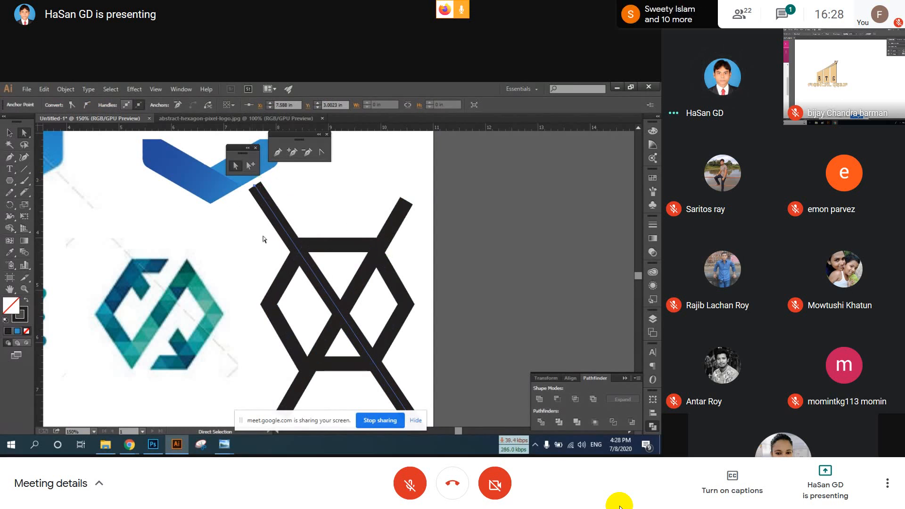
pyautogui.hotkey('ctrl', 'd')
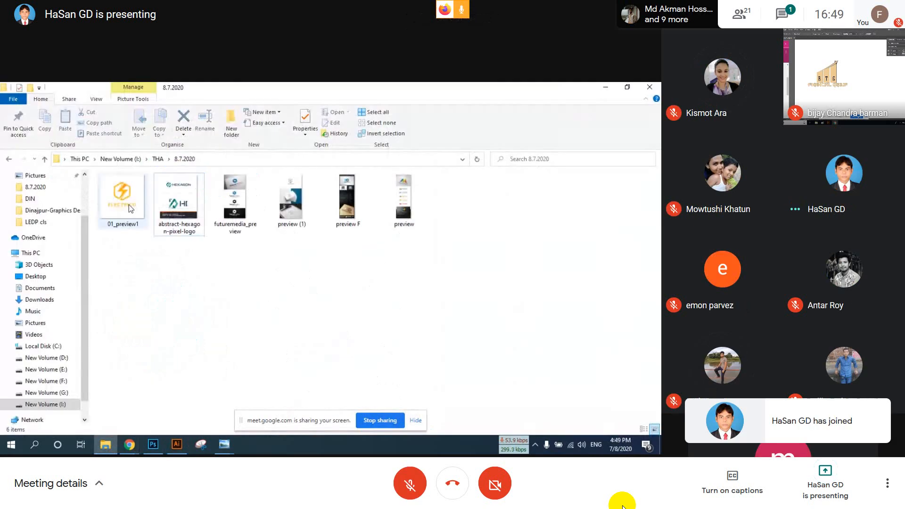
# In File Explorer, look through the logo previews in the 8.7.2020 folder and open the preview (1) image.
pyautogui.click(128, 204)
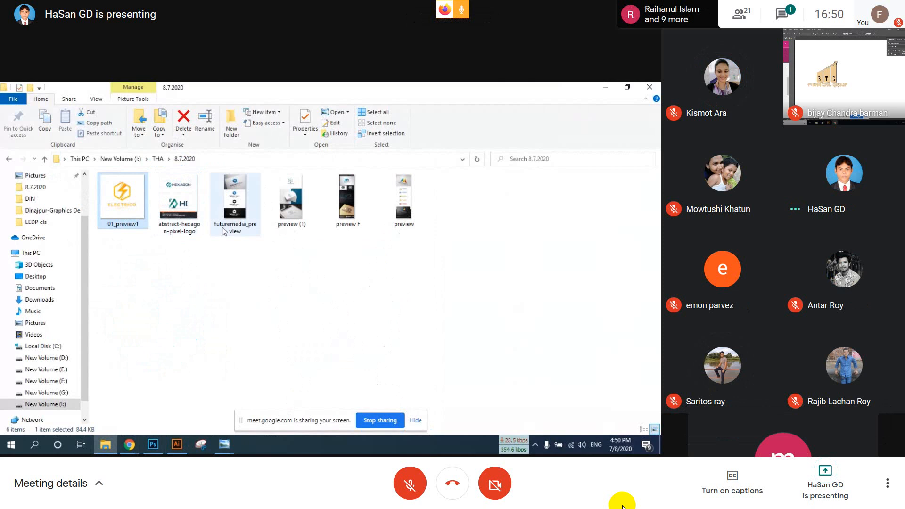
pyautogui.click(179, 200)
pyautogui.click(239, 199)
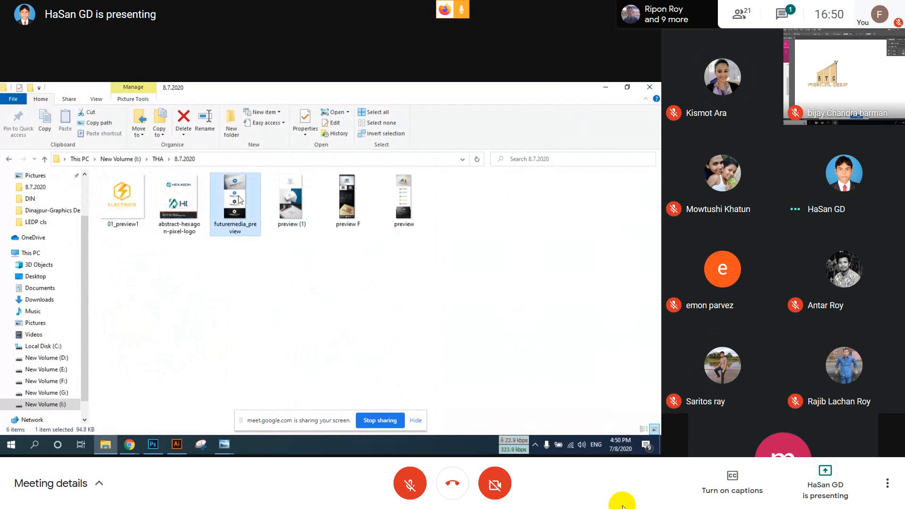
pyautogui.doubleClick(287, 189)
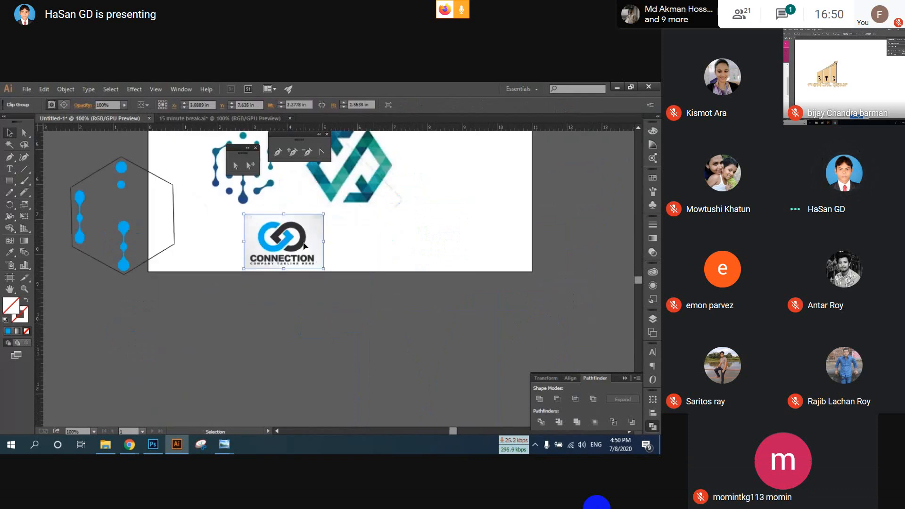
pyautogui.hotkey('ctrl', 'd')
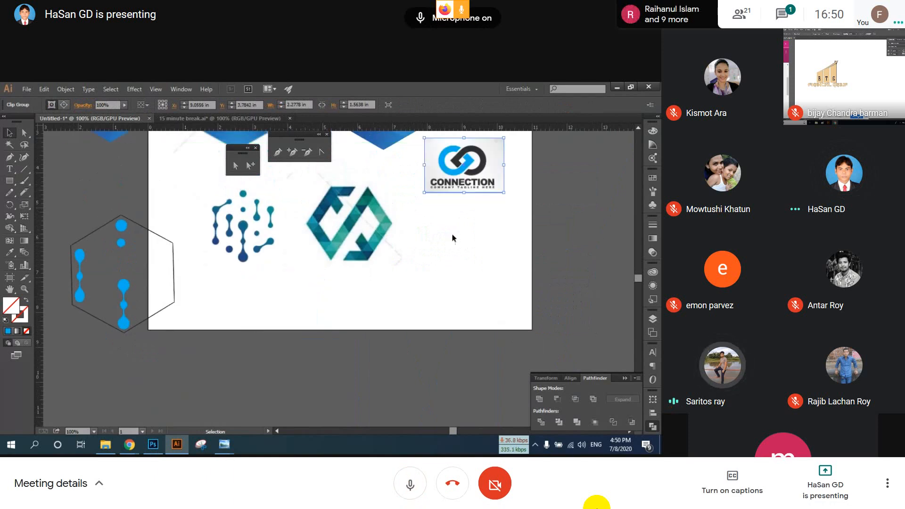
pyautogui.hotkey('ctrl', 'd')
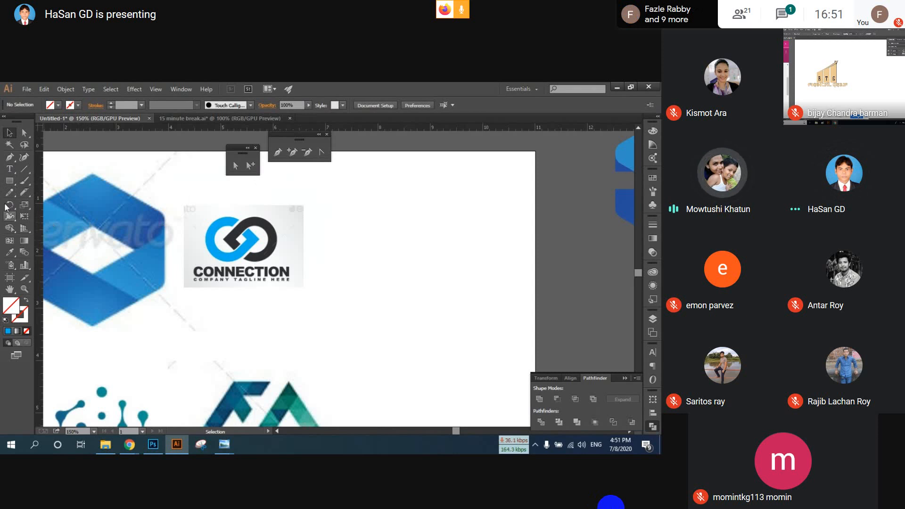
# Draw a circle from its center in the empty area to the right of the CONNECTION reference logo.
pyautogui.click(9, 182)
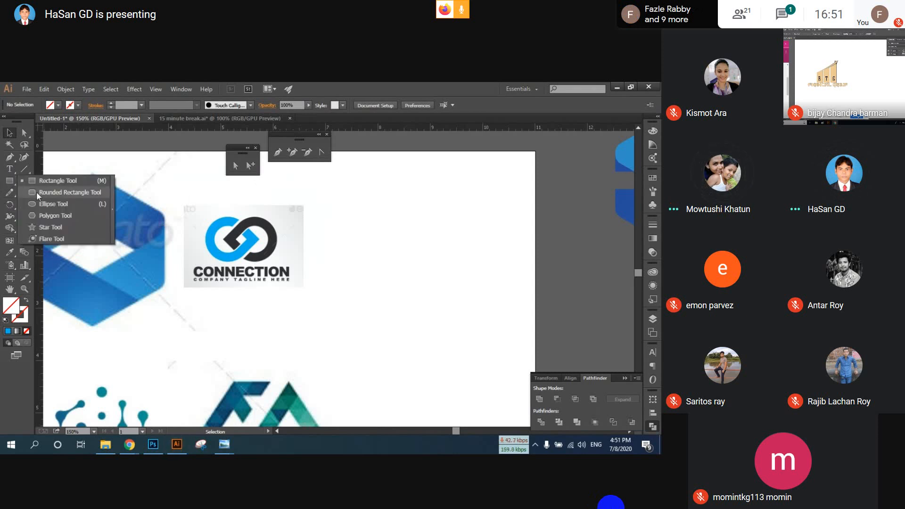
pyautogui.click(68, 205)
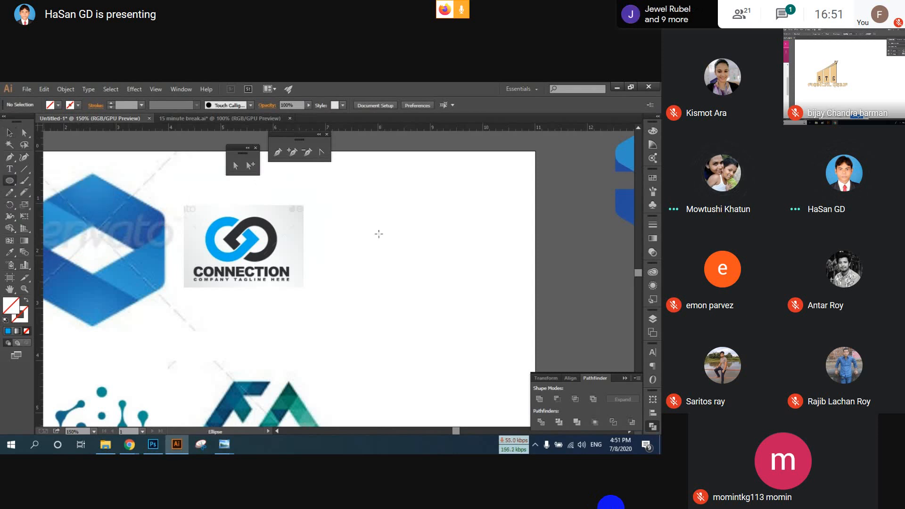
pyautogui.moveTo(381, 236); pyautogui.dragTo(413, 259)
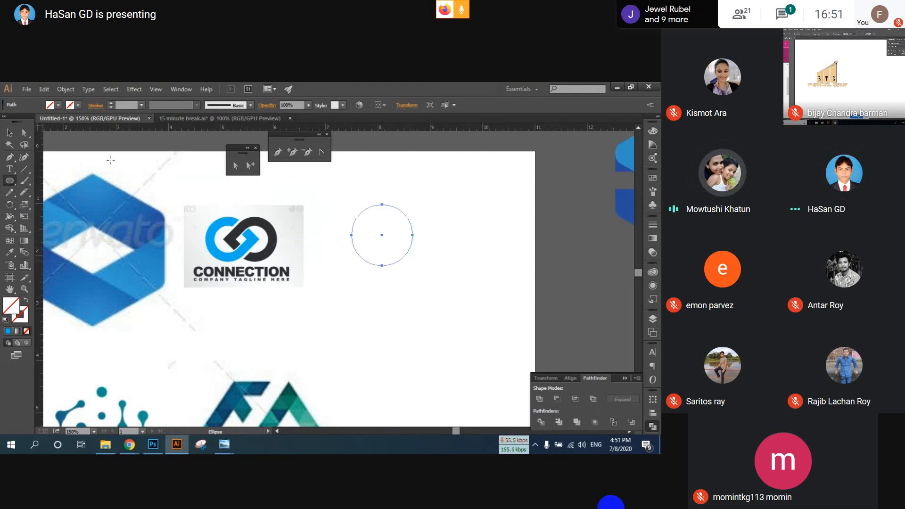
# Set the circle's stroke weight to 10 pt.
pyautogui.click(109, 102)
pyautogui.click(109, 101)
pyautogui.click(109, 102)
pyautogui.click(109, 102)
pyautogui.click(109, 102)
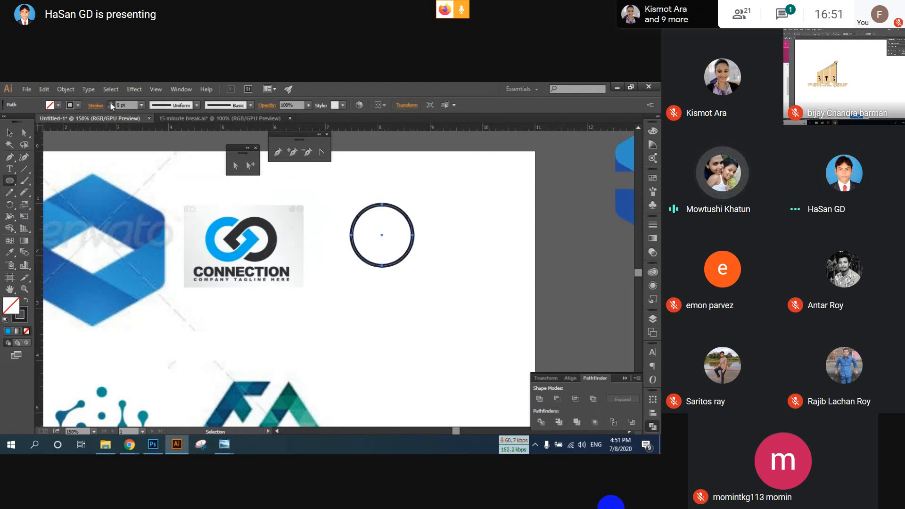
pyautogui.click(111, 104)
pyautogui.click(111, 103)
pyautogui.click(110, 103)
pyautogui.click(111, 103)
pyautogui.click(110, 103)
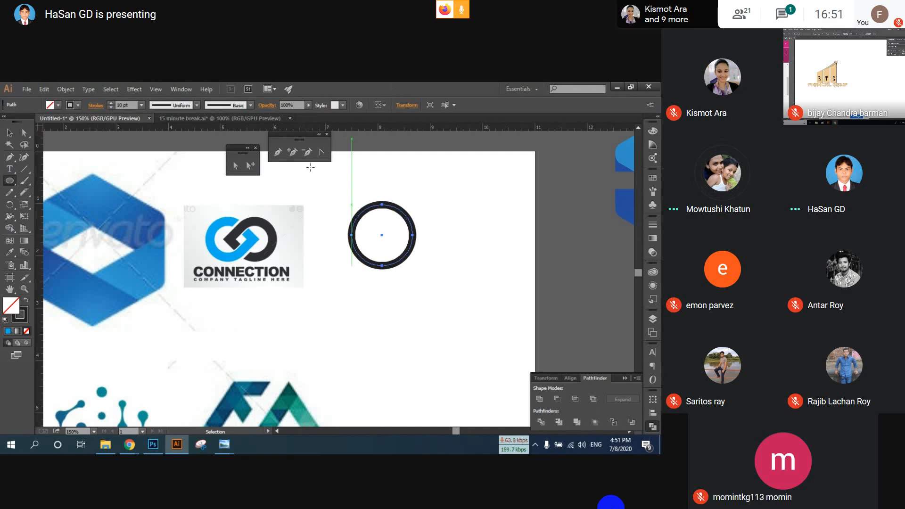
# Convert the circle's top anchor point to a corner point.
pyautogui.click(10, 133)
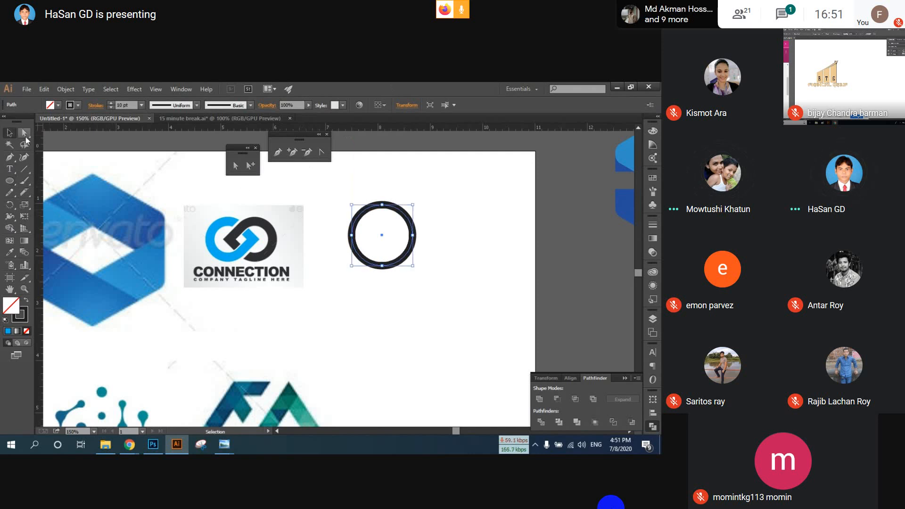
pyautogui.click(26, 138)
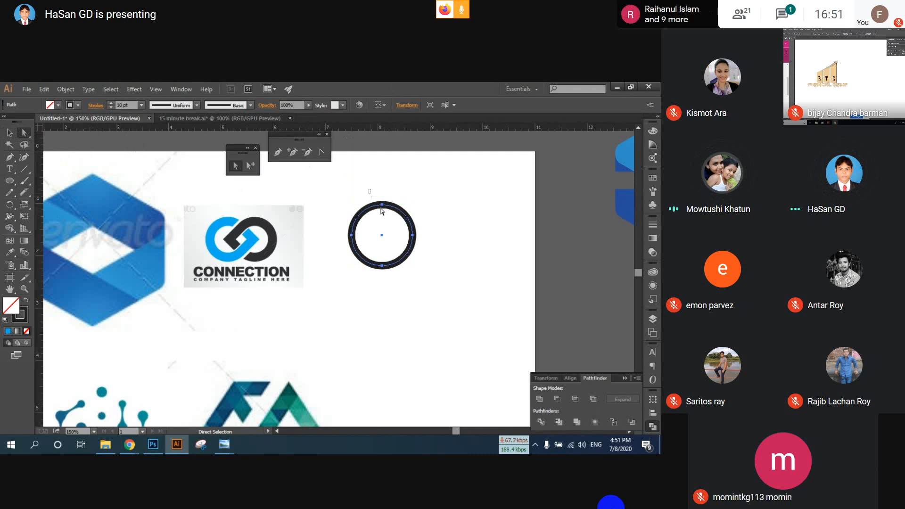
pyautogui.click(396, 211)
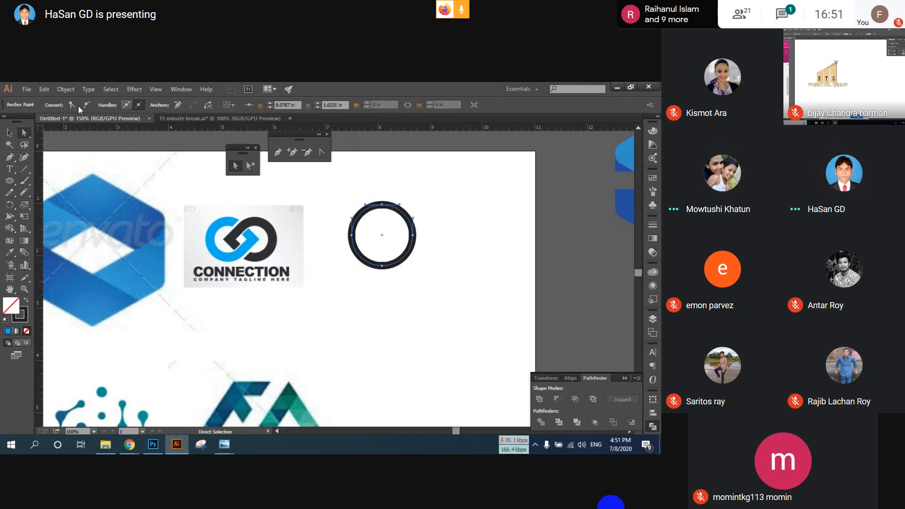
pyautogui.click(76, 105)
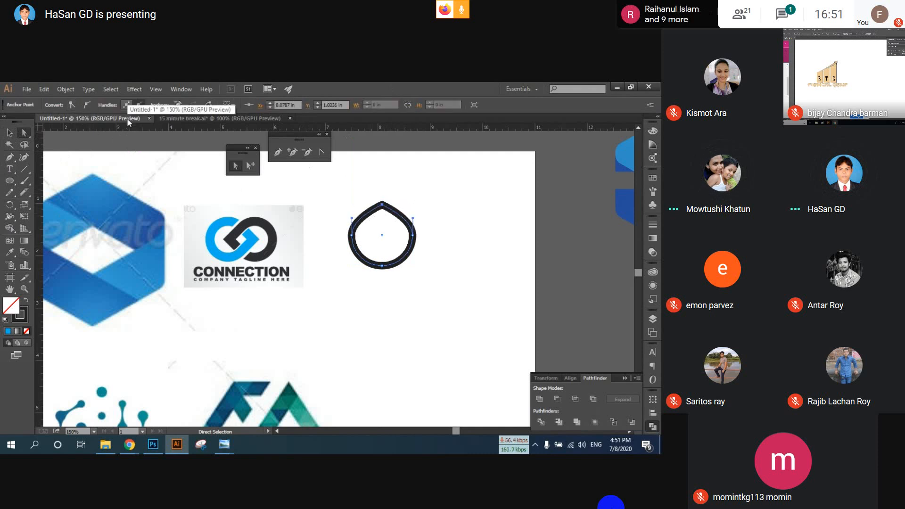
# Nudge the top corner point upward until the circle becomes a tall pointed teardrop.
pyautogui.press('Up')
pyautogui.press('Up')
pyautogui.press('Up')
pyautogui.press('Up')
pyautogui.press('Up')
pyautogui.press('Up')
pyautogui.press('Up')
pyautogui.press('Up')
pyautogui.press('Up')
pyautogui.press('Up')
pyautogui.press('Up')
pyautogui.press('Up')
pyautogui.press('Up')
pyautogui.press('Up')
pyautogui.press('Up')
pyautogui.press('Up')
pyautogui.press('Up')
pyautogui.press('Up')
pyautogui.press('Up')
pyautogui.press('Up')
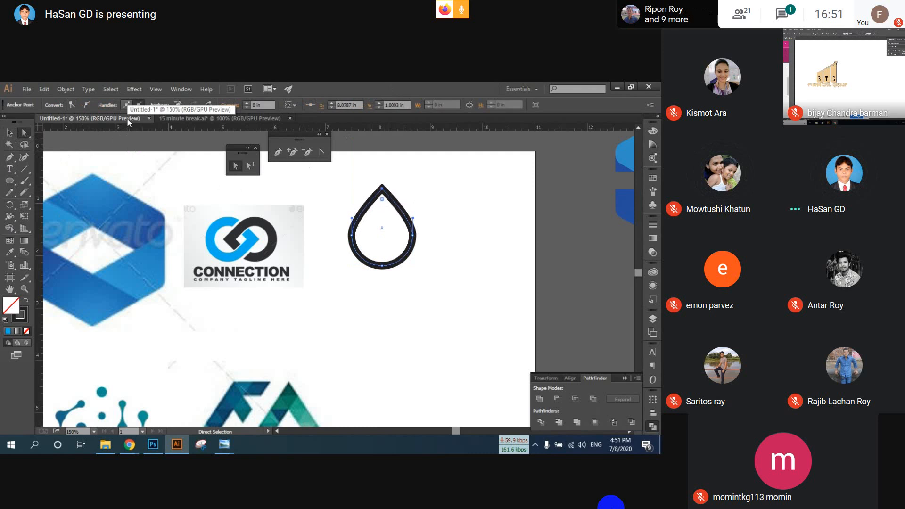
# Rotate the teardrop 90° counterclockwise so its tip points left, and move it to the right near the artboard's edge.
pyautogui.press('v')
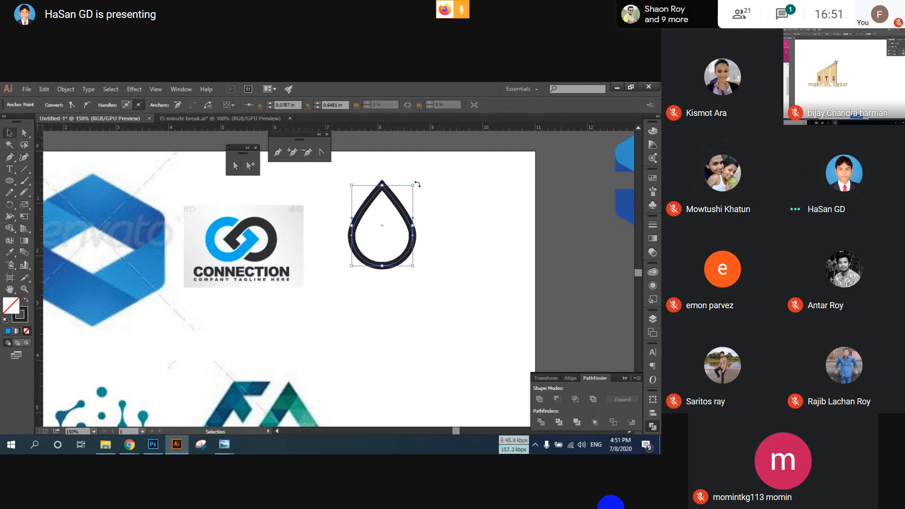
pyautogui.moveTo(415, 184); pyautogui.dragTo(286, 190)
pyautogui.moveTo(421, 224); pyautogui.dragTo(504, 216)
# Create a mirrored copy of the teardrop with Reflect, so its tip points right over the original.
pyautogui.rightClick(506, 215)
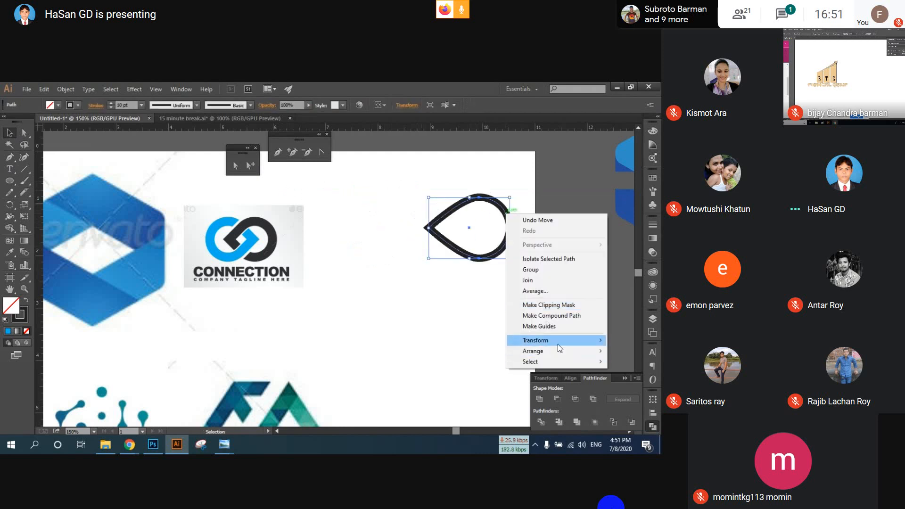
pyautogui.moveTo(539, 340)
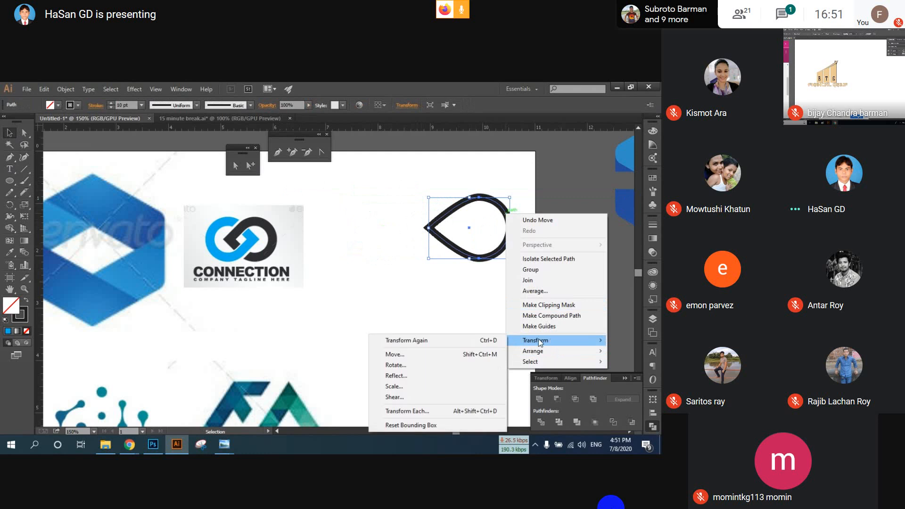
pyautogui.click(421, 375)
pyautogui.click(451, 372)
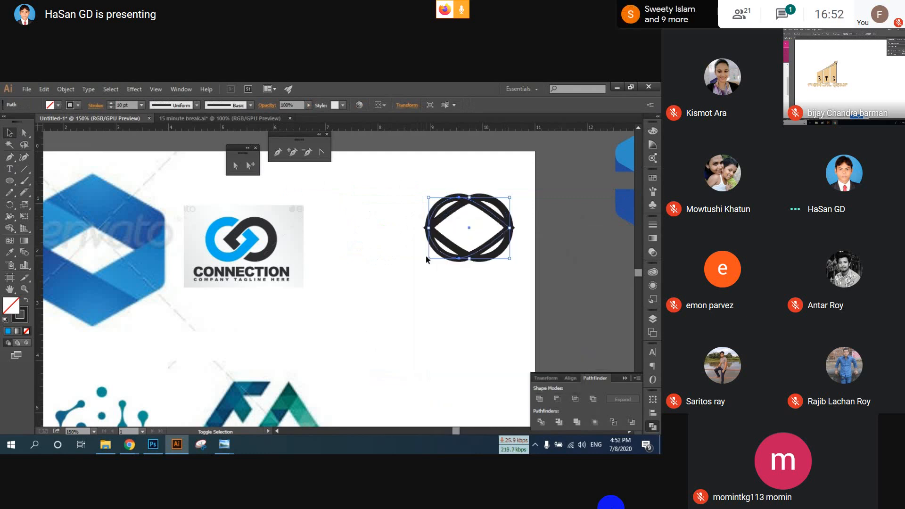
# Nudge the mirrored teardrop left in large increments until the two tips overlap around a small central diamond.
pyautogui.hotkey('shift', 'Left')
pyautogui.hotkey('shift', 'Left')
pyautogui.hotkey('shift', 'Left')
pyautogui.hotkey('shift', 'Left')
pyautogui.hotkey('shift', 'Left')
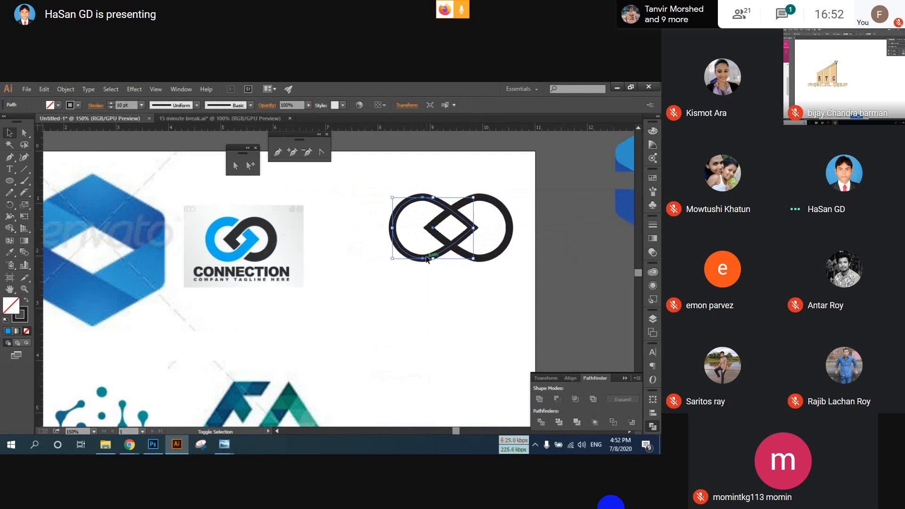
pyautogui.hotkey('shift', 'Left')
pyautogui.hotkey('shift', 'Left')
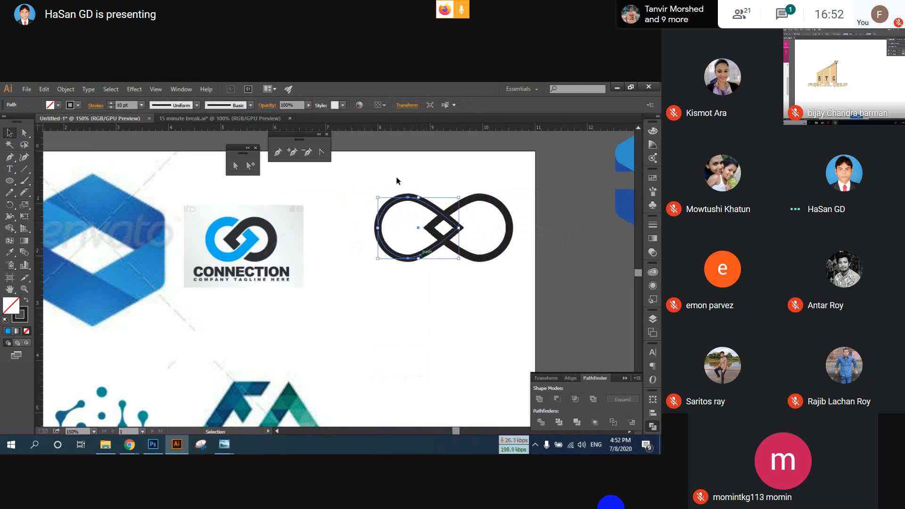
# Select both teardrops and move them left, close beside the CONNECTION reference logo.
pyautogui.moveTo(397, 174); pyautogui.dragTo(488, 281)
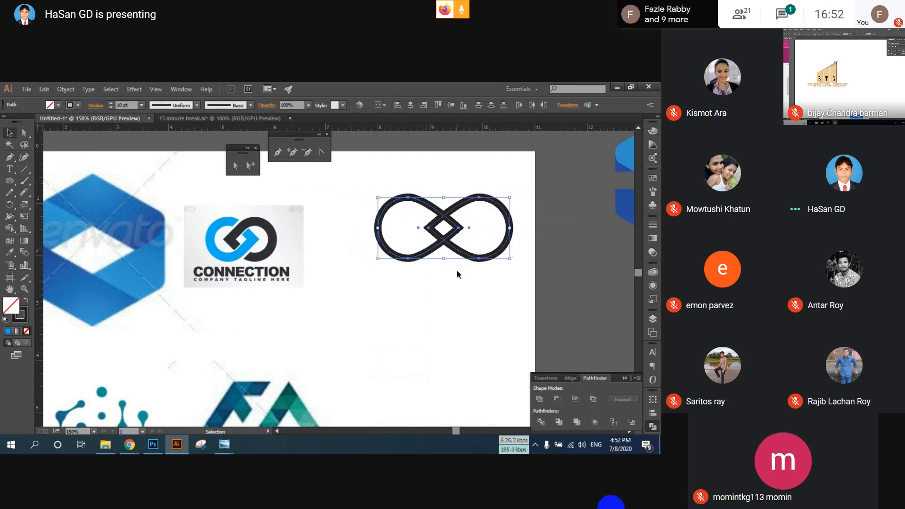
pyautogui.moveTo(451, 248); pyautogui.dragTo(389, 251)
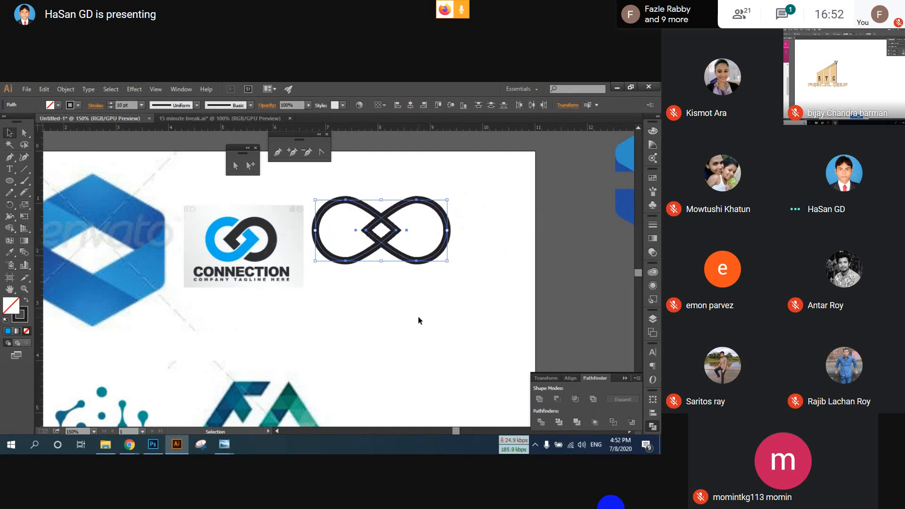
pyautogui.click(428, 335)
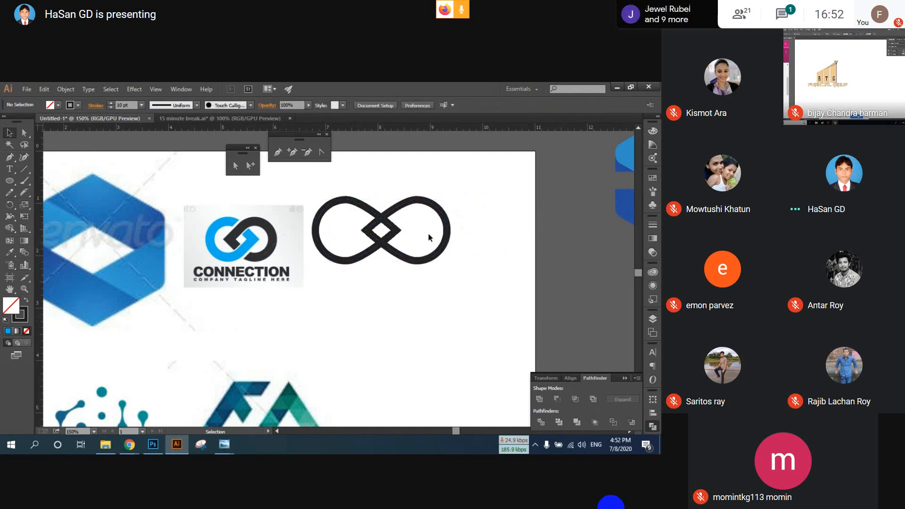
# Nudge the right teardrop one large increment left to deepen the overlap, and shift both shapes slightly right together.
pyautogui.click(386, 221)
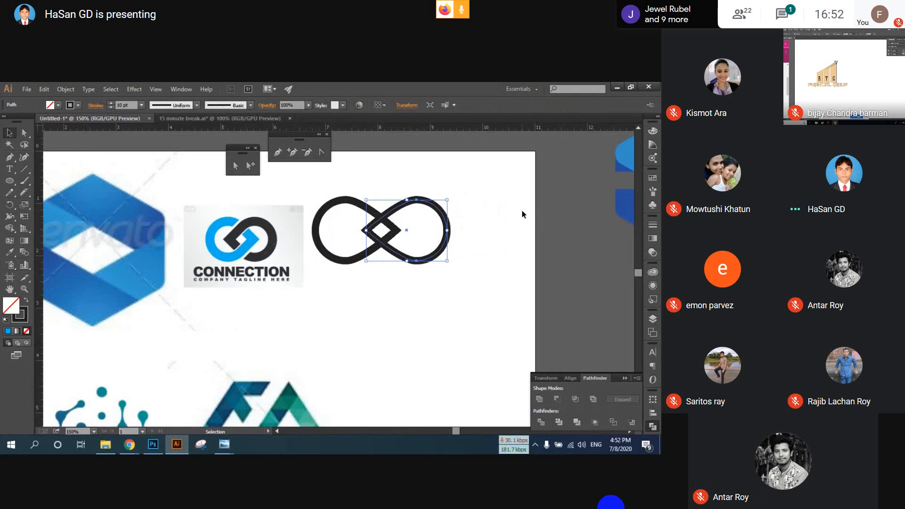
pyautogui.hotkey('shift', 'Left')
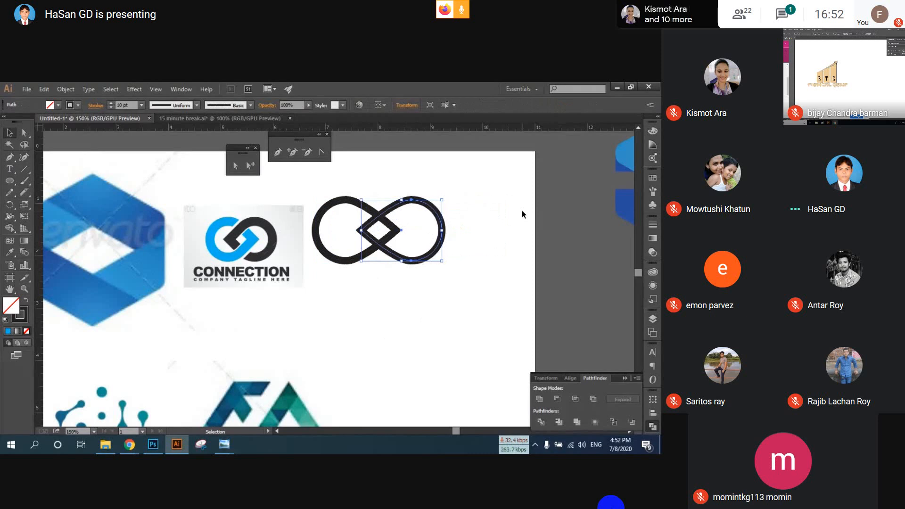
pyautogui.hotkey('ctrl', 'a')
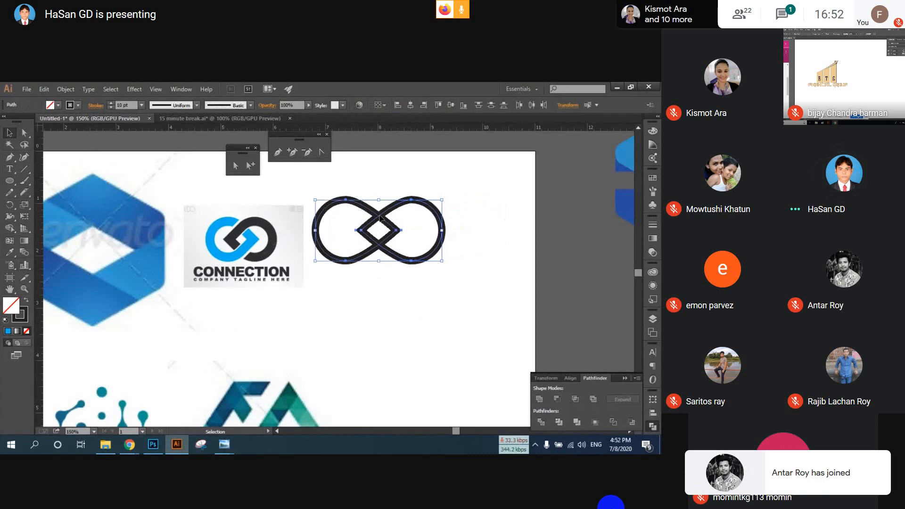
pyautogui.moveTo(387, 262); pyautogui.dragTo(414, 270)
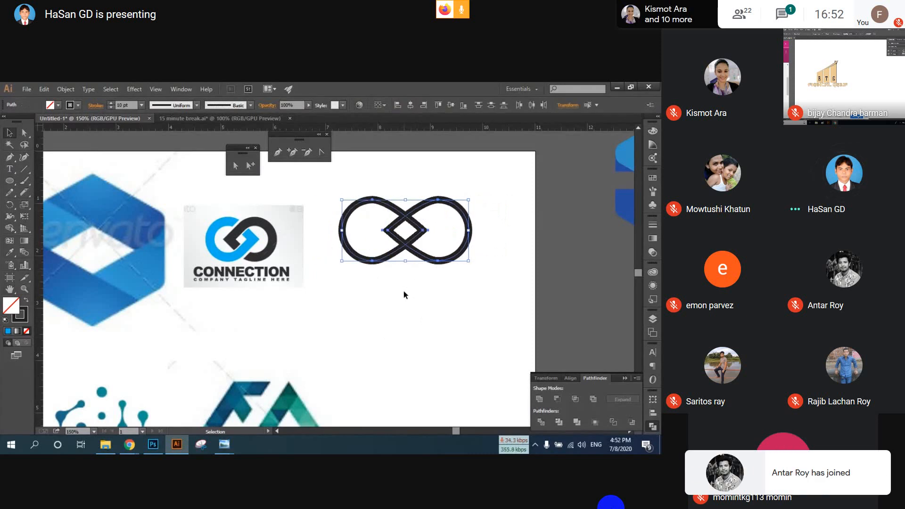
pyautogui.click(403, 292)
# Expand the strokes of both interlocking teardrops into filled shapes.
pyautogui.moveTo(377, 180); pyautogui.dragTo(440, 275)
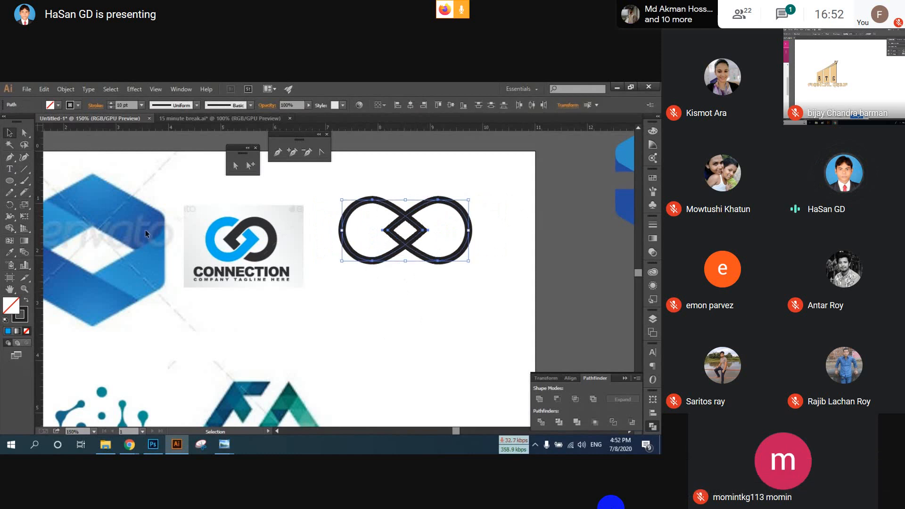
pyautogui.click(61, 90)
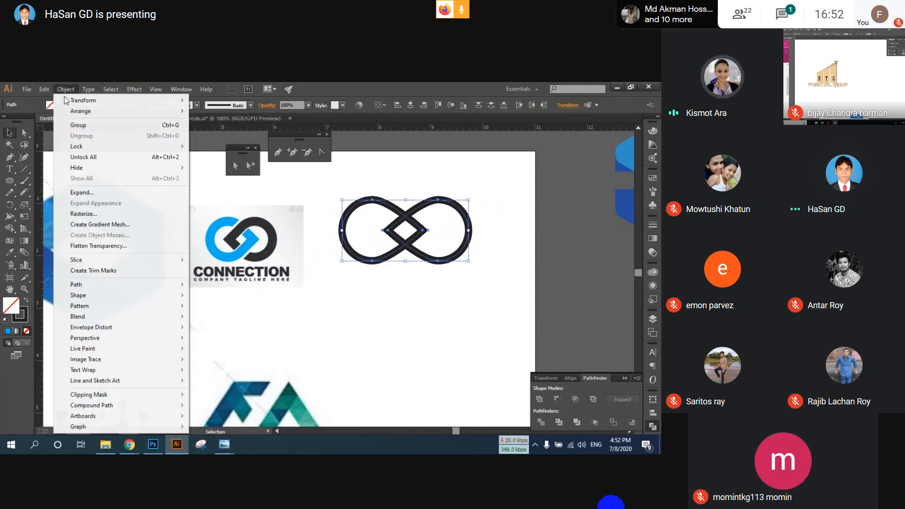
pyautogui.click(100, 193)
pyautogui.click(313, 313)
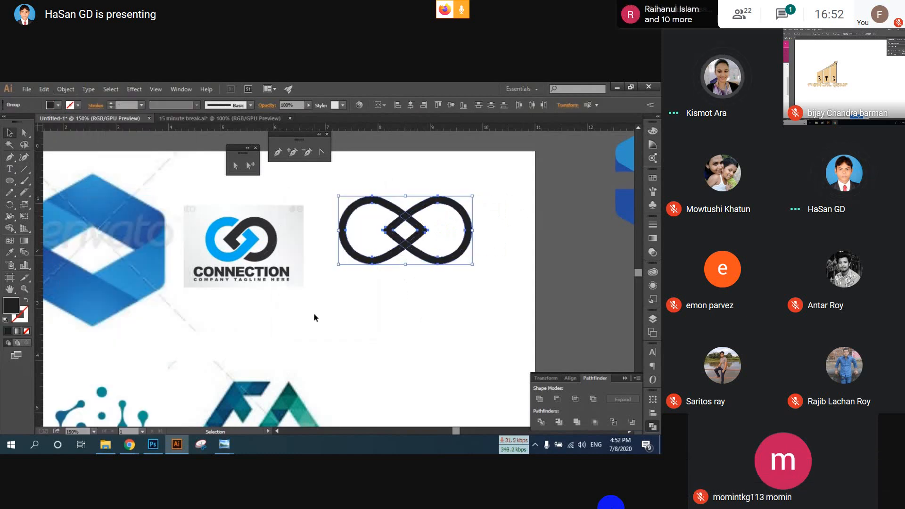
pyautogui.click(423, 228)
pyautogui.click(422, 229)
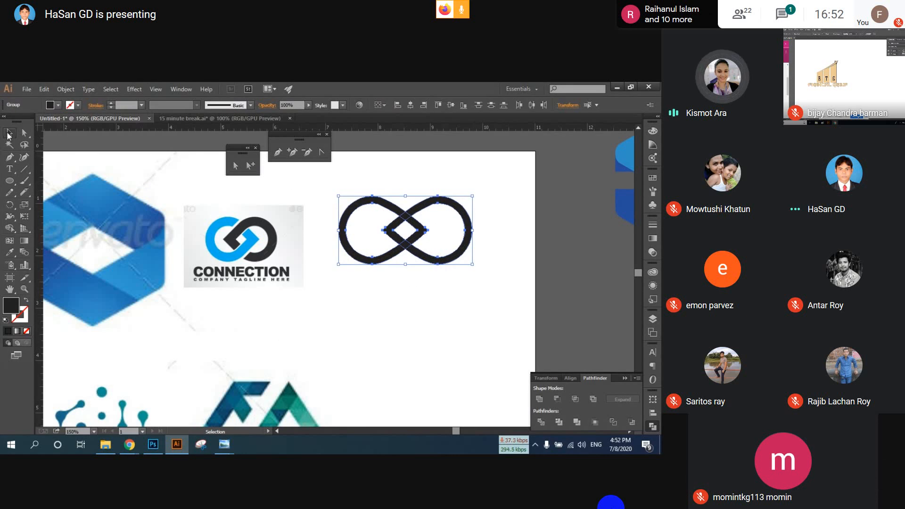
# Open Offset Path for the expanded loops, place its dialog clear of the artwork, and turn on the preview.
pyautogui.click(66, 89)
pyautogui.moveTo(118, 284)
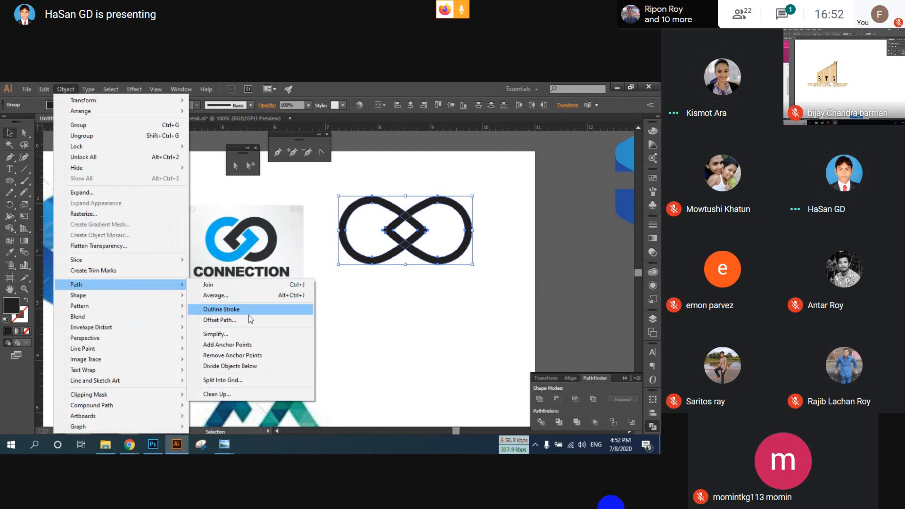
pyautogui.click(251, 320)
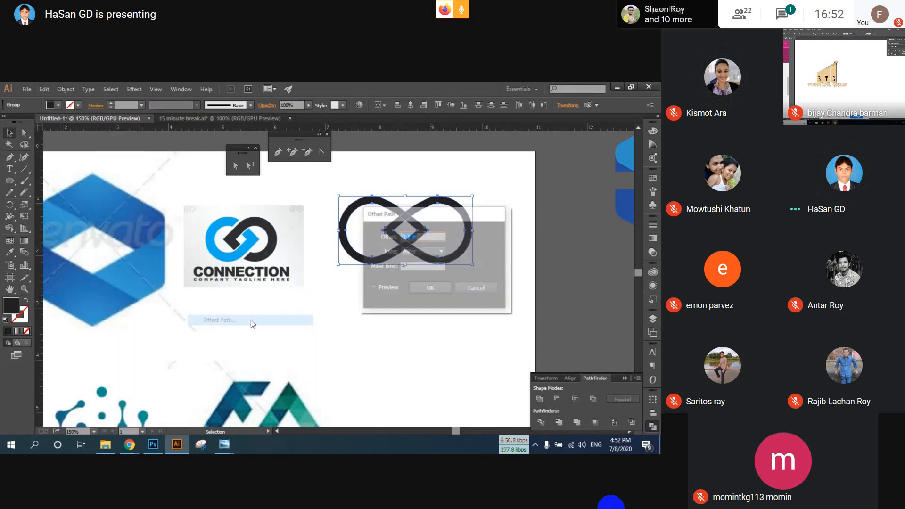
pyautogui.moveTo(404, 208); pyautogui.dragTo(541, 220)
pyautogui.click(502, 295)
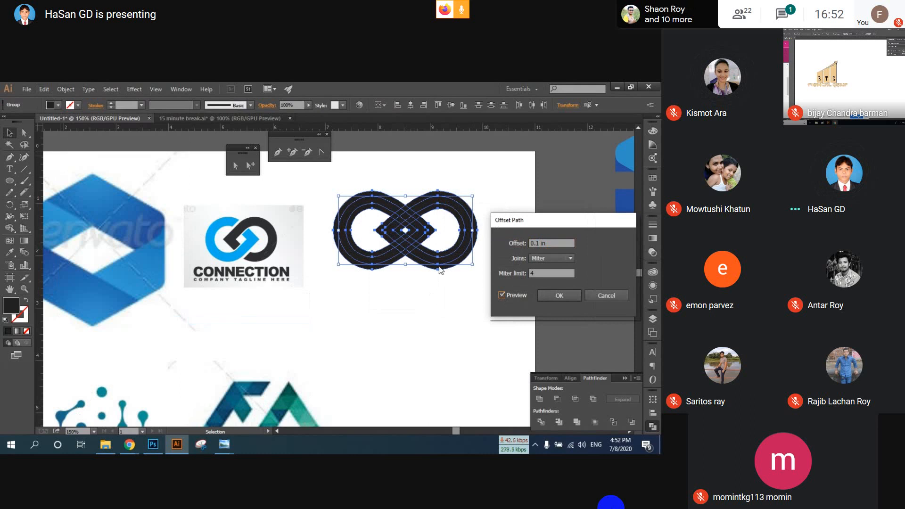
# Try path offsets of 0 in, 0.125 in and 0.125 mm on the loops.
pyautogui.click(540, 242)
pyautogui.press('Down')
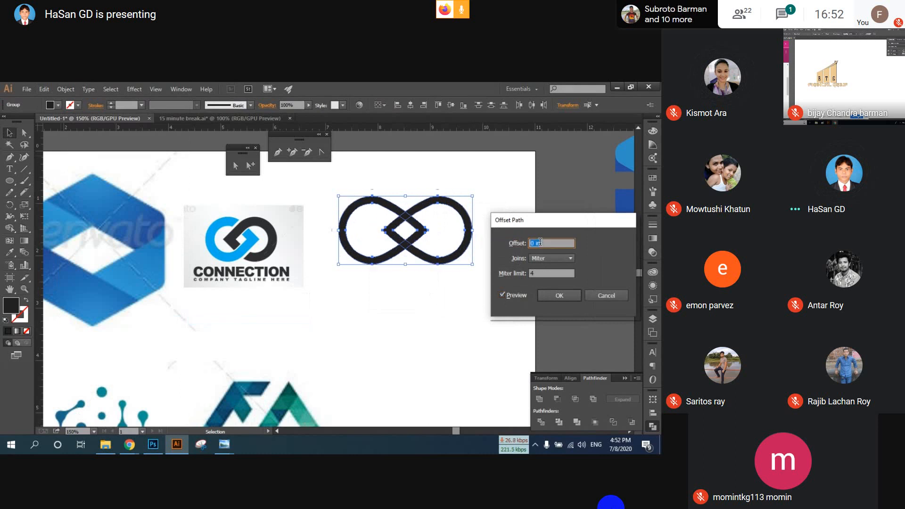
pyautogui.press('Up')
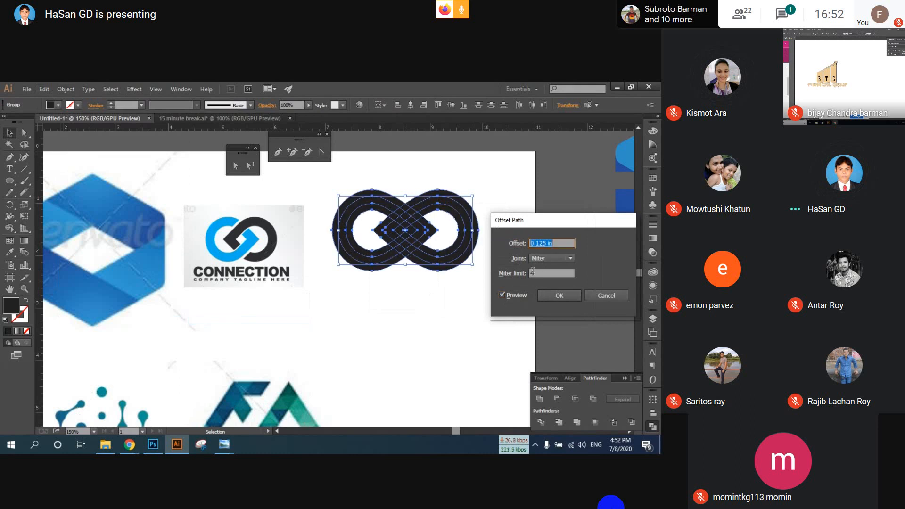
pyautogui.click(543, 243)
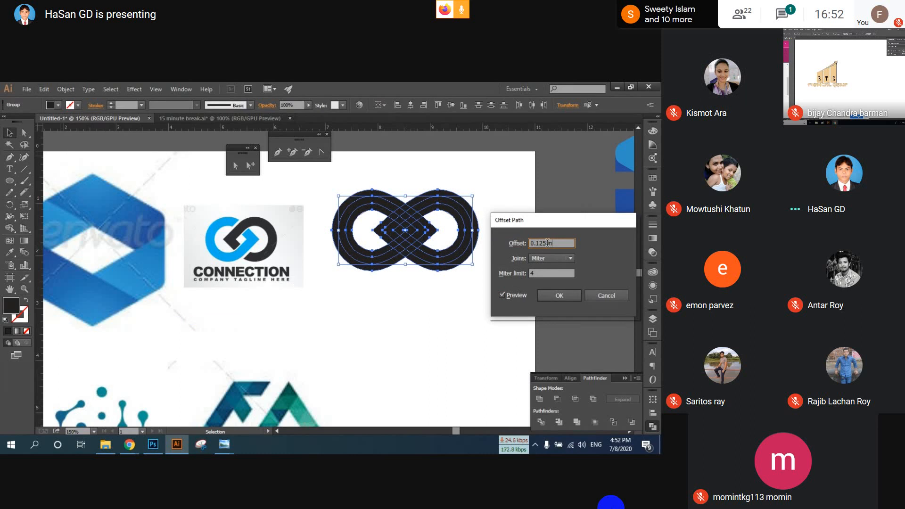
pyautogui.moveTo(547, 242); pyautogui.dragTo(557, 243)
pyautogui.write('mm')
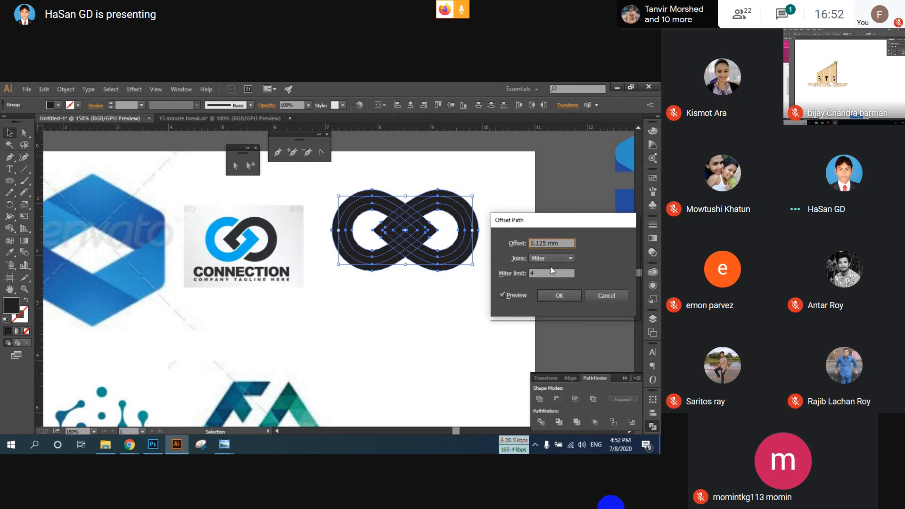
pyautogui.click(548, 274)
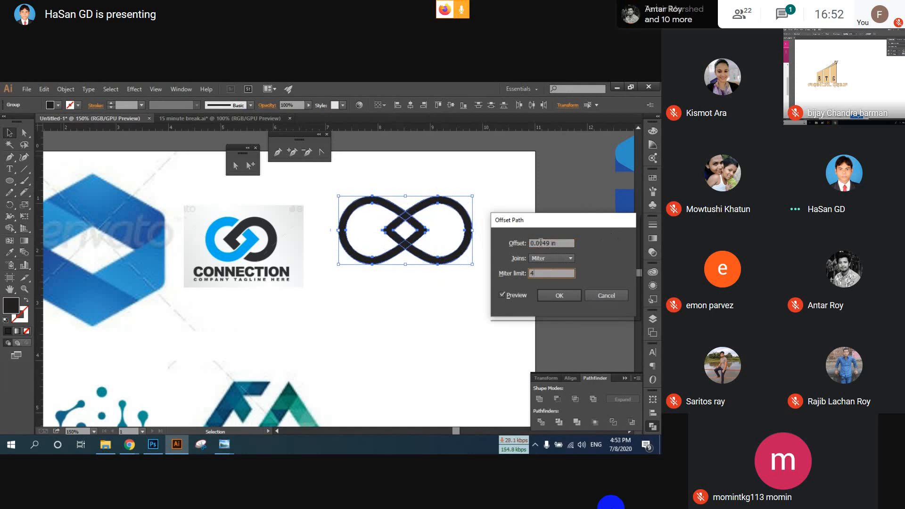
# Try small path offsets of 0.0111 in, 0.0211 in and 0.0311 in, previewing each on the loops.
pyautogui.moveTo(540, 243); pyautogui.dragTo(548, 243)
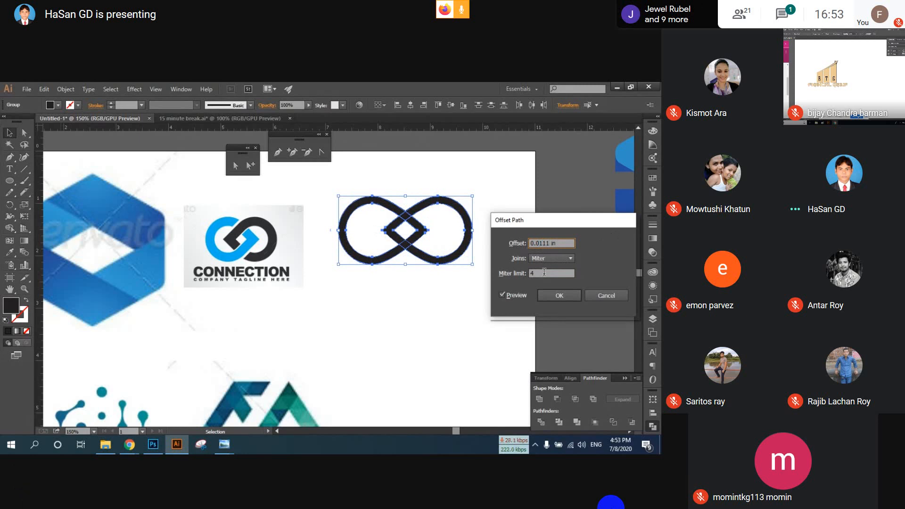
pyautogui.click(545, 272)
pyautogui.click(542, 243)
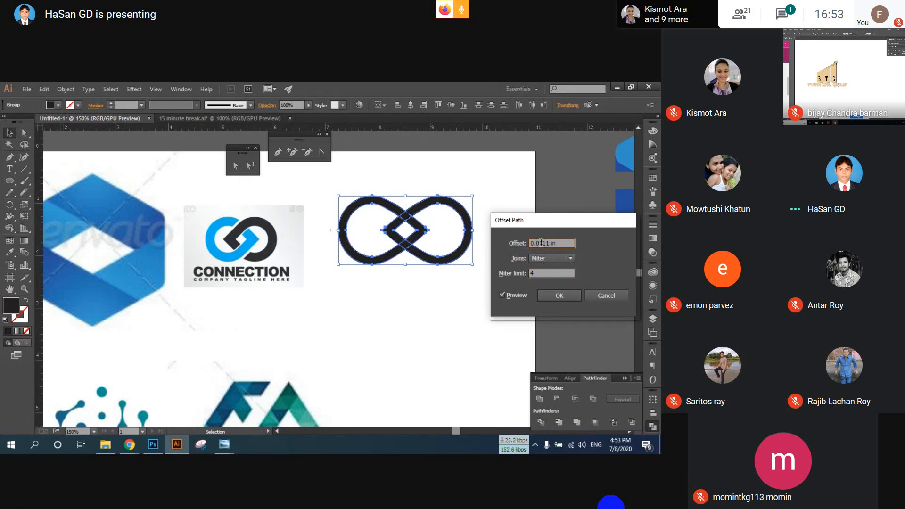
pyautogui.moveTo(541, 243); pyautogui.dragTo(543, 254)
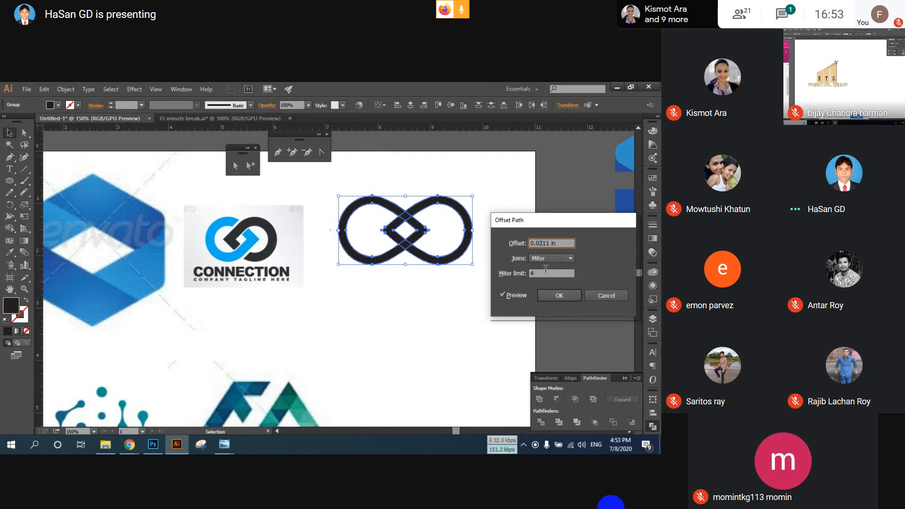
pyautogui.click(548, 273)
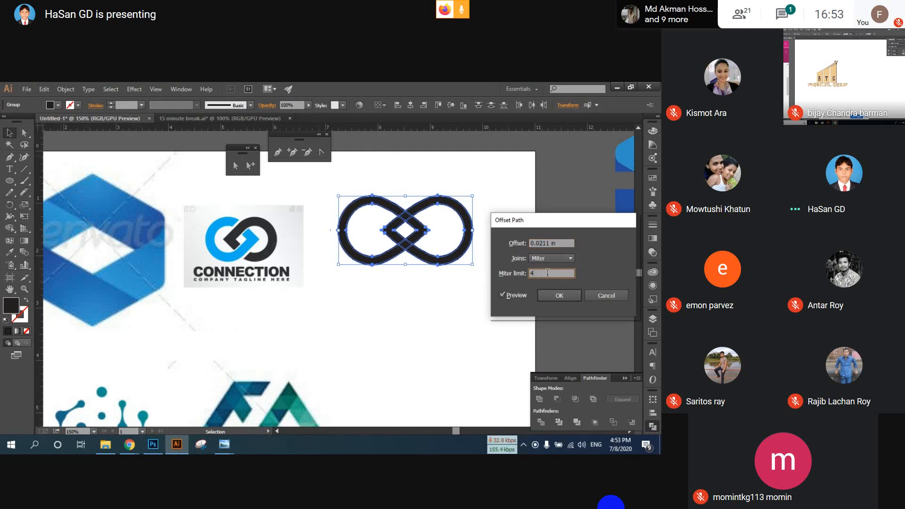
pyautogui.click(543, 242)
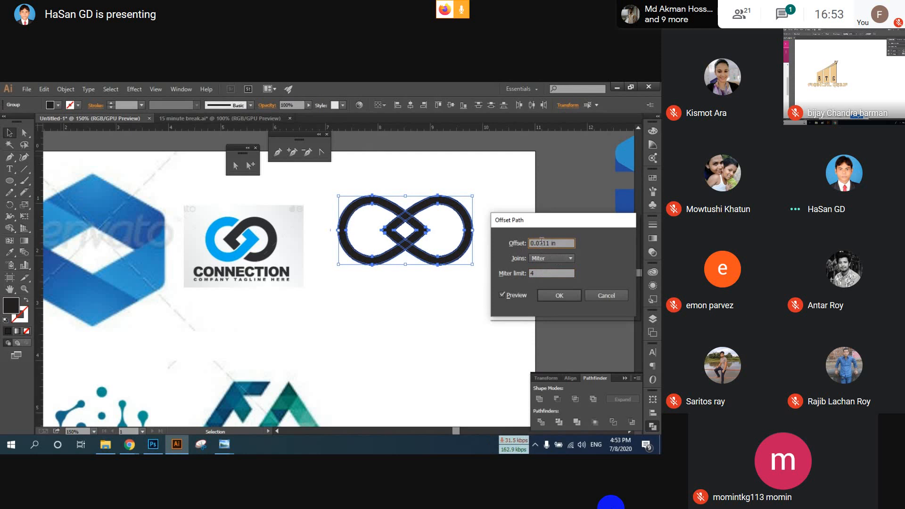
pyautogui.write('2')
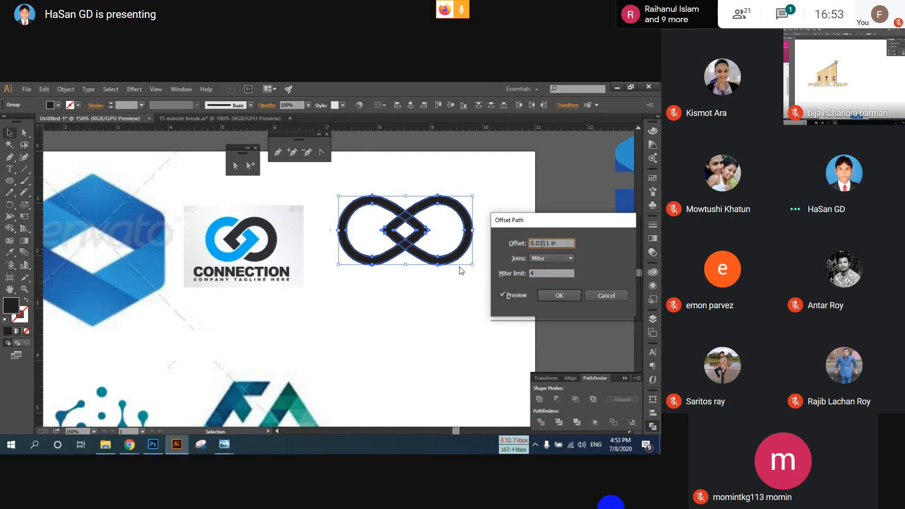
pyautogui.click(544, 274)
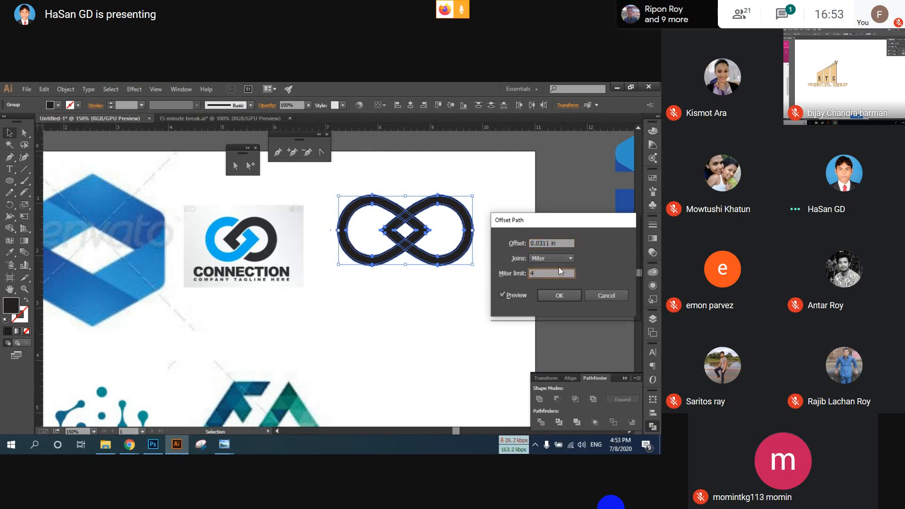
# Set the path offset to 0.035 in with Miter joins and apply it to the loops.
pyautogui.moveTo(545, 244); pyautogui.dragTo(550, 243)
pyautogui.click(549, 274)
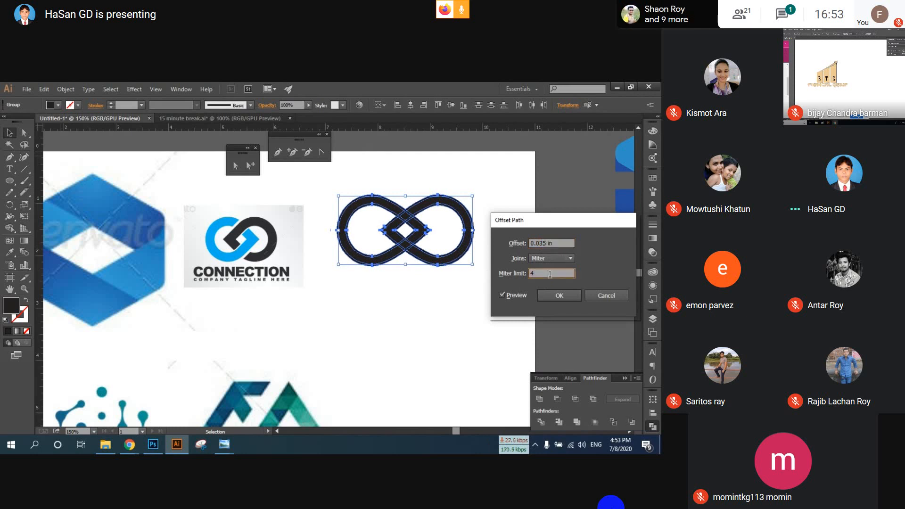
pyautogui.click(548, 296)
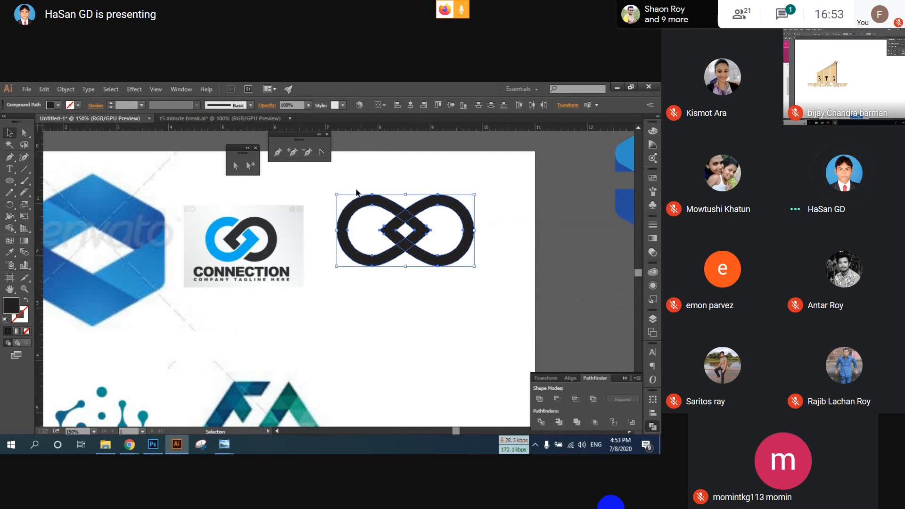
# Divide the offset loops into separate pieces with Pathfinder and ungroup the result.
pyautogui.moveTo(346, 182); pyautogui.dragTo(481, 285)
pyautogui.hotkey('ctrl', 'g')
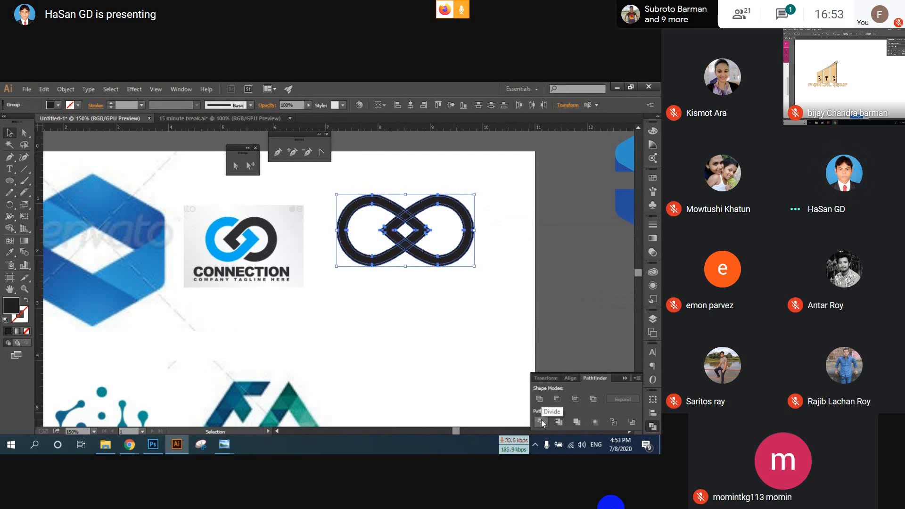
pyautogui.rightClick(381, 251)
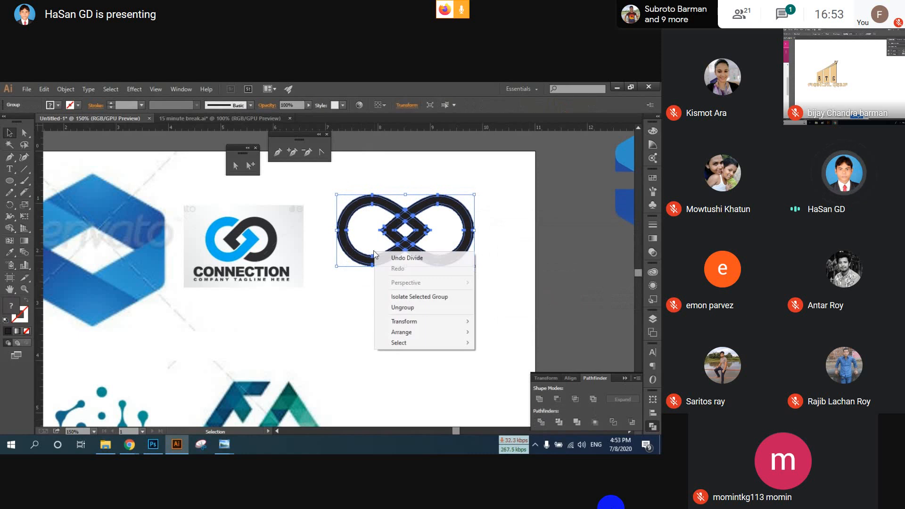
pyautogui.click(419, 307)
pyautogui.click(493, 265)
# Delete the thin outer and inner offset strips from the left loop.
pyautogui.scroll(1, 422, 229)
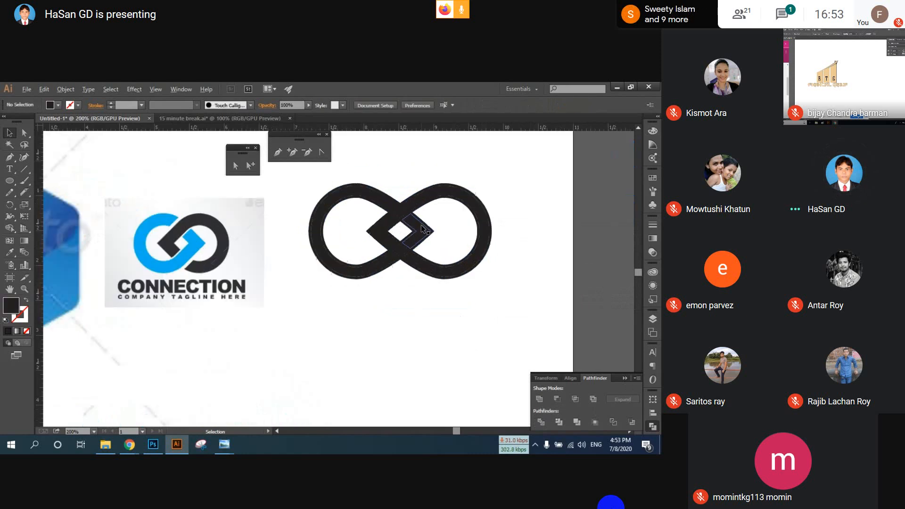
pyautogui.scroll(2, 422, 229)
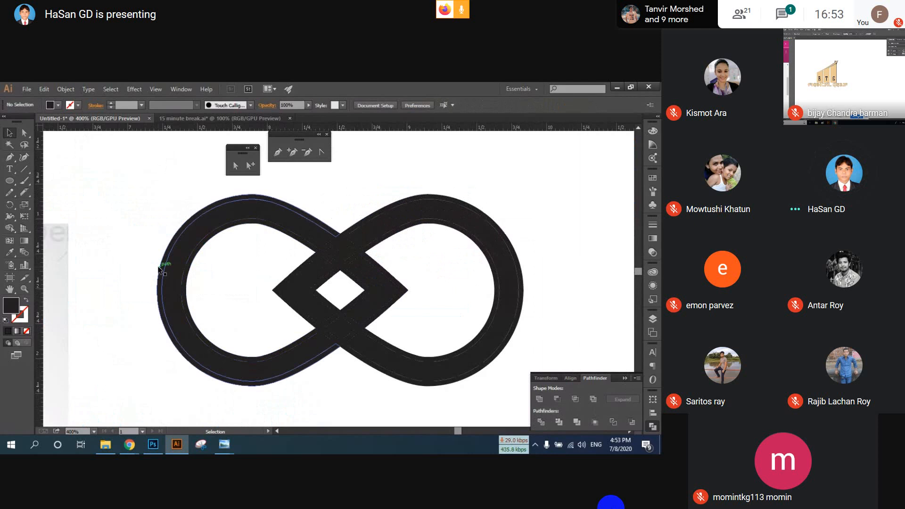
pyautogui.scroll(-1, 160, 268)
pyautogui.moveTo(160, 268); pyautogui.dragTo(281, 249)
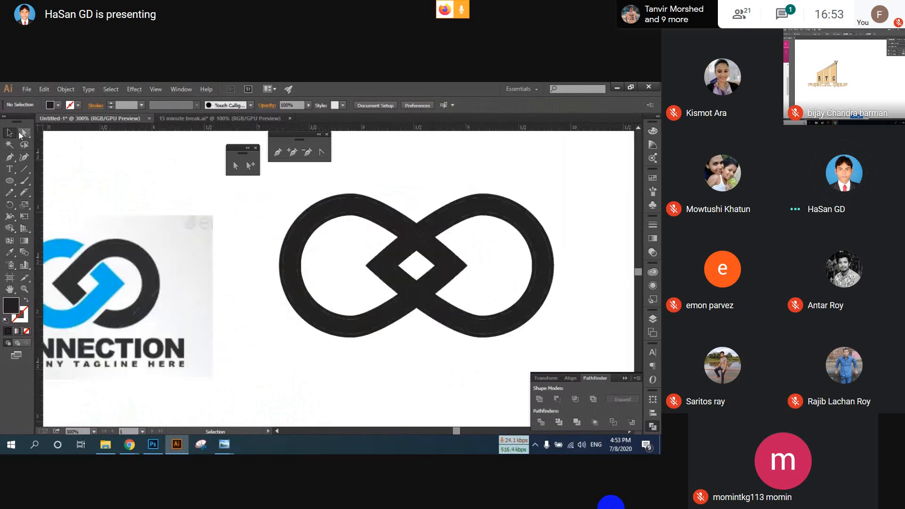
pyautogui.click(348, 195)
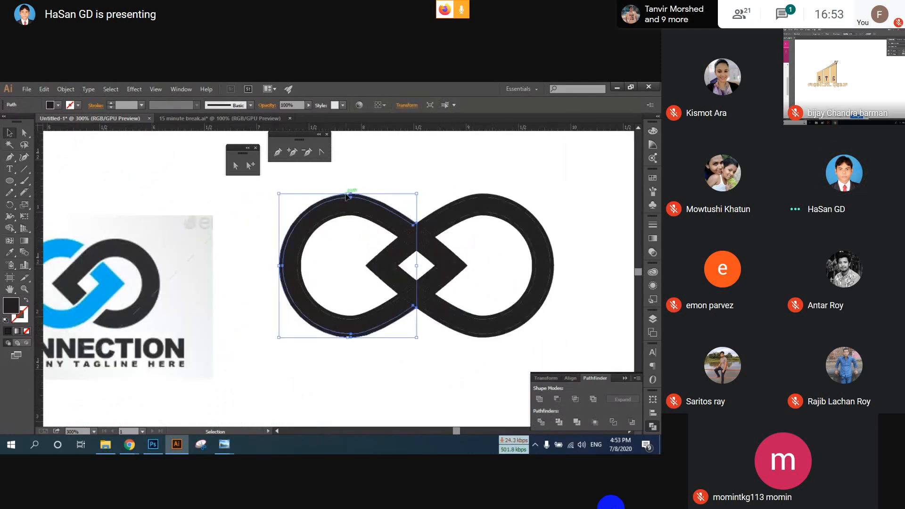
pyautogui.press('Delete')
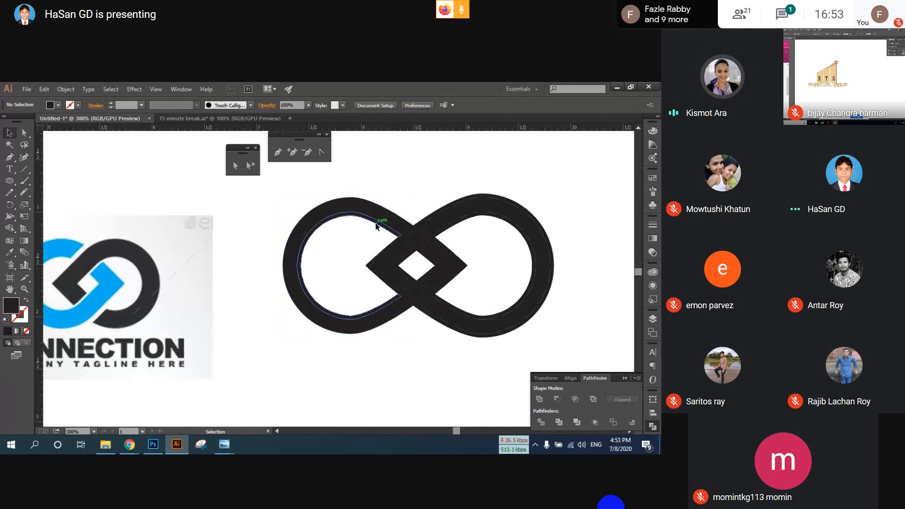
pyautogui.click(362, 219)
pyautogui.press('Delete')
# Delete the offset strips around the left inner point and open the gap where the left loop meets the upper crossing.
pyautogui.click(386, 250)
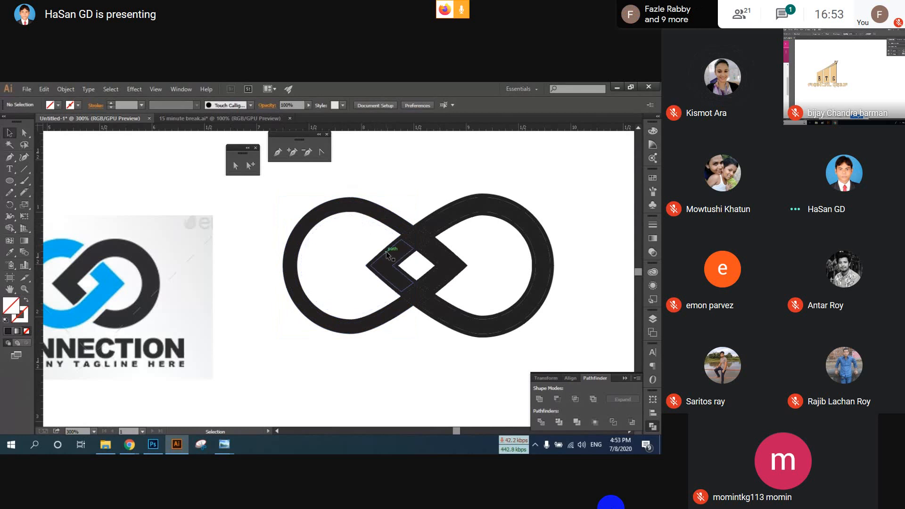
pyautogui.press('Delete')
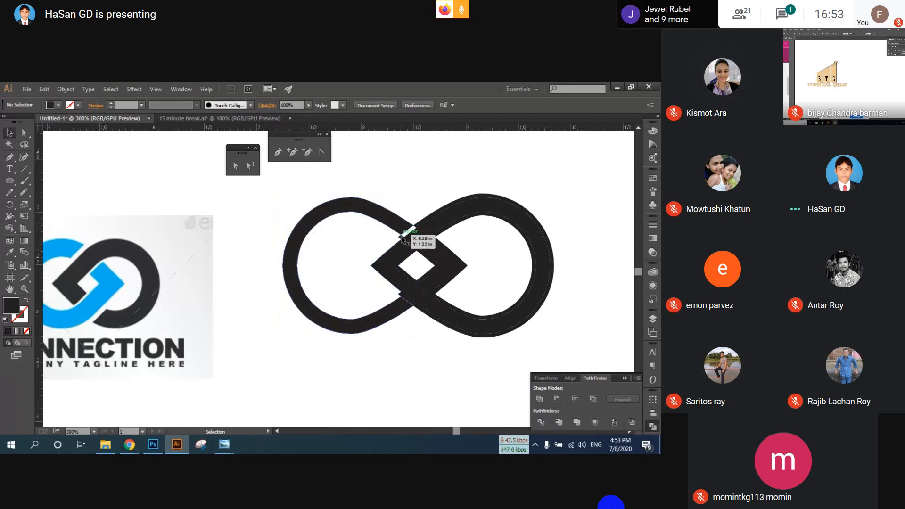
pyautogui.click(405, 238)
pyautogui.press('Delete')
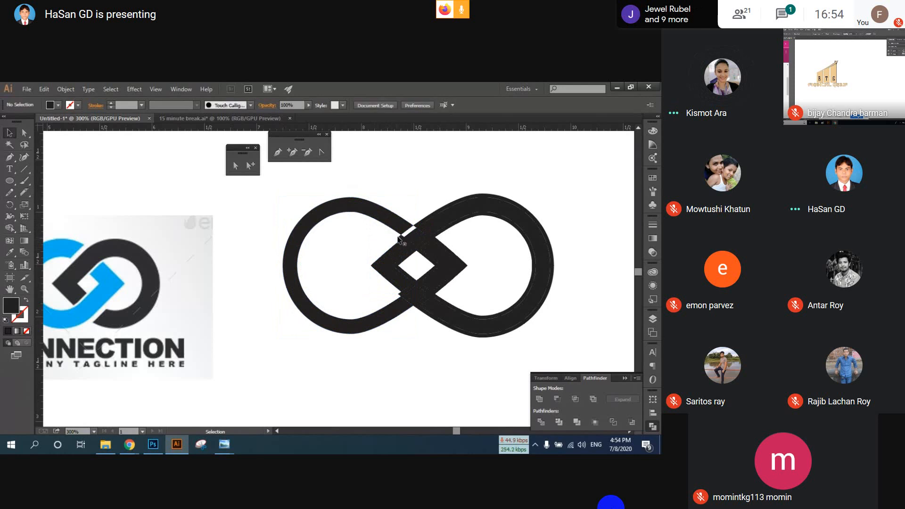
pyautogui.click(401, 237)
# Delete the outer and inner offset strips from the right loop and around the right inner point.
pyautogui.moveTo(421, 228); pyautogui.dragTo(418, 229)
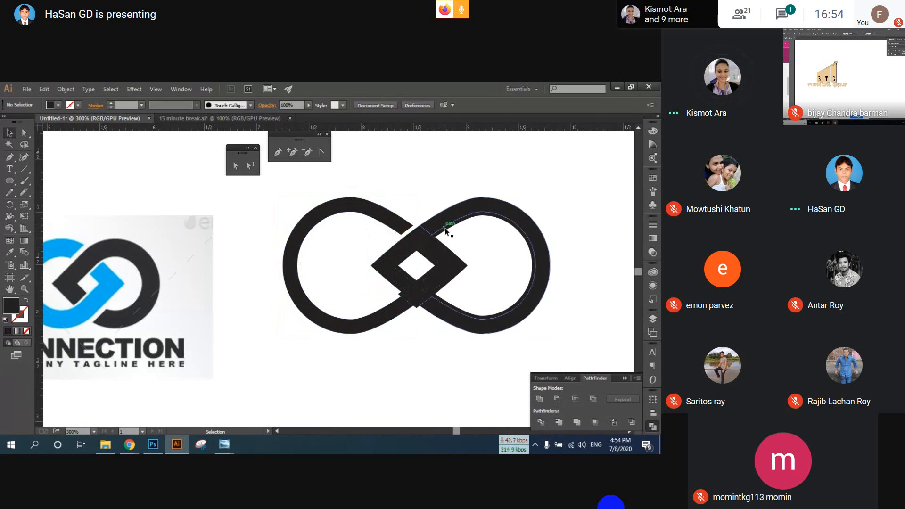
pyautogui.click(443, 242)
pyautogui.press('Delete')
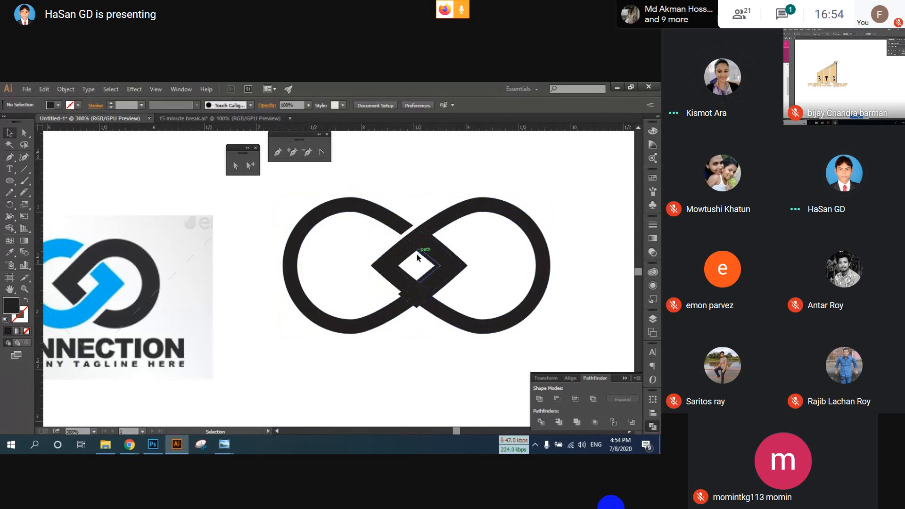
pyautogui.click(439, 289)
pyautogui.press('Delete')
pyautogui.click(428, 262)
pyautogui.press('Delete')
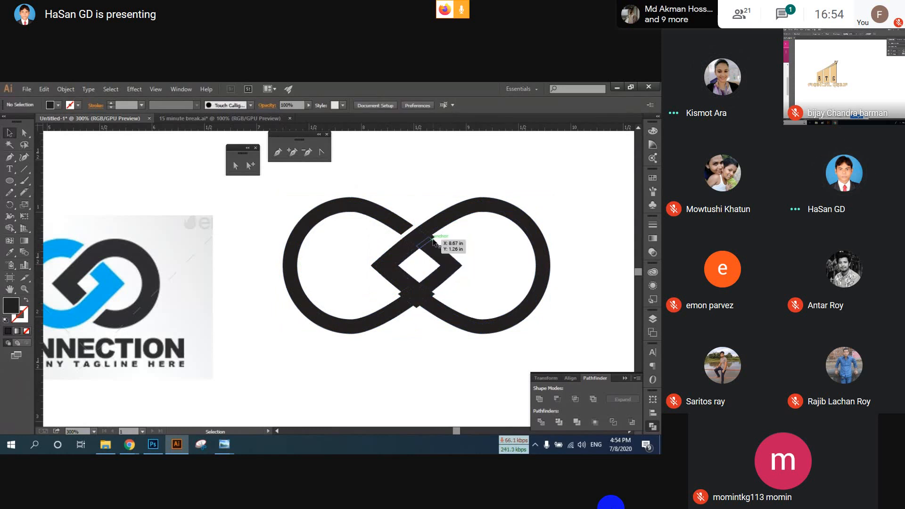
# Delete the remaining small offset pieces at the crossings so the two loops appear to weave over and under each other.
pyautogui.click(432, 239)
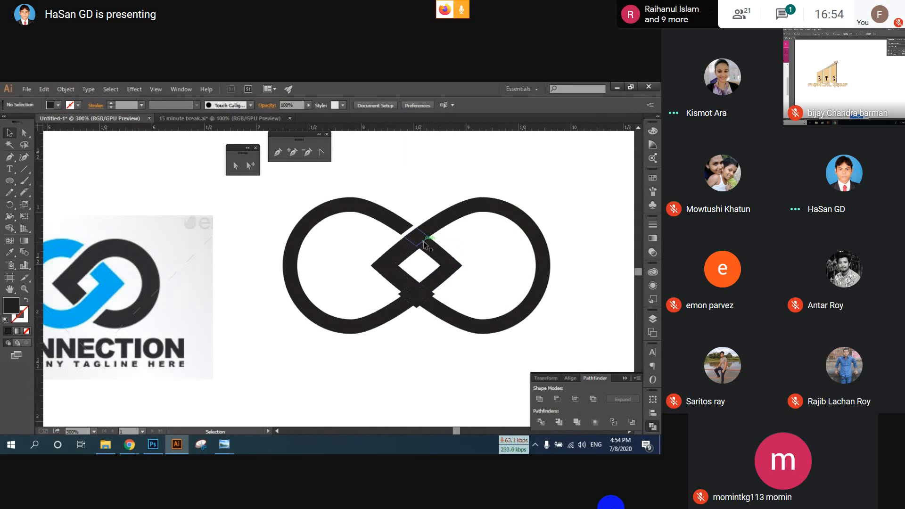
pyautogui.press('Delete')
pyautogui.click(407, 250)
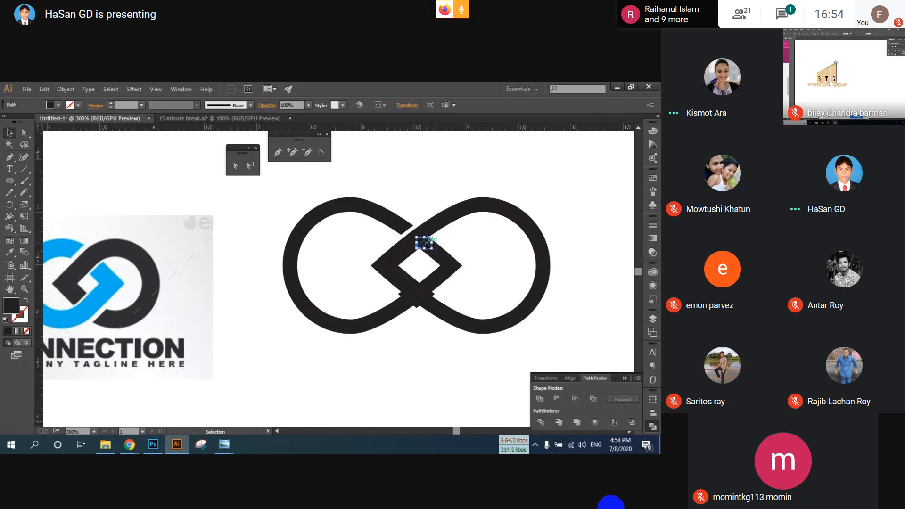
pyautogui.press('Delete')
pyautogui.click(414, 264)
pyautogui.press('Delete')
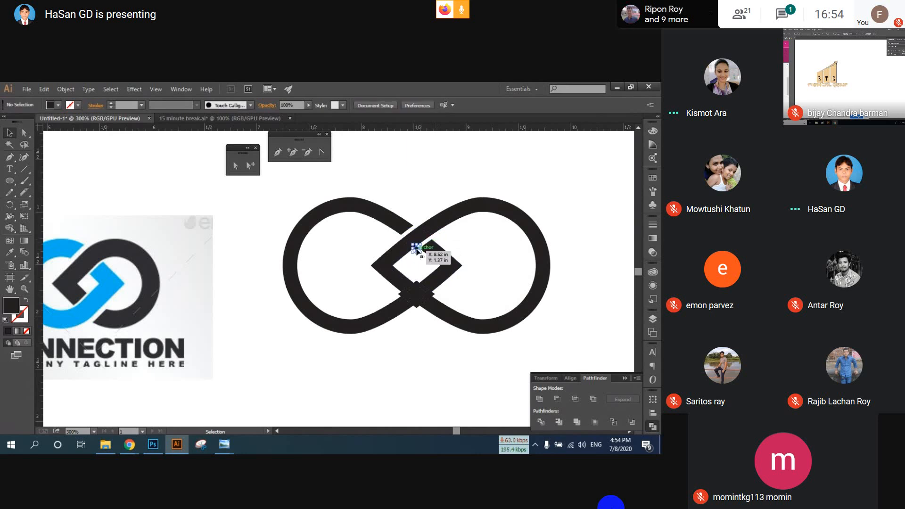
pyautogui.click(426, 293)
pyautogui.press('Delete')
pyautogui.hotkey('ctrl', 'd')
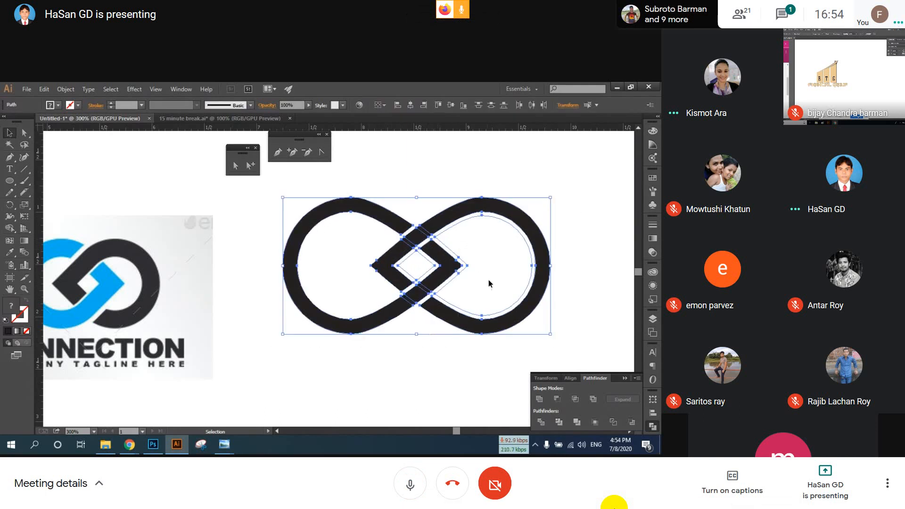
pyautogui.hotkey('ctrl', 'd')
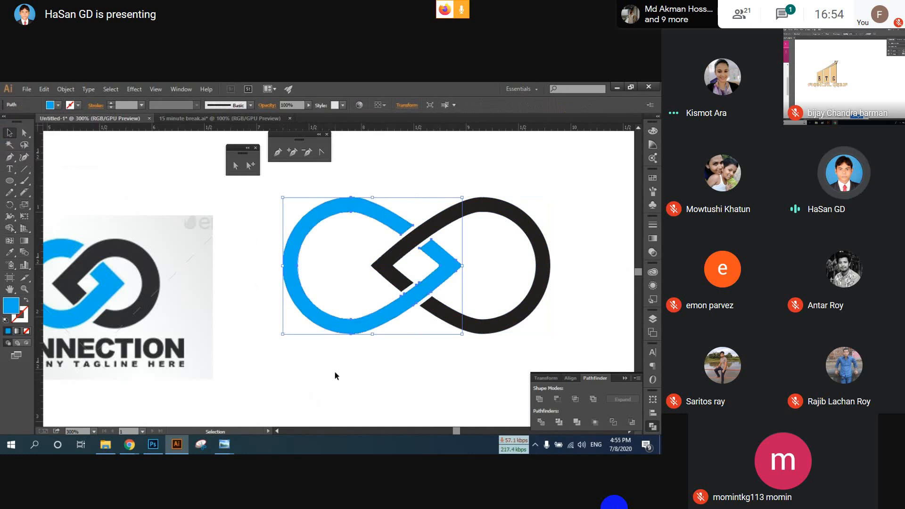
pyautogui.hotkey('ctrl', 'd')
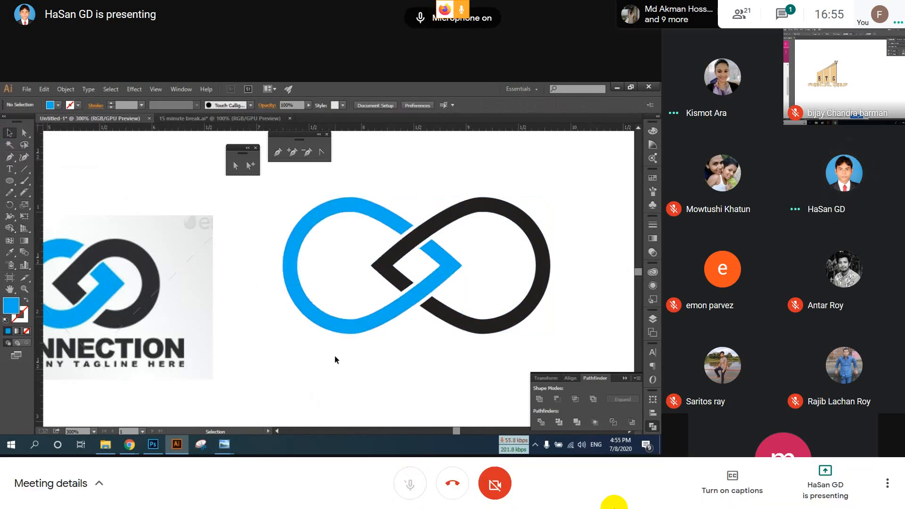
pyautogui.hotkey('ctrl', 'd')
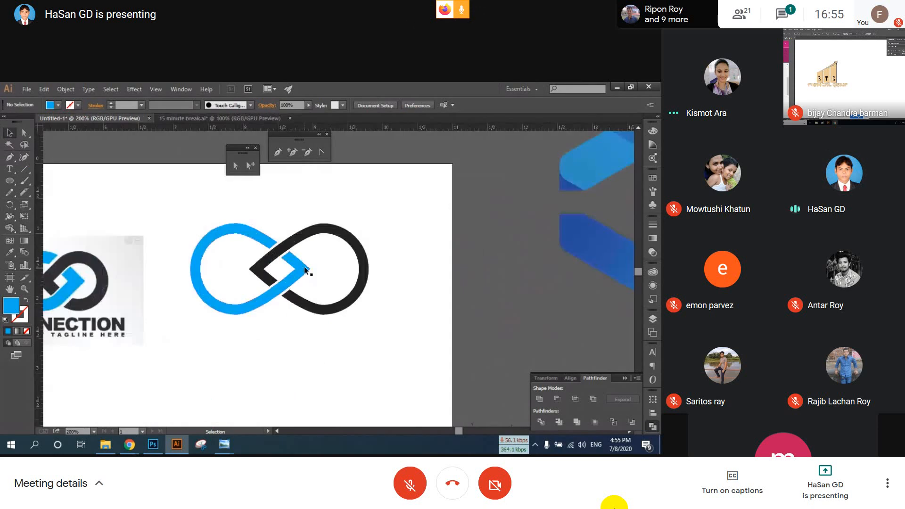
pyautogui.hotkey('ctrl', 'd')
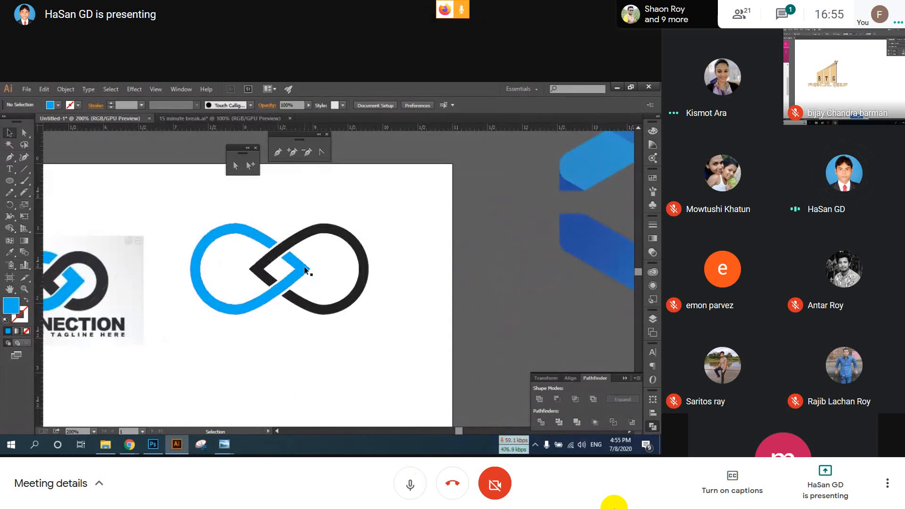
pyautogui.hotkey('ctrl', 'd')
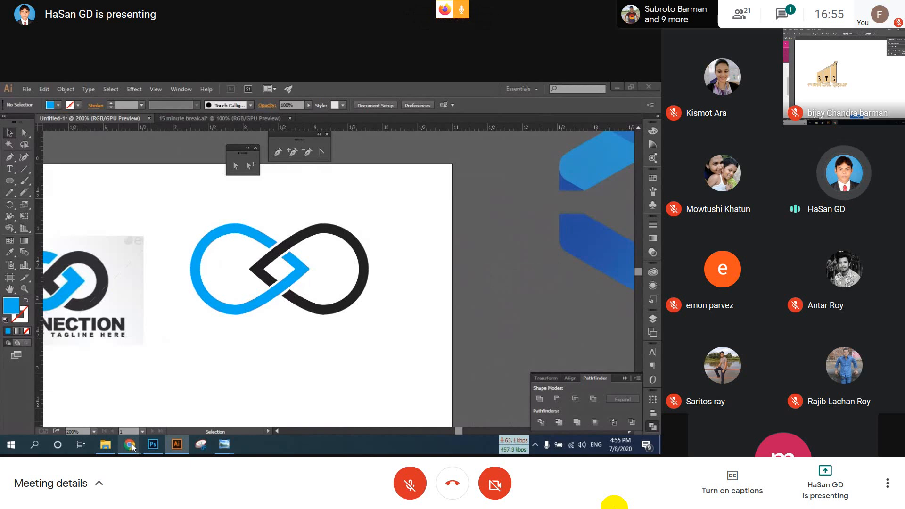
# Switch to the Google Meet window in Chrome.
pyautogui.moveTo(131, 446)
pyautogui.click(90, 391)
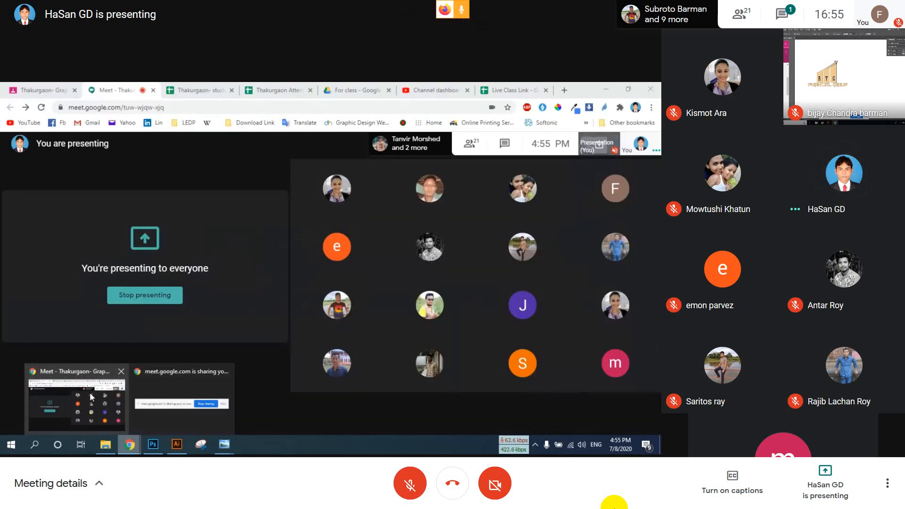
pyautogui.hotkey('ctrl', 'd')
pyautogui.hotkey('ctrl', 'd')
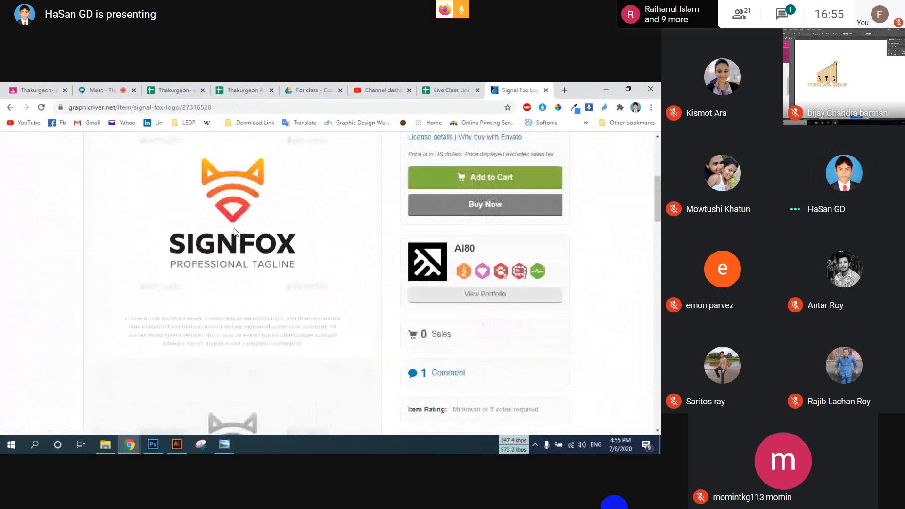
pyautogui.hotkey('ctrl', 'd')
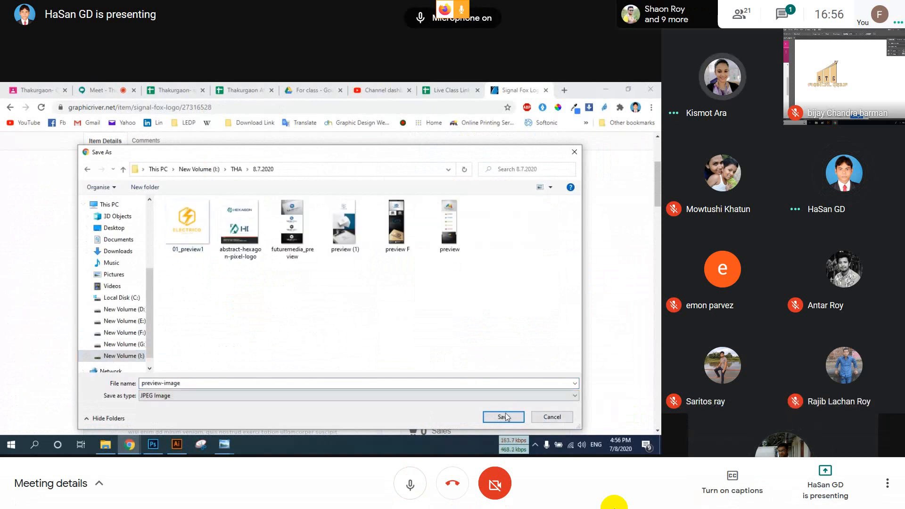
pyautogui.hotkey('ctrl', 'd')
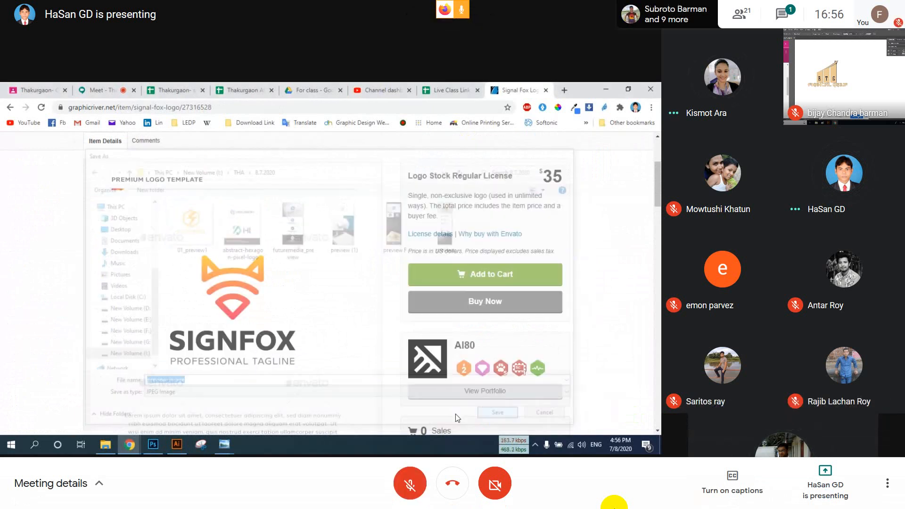
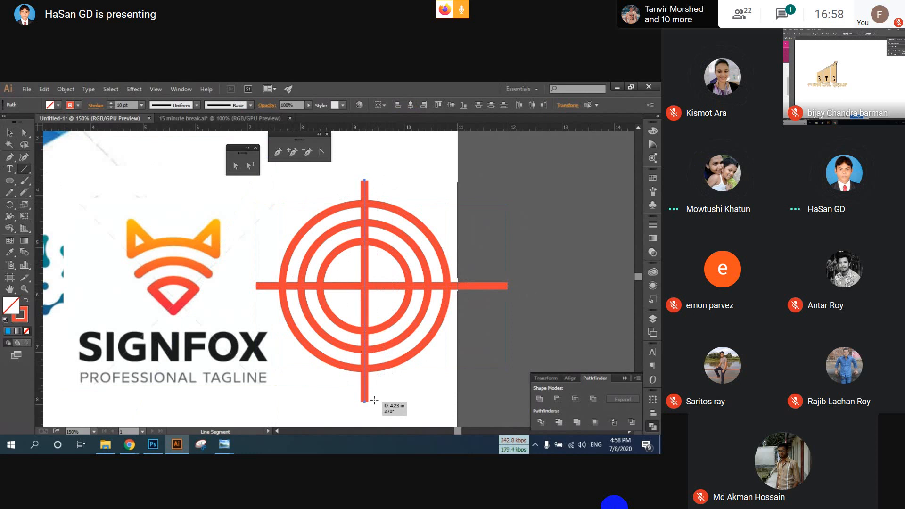
# Duplicate the concentric circles with their crossing lines to the right, beyond the artboard, and reselect the original set.
pyautogui.click(9, 134)
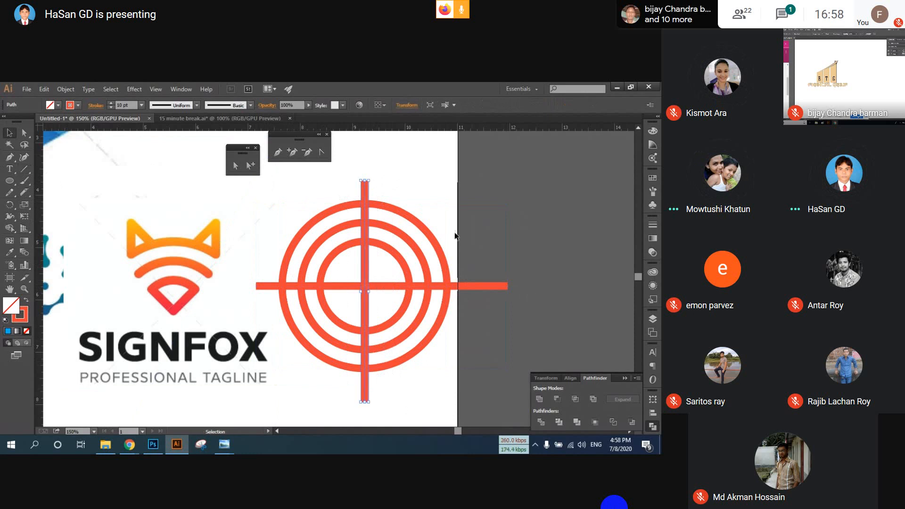
pyautogui.moveTo(287, 208); pyautogui.dragTo(487, 348)
pyautogui.scroll(-1, 325, 274)
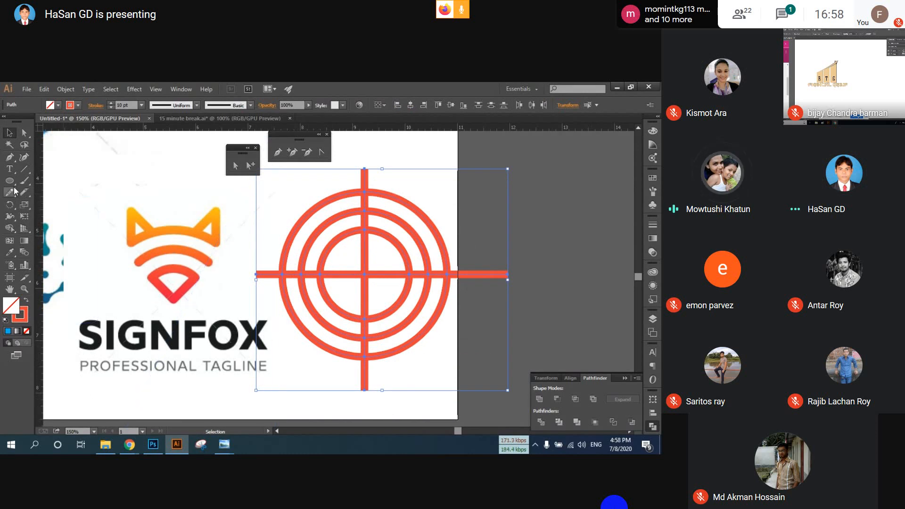
pyautogui.moveTo(337, 252); pyautogui.dragTo(569, 254)
pyautogui.moveTo(299, 194); pyautogui.dragTo(442, 342)
pyautogui.hscroll(3, 442, 342)
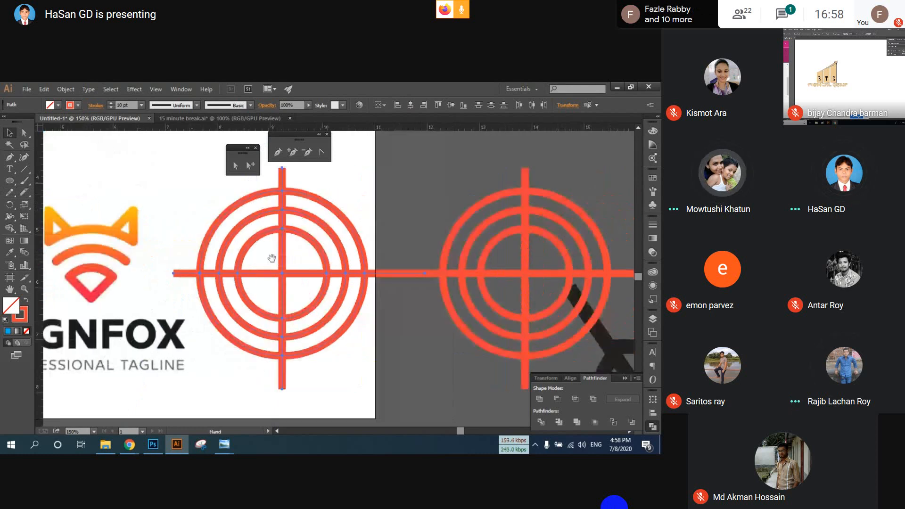
# Trim the original circles and crossing lines to their upper-right quarter with Shape Builder, removing the other quadrants and protruding line ends.
pyautogui.click(10, 228)
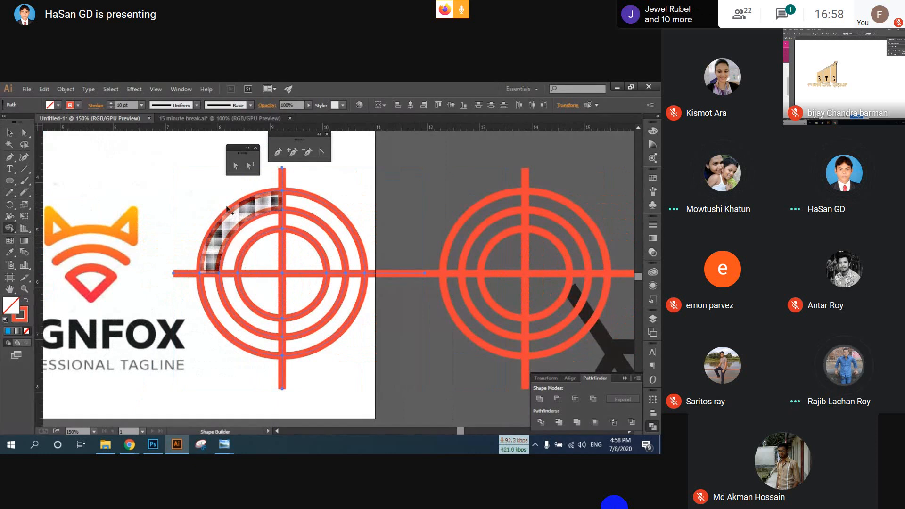
pyautogui.click(244, 200)
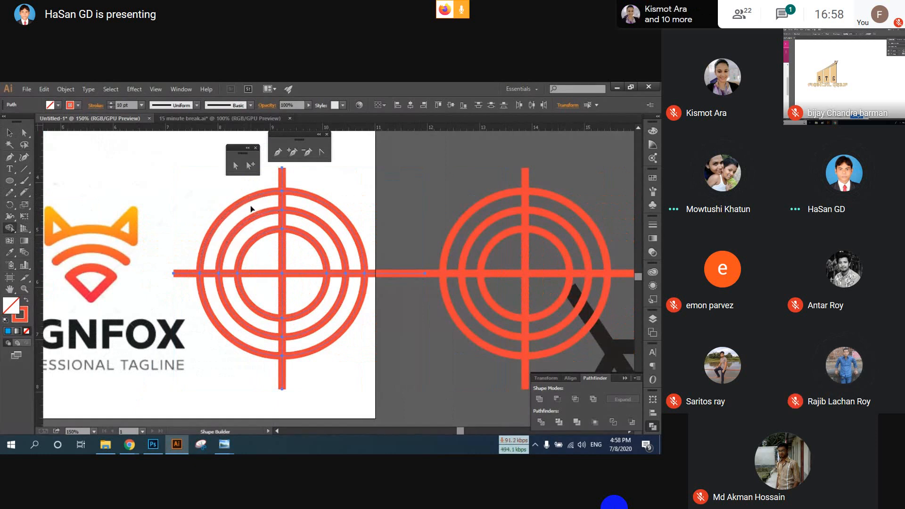
pyautogui.moveTo(251, 187)
pyautogui.mouseDown()
pyautogui.moveTo(244, 285)
pyautogui.moveTo(259, 343)
pyautogui.mouseUp()
pyautogui.moveTo(228, 256); pyautogui.dragTo(228, 317)
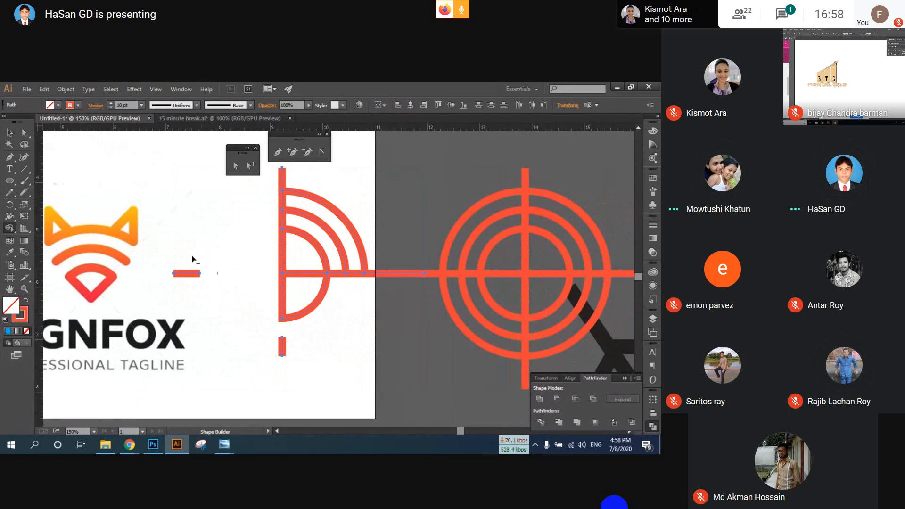
pyautogui.moveTo(194, 259); pyautogui.dragTo(198, 309)
pyautogui.keyDown('alt'); pyautogui.click(281, 343); pyautogui.keyUp('alt')
pyautogui.moveTo(257, 285)
pyautogui.mouseDown()
pyautogui.moveTo(351, 304)
pyautogui.moveTo(343, 298)
pyautogui.mouseUp()
pyautogui.keyDown('alt'); pyautogui.click(393, 274); pyautogui.keyUp('alt')
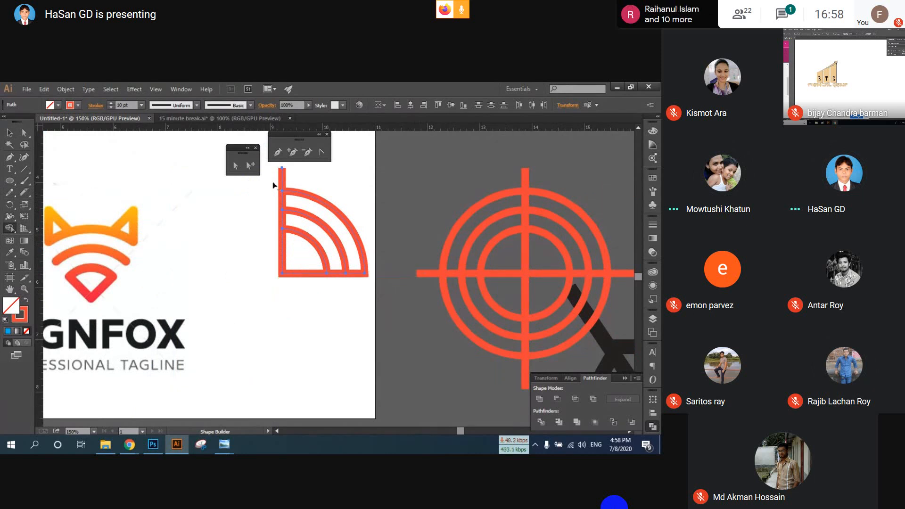
pyautogui.moveTo(275, 186); pyautogui.dragTo(330, 173)
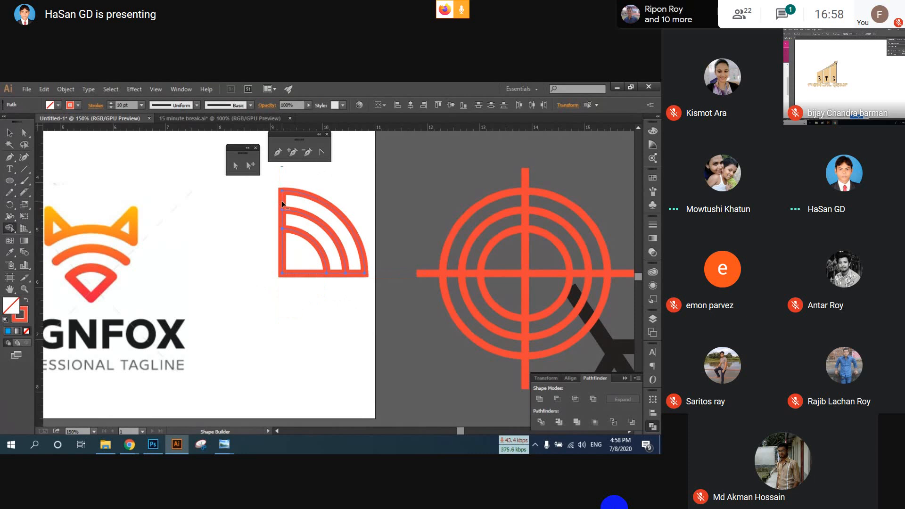
# Remove the straight segments between the three quarter arcs with Shape Builder, leaving only the innermost wedge closed.
pyautogui.keyDown('alt'); pyautogui.click(282, 199); pyautogui.keyUp('alt')
pyautogui.keyDown('alt'); pyautogui.click(282, 219); pyautogui.keyUp('alt')
pyautogui.keyDown('alt'); pyautogui.click(338, 274); pyautogui.keyUp('alt')
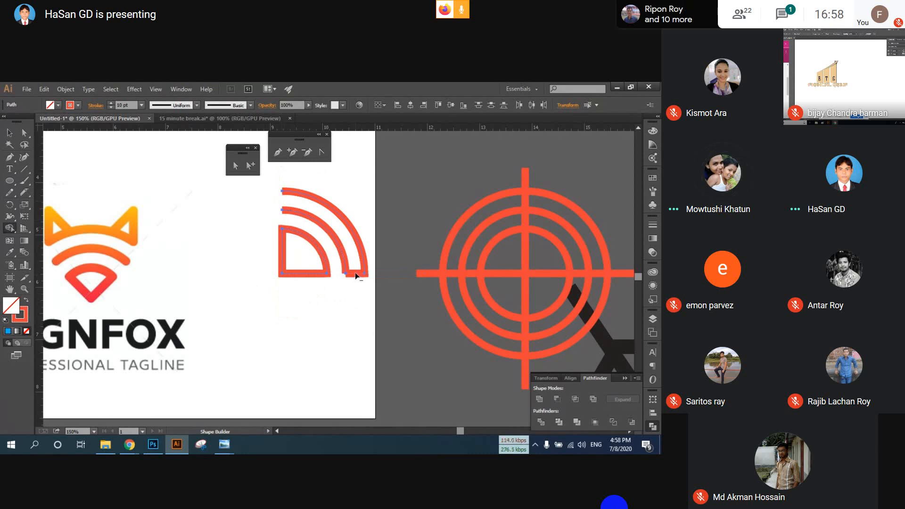
# Rotate the arcs and wedge so the wedge's corner points straight down, and move them beside the SIGNFOX reference.
pyautogui.click(10, 133)
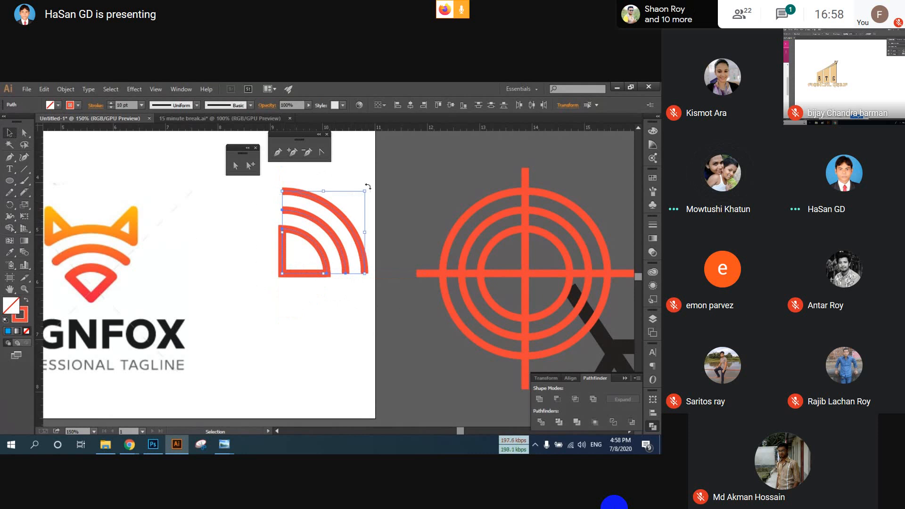
pyautogui.moveTo(367, 187); pyautogui.dragTo(311, 184)
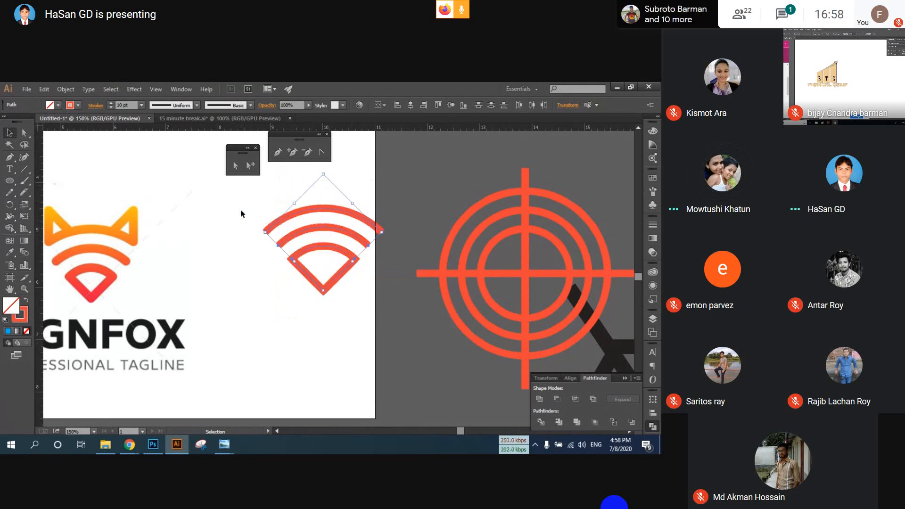
pyautogui.moveTo(334, 231); pyautogui.dragTo(289, 275)
pyautogui.click(206, 216)
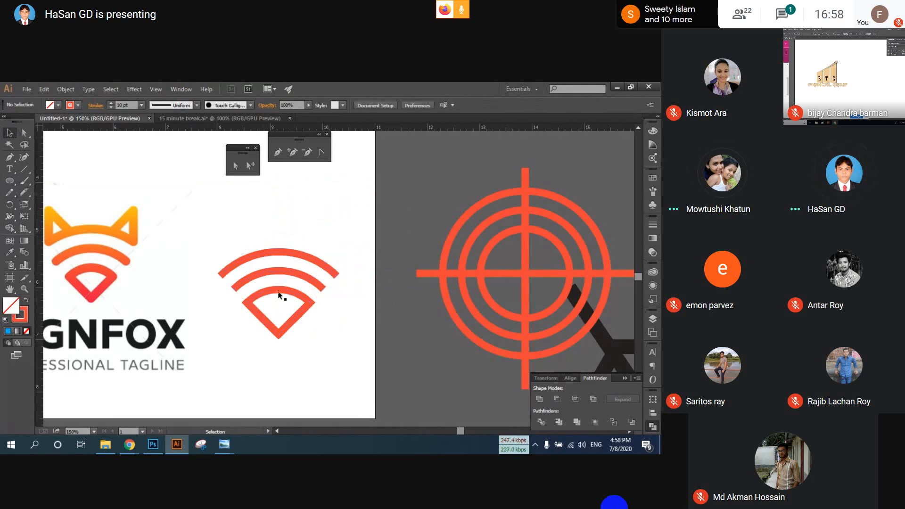
pyautogui.moveTo(303, 319); pyautogui.dragTo(337, 305)
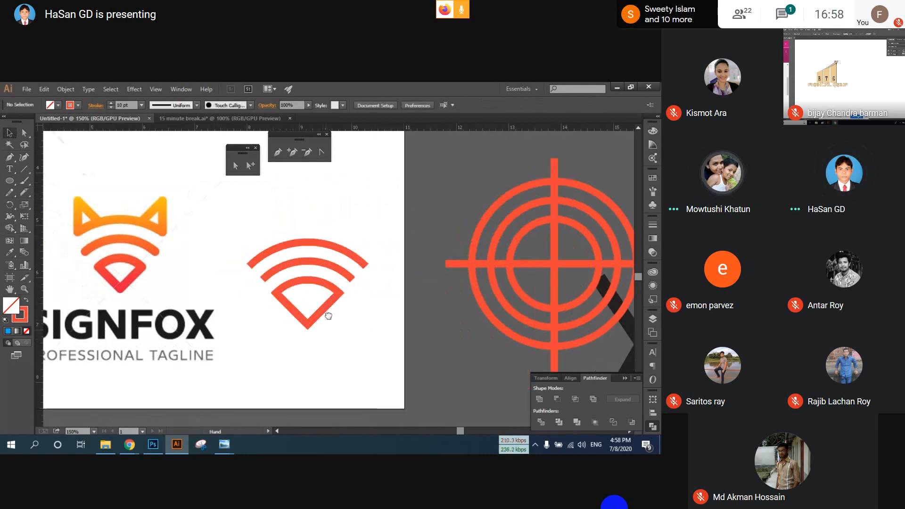
# Draw a short vertical line up from the outer arc's left end and a diagonal from its top to the wedge's right corner.
pyautogui.click(370, 260)
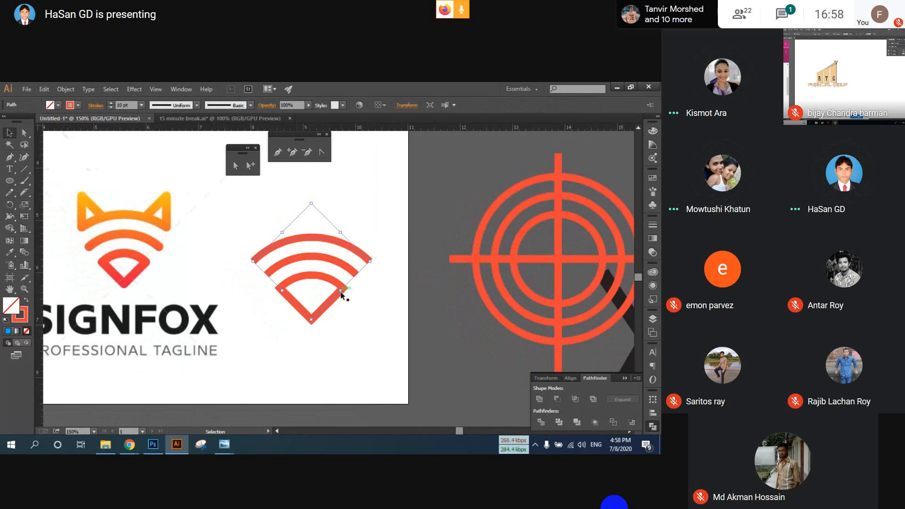
pyautogui.scroll(1, 325, 264)
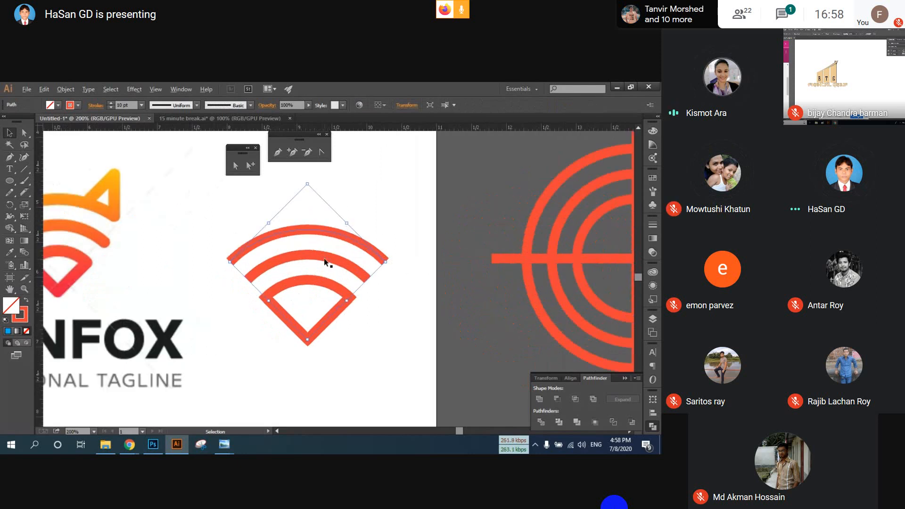
pyautogui.scroll(-1, 325, 262)
pyautogui.press('\\')
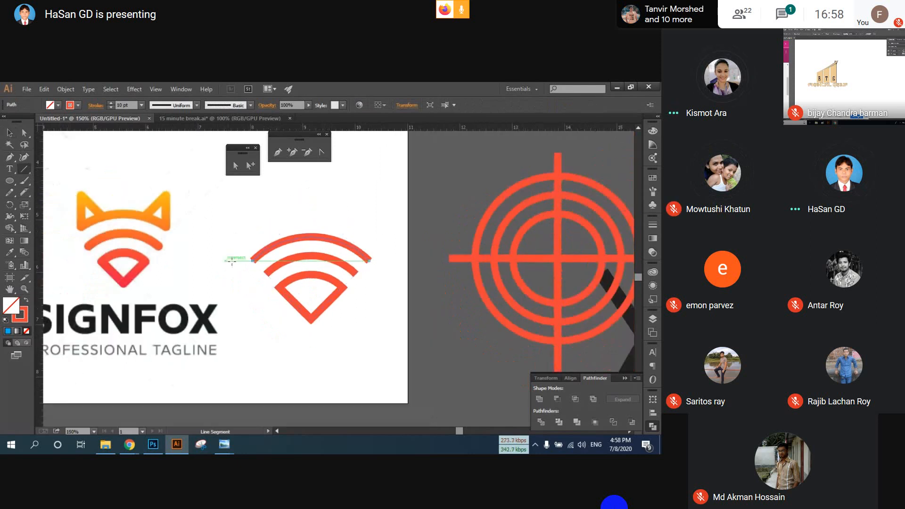
pyautogui.moveTo(252, 261); pyautogui.dragTo(251, 226)
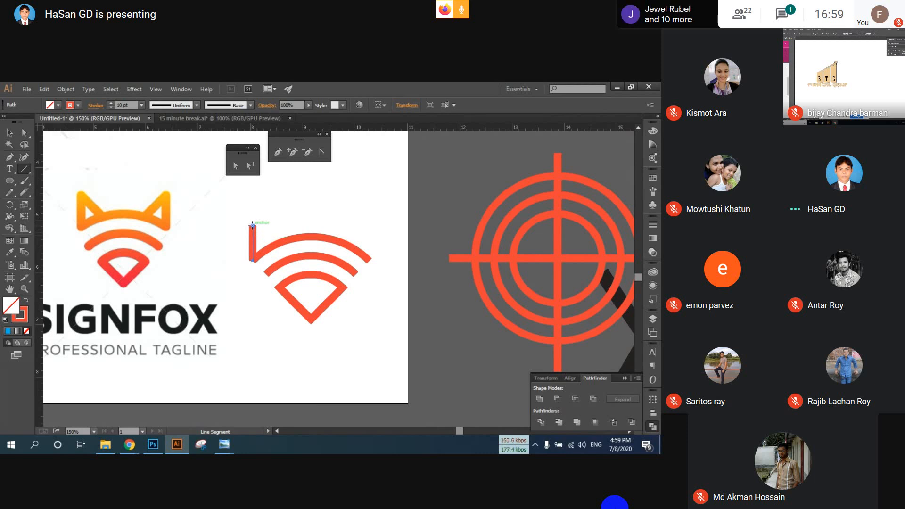
pyautogui.moveTo(253, 226); pyautogui.dragTo(342, 287)
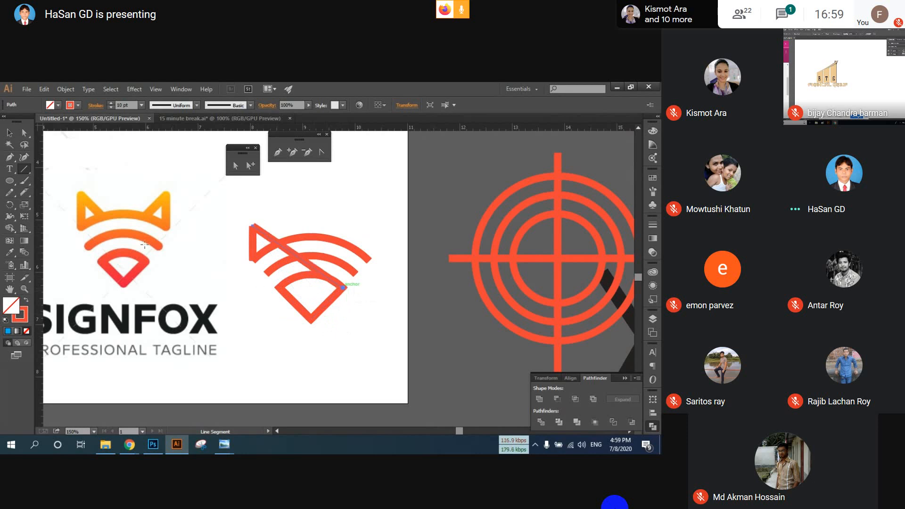
# Try to place a copy of the left ear's vertical line at the right end of the outer arc.
pyautogui.press('v')
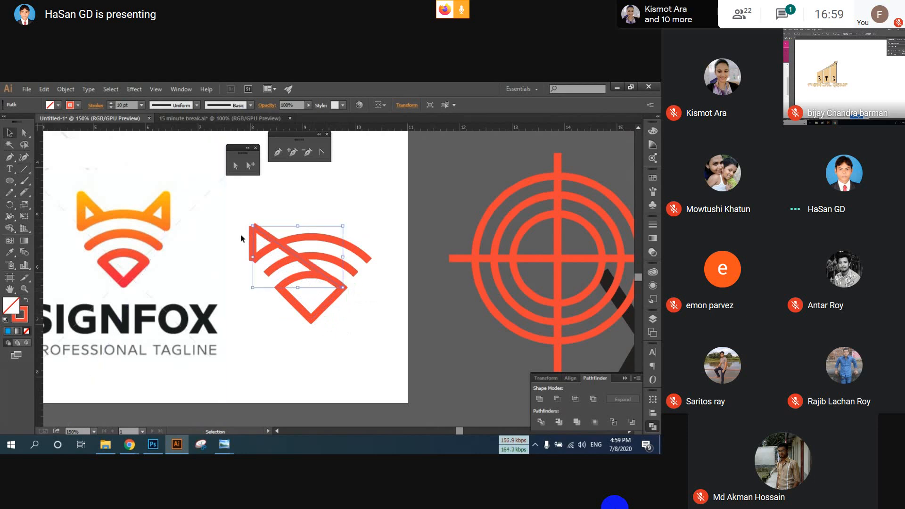
pyautogui.click(217, 234)
pyautogui.click(252, 243)
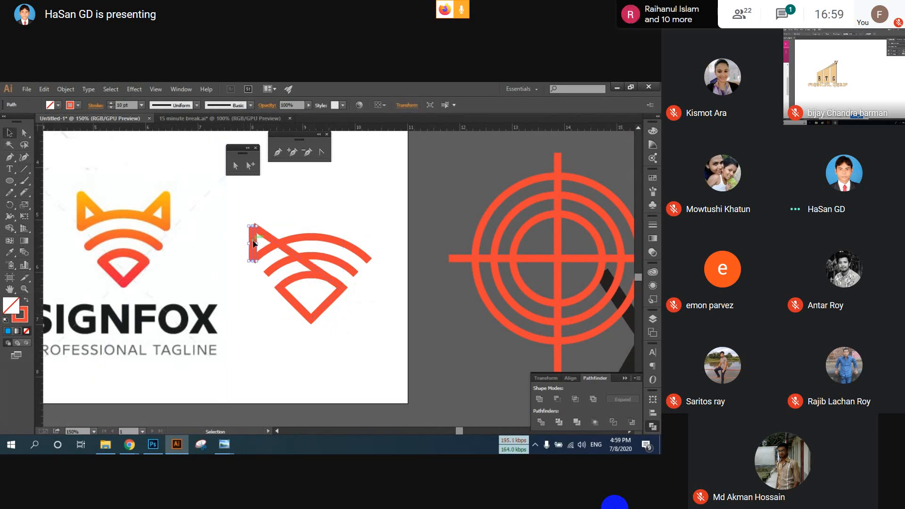
pyautogui.moveTo(252, 244); pyautogui.dragTo(384, 251)
pyautogui.moveTo(253, 250); pyautogui.dragTo(368, 242)
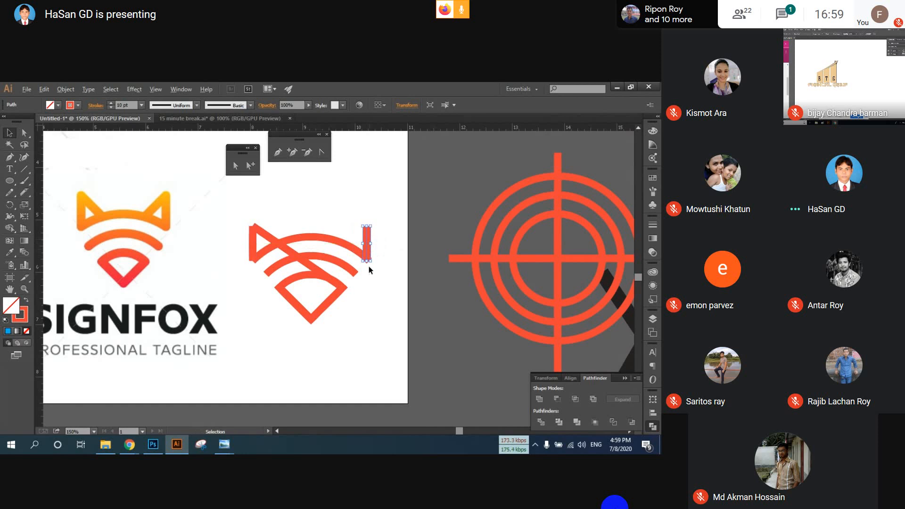
# Try to line up the copied vertical line with the outer arc's right end.
pyautogui.scroll(3, 369, 265)
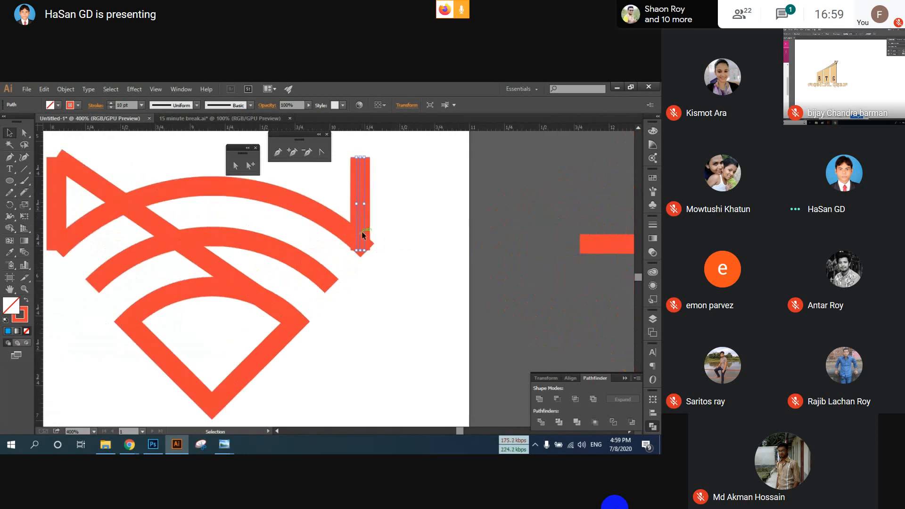
pyautogui.keyDown('shift'); pyautogui.click(356, 254); pyautogui.keyUp('shift')
pyautogui.keyDown('shift'); pyautogui.click(353, 262); pyautogui.keyUp('shift')
pyautogui.moveTo(393, 218); pyautogui.dragTo(353, 259)
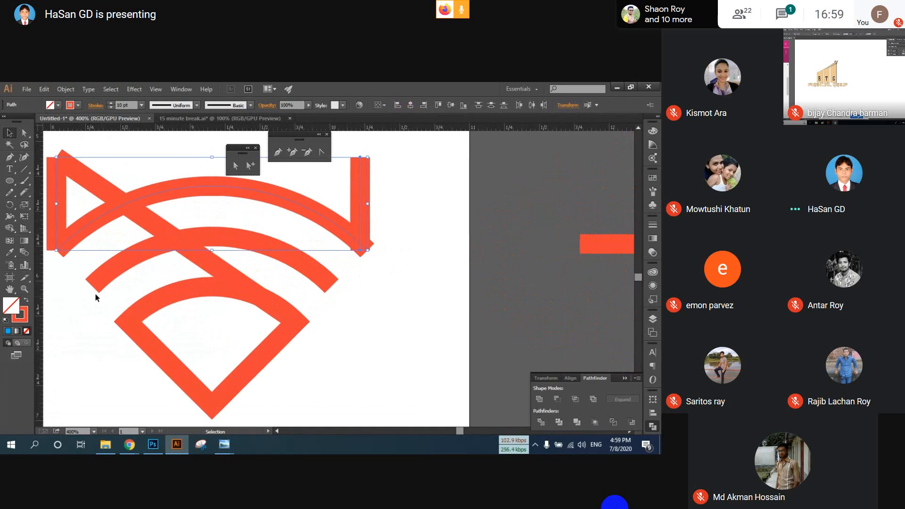
pyautogui.moveTo(128, 293); pyautogui.dragTo(208, 292)
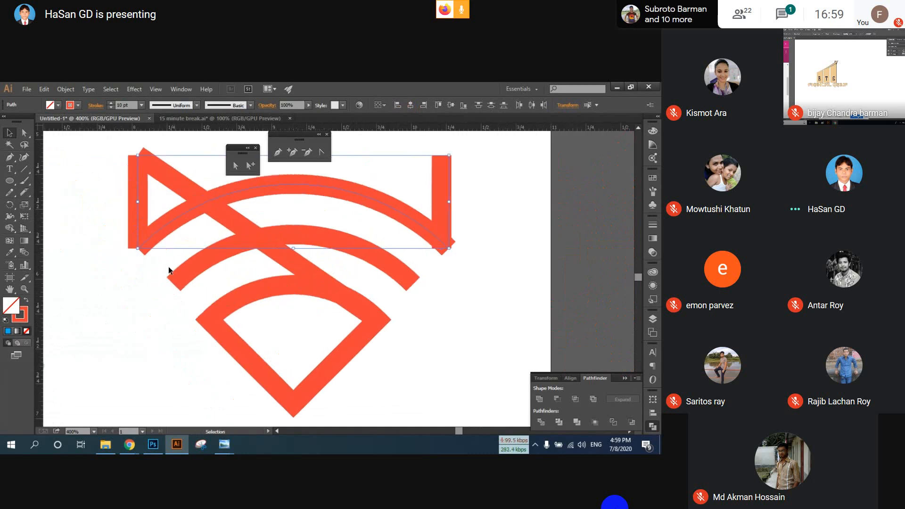
pyautogui.click(468, 199)
pyautogui.moveTo(443, 200); pyautogui.dragTo(454, 195)
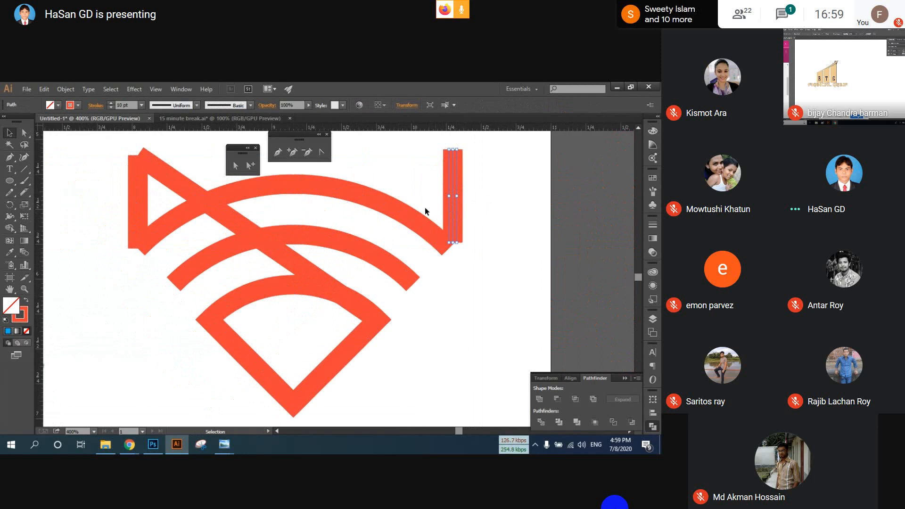
# Undo the copying and positioning of the vertical line on the right side.
pyautogui.hotkey('ctrl', 'z')
pyautogui.hotkey('ctrl', 'z')
pyautogui.hotkey('ctrl', 'z')
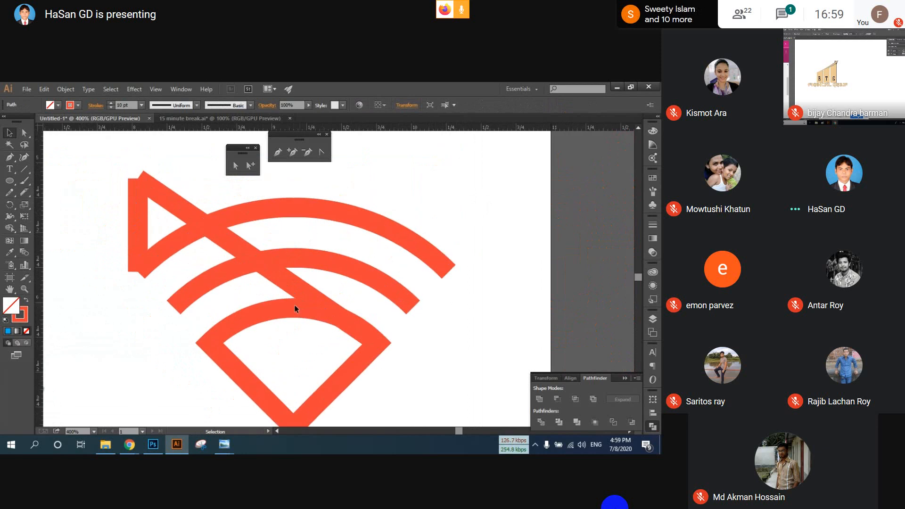
pyautogui.hotkey('ctrl', 'z')
pyautogui.hotkey('shift', '`')
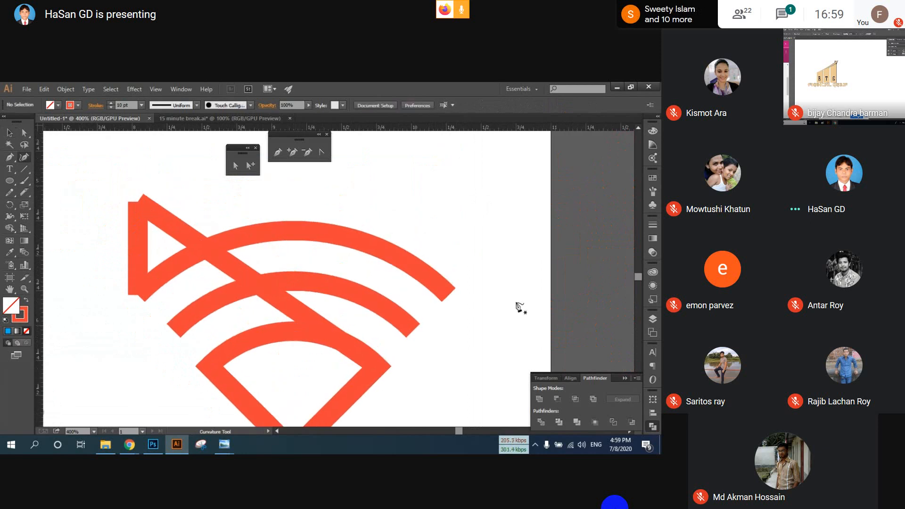
# Draw a matching vertical line at the outer arc's right end and a diagonal from its top to the wedge's left corner.
pyautogui.click(24, 169)
pyautogui.moveTo(137, 295); pyautogui.dragTo(448, 201)
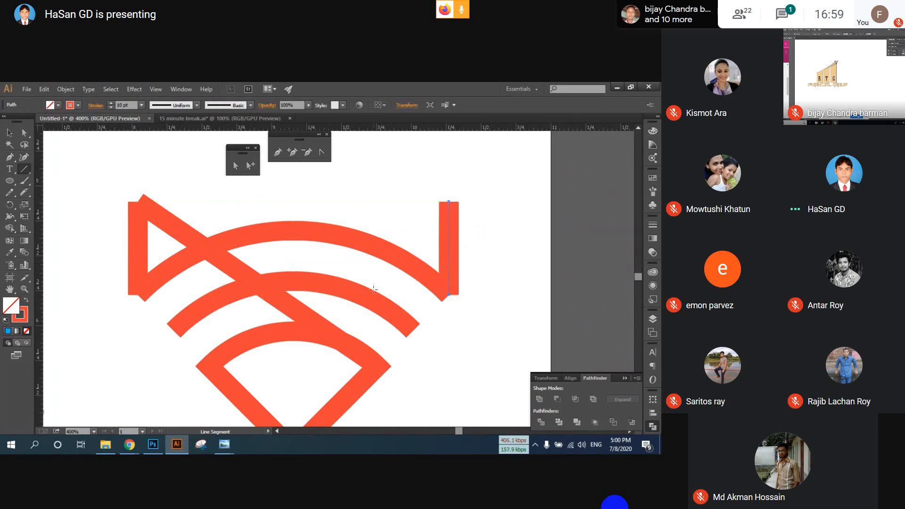
pyautogui.scroll(-1, 374, 289)
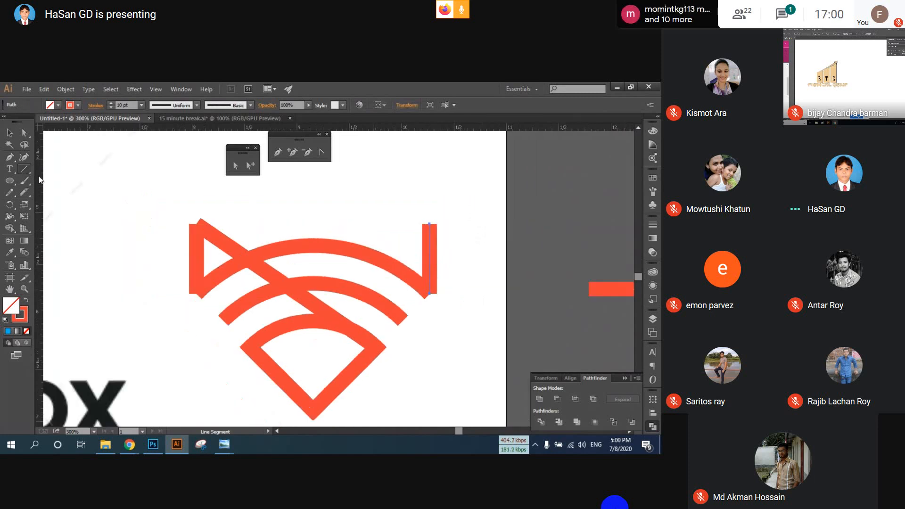
pyautogui.scroll(-3, 168, 245)
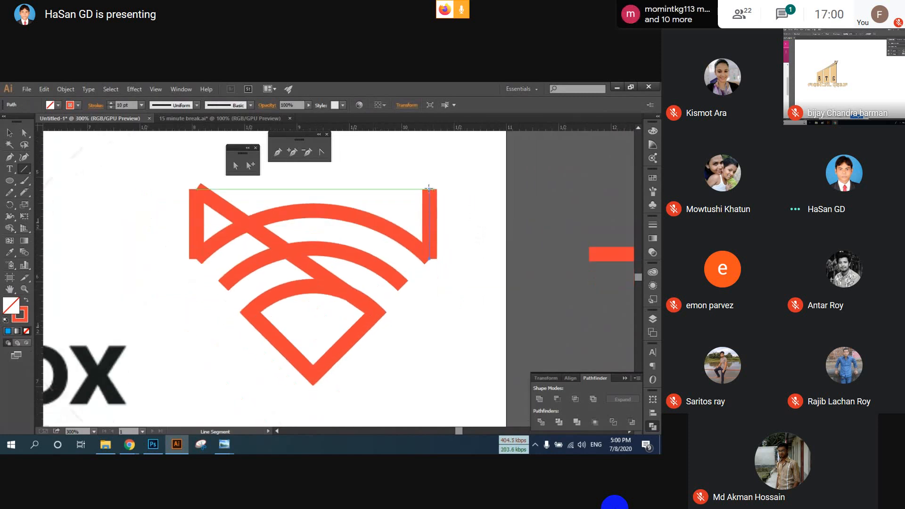
pyautogui.moveTo(429, 188); pyautogui.dragTo(249, 312)
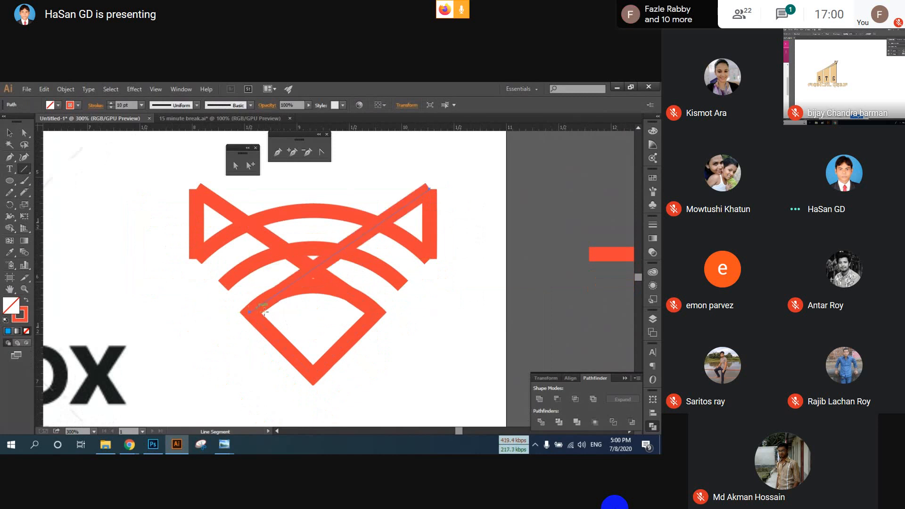
# Select the whole fox figure and remove the diagonal segments below the outer arc with Shape Builder, keeping two triangular ears.
pyautogui.click(9, 133)
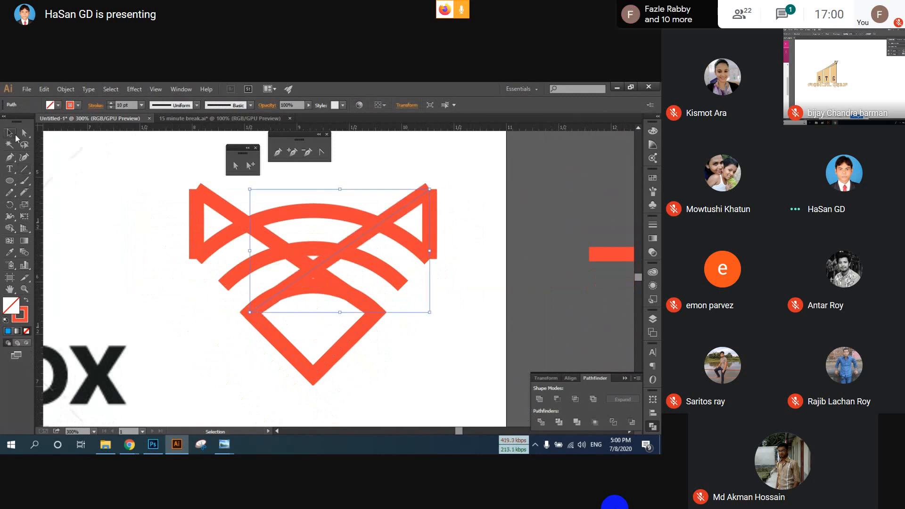
pyautogui.press('Delete')
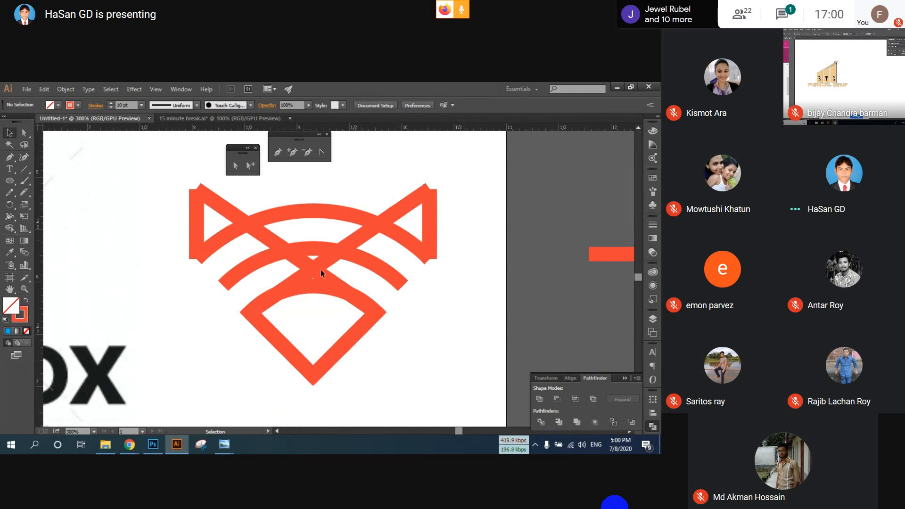
pyautogui.click(354, 239)
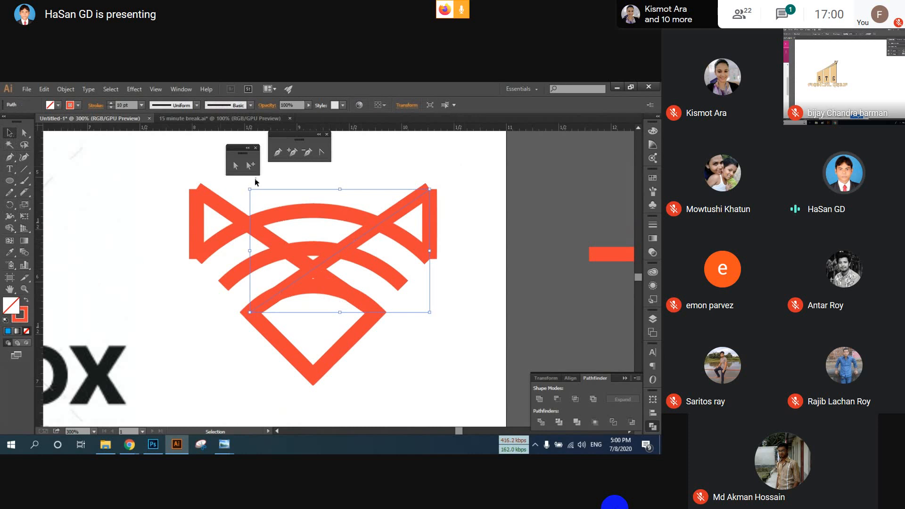
pyautogui.moveTo(144, 184); pyautogui.dragTo(476, 339)
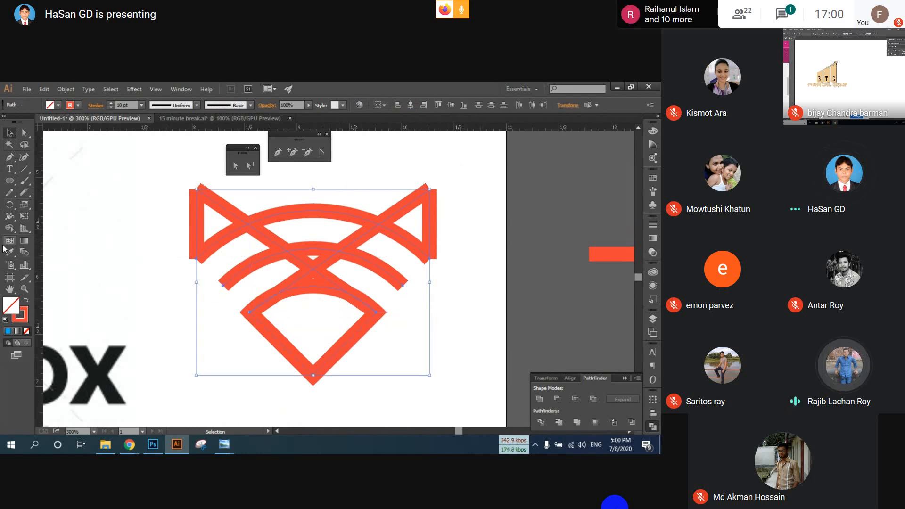
pyautogui.click(10, 228)
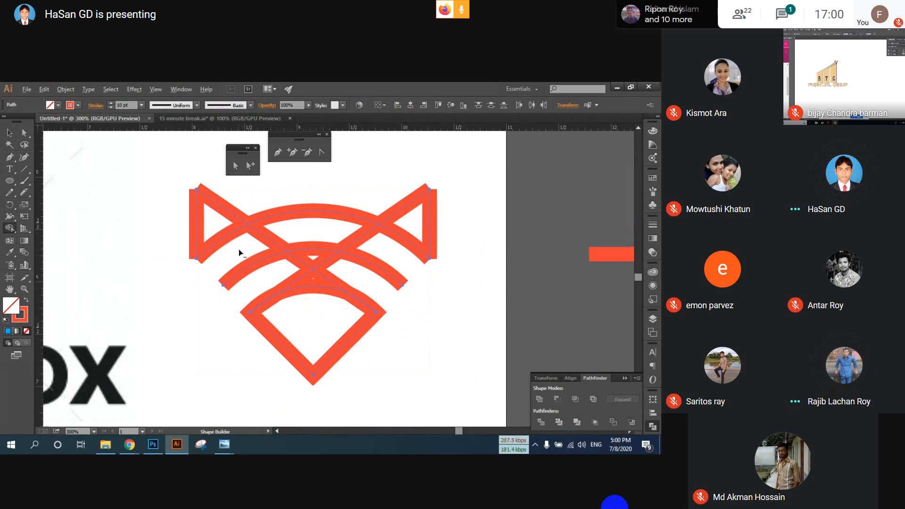
pyautogui.moveTo(239, 249)
pyautogui.mouseDown()
pyautogui.moveTo(281, 236)
pyautogui.moveTo(383, 248)
pyautogui.mouseUp()
pyautogui.moveTo(272, 287)
pyautogui.mouseDown()
pyautogui.moveTo(293, 267)
pyautogui.moveTo(334, 274)
pyautogui.mouseUp()
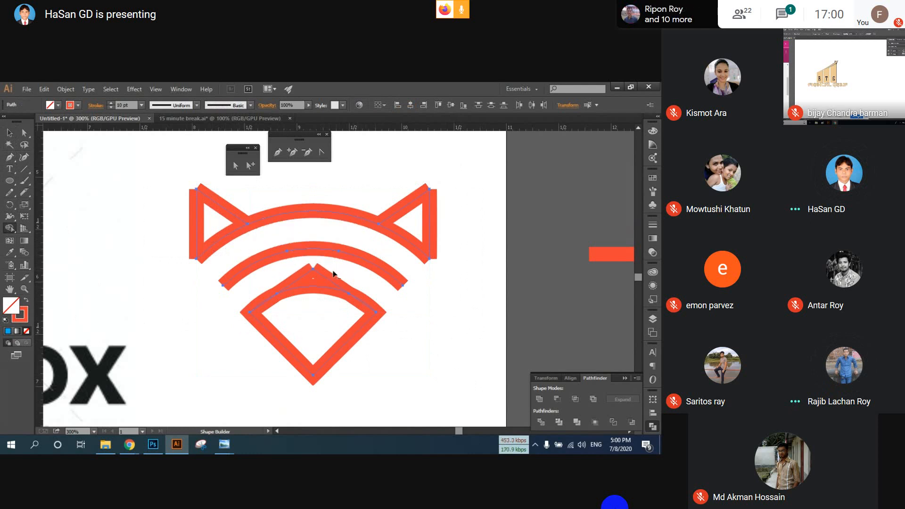
pyautogui.keyDown('alt'); pyautogui.click(315, 273); pyautogui.keyUp('alt')
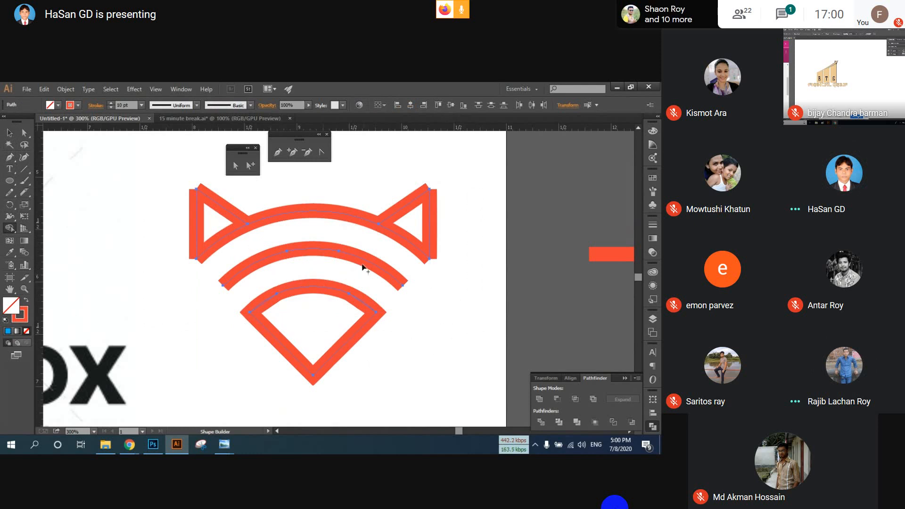
# Try to join all the fox figure's selected paths at once.
pyautogui.click(22, 134)
pyautogui.rightClick(233, 209)
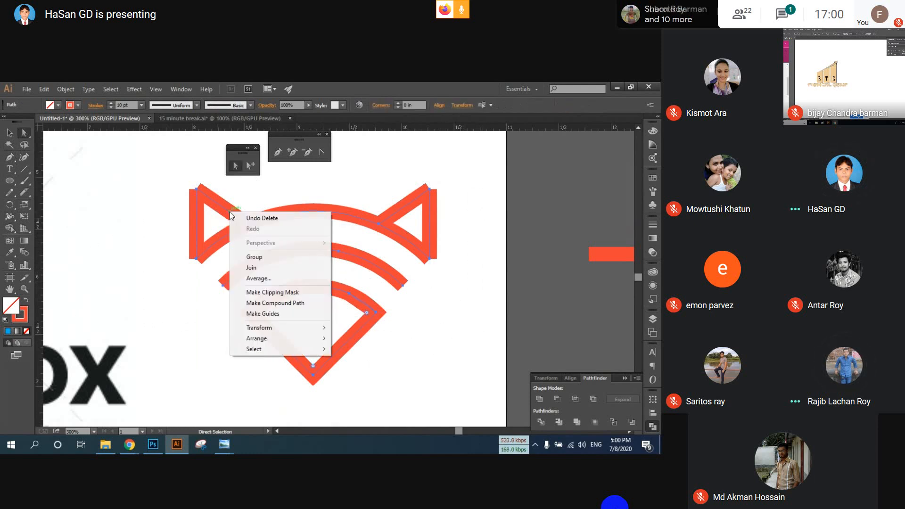
pyautogui.click(256, 264)
pyautogui.hotkey('ctrl', 'z')
pyautogui.hotkey('ctrl', 'z')
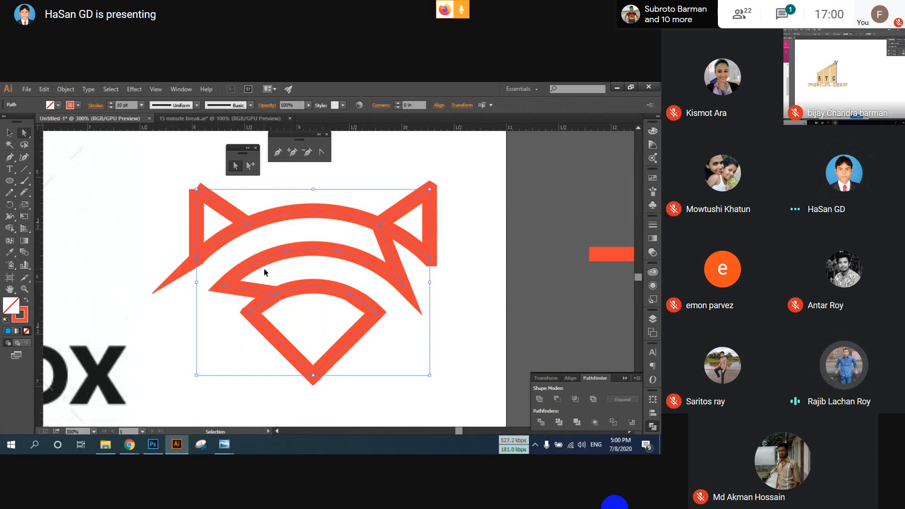
pyautogui.click(10, 133)
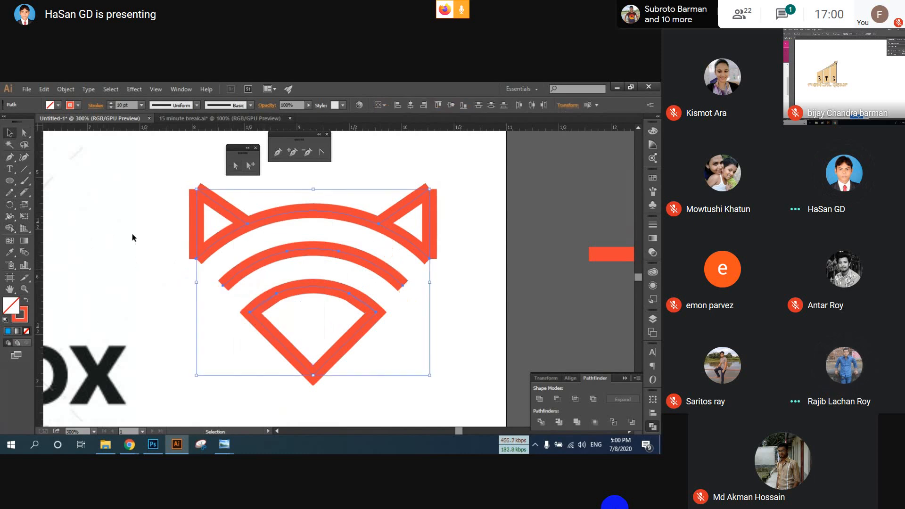
# Try to join the left ear's open paths at the upper corner.
pyautogui.click(131, 236)
pyautogui.moveTo(177, 178); pyautogui.dragTo(207, 194)
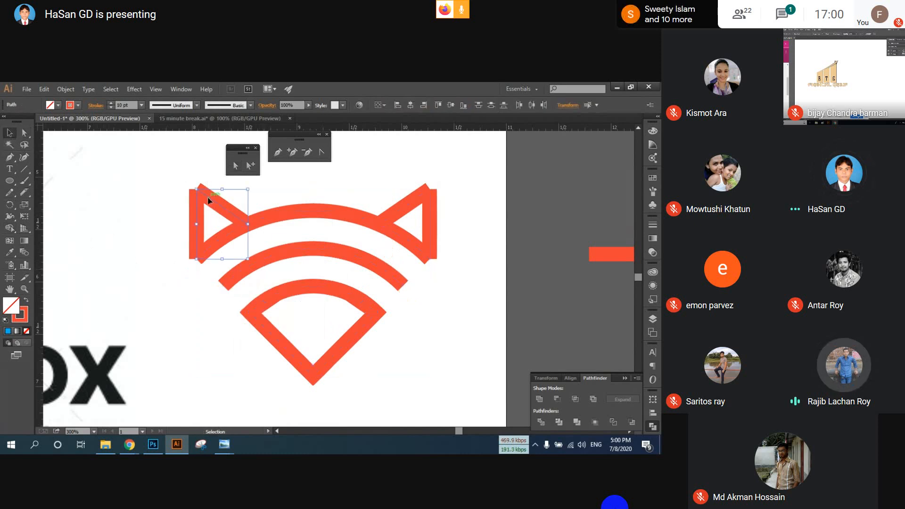
pyautogui.rightClick(207, 194)
pyautogui.click(245, 253)
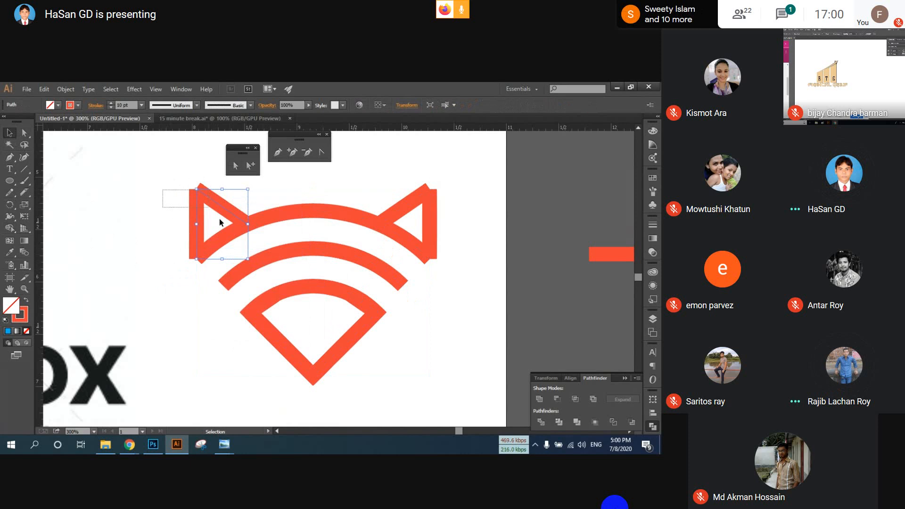
pyautogui.keyDown('shift'); pyautogui.click(237, 246); pyautogui.keyUp('shift')
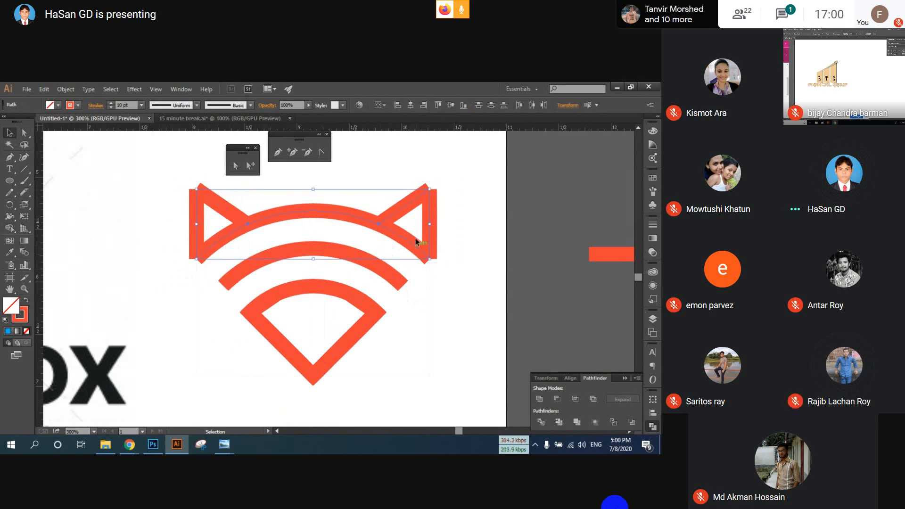
pyautogui.click(431, 267)
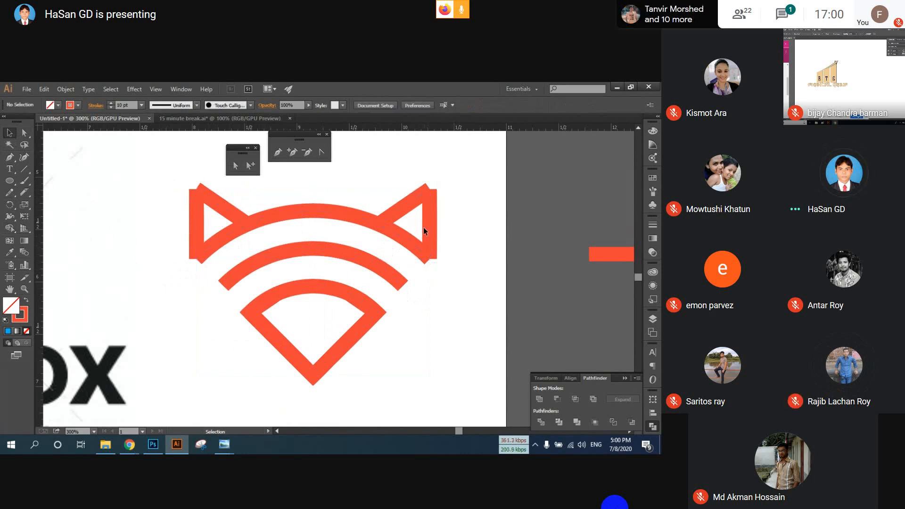
# Join the right ear's lower corner with the outer arc and its vertical side with the diagonal at the upper corner.
pyautogui.click(427, 253)
pyautogui.rightClick(427, 257)
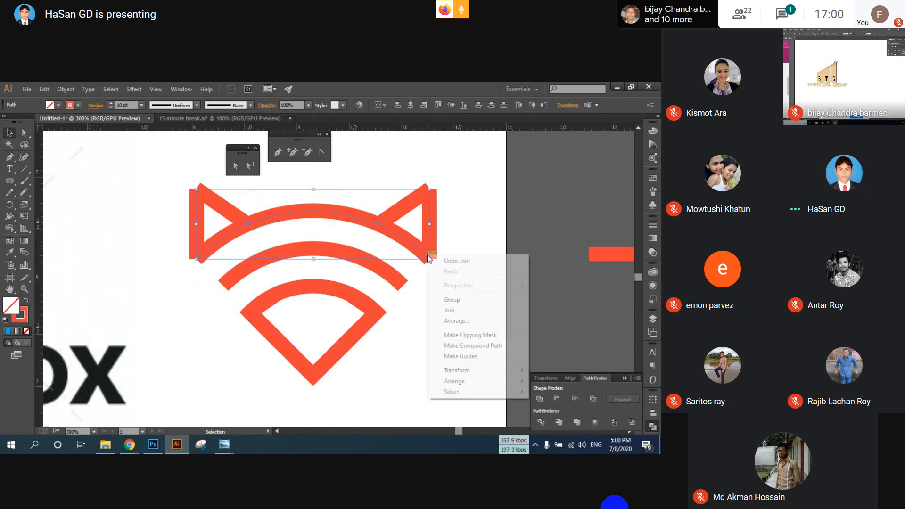
pyautogui.click(451, 310)
pyautogui.moveTo(424, 171); pyautogui.dragTo(445, 199)
pyautogui.rightClick(427, 188)
pyautogui.click(441, 239)
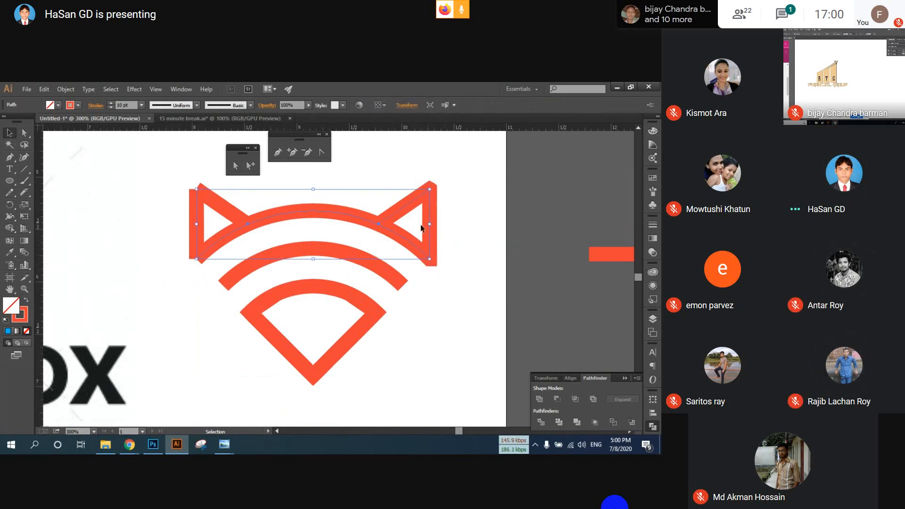
# Try to join the left ear's vertical side and diagonal at the upper corner, reverting the attempt.
pyautogui.moveTo(201, 196); pyautogui.dragTo(201, 197)
pyautogui.rightClick(199, 185)
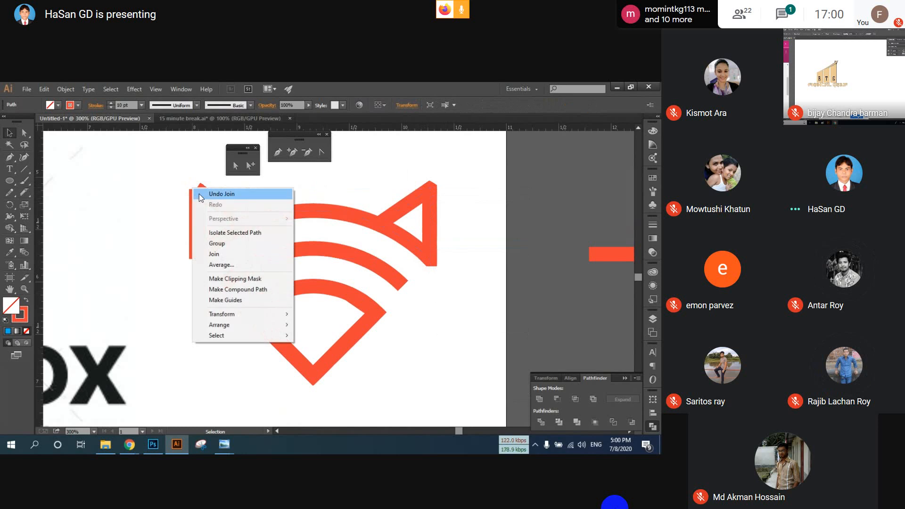
pyautogui.click(214, 253)
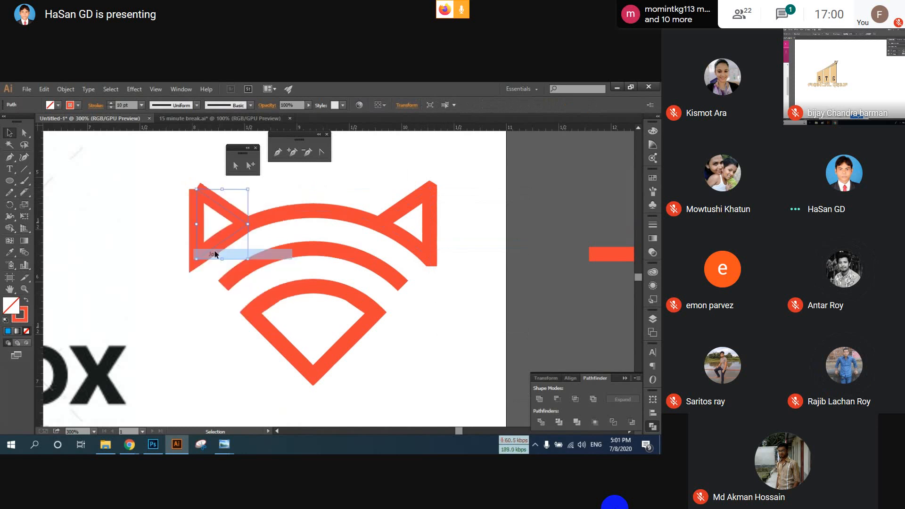
pyautogui.click(168, 179)
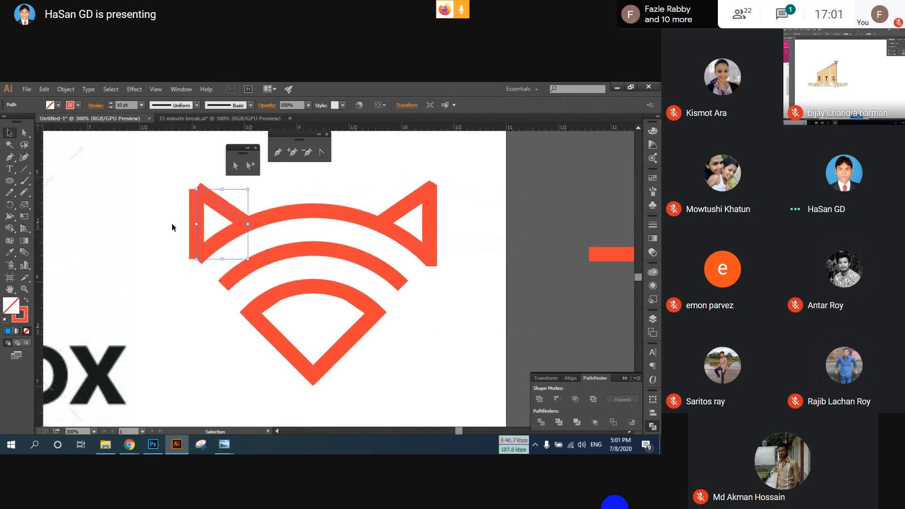
pyautogui.click(213, 210)
pyautogui.moveTo(227, 212)
pyautogui.mouseDown()
pyautogui.moveTo(243, 197)
pyautogui.moveTo(226, 208)
pyautogui.mouseUp()
pyautogui.click(170, 208)
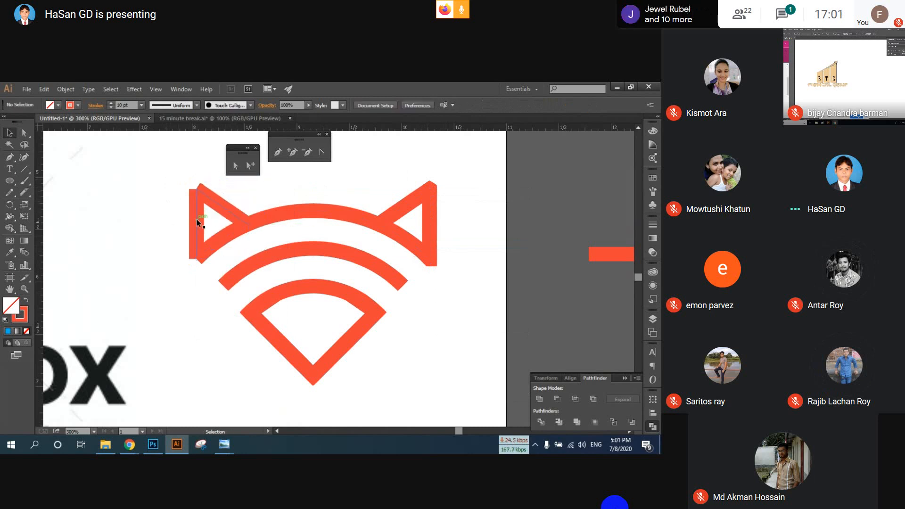
# Try to join the left ear's lower corner with the outer arc and undo the ear corner joins.
pyautogui.click(198, 222)
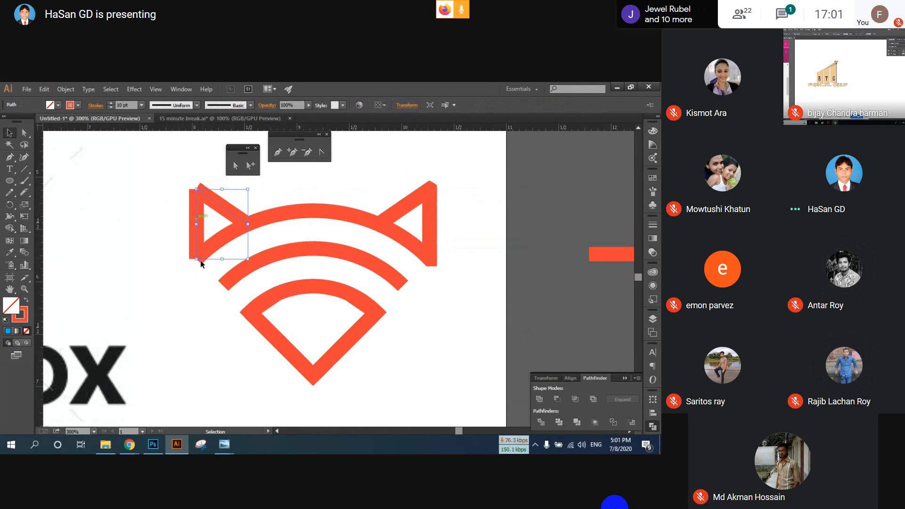
pyautogui.moveTo(165, 250); pyautogui.dragTo(201, 266)
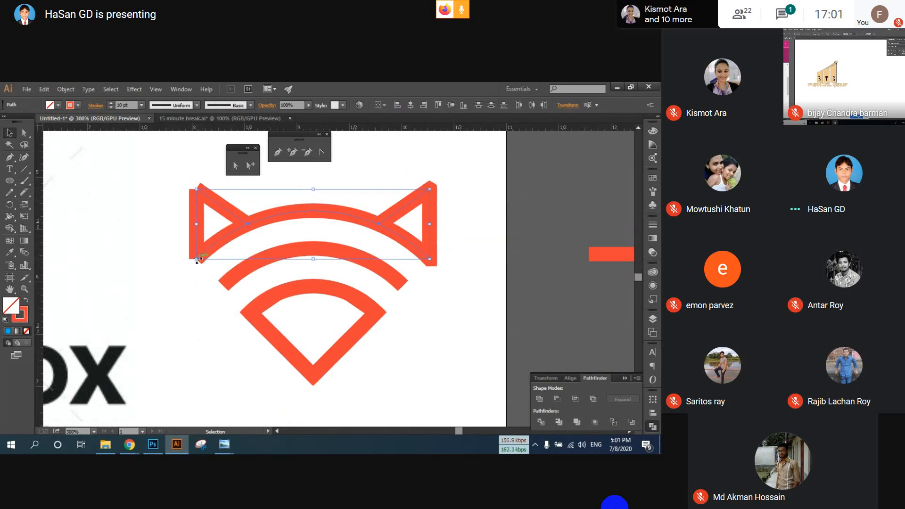
pyautogui.rightClick(189, 252)
pyautogui.click(219, 308)
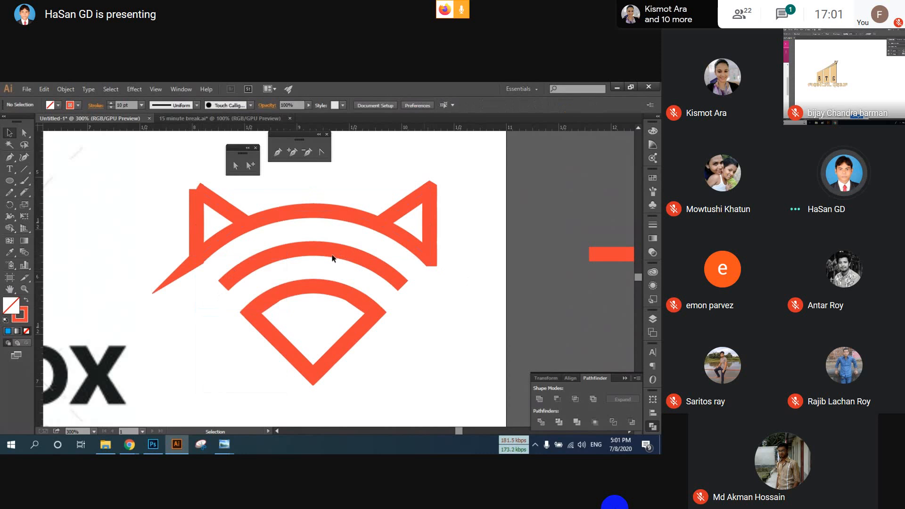
pyautogui.press('a')
pyautogui.hotkey('ctrl', 'z')
pyautogui.press('v')
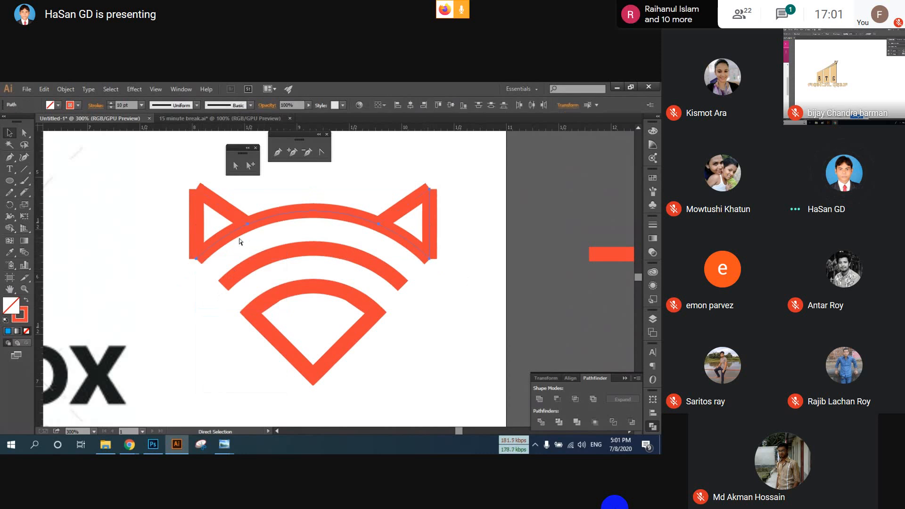
# Try again to join the left ear's vertical side to the outer arc's left end.
pyautogui.click(218, 240)
pyautogui.click(170, 258)
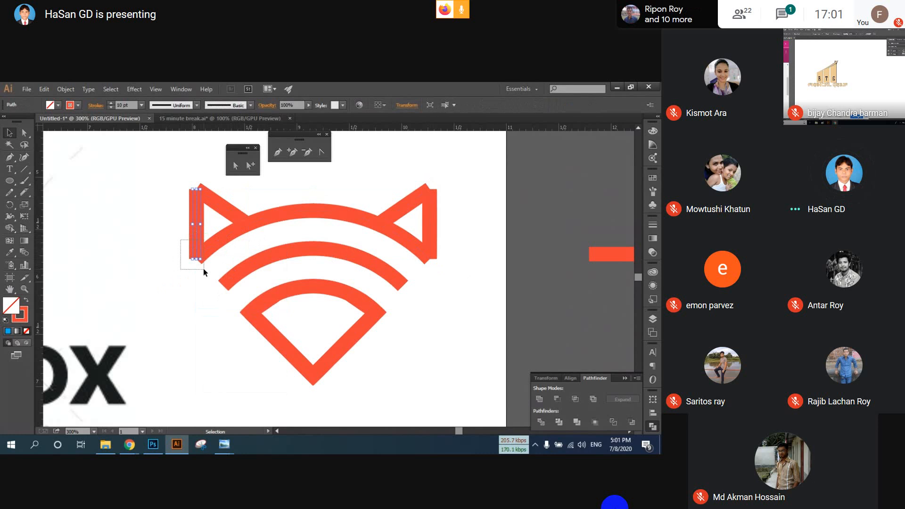
pyautogui.click(199, 260)
pyautogui.rightClick(200, 261)
pyautogui.click(220, 315)
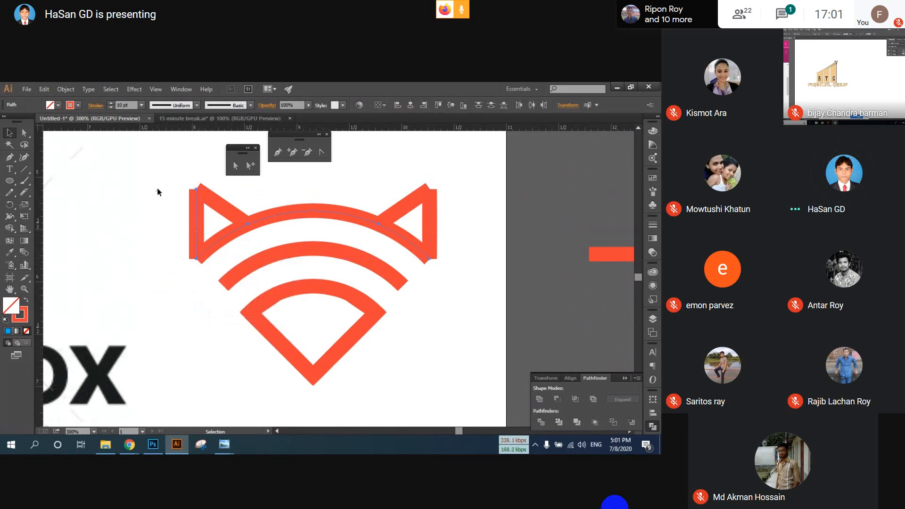
pyautogui.scroll(2, 143, 197)
pyautogui.moveTo(157, 216); pyautogui.dragTo(442, 269)
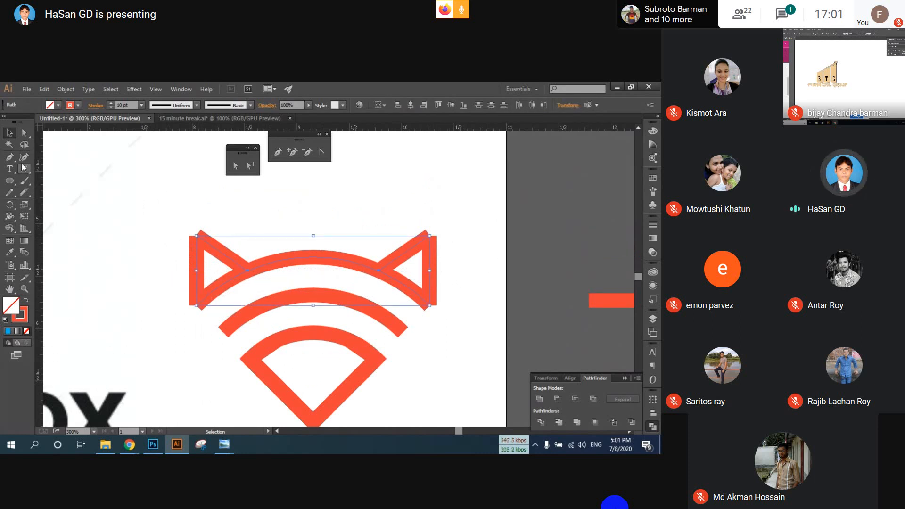
pyautogui.click(9, 228)
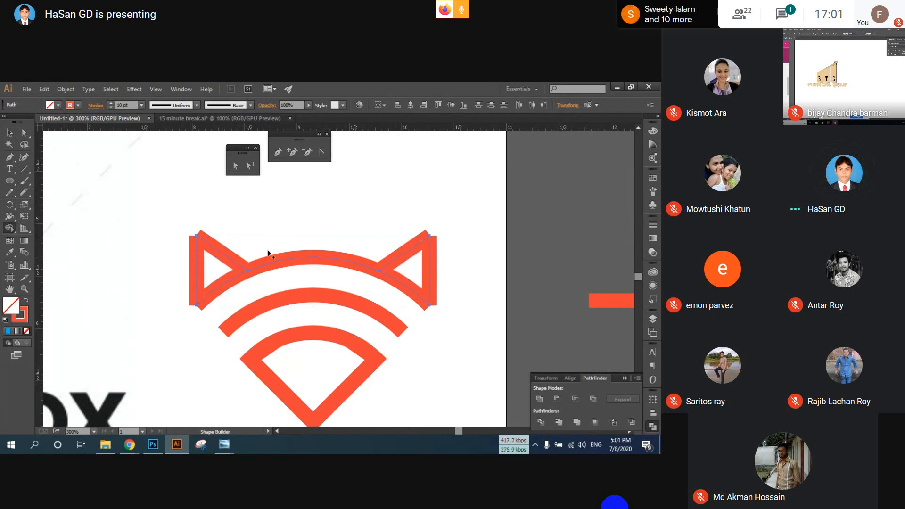
pyautogui.click(10, 134)
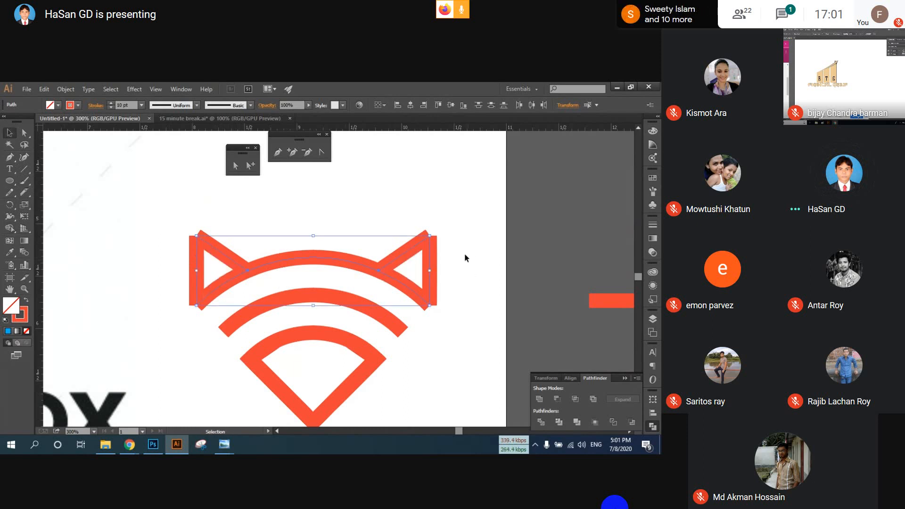
# Delete the middle arc between the ears and the wedge and undo the deletion.
pyautogui.scroll(-3, 447, 290)
pyautogui.click(298, 239)
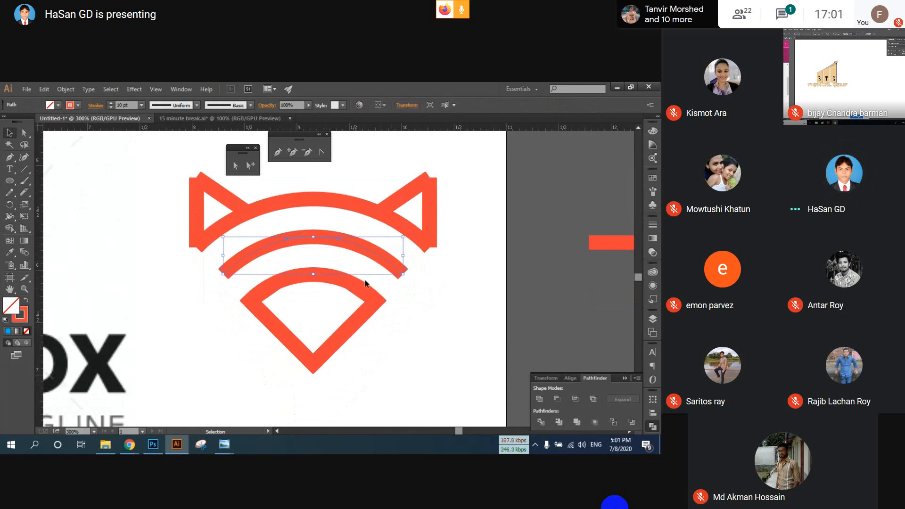
pyautogui.moveTo(269, 347); pyautogui.dragTo(309, 356)
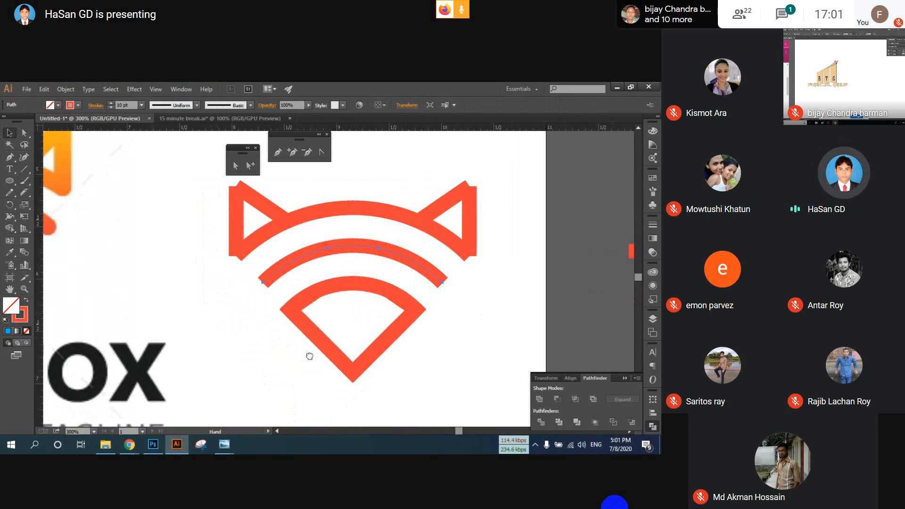
pyautogui.moveTo(310, 355); pyautogui.dragTo(456, 406)
pyautogui.scroll(-2, 111, 281)
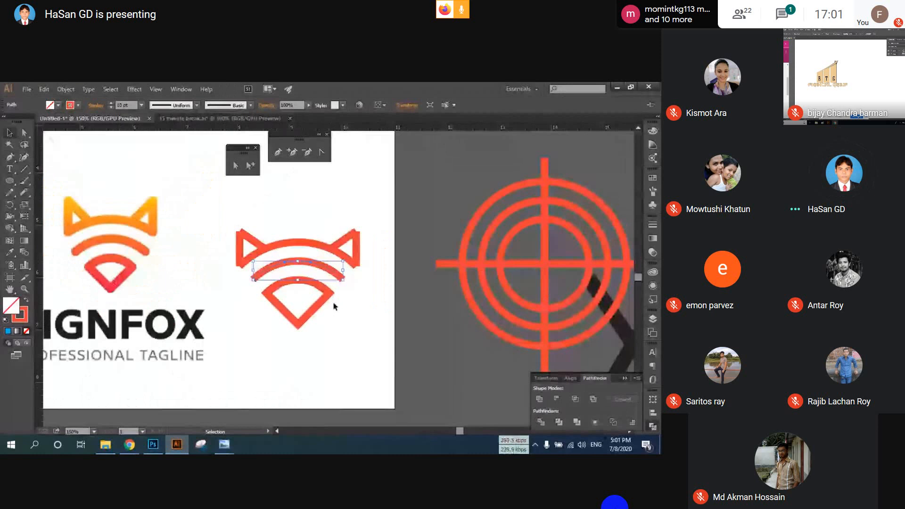
pyautogui.click(317, 309)
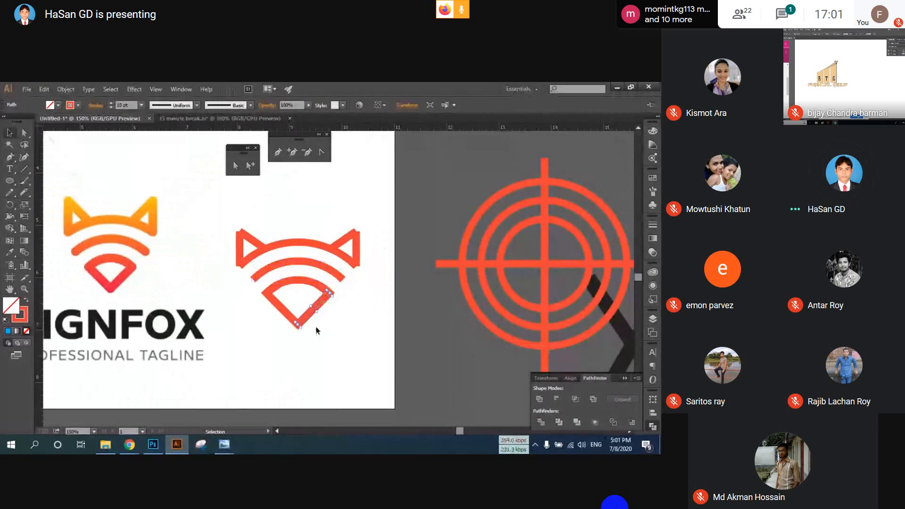
pyautogui.click(294, 317)
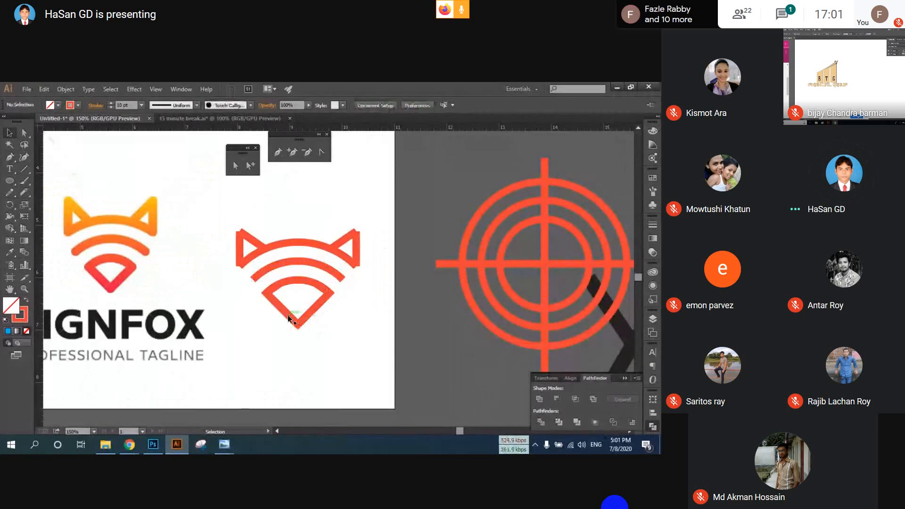
pyautogui.click(314, 267)
pyautogui.press('Delete')
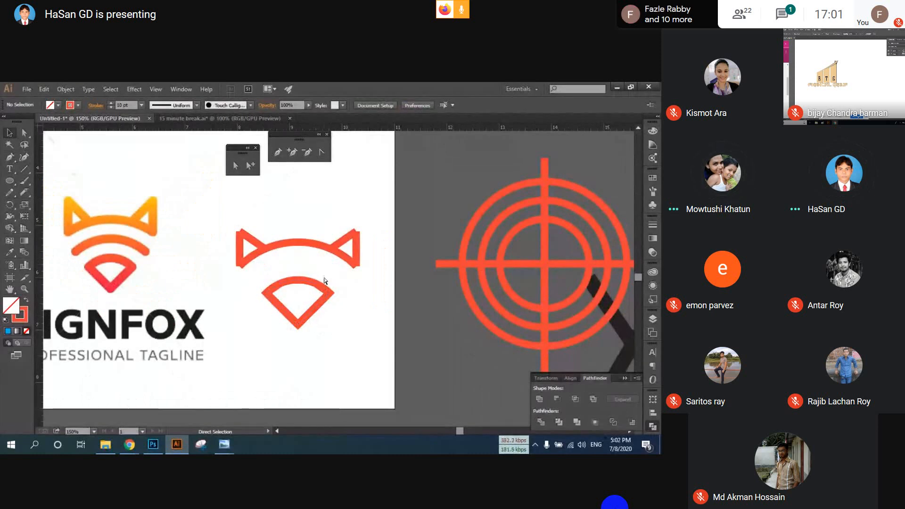
pyautogui.hotkey('ctrl', 'z')
# Give the wedge's stroke round join corners and the middle arc's stroke round caps.
pyautogui.click(273, 300)
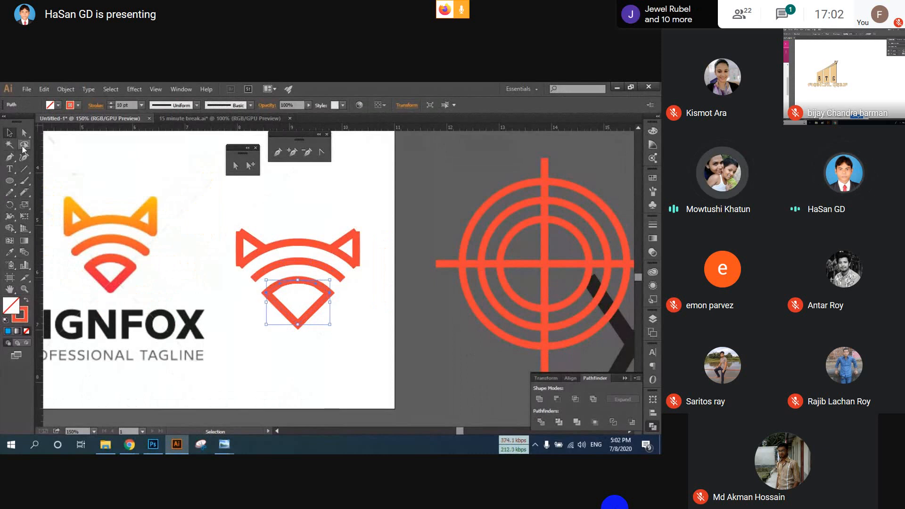
pyautogui.hotkey('ctrl', 'd')
pyautogui.click(352, 295)
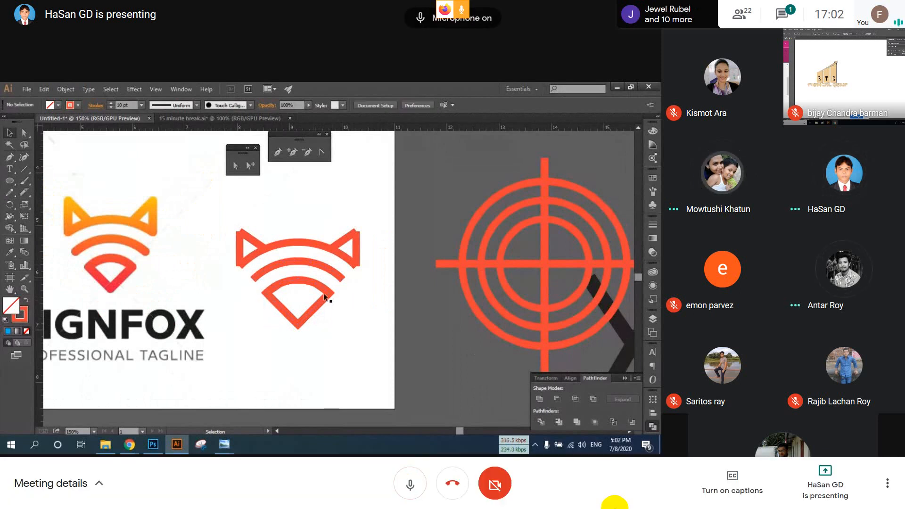
pyautogui.hotkey('ctrl', 'd')
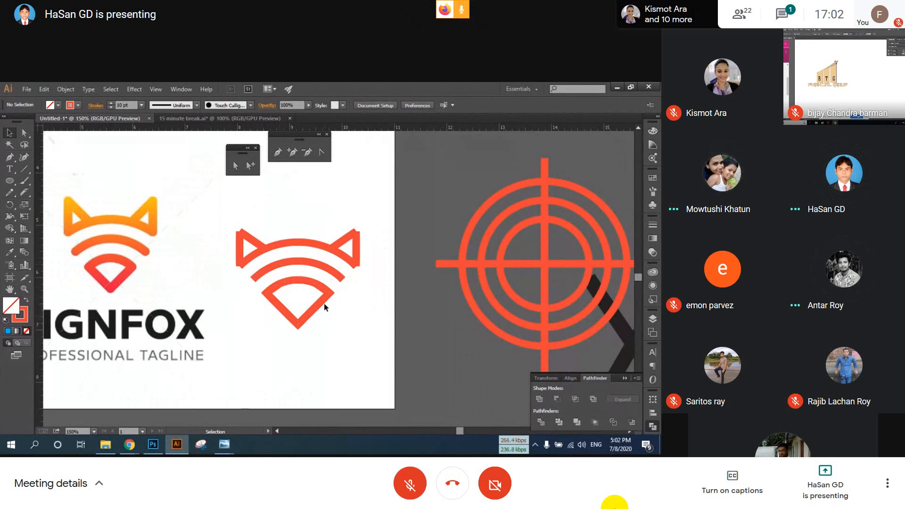
pyautogui.click(300, 290)
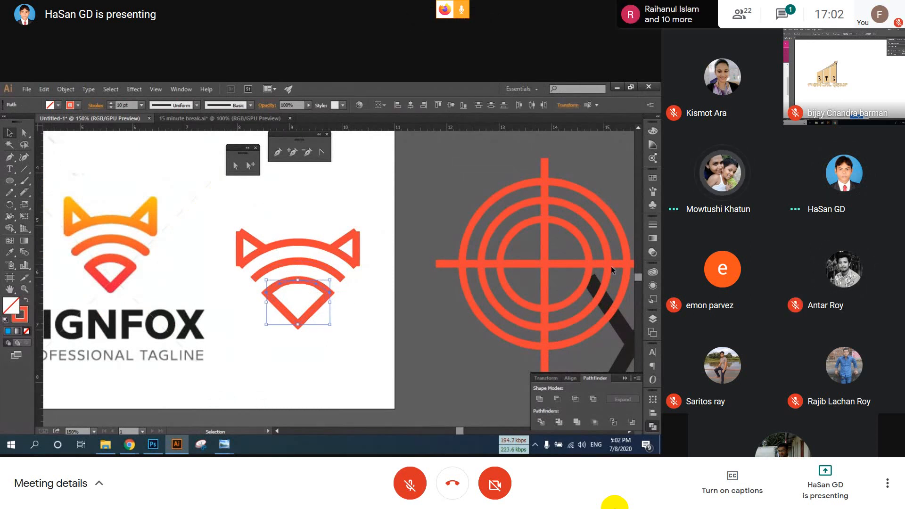
pyautogui.click(653, 225)
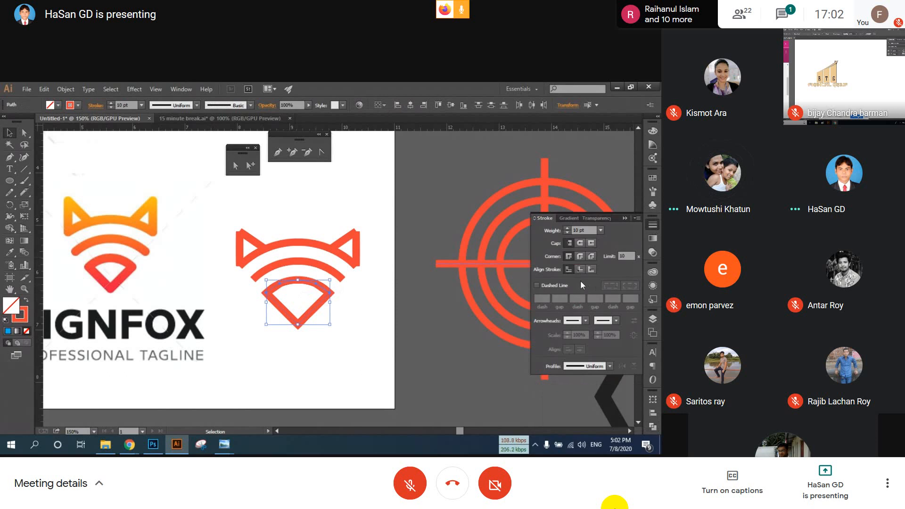
pyautogui.click(581, 255)
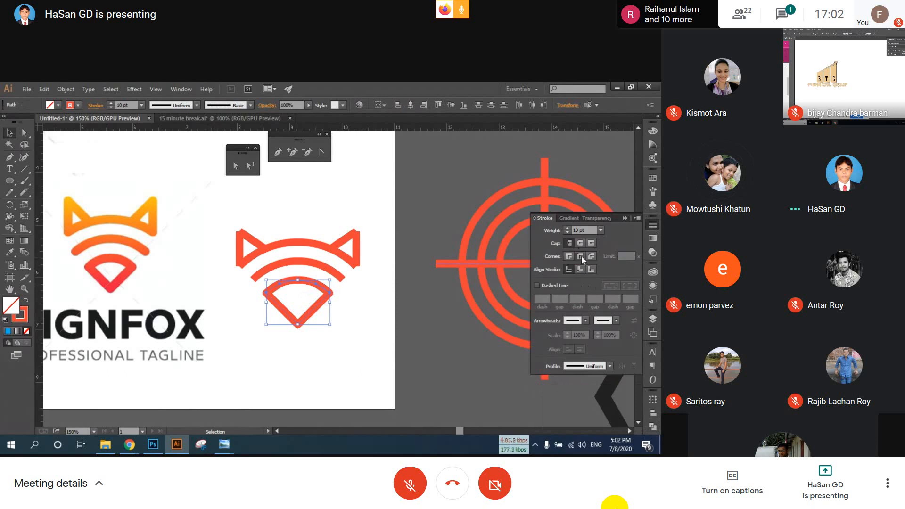
pyautogui.click(346, 277)
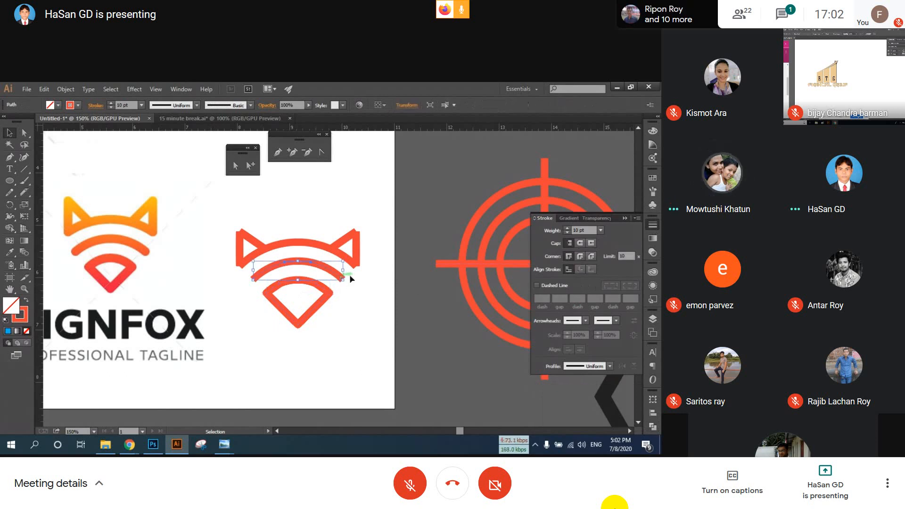
pyautogui.click(580, 242)
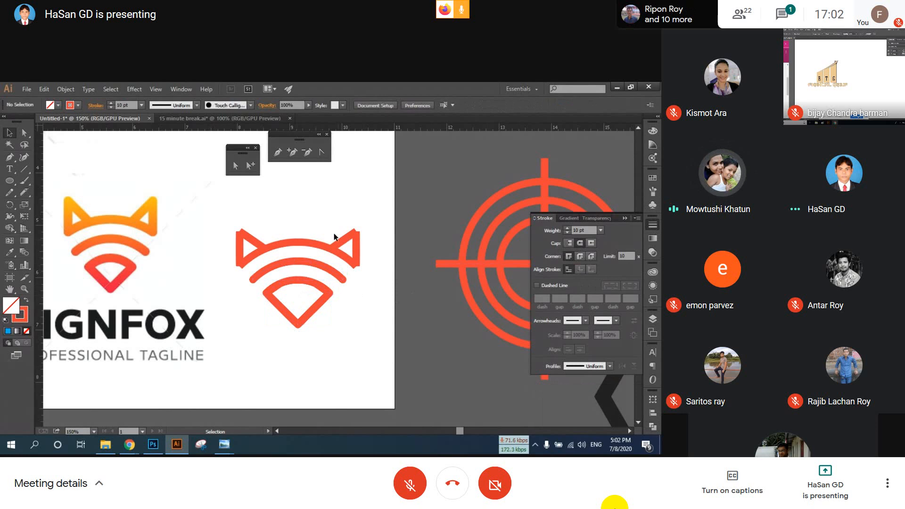
# Try to unite the ears with the outer arc using Unite and undo it.
pyautogui.click(362, 253)
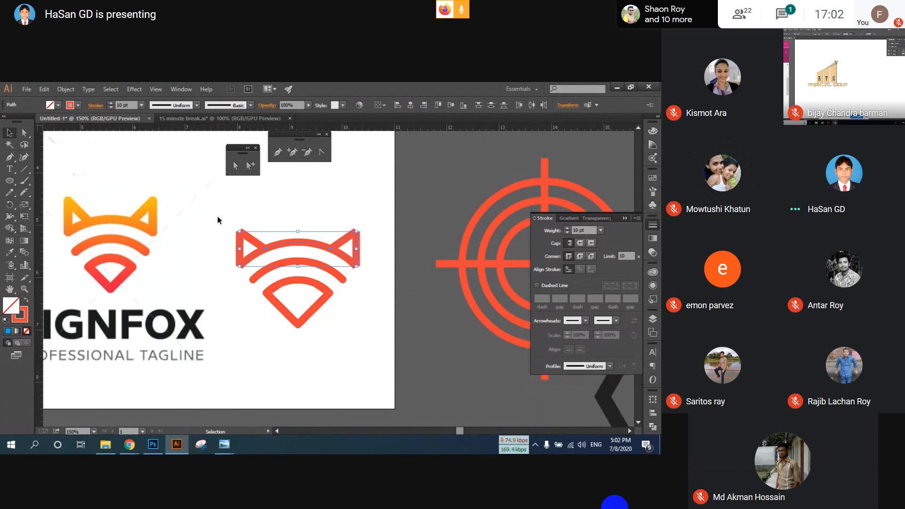
pyautogui.moveTo(218, 212); pyautogui.dragTo(405, 265)
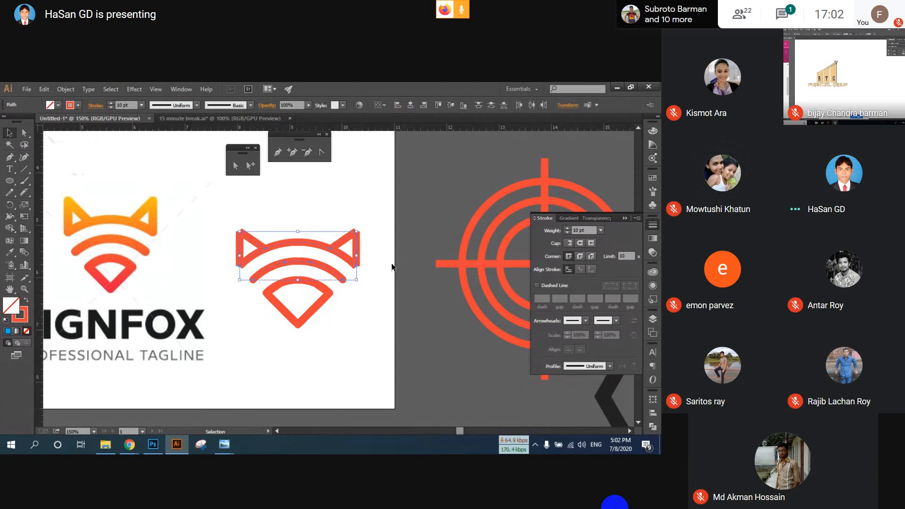
pyautogui.keyDown('shift'); pyautogui.click(310, 266); pyautogui.keyUp('shift')
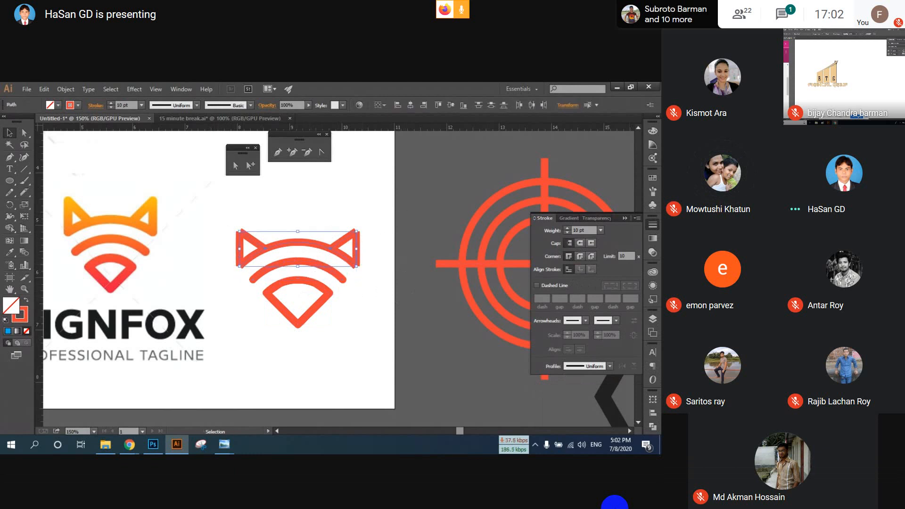
pyautogui.click(653, 426)
pyautogui.click(538, 399)
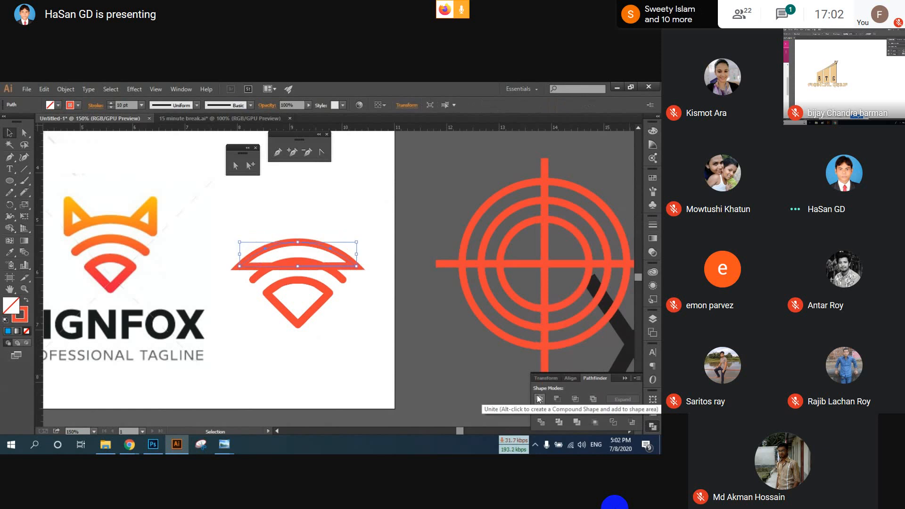
pyautogui.hotkey('ctrl', 'z')
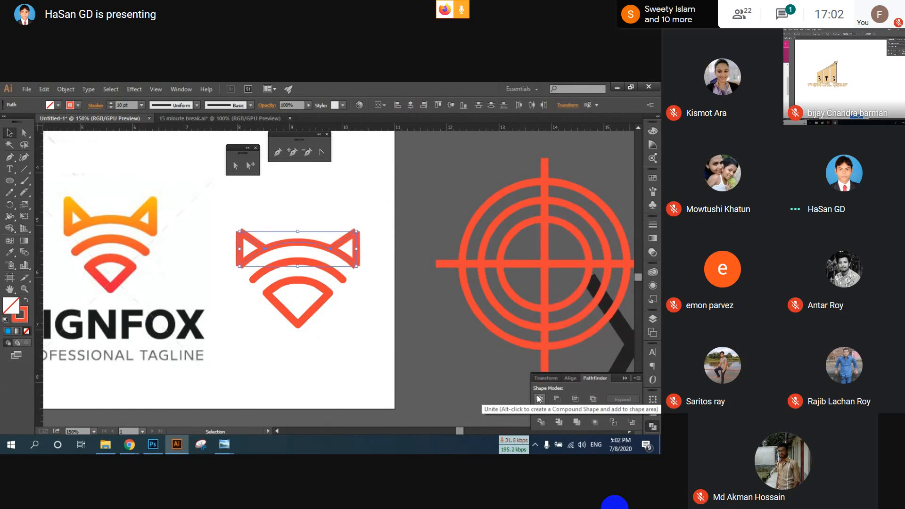
# Divide the ears and outer arc paths with the Pathfinder Divide operation and deselect them.
pyautogui.click(542, 421)
pyautogui.click(413, 276)
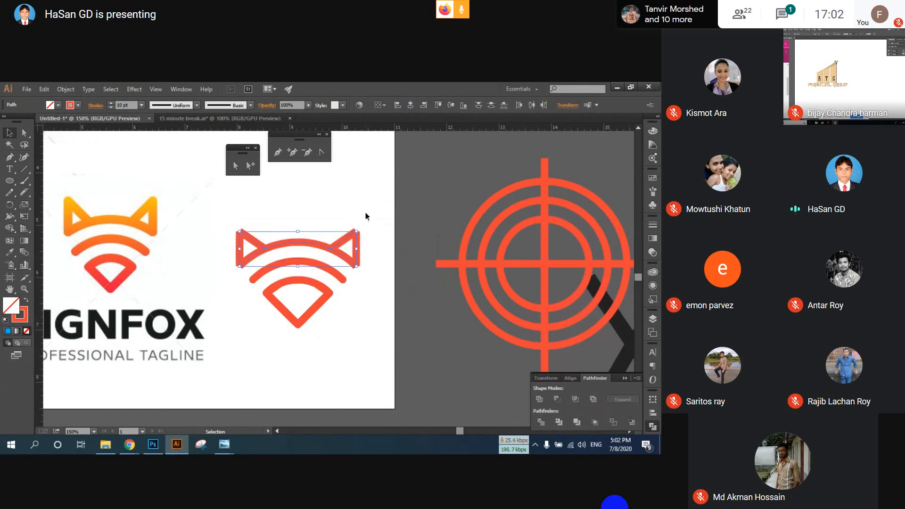
pyautogui.click(364, 212)
# Try to join the ears' lower corners with the outer arc's right and left ends and undo the joins.
pyautogui.scroll(1, 352, 270)
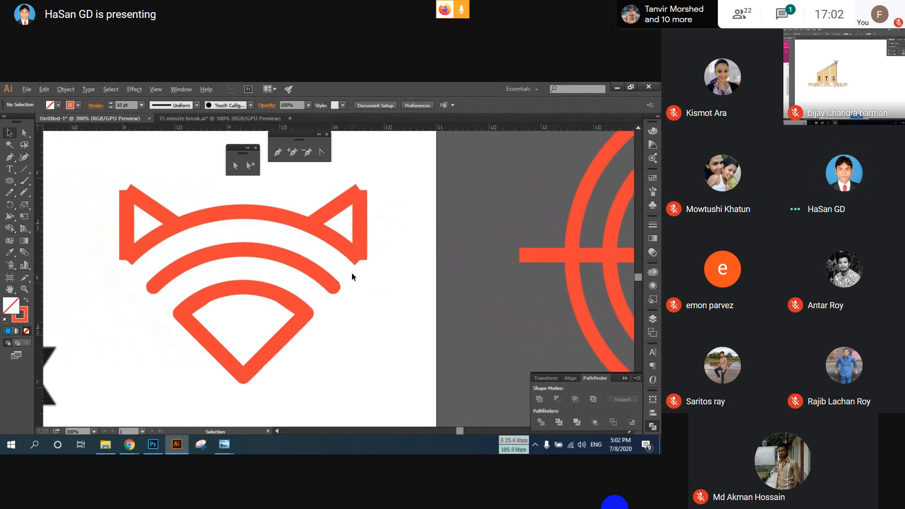
pyautogui.scroll(2, 351, 273)
pyautogui.moveTo(360, 277); pyautogui.dragTo(348, 259)
pyautogui.click(419, 258)
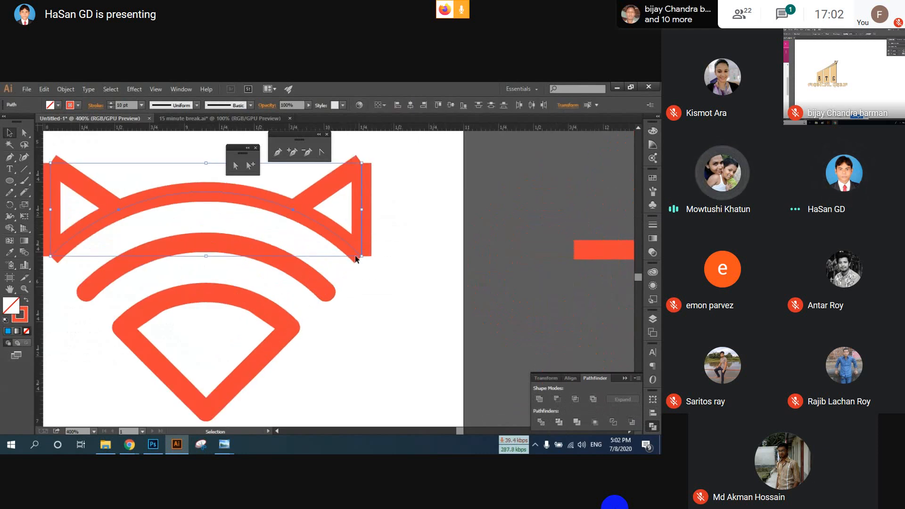
pyautogui.rightClick(356, 257)
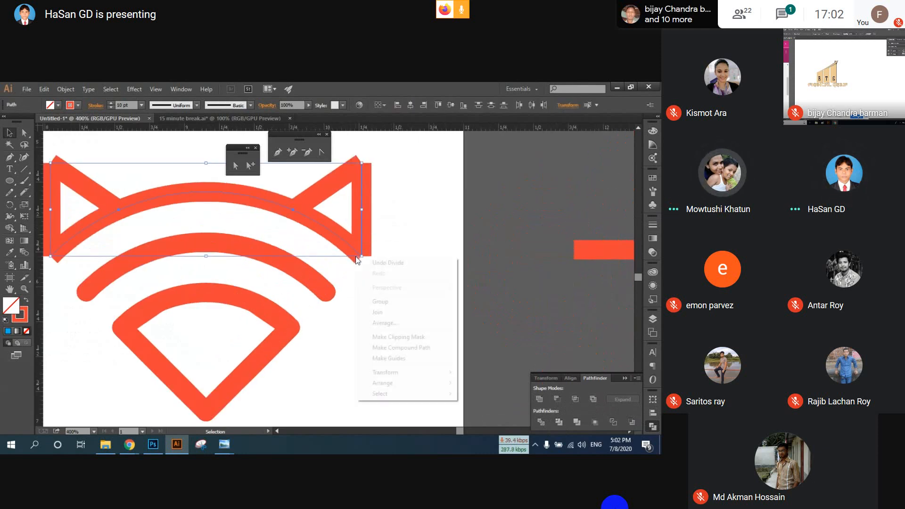
pyautogui.click(395, 312)
pyautogui.press('space')
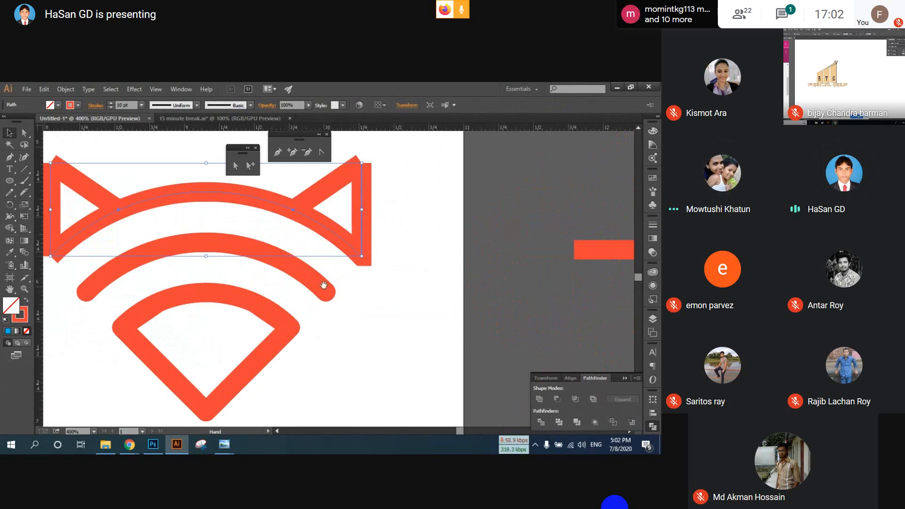
pyautogui.moveTo(324, 284); pyautogui.dragTo(501, 297)
pyautogui.rightClick(228, 270)
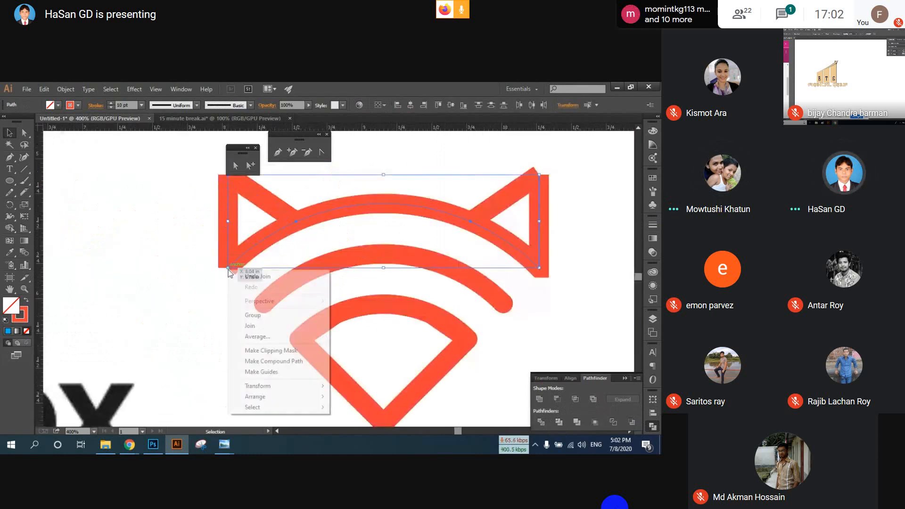
pyautogui.click(248, 326)
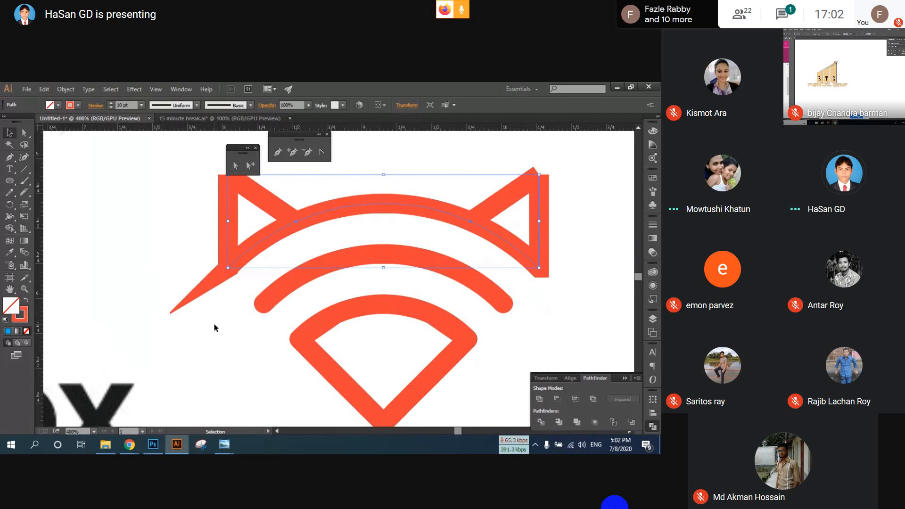
pyautogui.hotkey('ctrl', 'z')
# Try again to join the left ear's lower corner with the outer arc and undo the join.
pyautogui.click(223, 248)
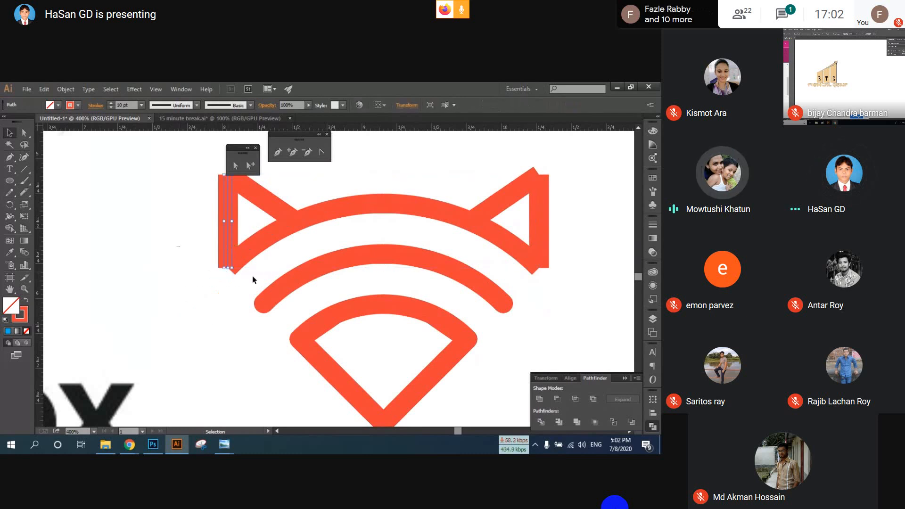
pyautogui.moveTo(178, 246); pyautogui.dragTo(250, 277)
pyautogui.rightClick(226, 270)
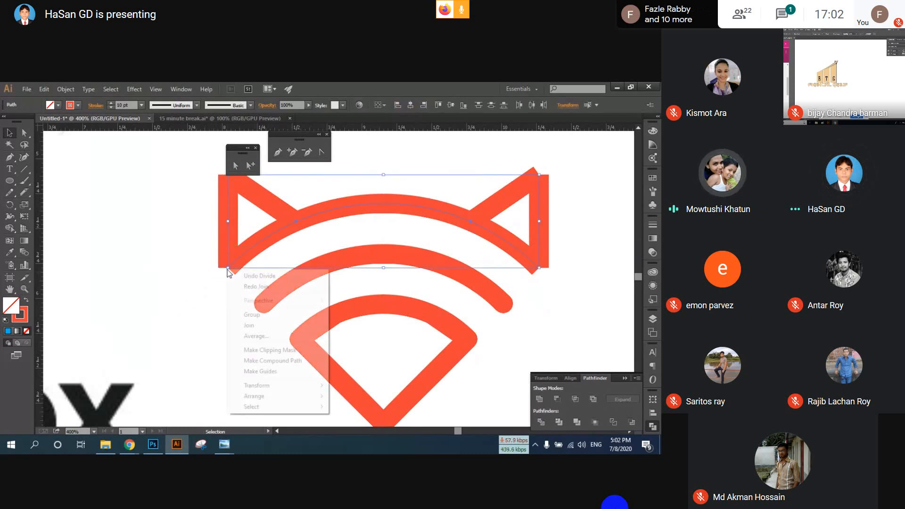
pyautogui.click(258, 326)
pyautogui.press('a')
pyautogui.hotkey('ctrl', 'z')
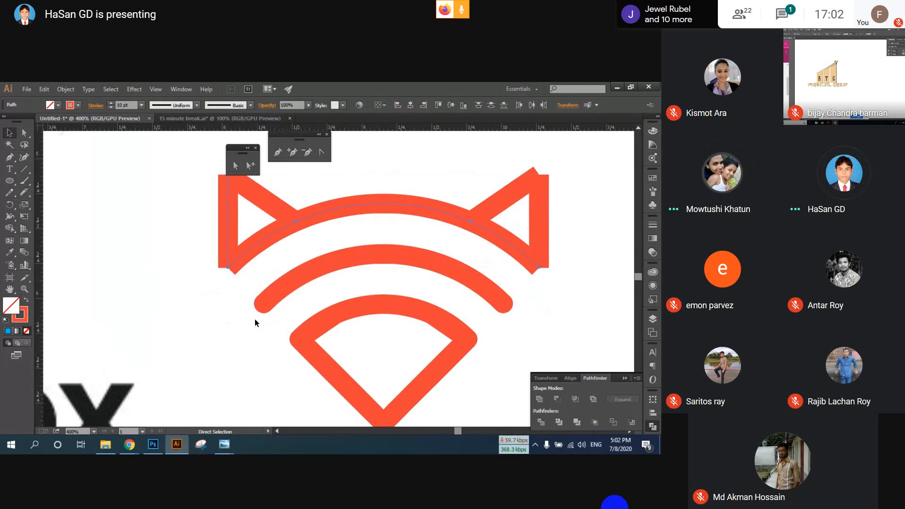
# Join the left and right ears' open path ends with the outer arc into one continuous path.
pyautogui.moveTo(255, 319); pyautogui.dragTo(220, 373)
pyautogui.press('v')
pyautogui.click(202, 234)
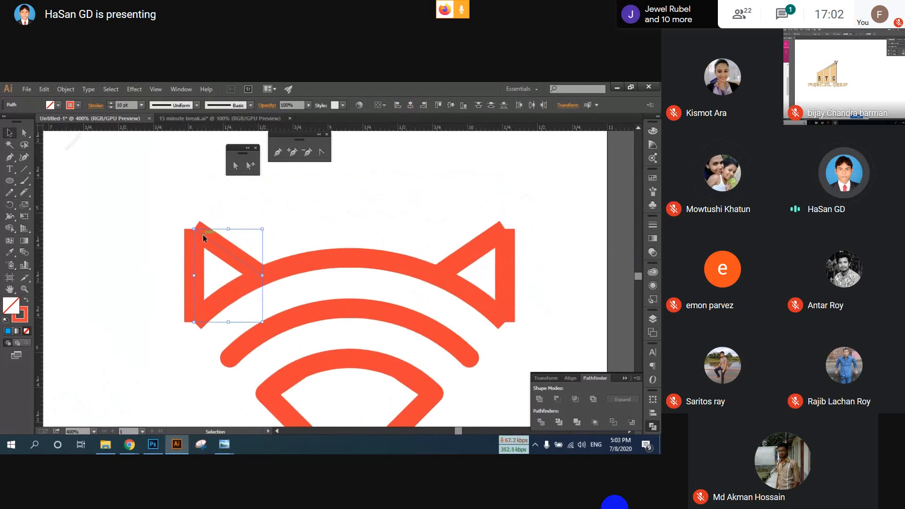
pyautogui.rightClick(203, 233)
pyautogui.click(225, 287)
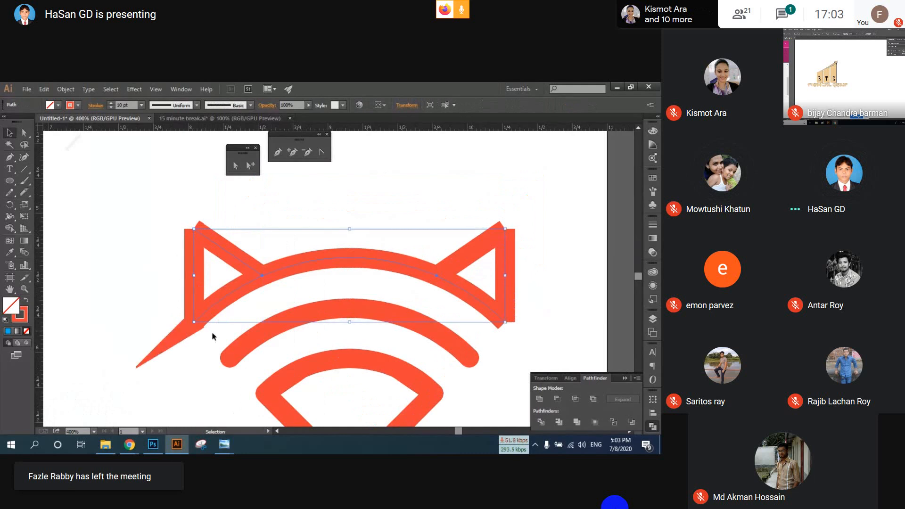
pyautogui.moveTo(556, 220); pyautogui.dragTo(490, 329)
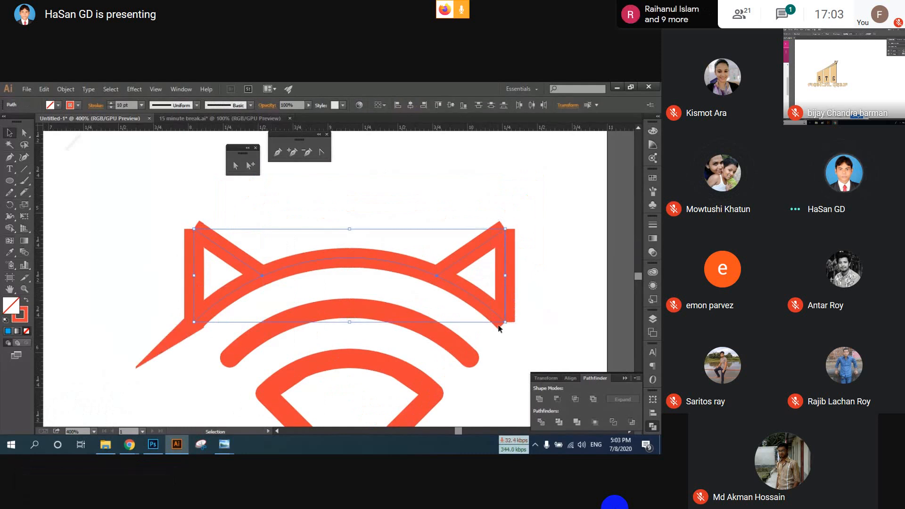
pyautogui.rightClick(501, 325)
pyautogui.click(547, 239)
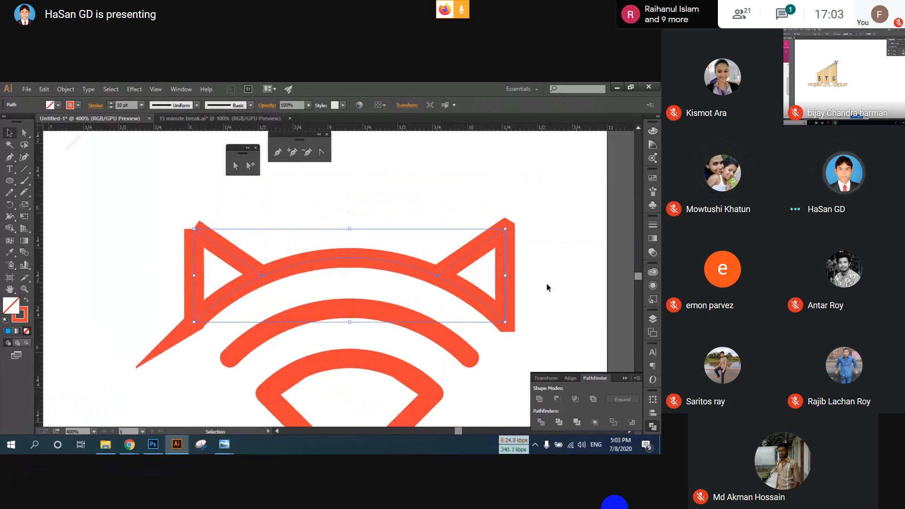
# Give the stroke of the joined ears and outer arc round join corners and deselect it.
pyautogui.click(542, 311)
pyautogui.moveTo(133, 216); pyautogui.dragTo(306, 290)
pyautogui.click(655, 227)
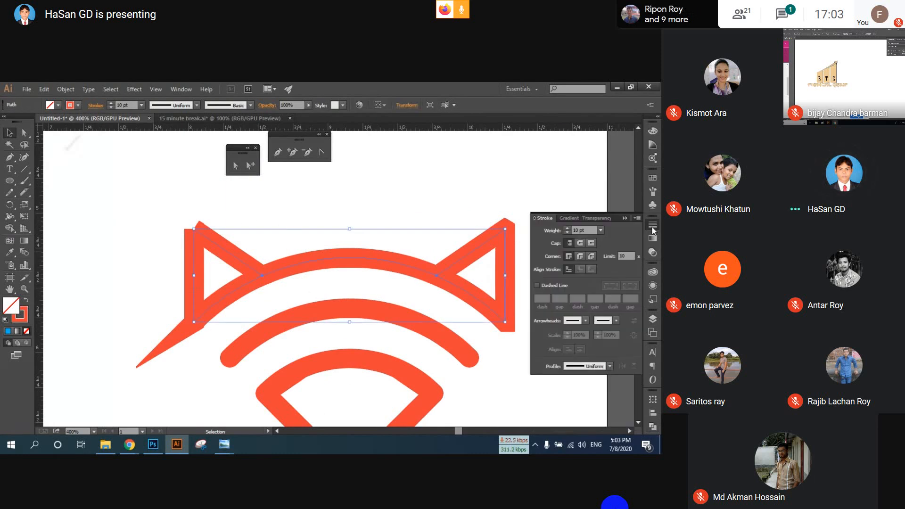
pyautogui.click(580, 257)
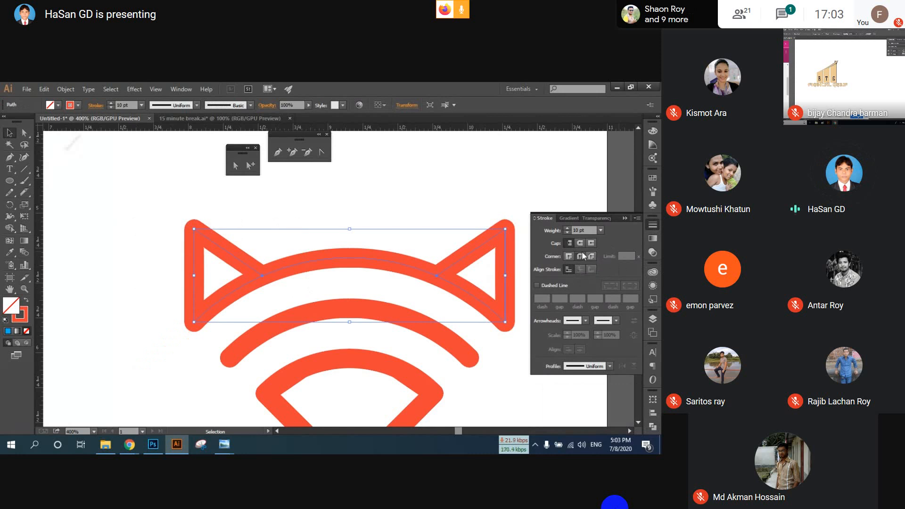
pyautogui.click(569, 257)
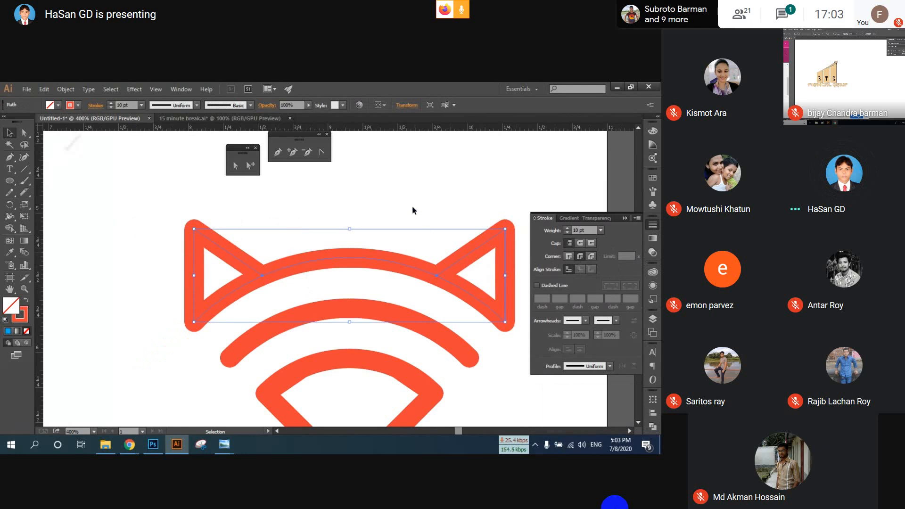
pyautogui.press('space')
pyautogui.moveTo(454, 203); pyautogui.dragTo(401, 200)
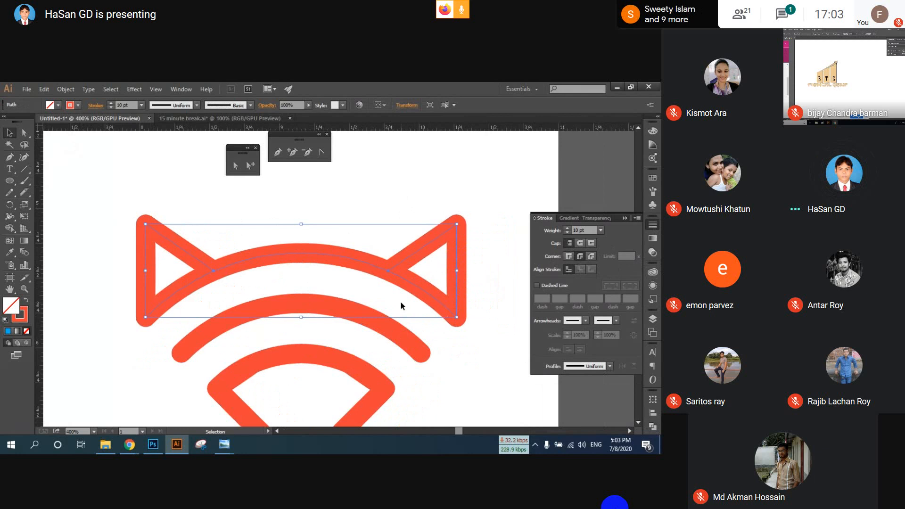
pyautogui.scroll(-2, 400, 300)
pyautogui.hotkey('ctrl', 'shift', 'a')
# Expand the strokes of the whole fox logo, including ears, arcs and wedge, into filled shapes.
pyautogui.press('space')
pyautogui.moveTo(290, 295); pyautogui.dragTo(330, 287)
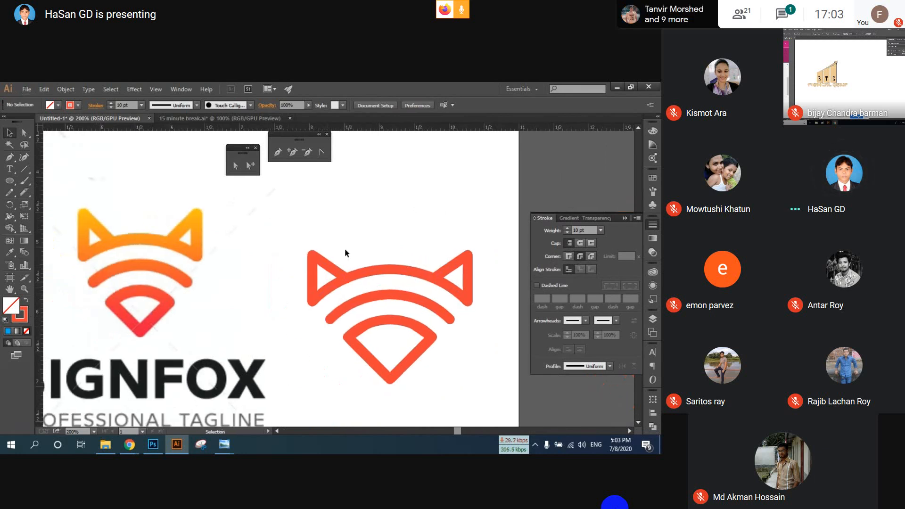
pyautogui.moveTo(307, 232); pyautogui.dragTo(480, 396)
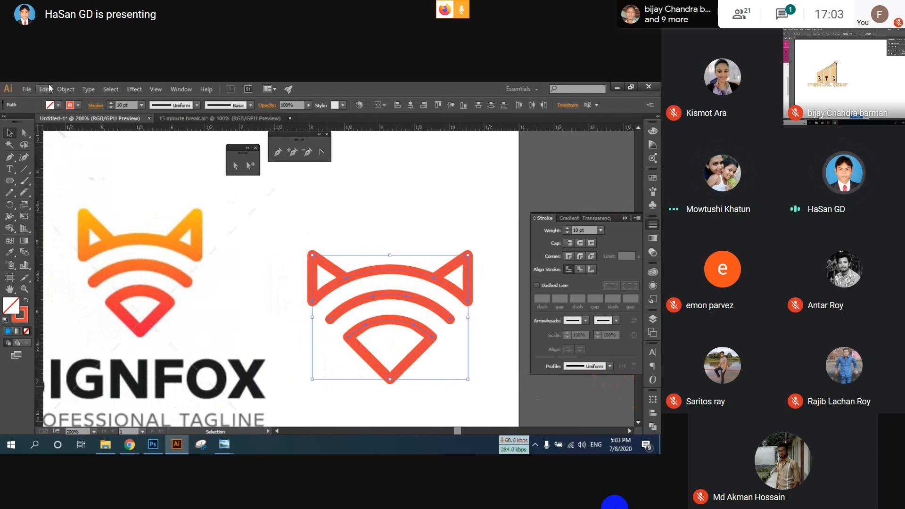
pyautogui.click(60, 88)
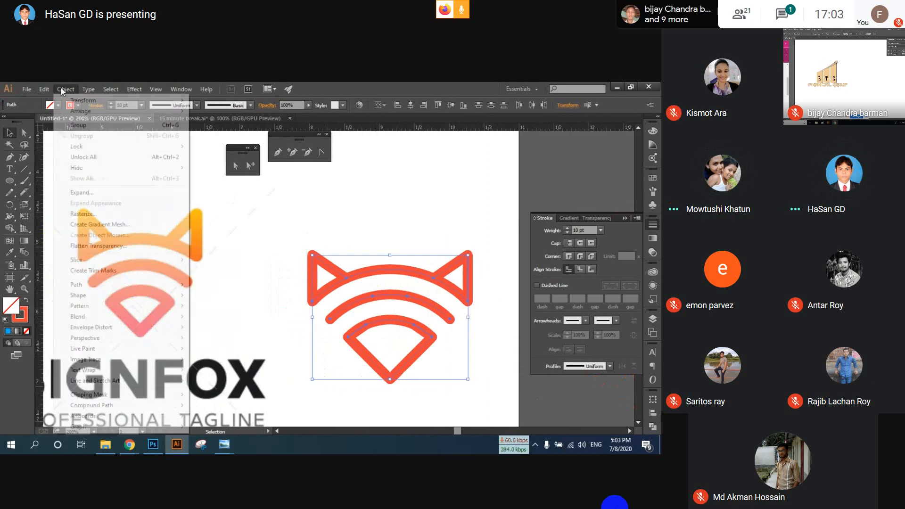
pyautogui.click(101, 194)
pyautogui.click(313, 314)
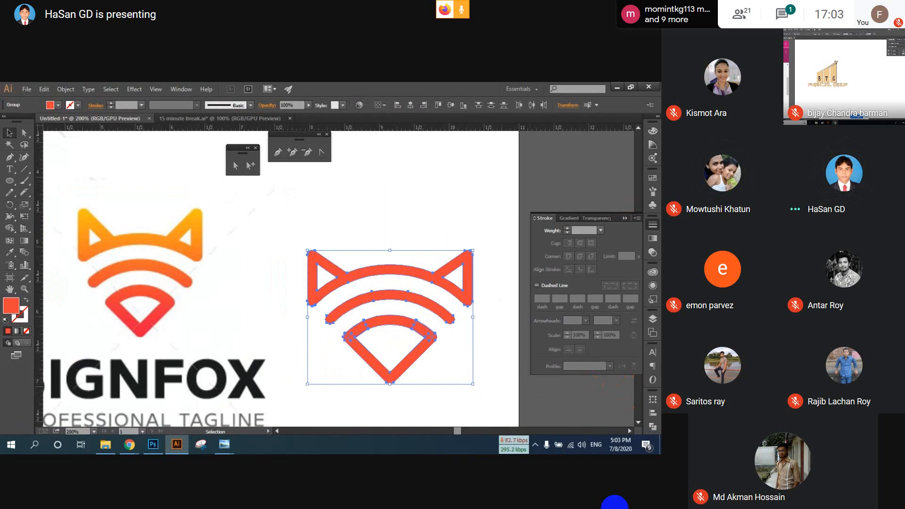
# Merge the overlapping parts of the expanded fox shapes with the Pathfinder Unite operation.
pyautogui.click(652, 426)
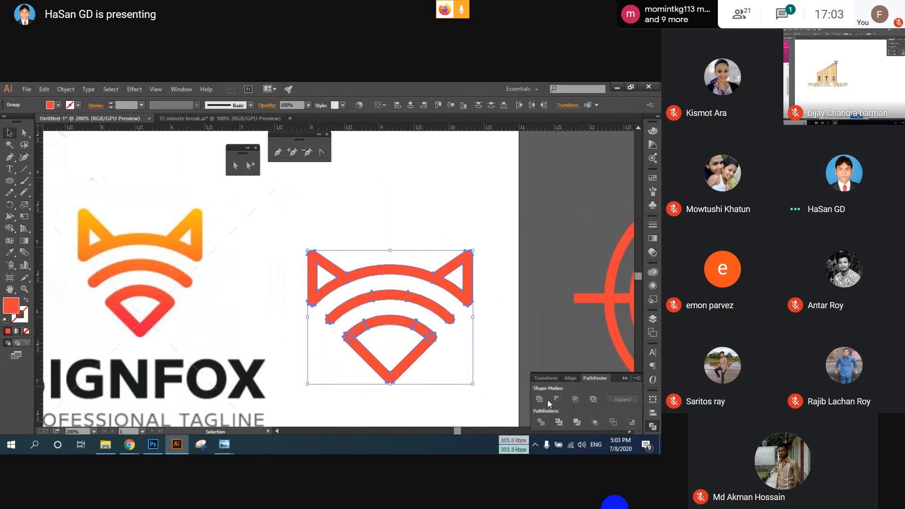
pyautogui.click(502, 306)
pyautogui.click(415, 276)
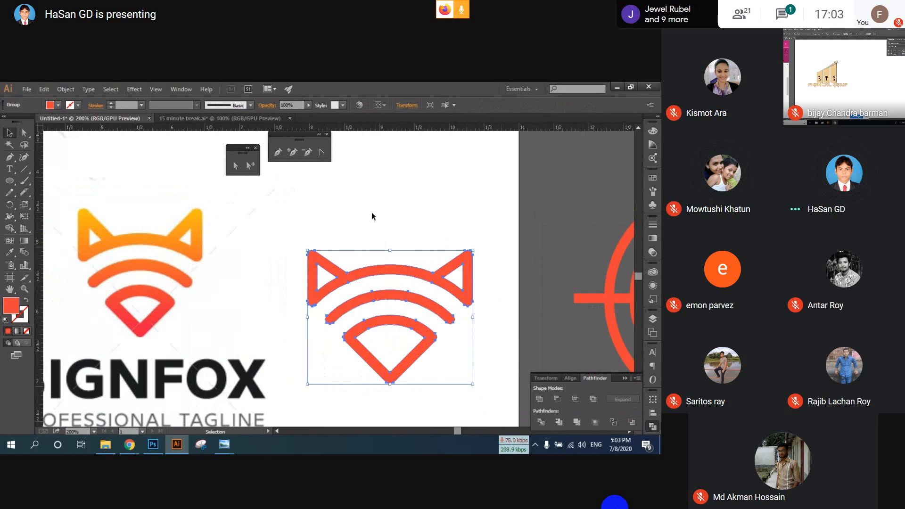
# Fill the united fox logo with the yellow-to-orange-red linear gradient preset.
pyautogui.click(22, 242)
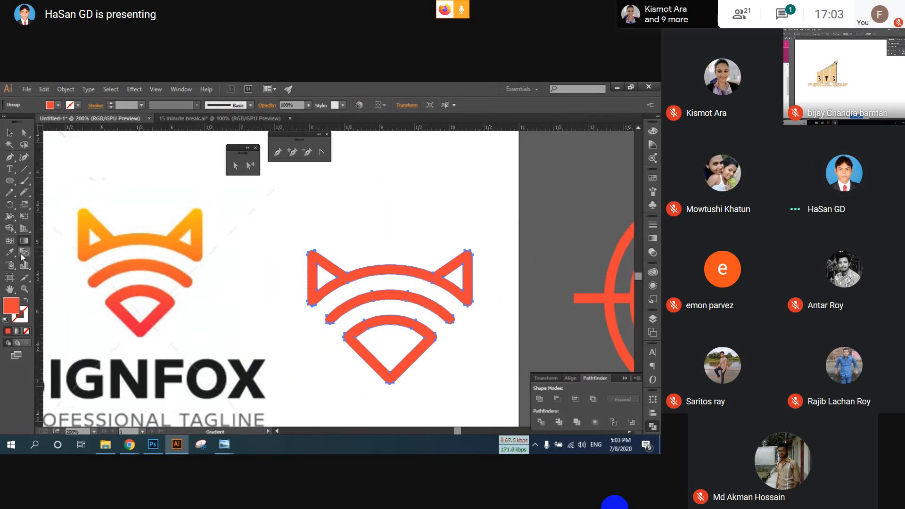
pyautogui.click(652, 239)
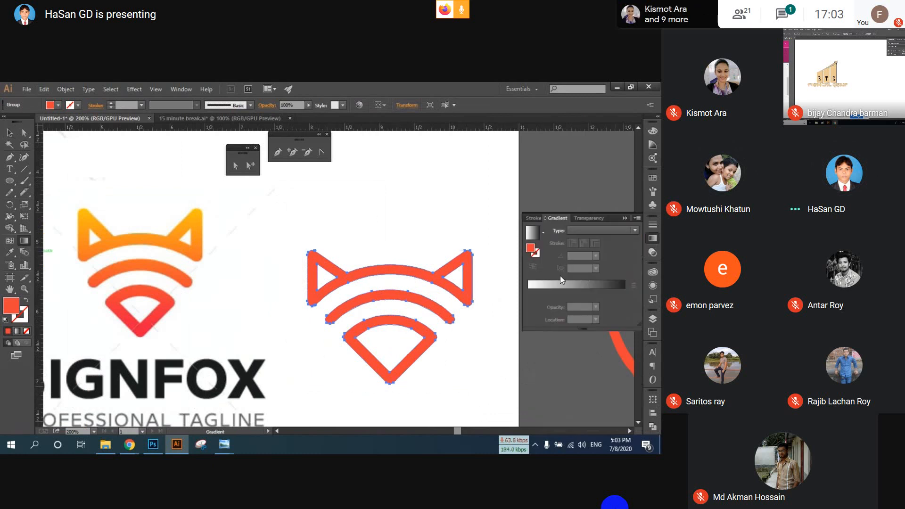
pyautogui.click(543, 232)
pyautogui.click(492, 268)
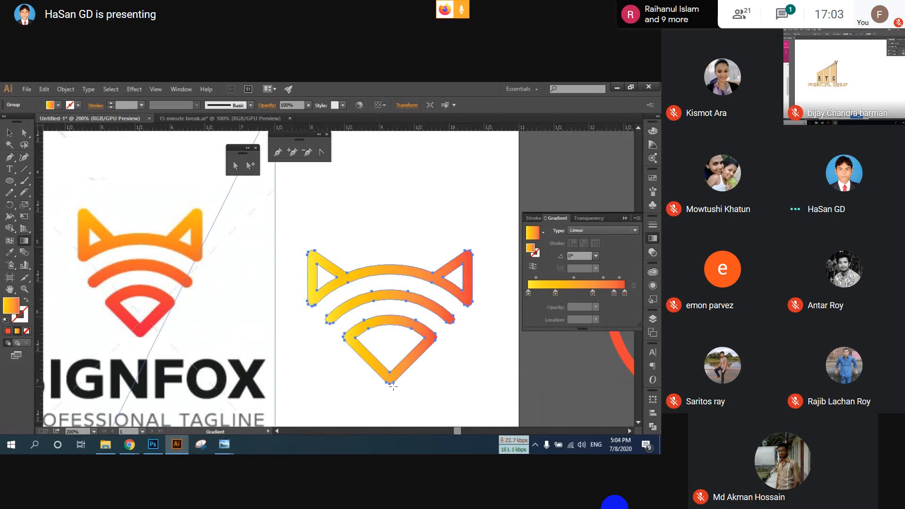
# Redirect the fox's gradient to about -92° so yellow starts at the ears and red ends at the wedge, and deselect it.
pyautogui.moveTo(394, 385)
pyautogui.mouseDown()
pyautogui.moveTo(404, 257)
pyautogui.moveTo(406, 344)
pyautogui.moveTo(390, 377)
pyautogui.mouseUp()
pyautogui.moveTo(397, 254); pyautogui.dragTo(391, 348)
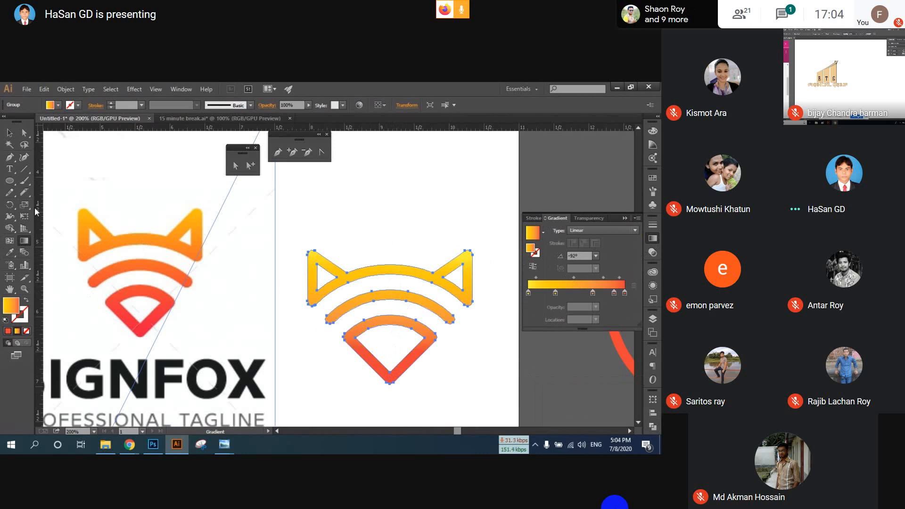
pyautogui.click(10, 133)
pyautogui.click(480, 370)
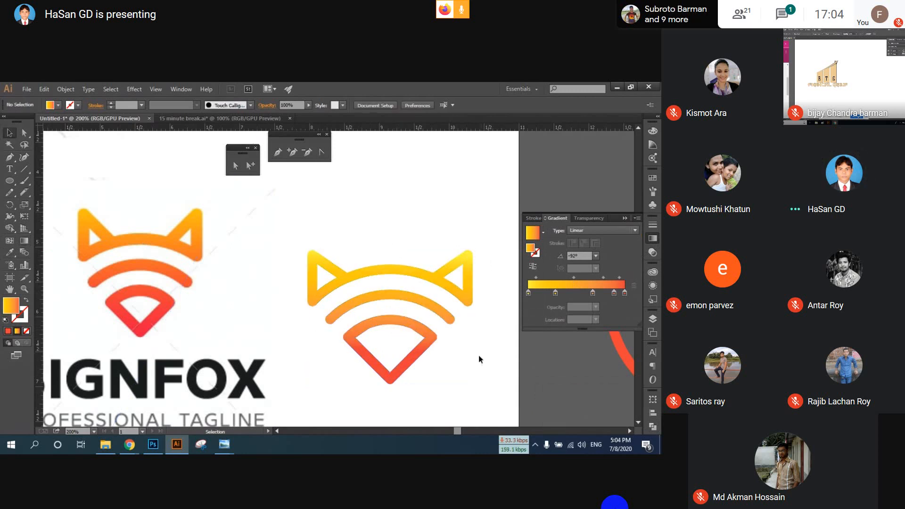
# Move the whole fox logo up beside the SIGNFOX reference logo, aligned with its height, and deselect it.
pyautogui.moveTo(295, 235); pyautogui.dragTo(476, 385)
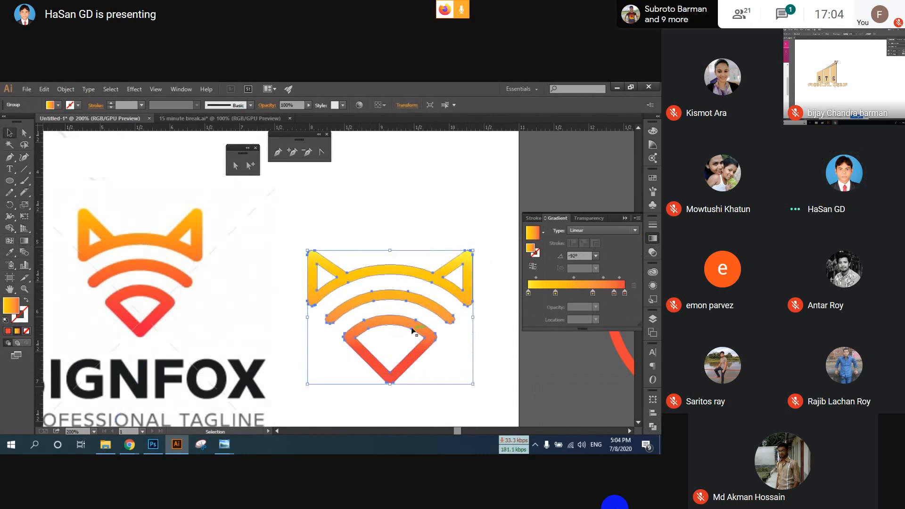
pyautogui.moveTo(411, 327); pyautogui.dragTo(318, 282)
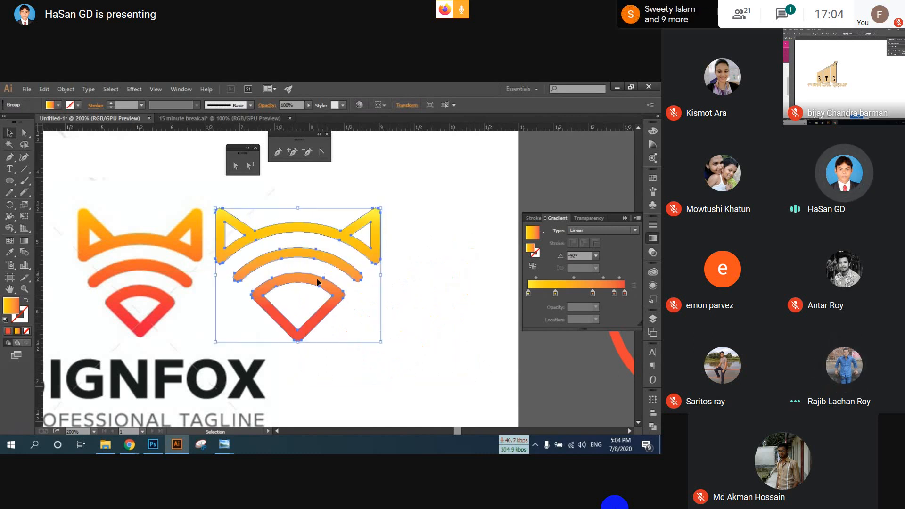
pyautogui.click(477, 297)
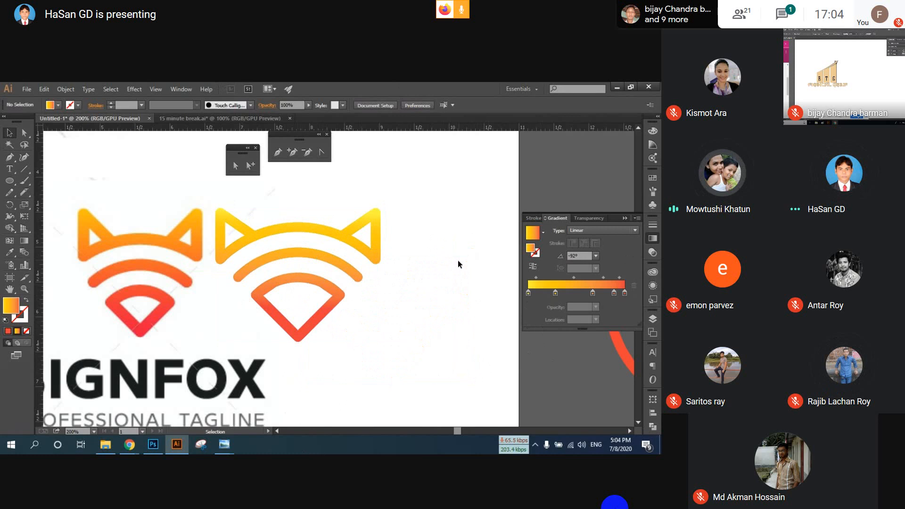
# Remove the pale yellow stop from the fox's gradient so it starts with the amber stop at 0%, and deselect the logo.
pyautogui.moveTo(269, 184); pyautogui.dragTo(333, 325)
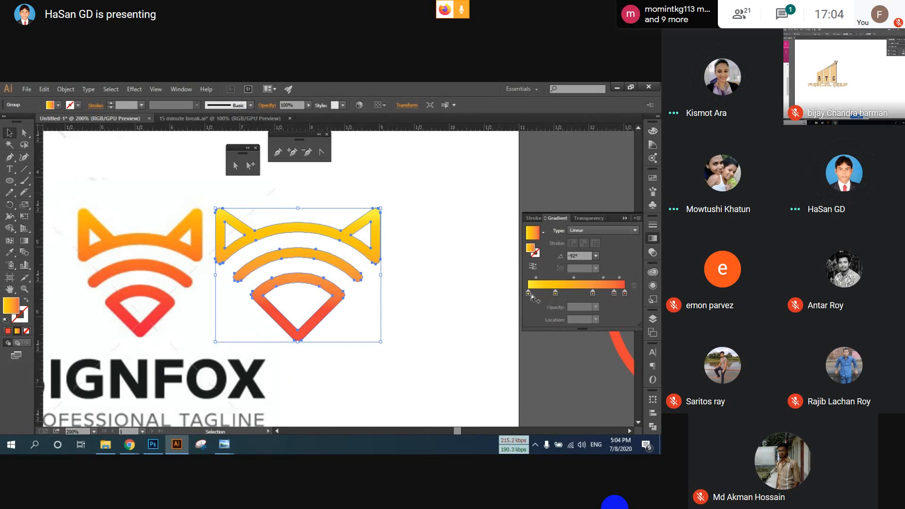
pyautogui.moveTo(528, 293)
pyautogui.mouseDown()
pyautogui.moveTo(524, 316)
pyautogui.moveTo(516, 294)
pyautogui.mouseUp()
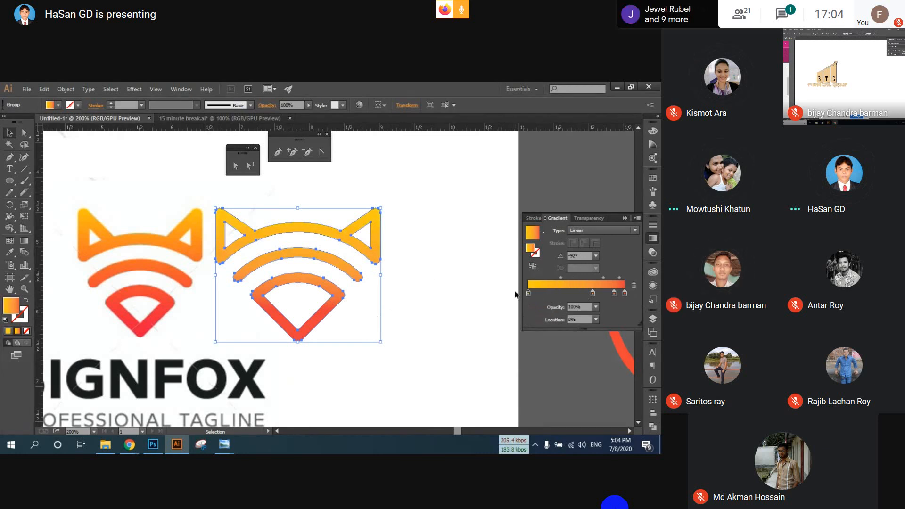
pyautogui.click(443, 297)
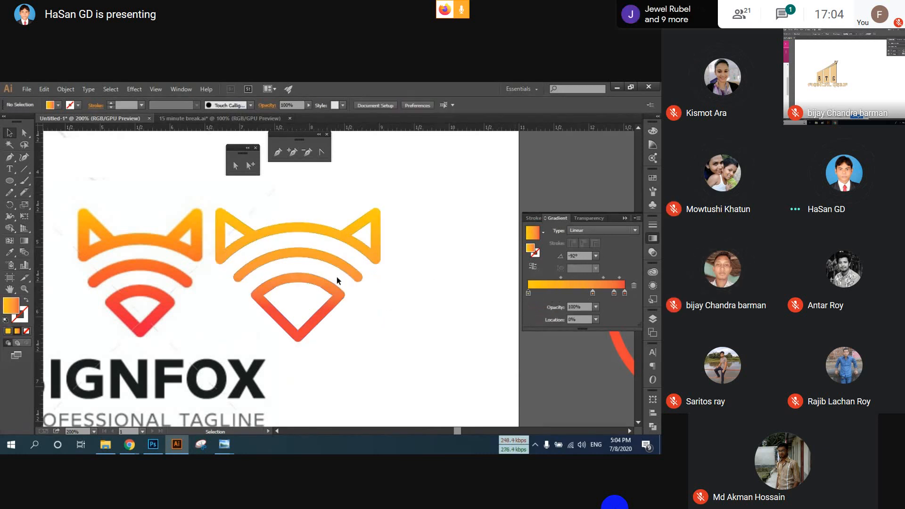
pyautogui.scroll(-1, 337, 276)
pyautogui.moveTo(244, 302); pyautogui.dragTo(225, 302)
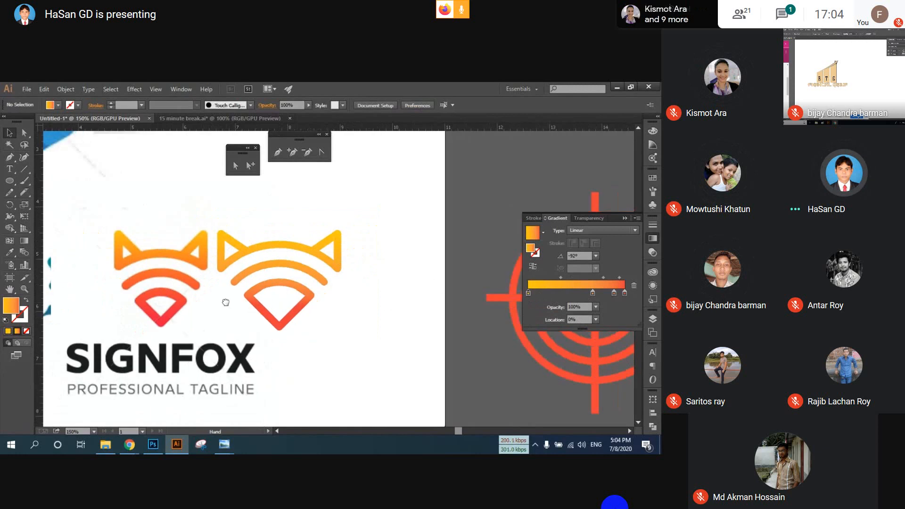
pyautogui.moveTo(480, 336); pyautogui.dragTo(479, 337)
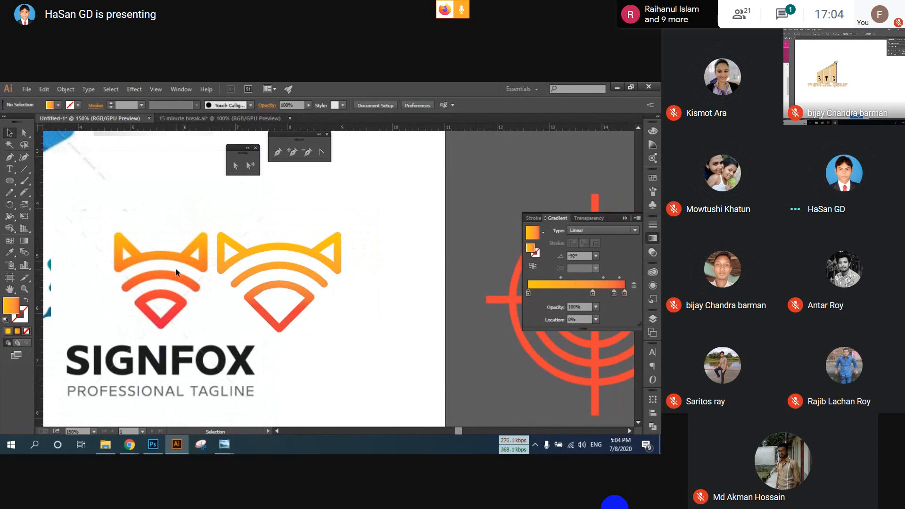
pyautogui.click(309, 250)
pyautogui.click(452, 307)
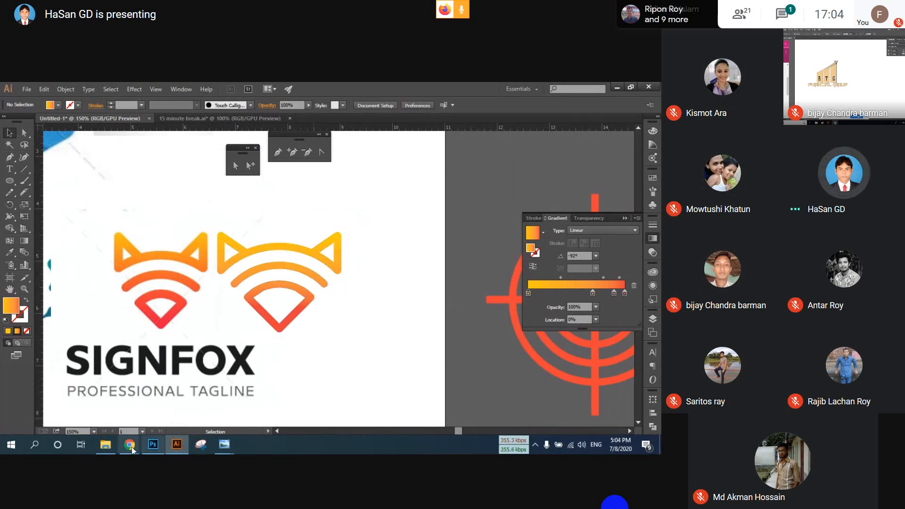
# Switch to Chrome and view the Signal Fox Logo item page on GraphicRiver from its heading.
pyautogui.moveTo(129, 445)
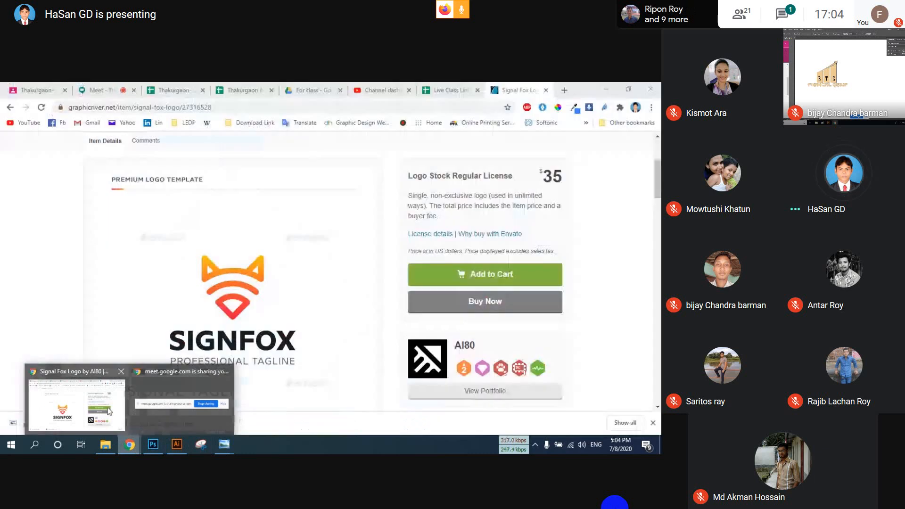
pyautogui.click(117, 406)
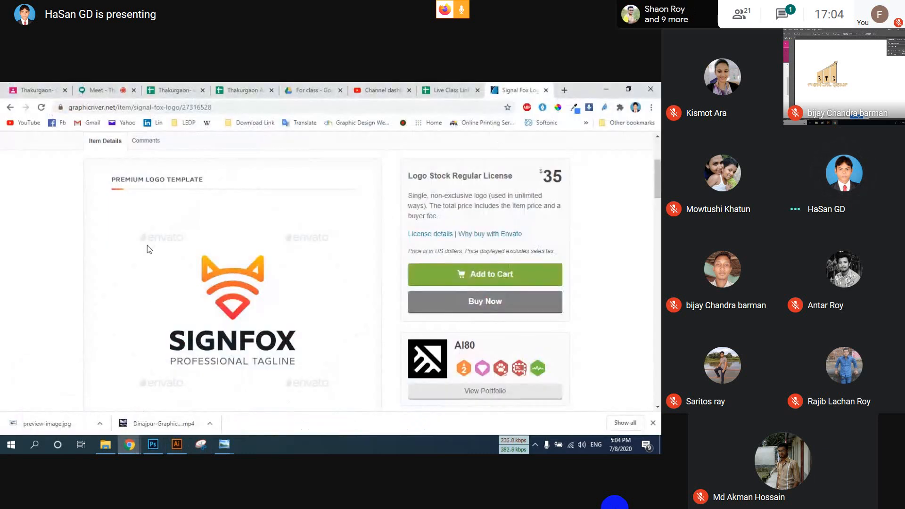
pyautogui.scroll(3, 147, 246)
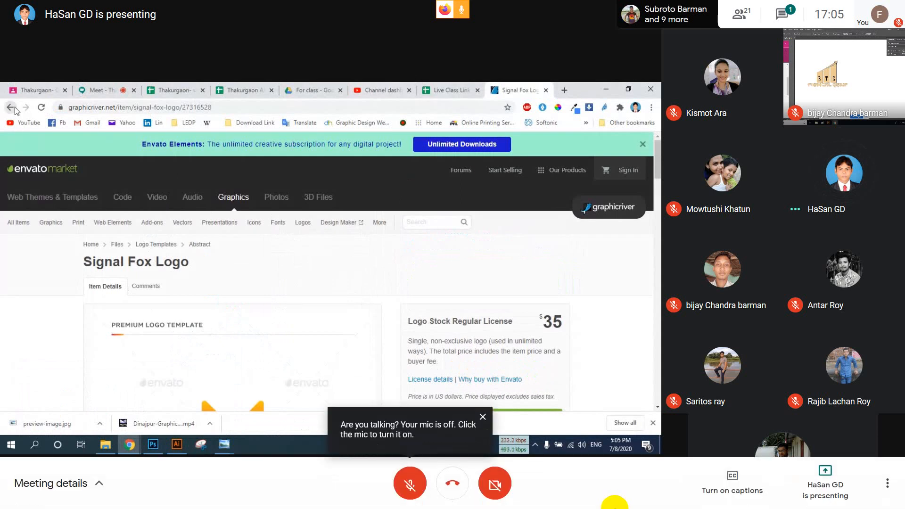
# Toggle the microphone in the Google Meet call on and off as needed, leaving it on at the end.
pyautogui.hotkey('ctrl', 'd')
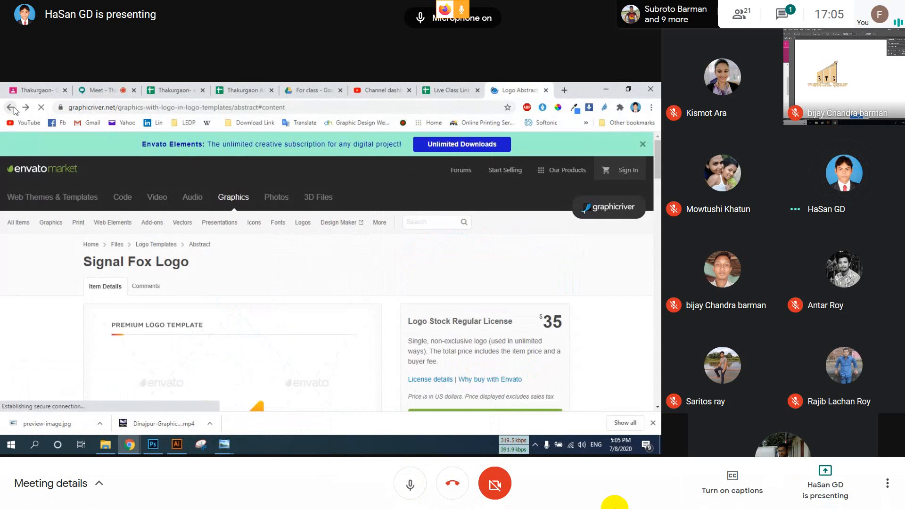
pyautogui.hotkey('ctrl', 'd')
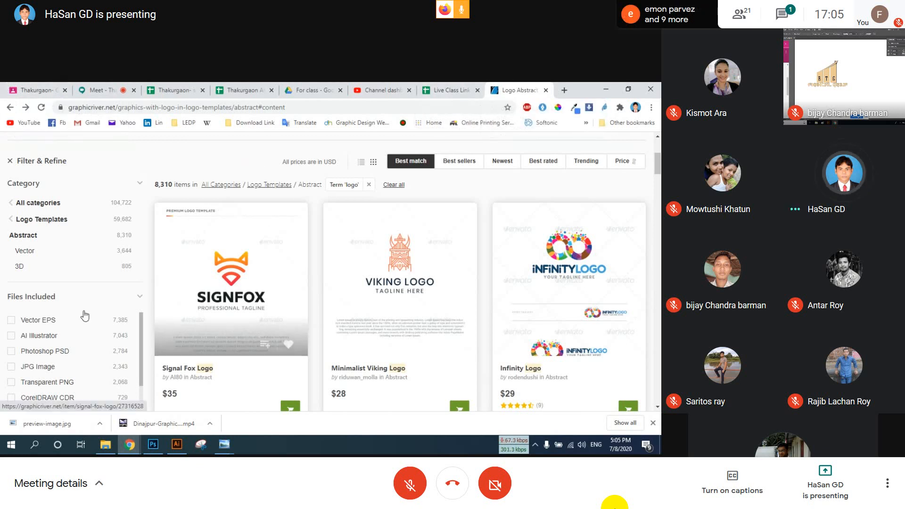
pyautogui.hotkey('ctrl', 'd')
pyautogui.hotkey('ctrl', 'd')
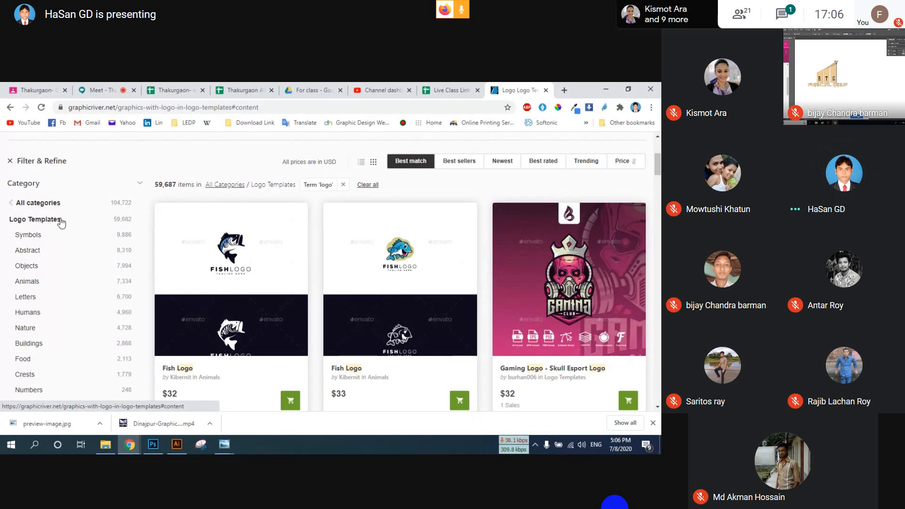
pyautogui.hotkey('ctrl', 'd')
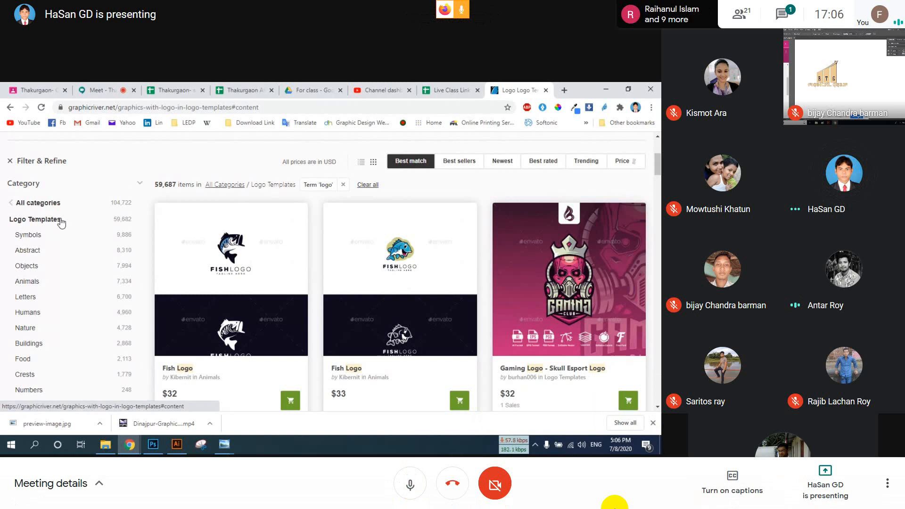
pyautogui.hotkey('ctrl', 'd')
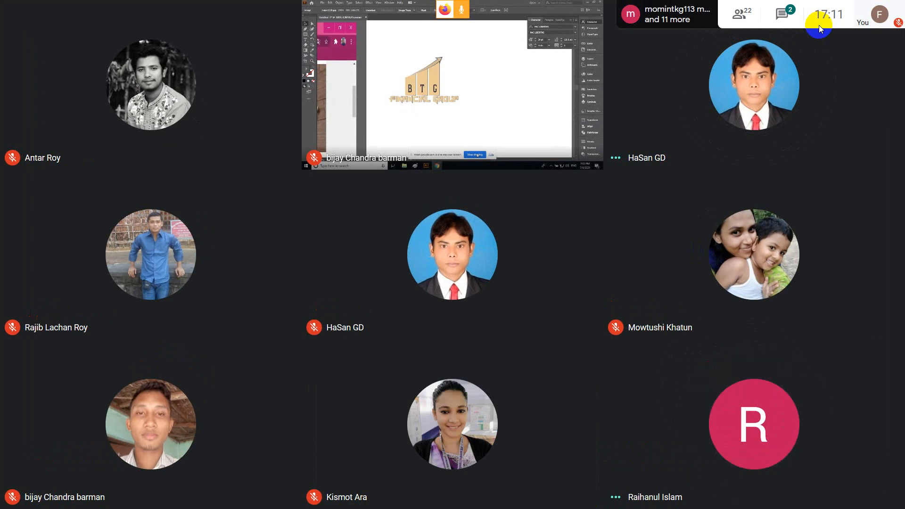
pyautogui.hotkey('ctrl', 'd')
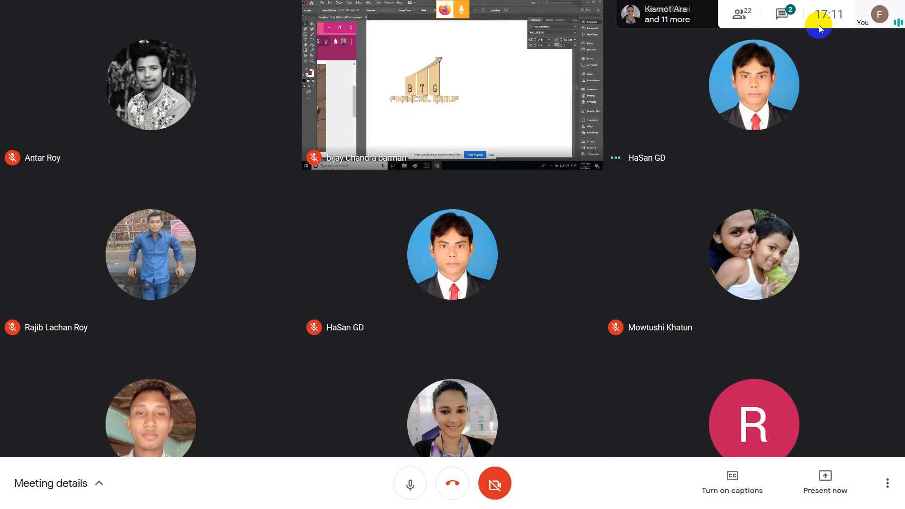
pyautogui.hotkey('ctrl', 'd')
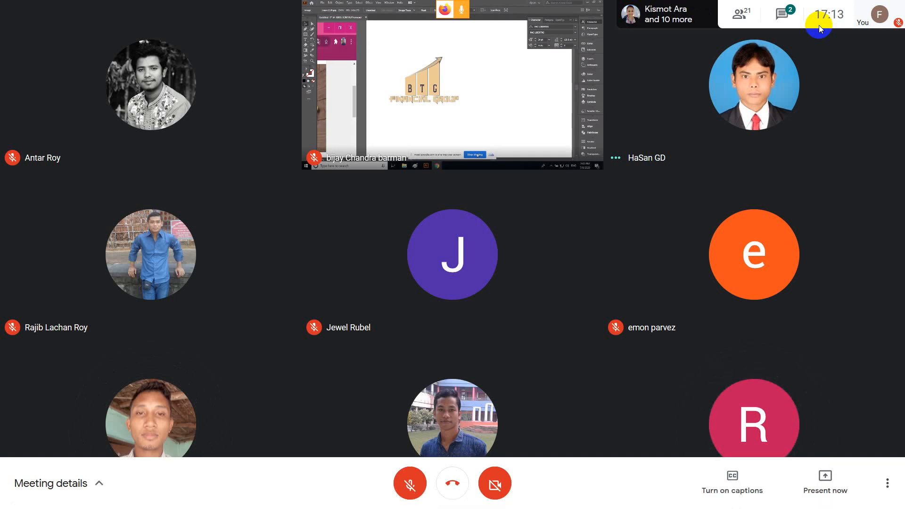
pyautogui.hotkey('ctrl', 'd')
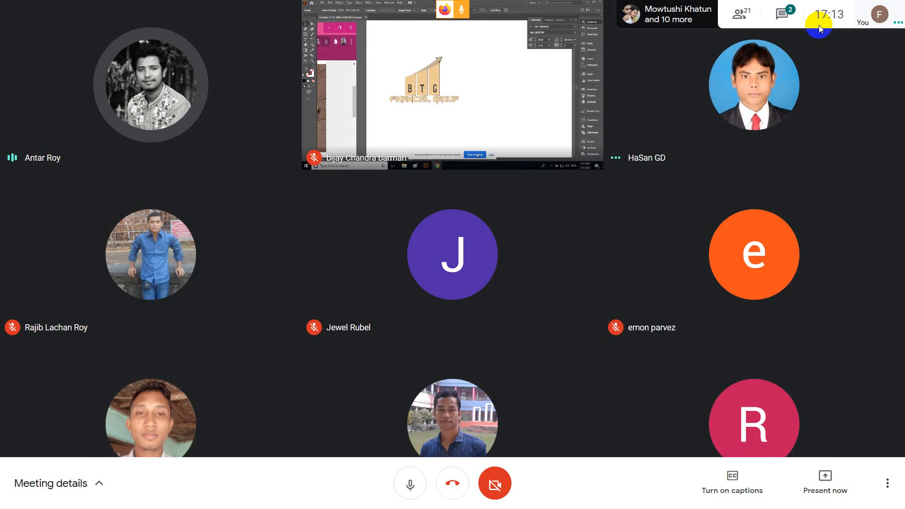
pyautogui.hotkey('ctrl', 'd')
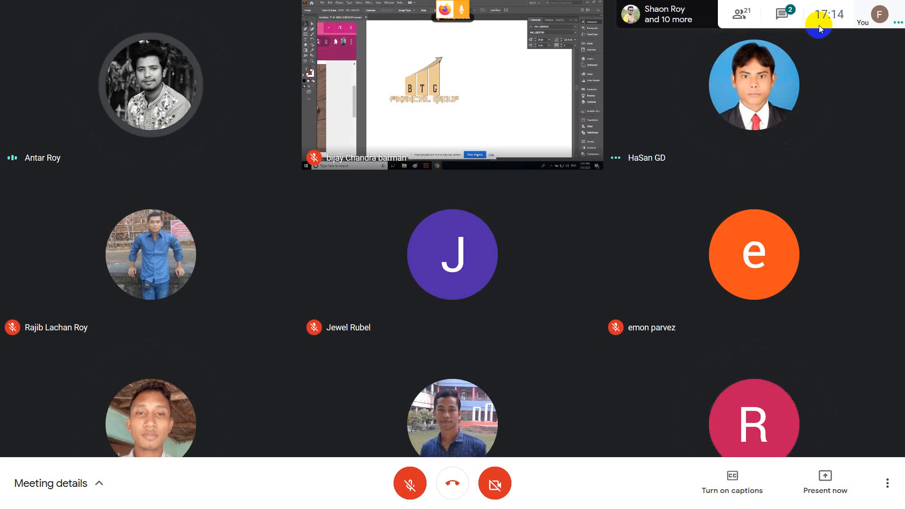
pyautogui.hotkey('ctrl', 'd')
pyautogui.hotkey('ctrl', 'd')
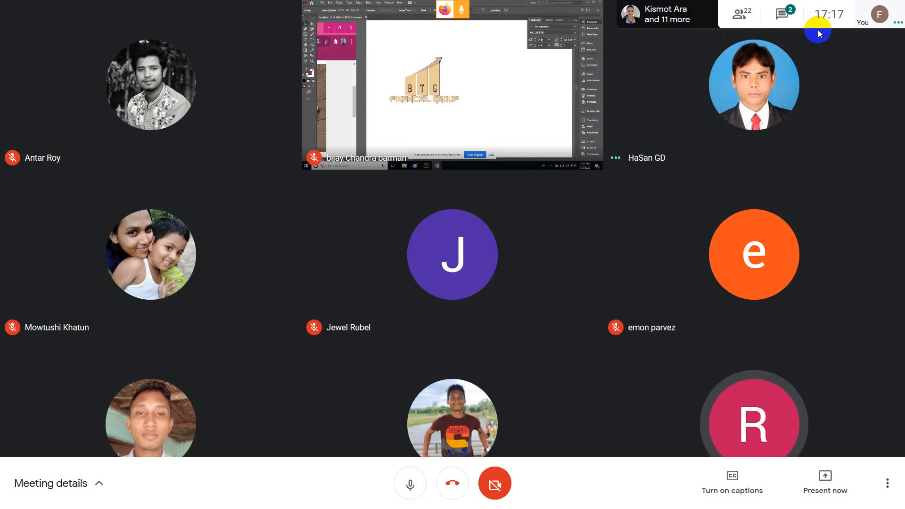
pyautogui.hotkey('ctrl', 'd')
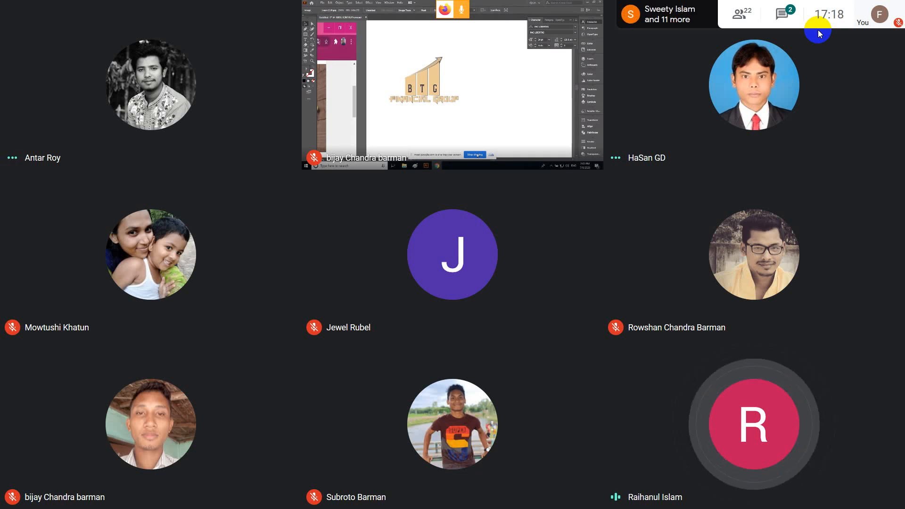
pyautogui.hotkey('ctrl', 'd')
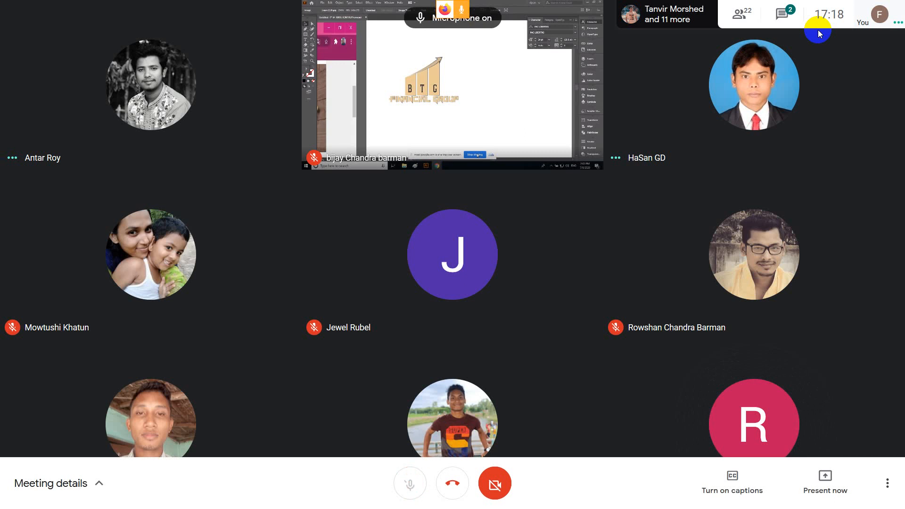
pyautogui.hotkey('ctrl', 'd')
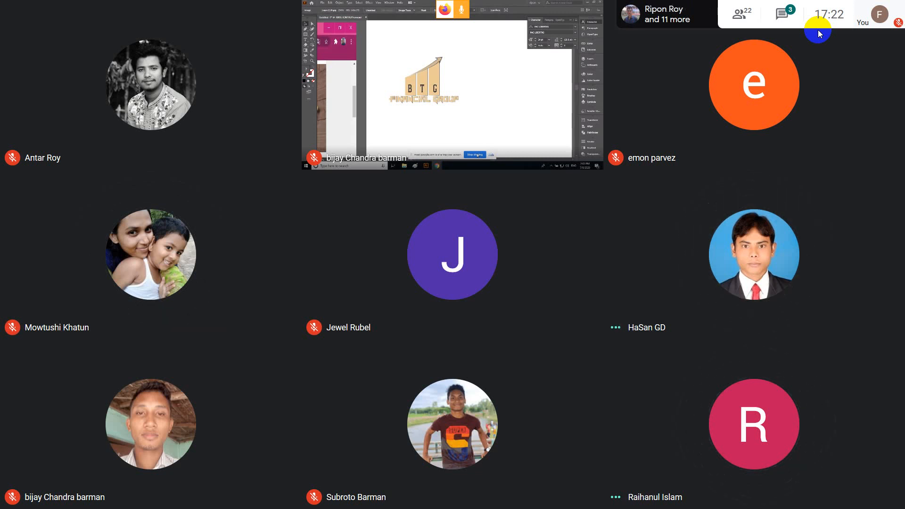
pyautogui.hotkey('ctrl', 'd')
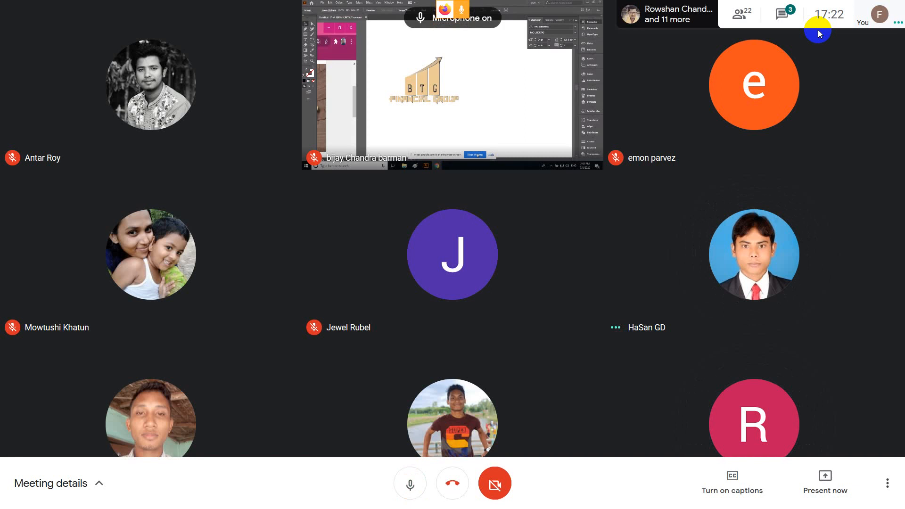